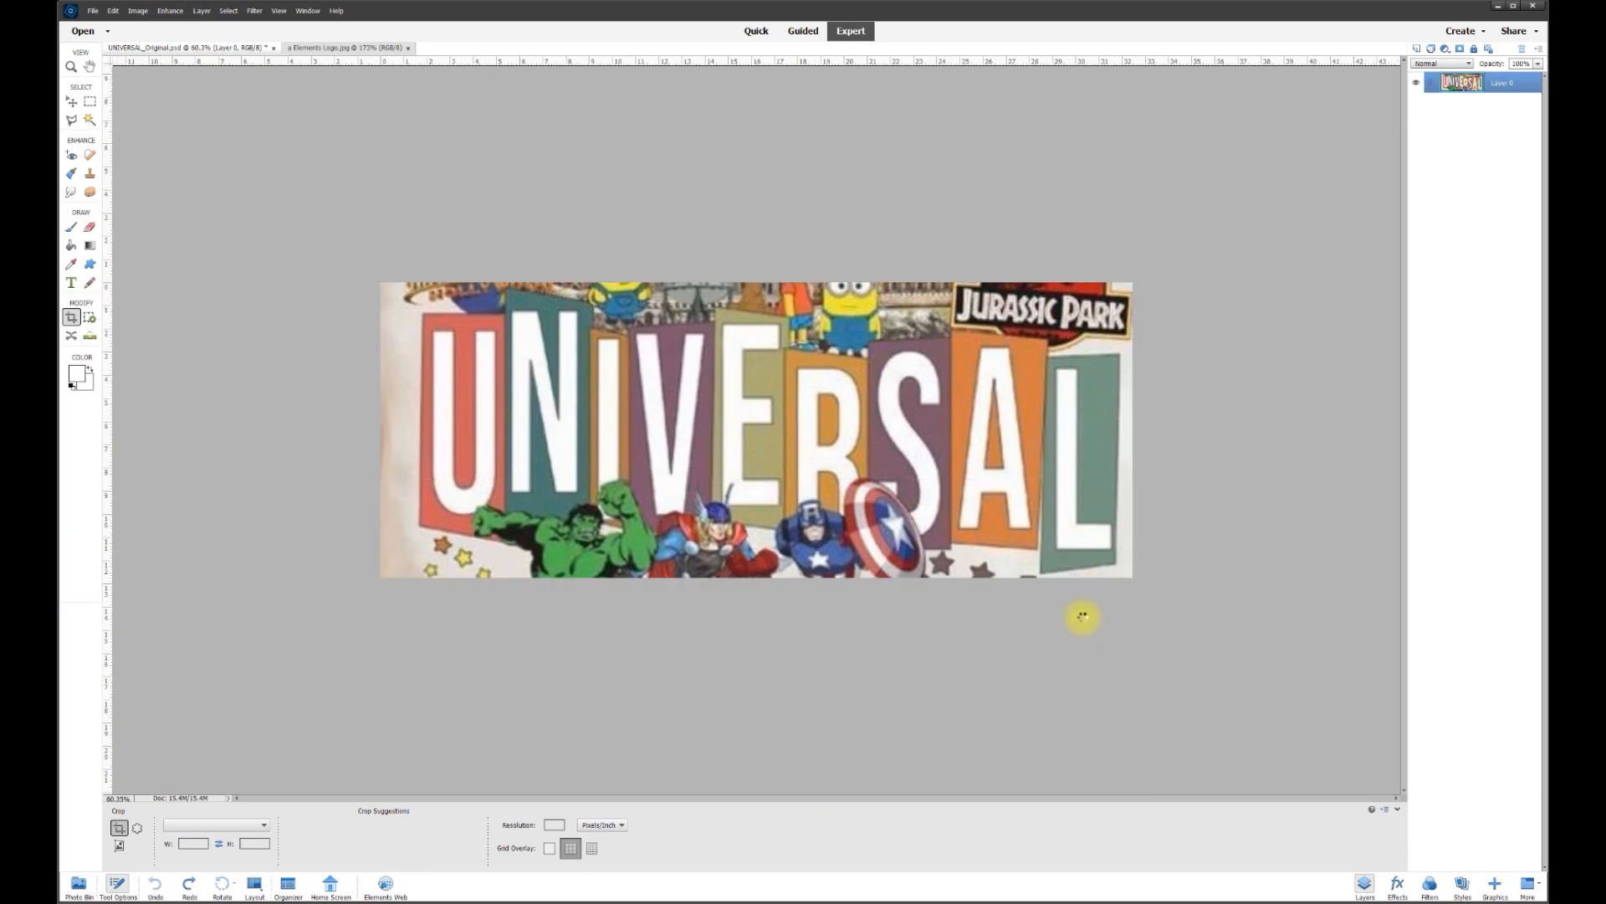
Apply Auto Smart Fix to the UNIVERSAL sign image
scroll(847, 487, up, 2)
scroll(847, 487, up, 1)
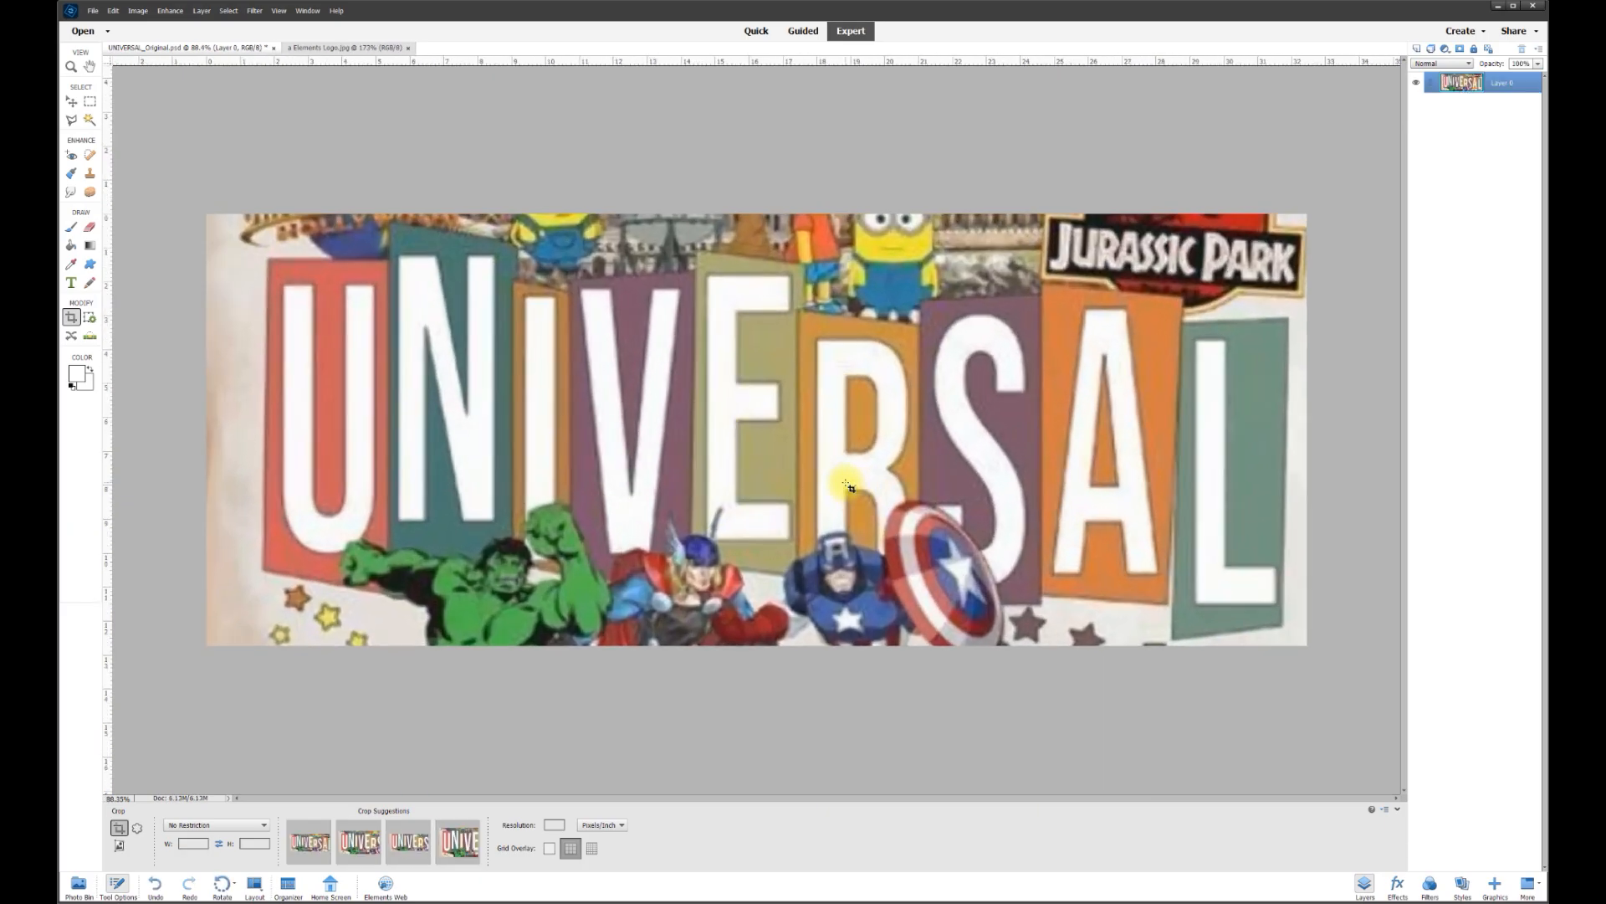
key(v)
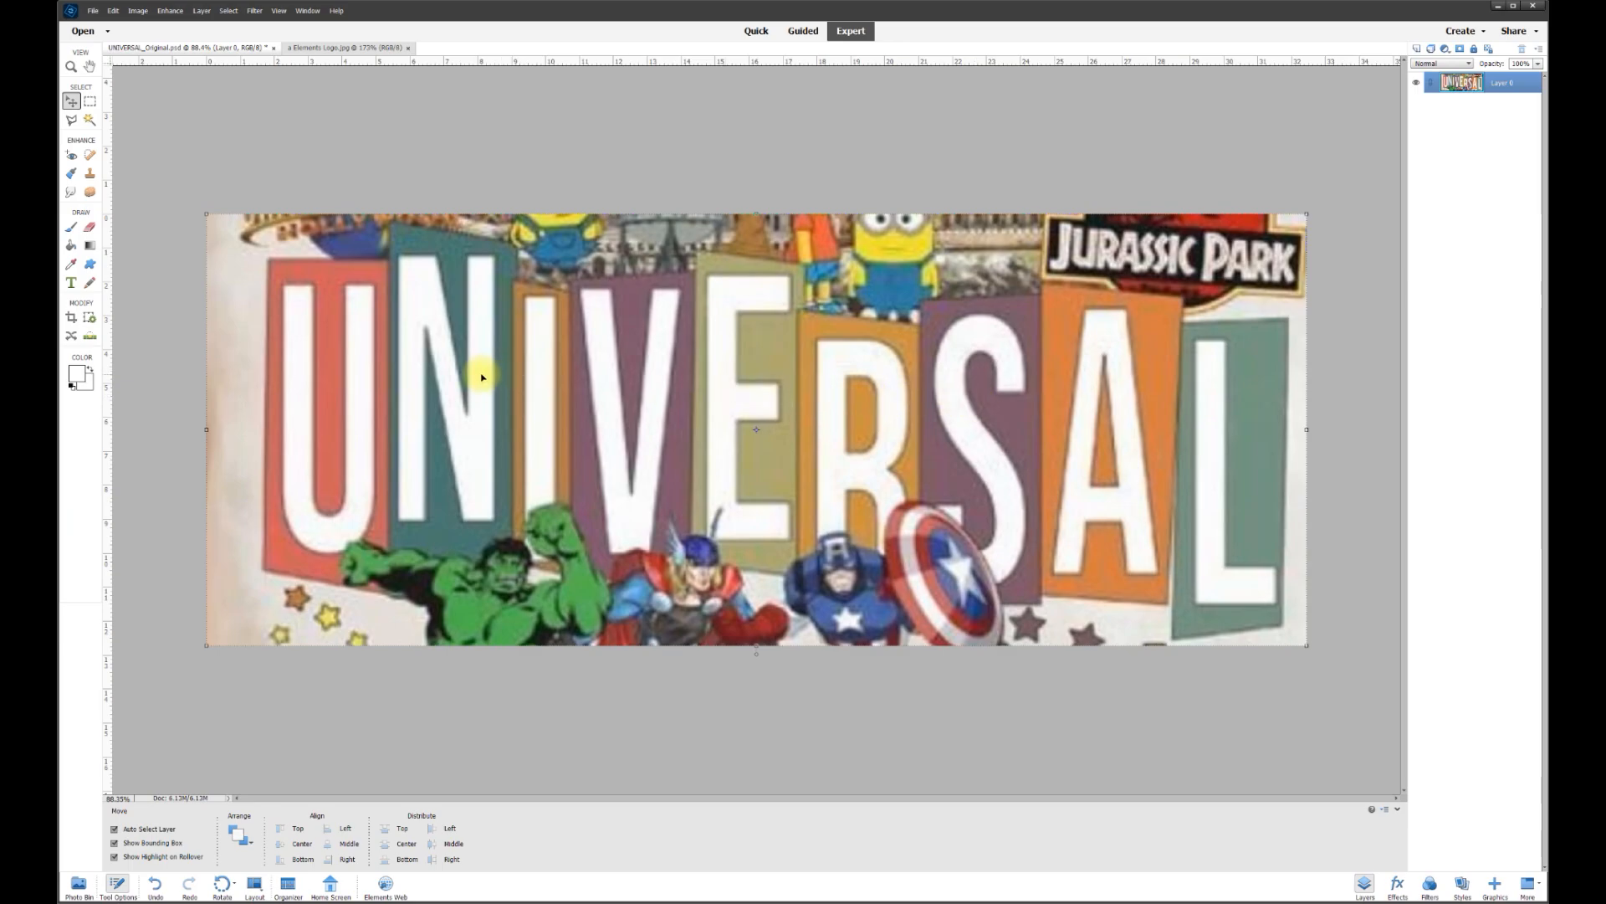
click(168, 11)
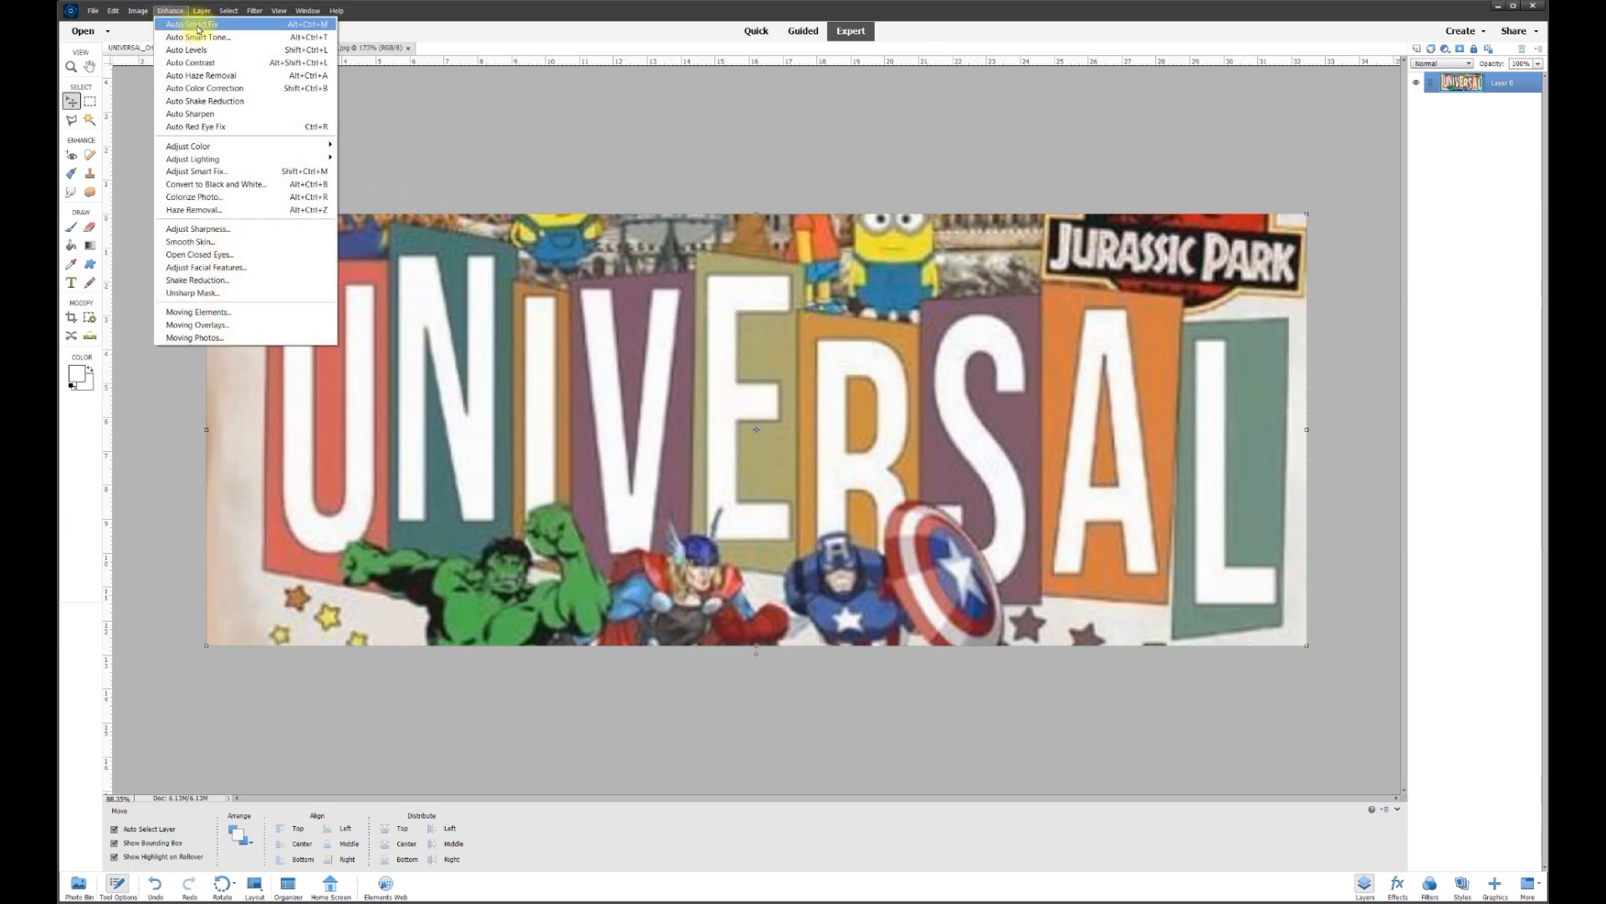
click(195, 25)
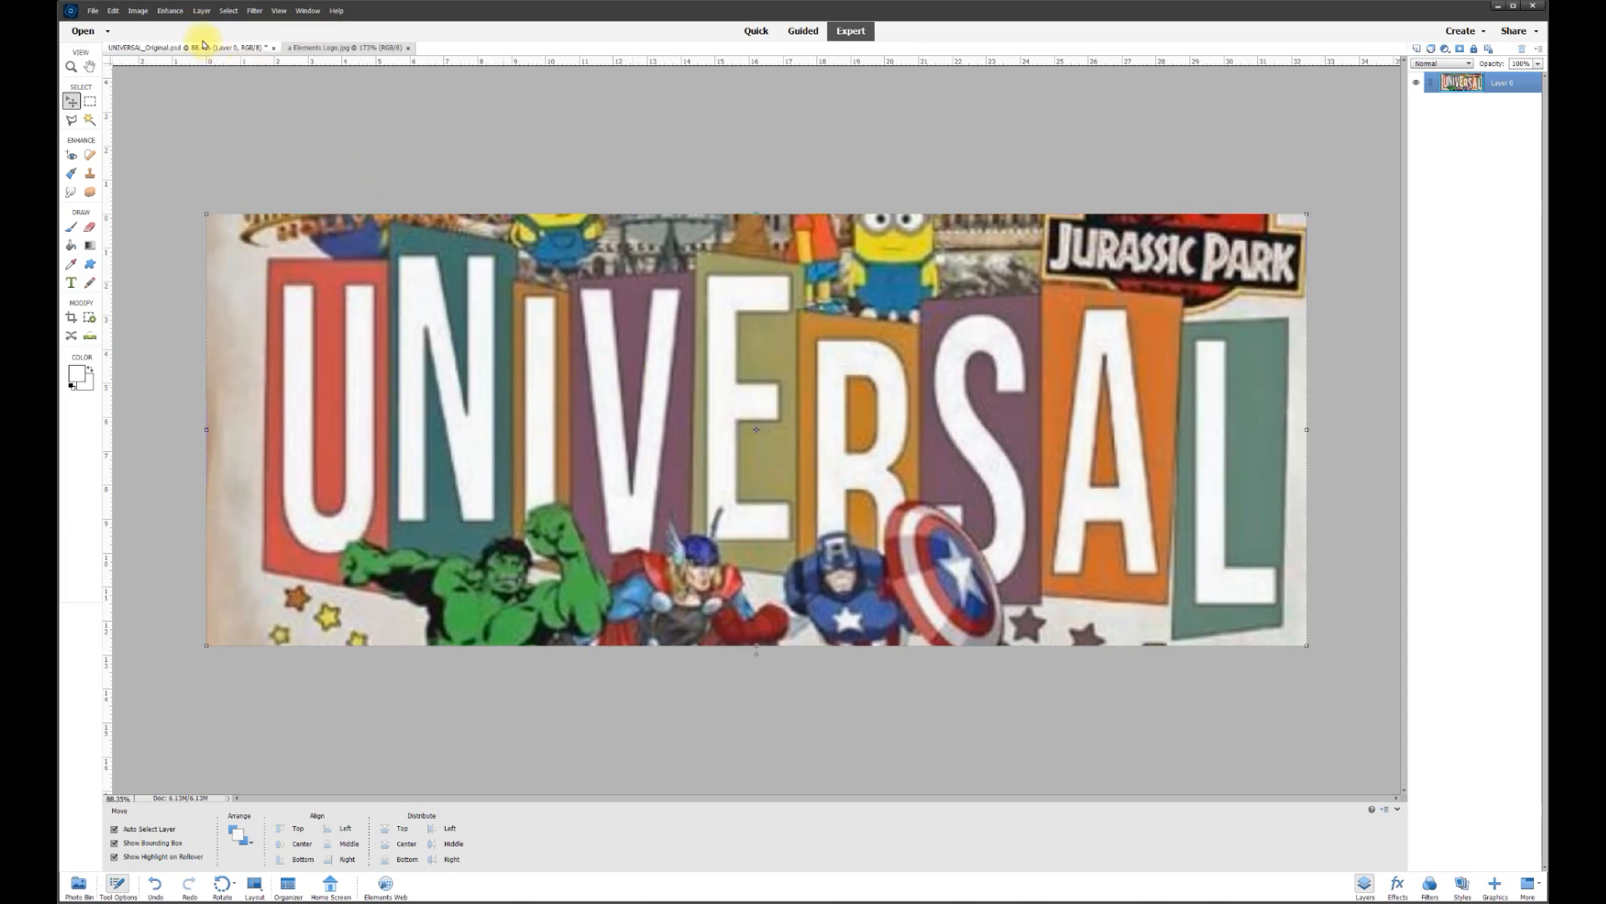
Adjust the image's lighting with Brightness/Contrast, setting brightness to -10 and contrast to 81, comparing the result with the original before applying
click(168, 11)
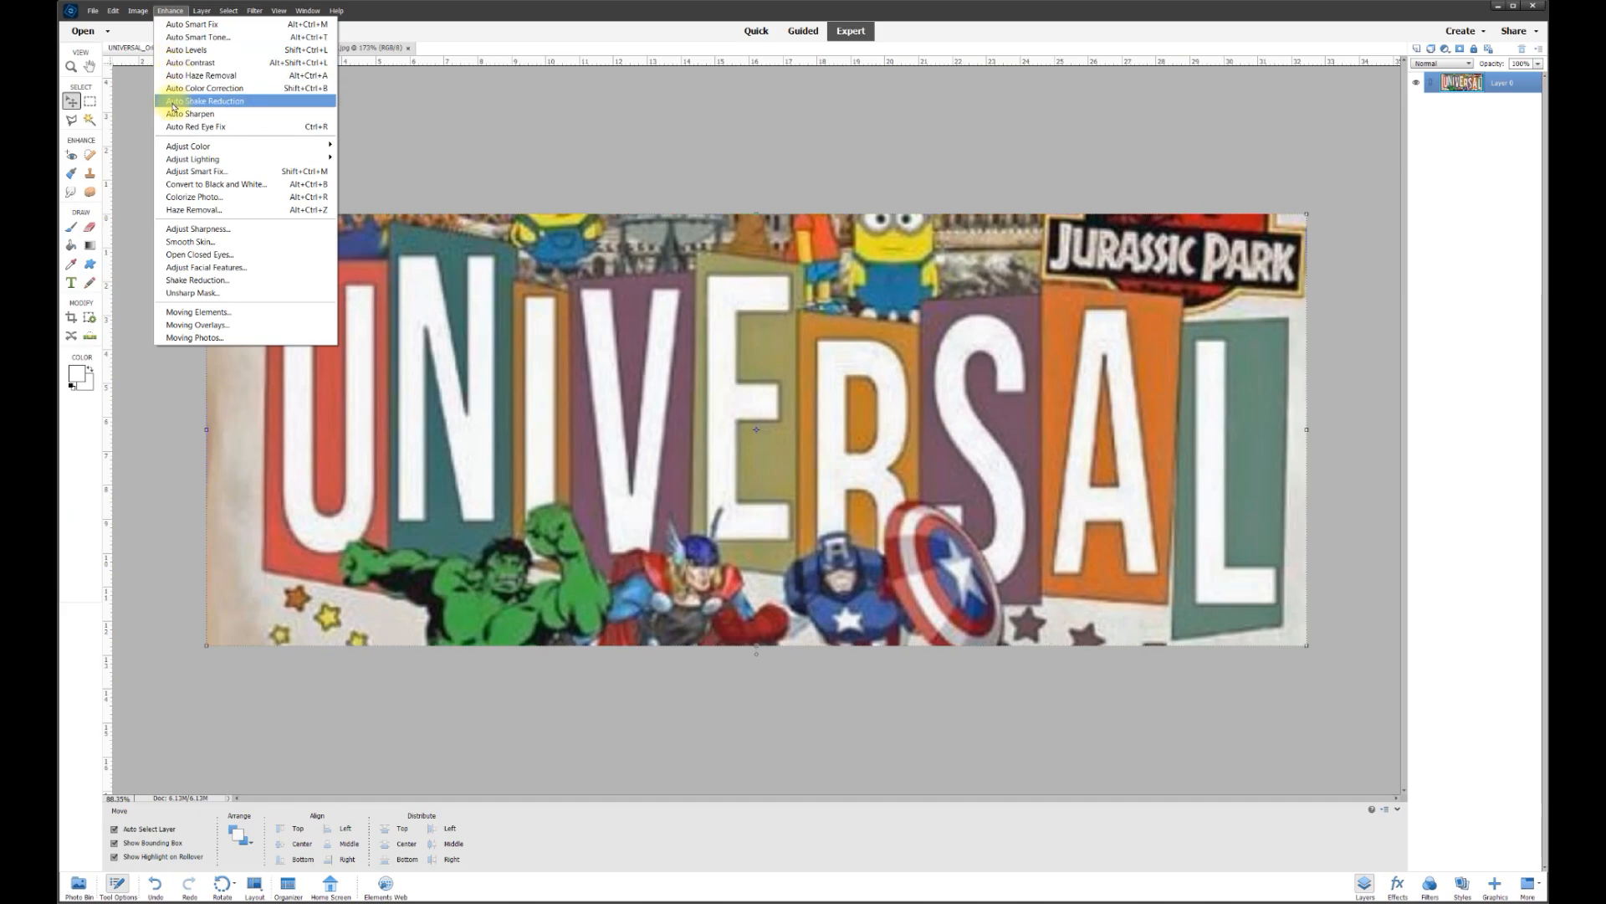
mouse_move(177, 162)
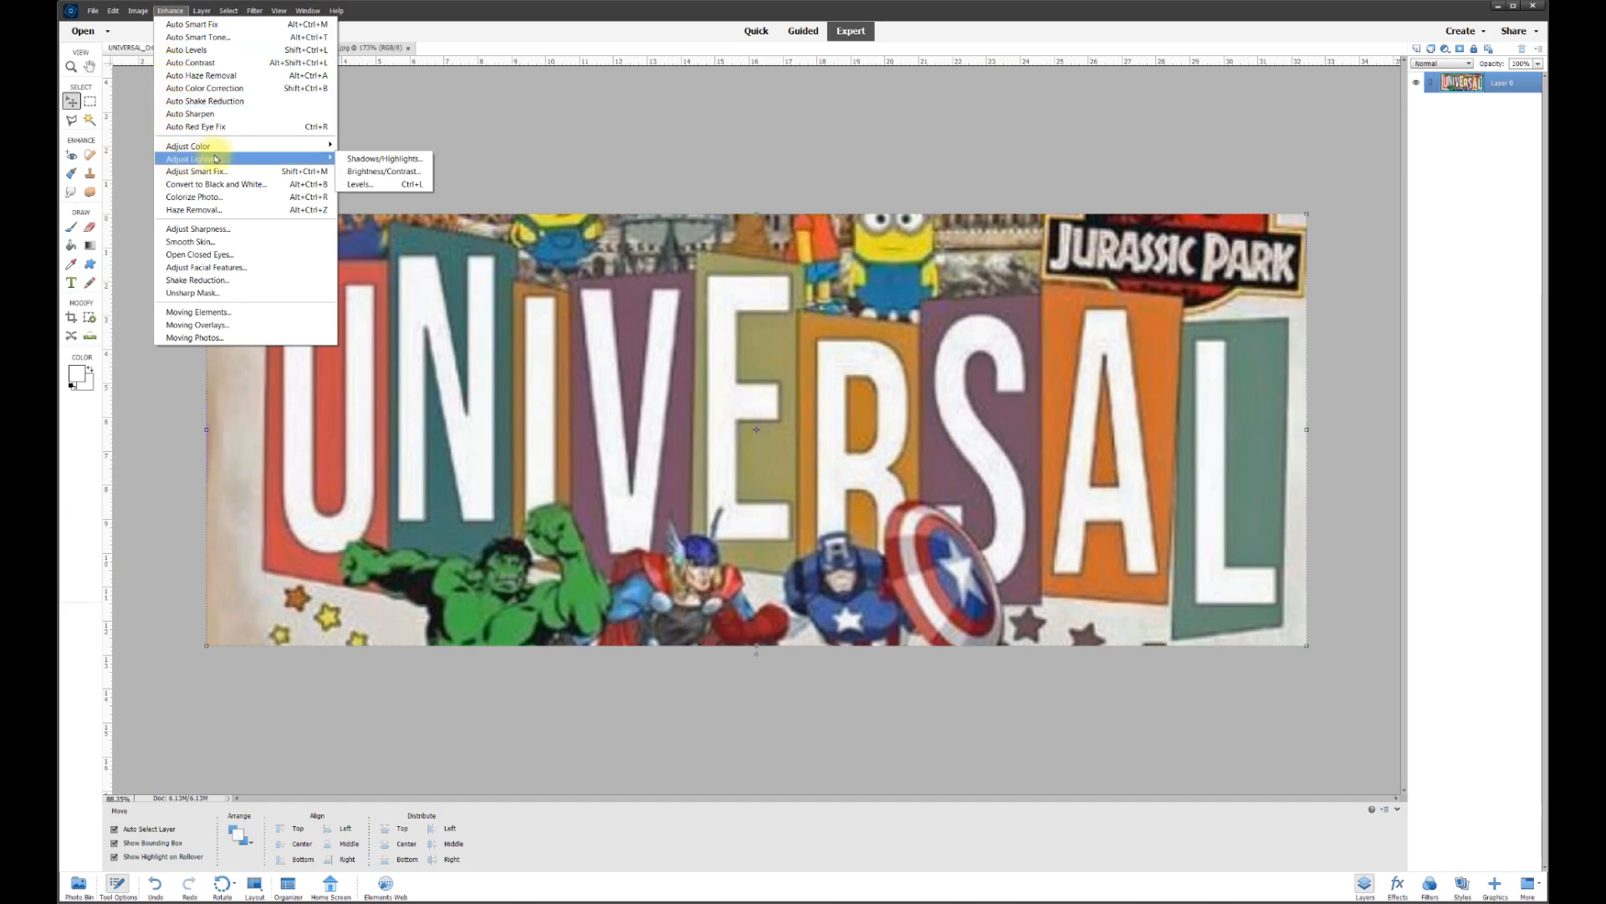
click(372, 175)
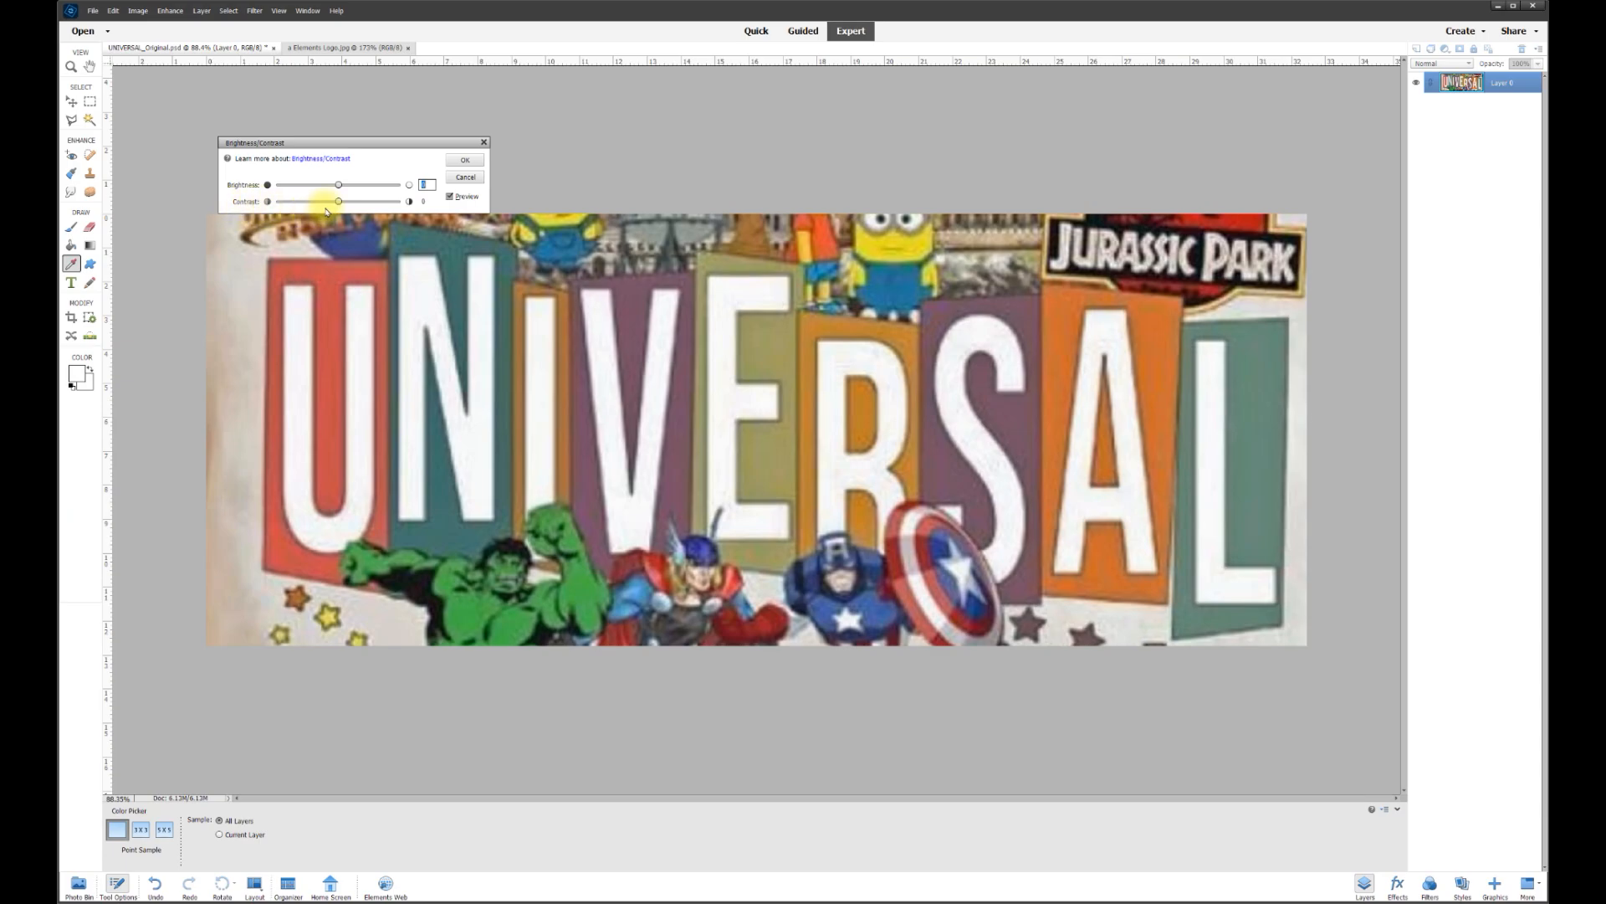
drag(339, 204, 305, 209)
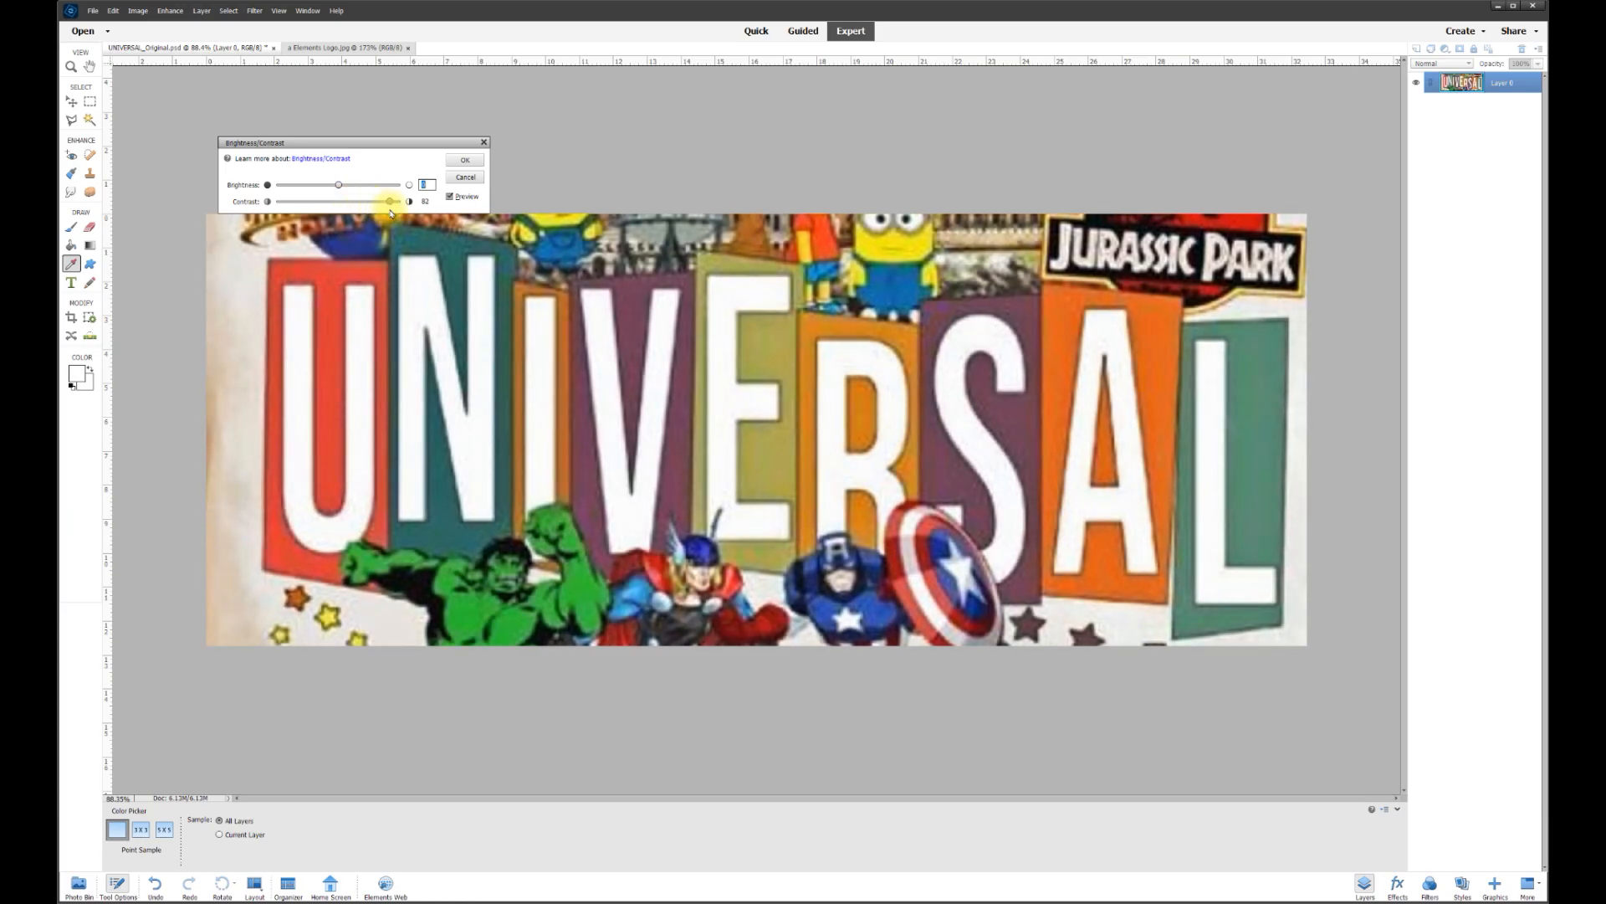
mouse_move(399, 213)
mouse_down()
mouse_move(308, 207)
mouse_move(401, 206)
mouse_move(381, 207)
mouse_up()
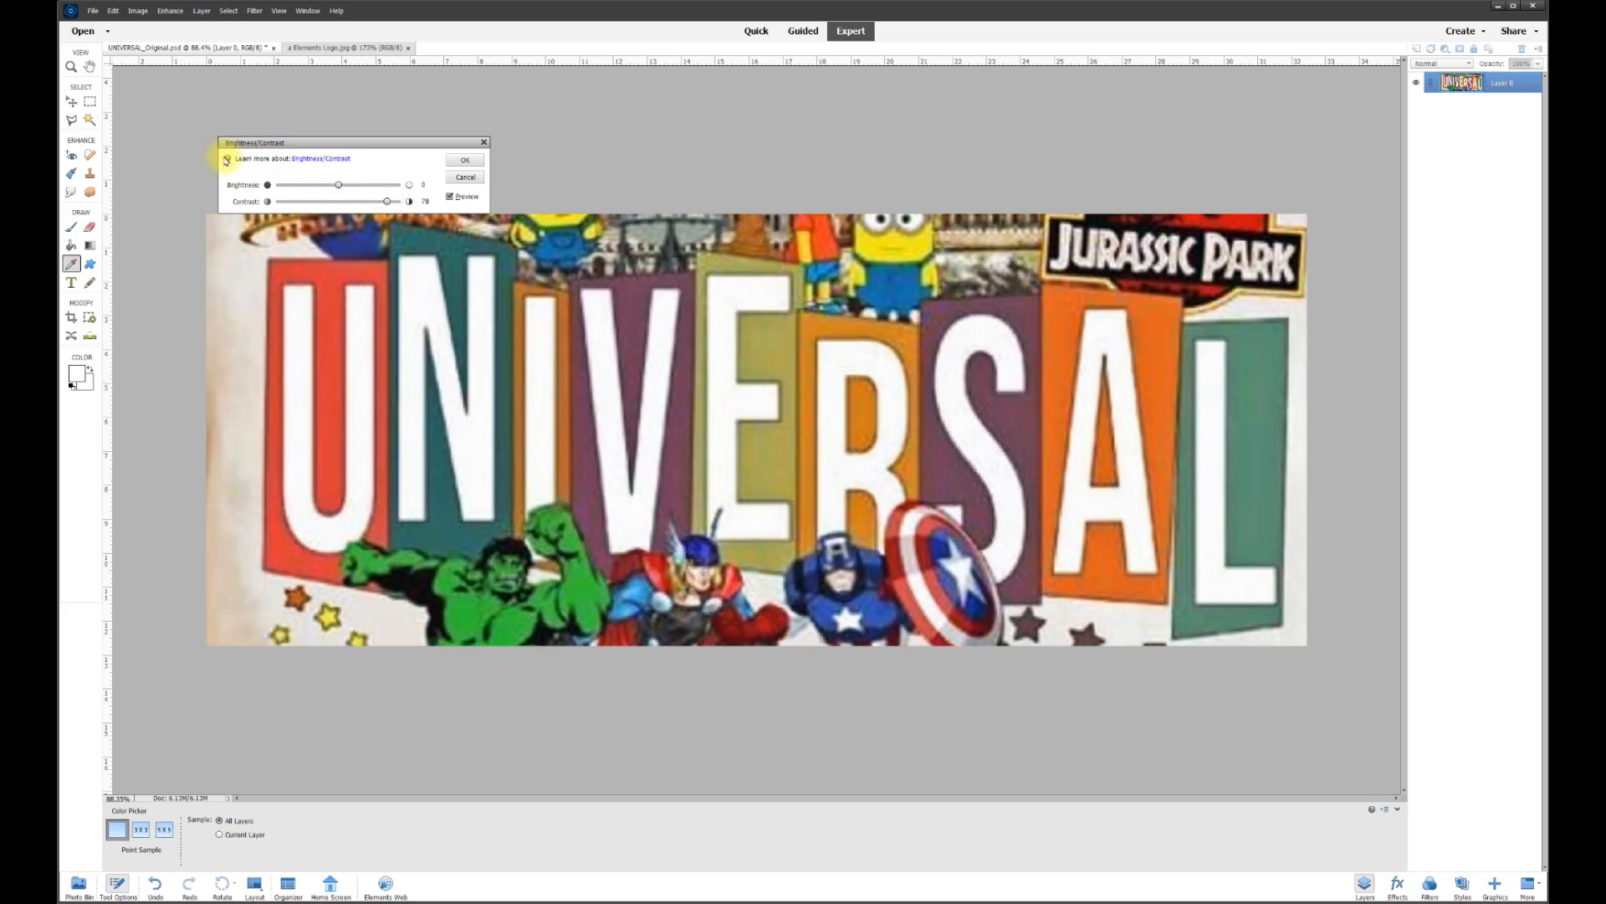
mouse_move(336, 189)
mouse_down()
mouse_move(315, 187)
mouse_move(349, 188)
mouse_move(335, 190)
mouse_up()
click(451, 197)
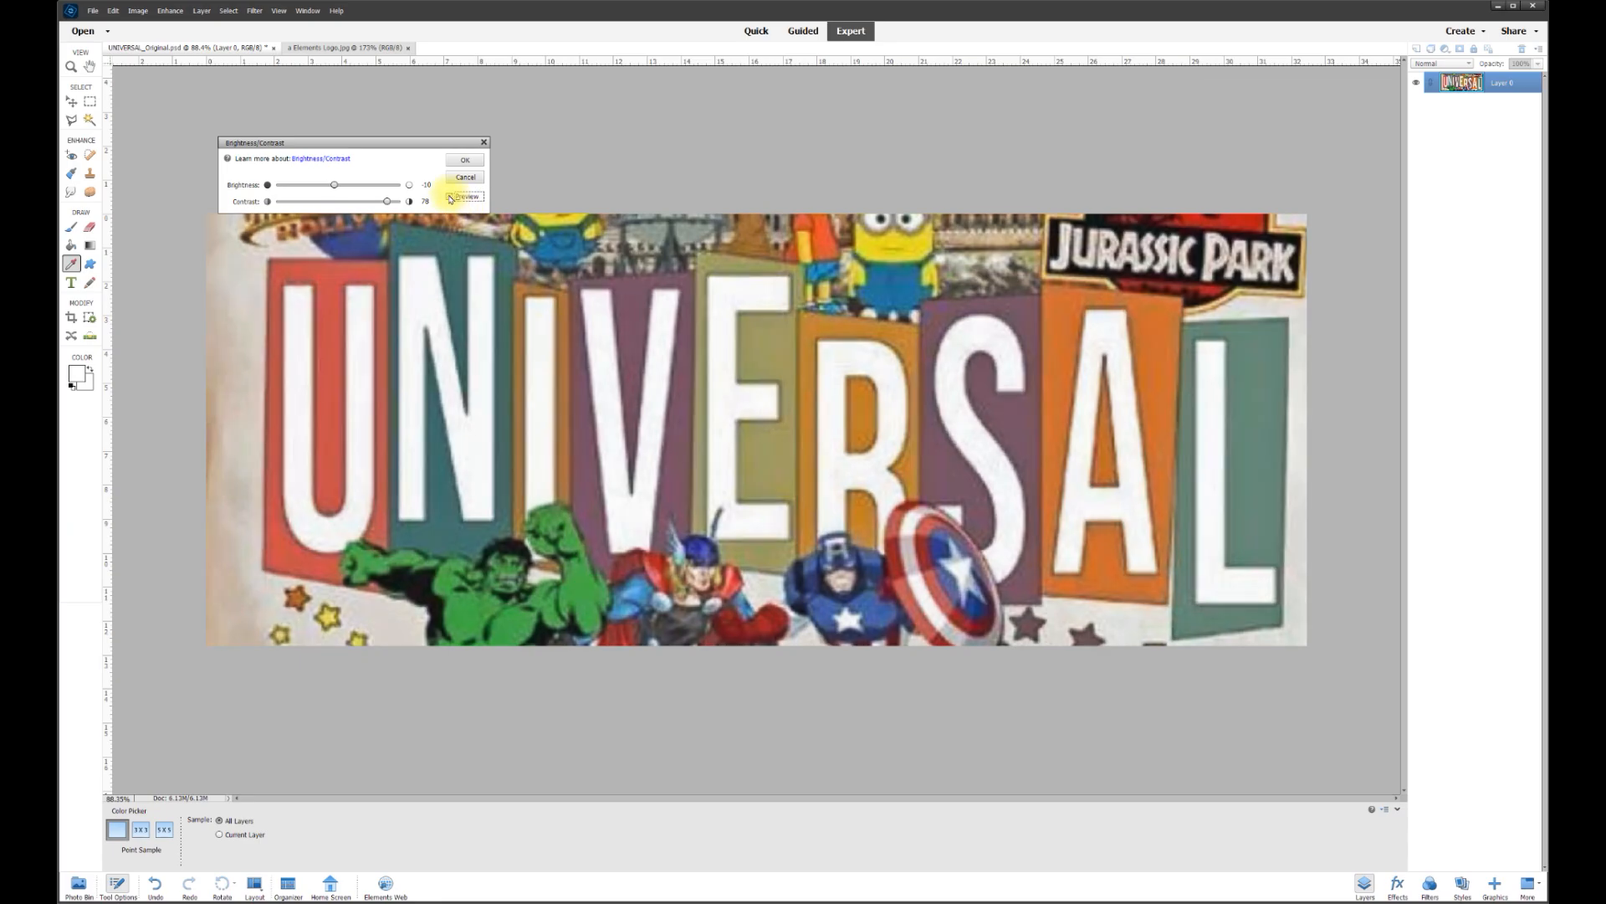
click(450, 198)
click(451, 198)
click(451, 197)
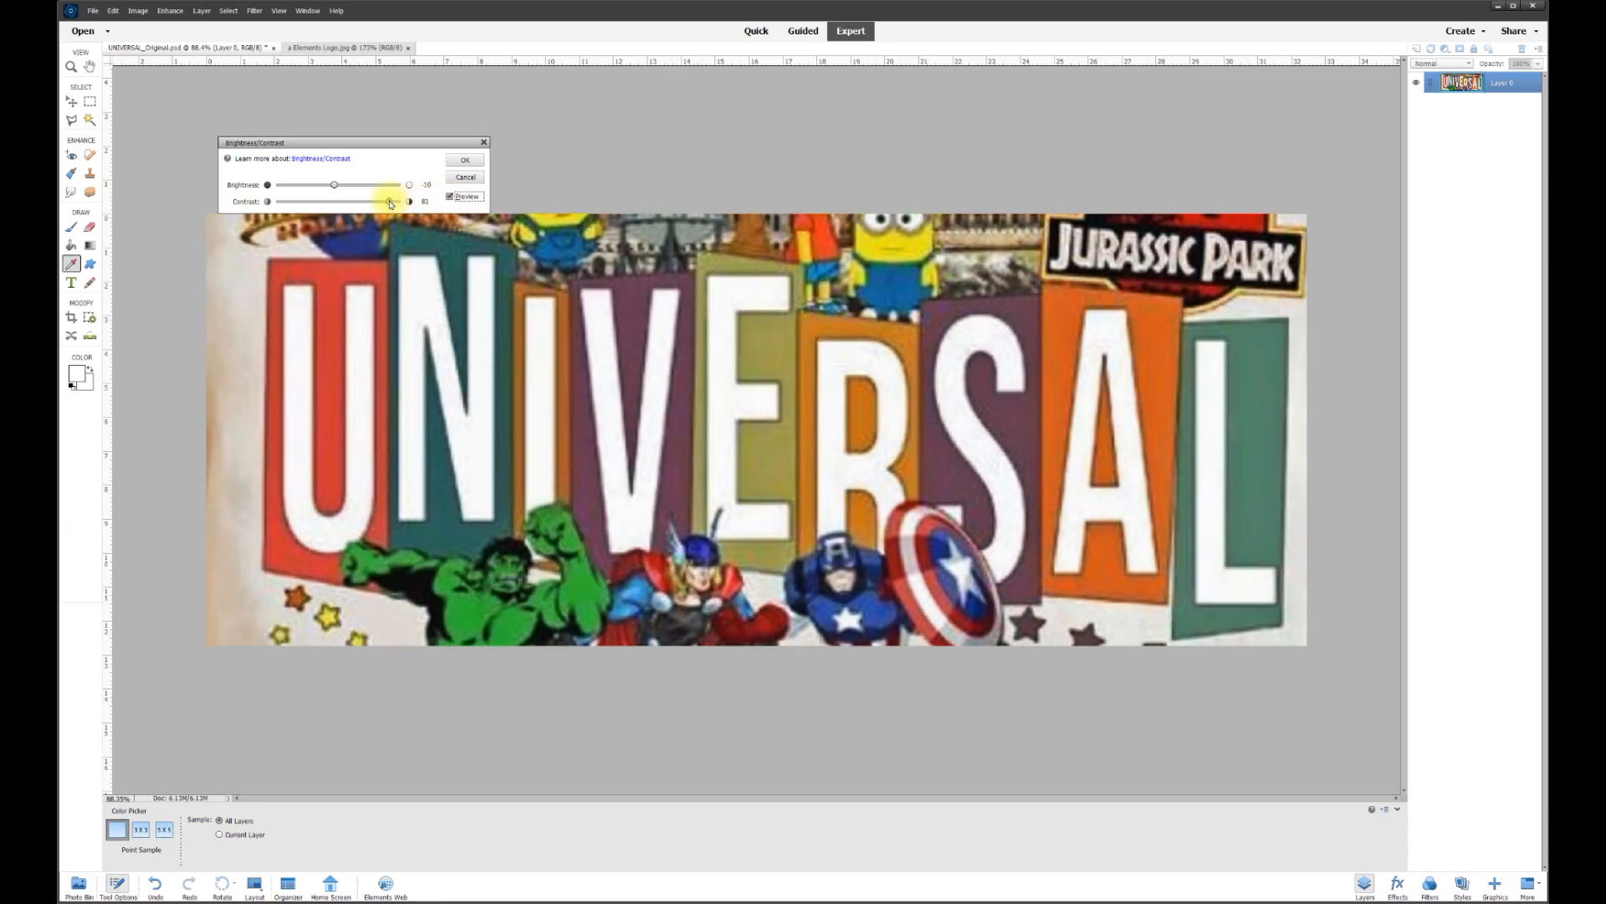
key(Return)
key(v)
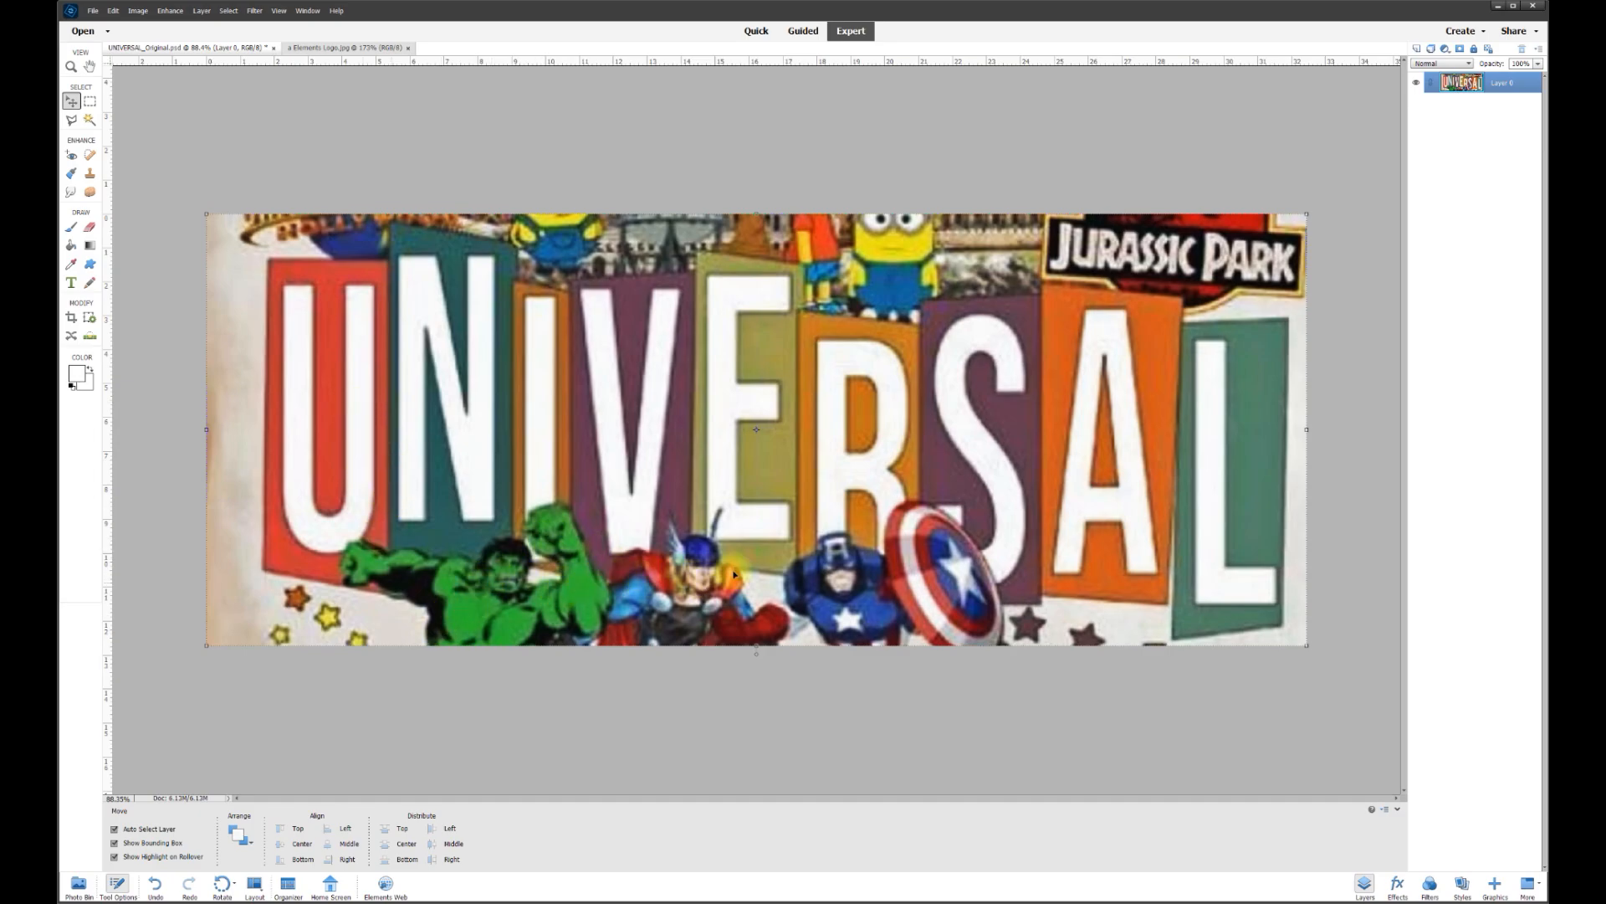
Try selecting the white letter I and the olive panel behind the E with the Magic Wand, and clear the selection
click(91, 122)
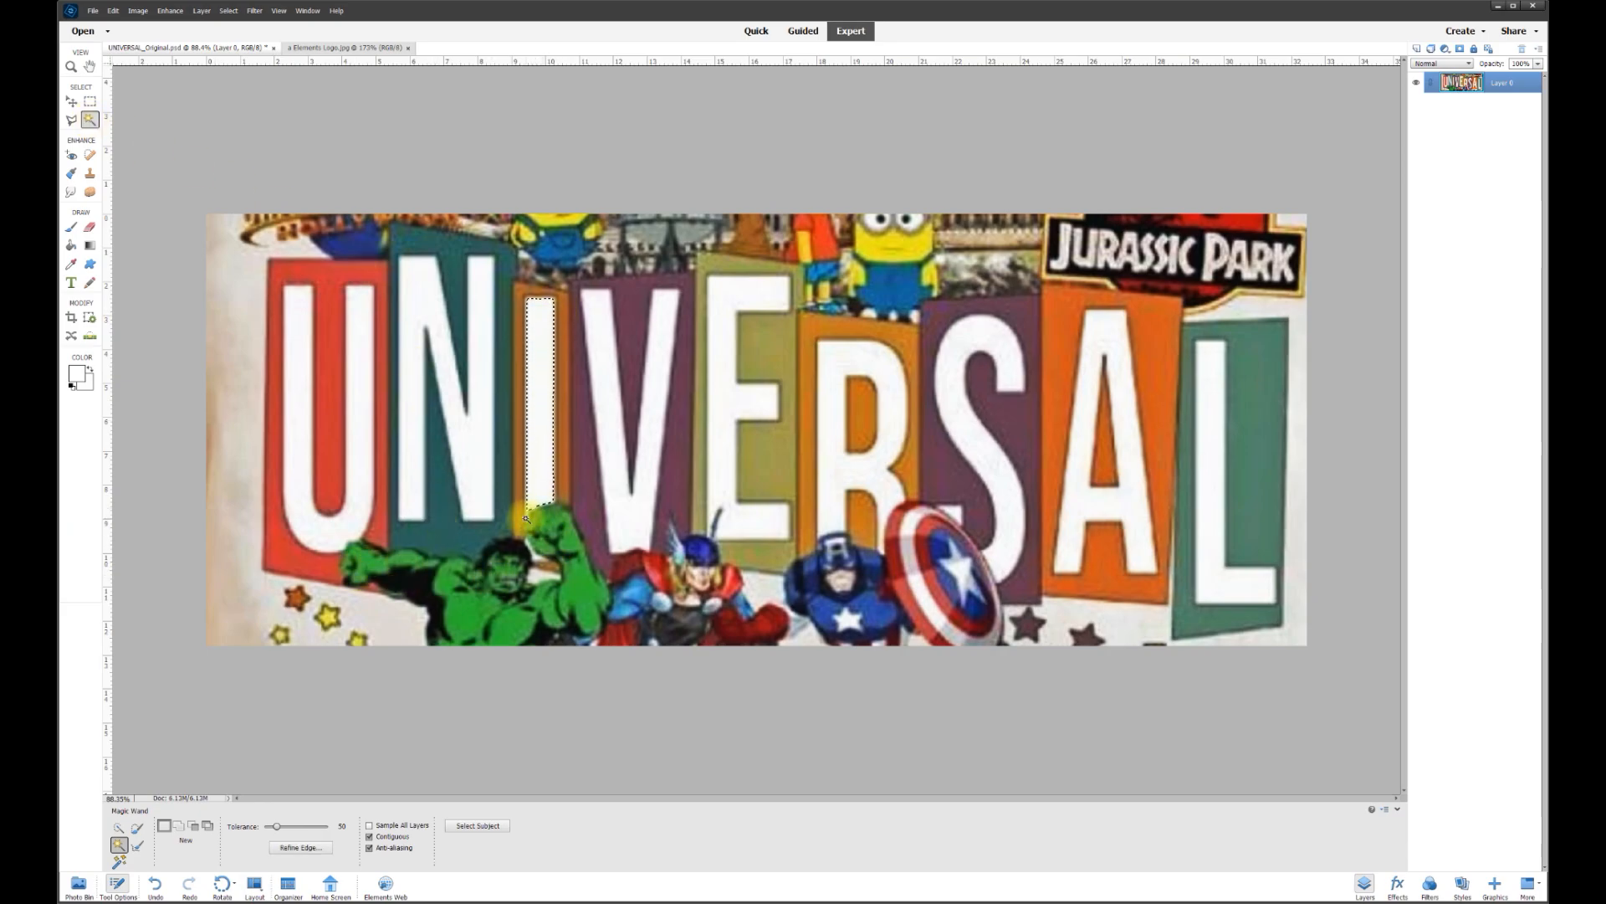
scroll(526, 518, up, 2)
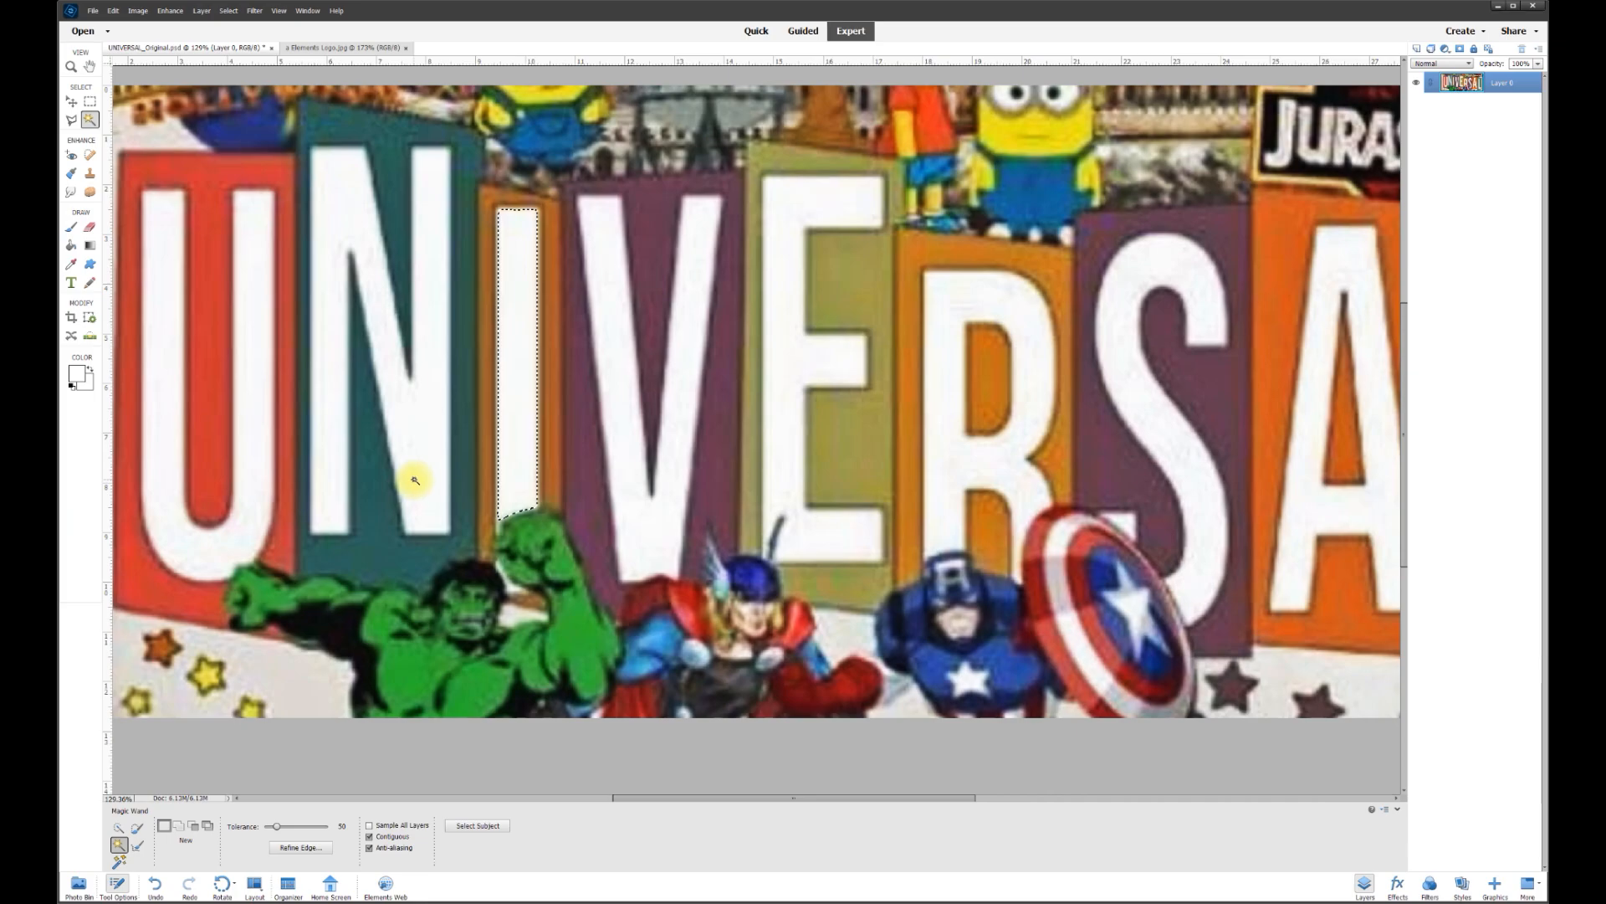
click(862, 459)
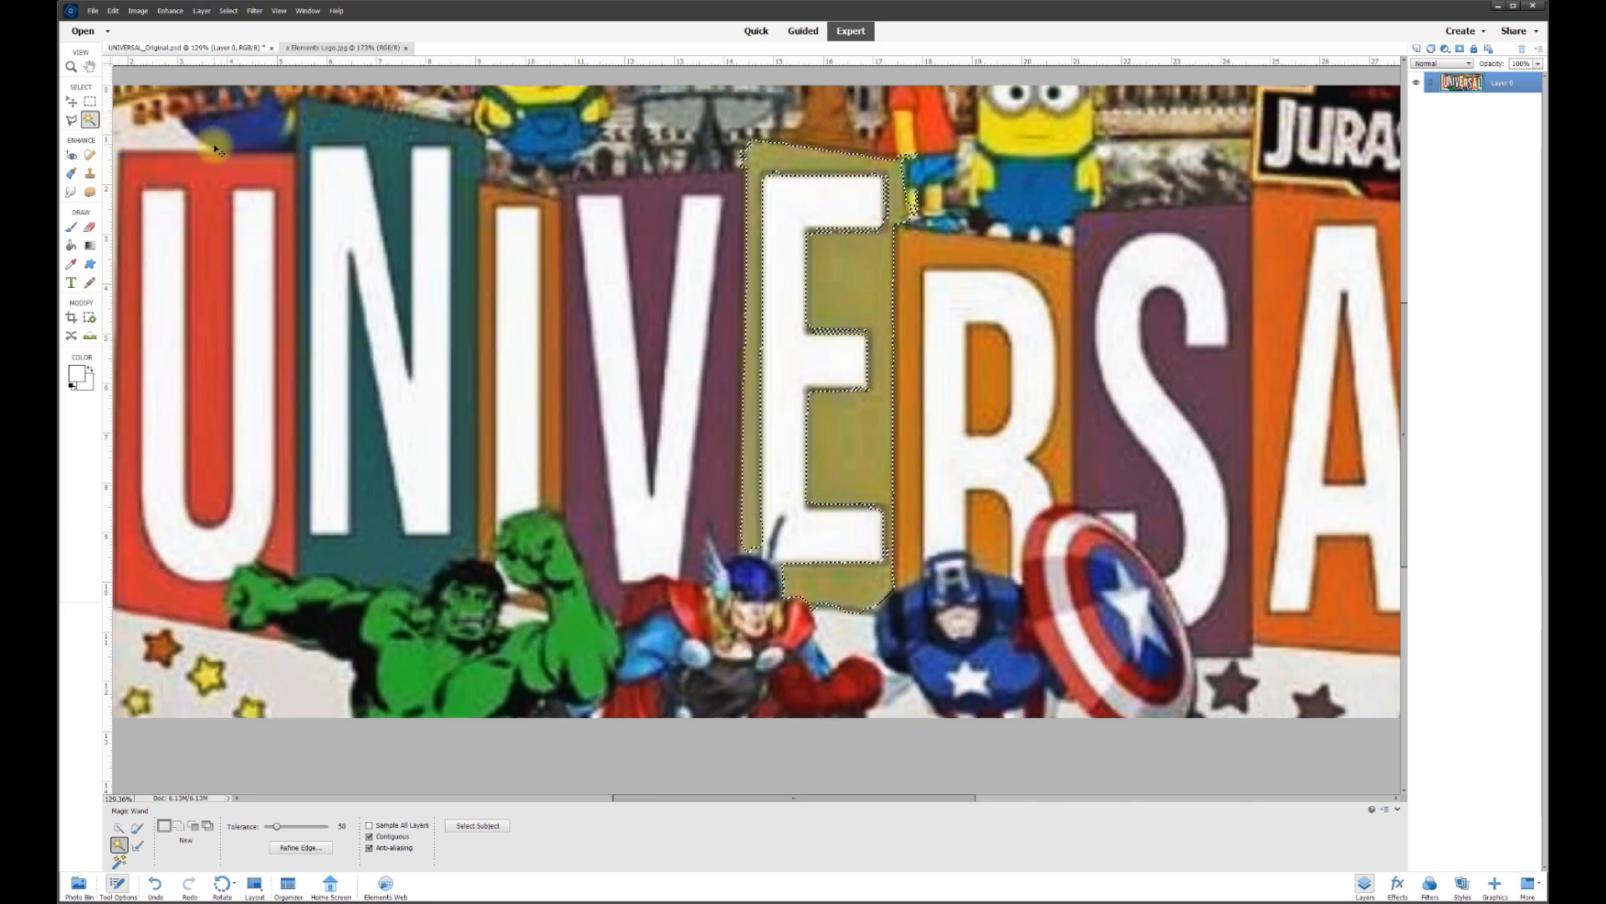
key(ctrl+z)
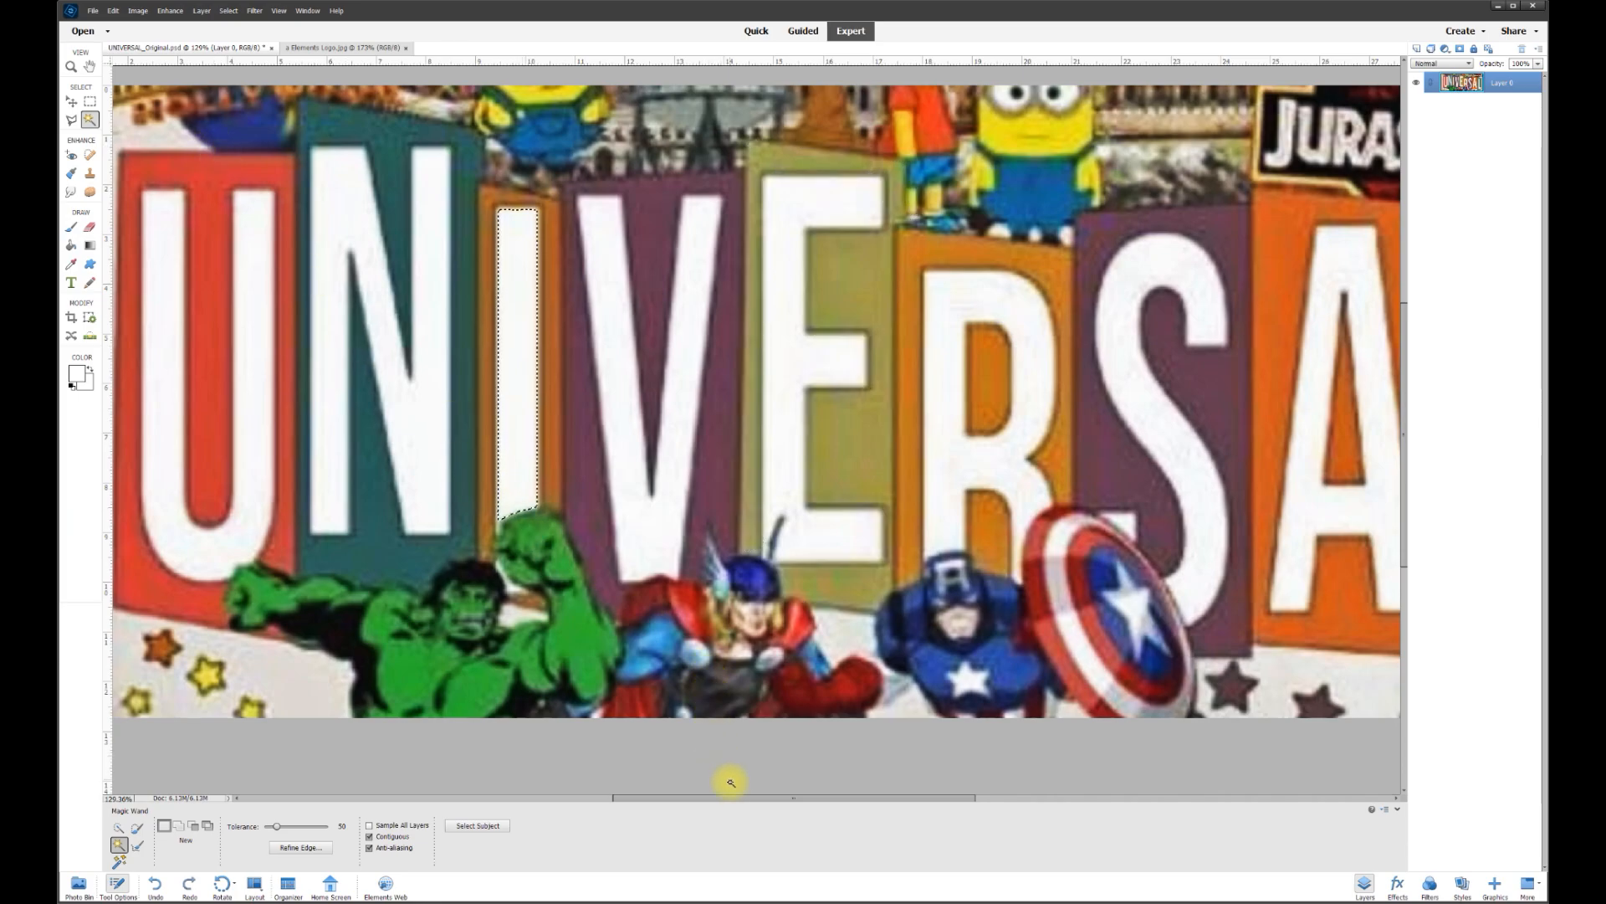
drag(739, 802, 676, 799)
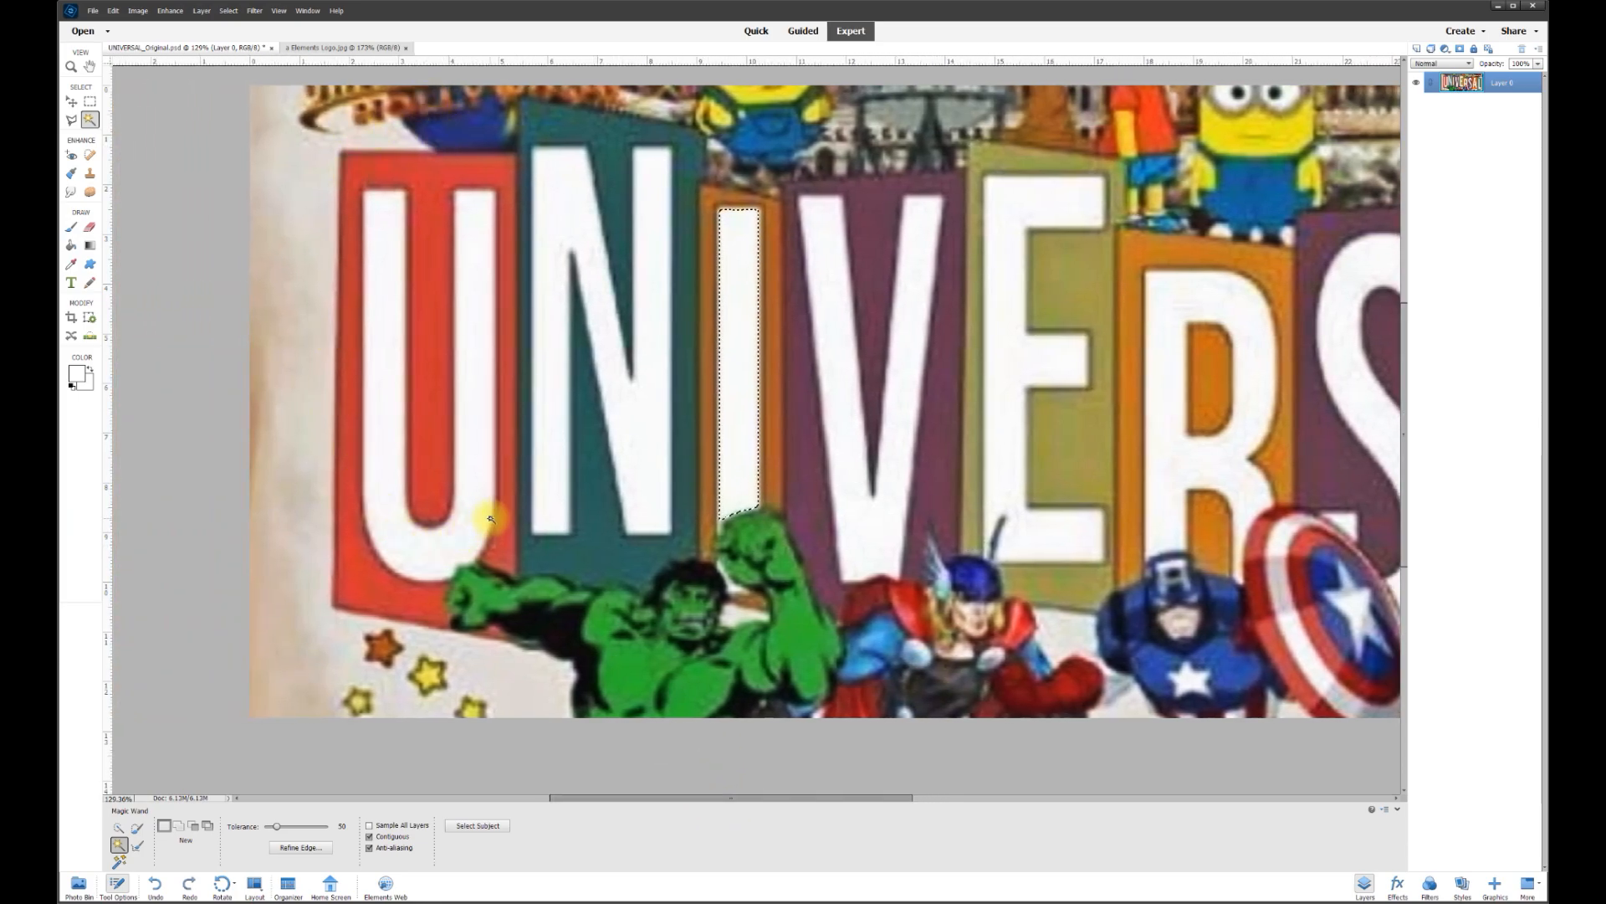
key(ctrl+d)
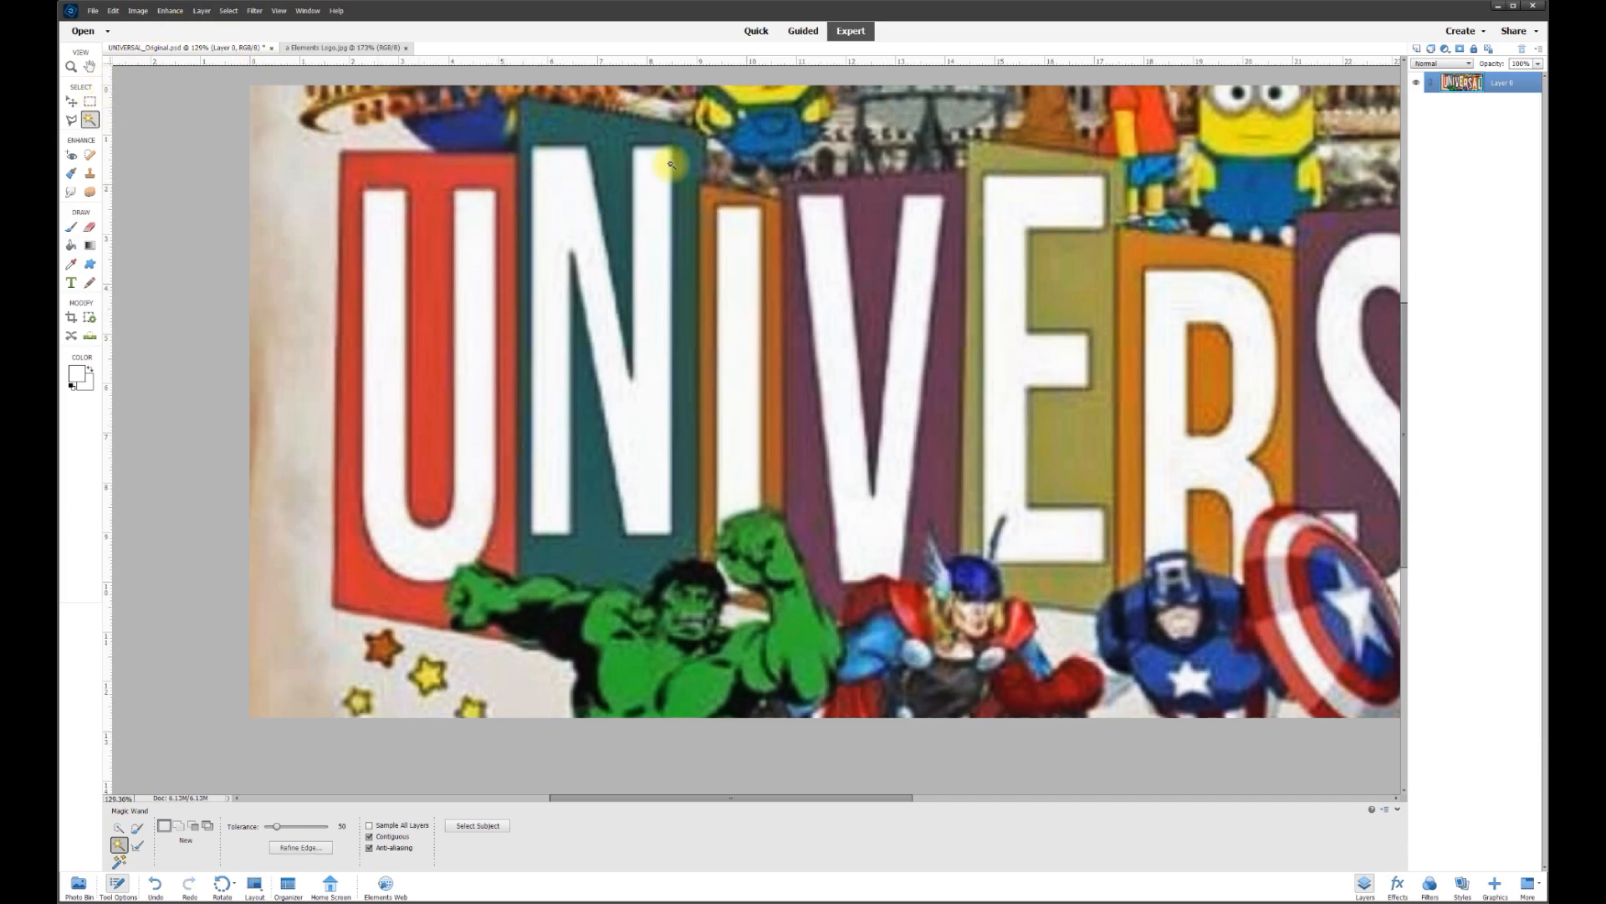
Add a new layer and outline the four-sided red panel behind the letter U with the Polygonal Lasso
click(1417, 50)
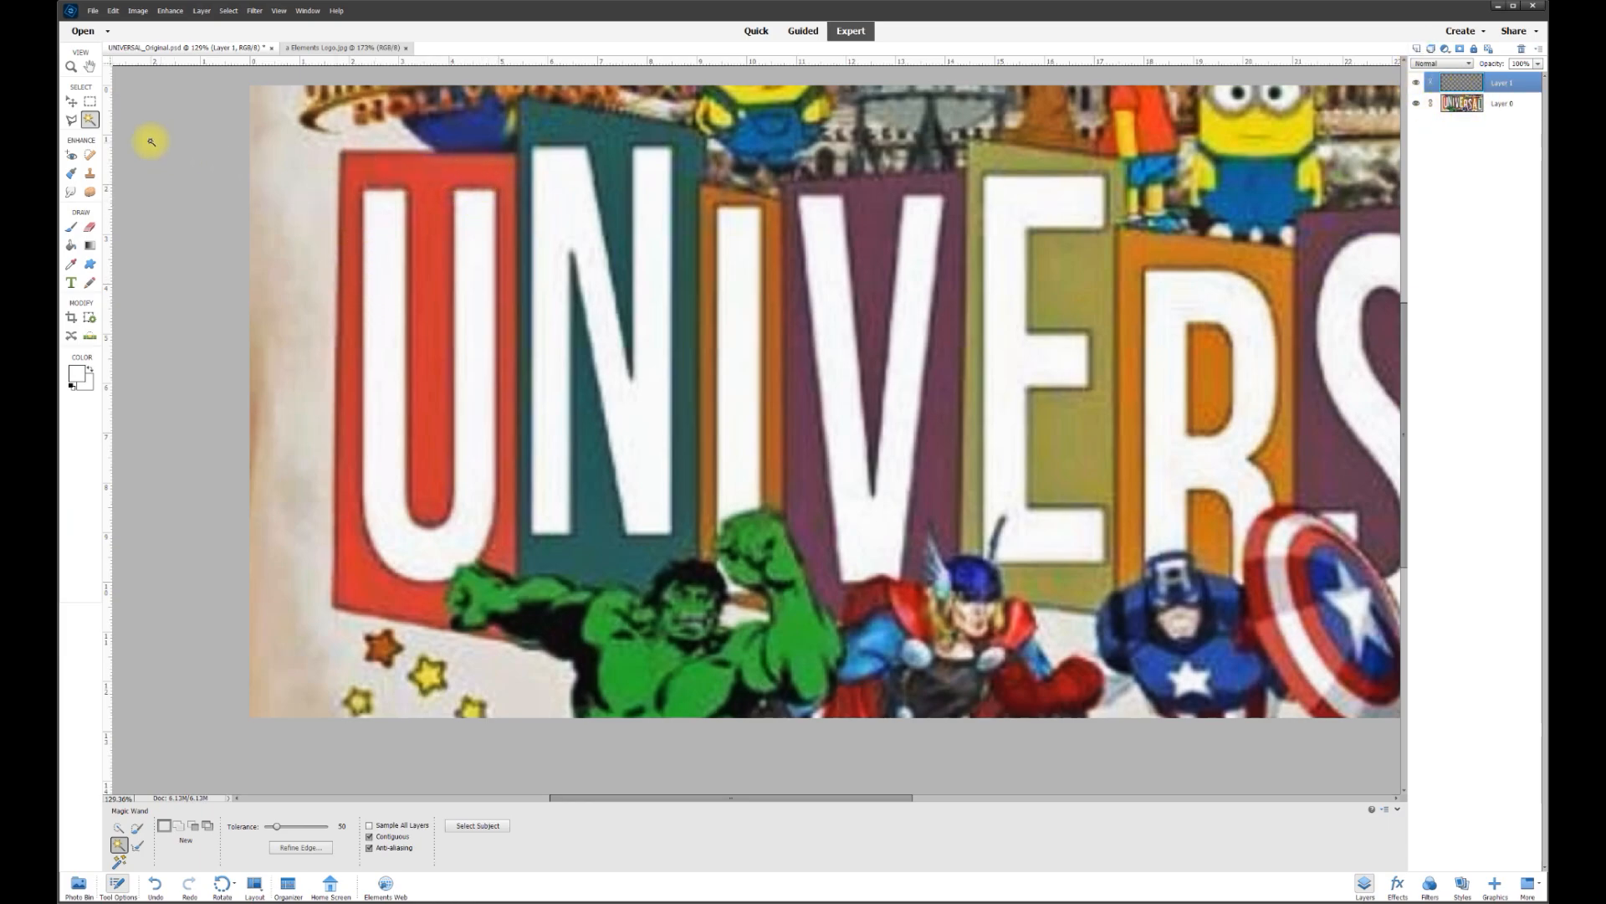
click(72, 121)
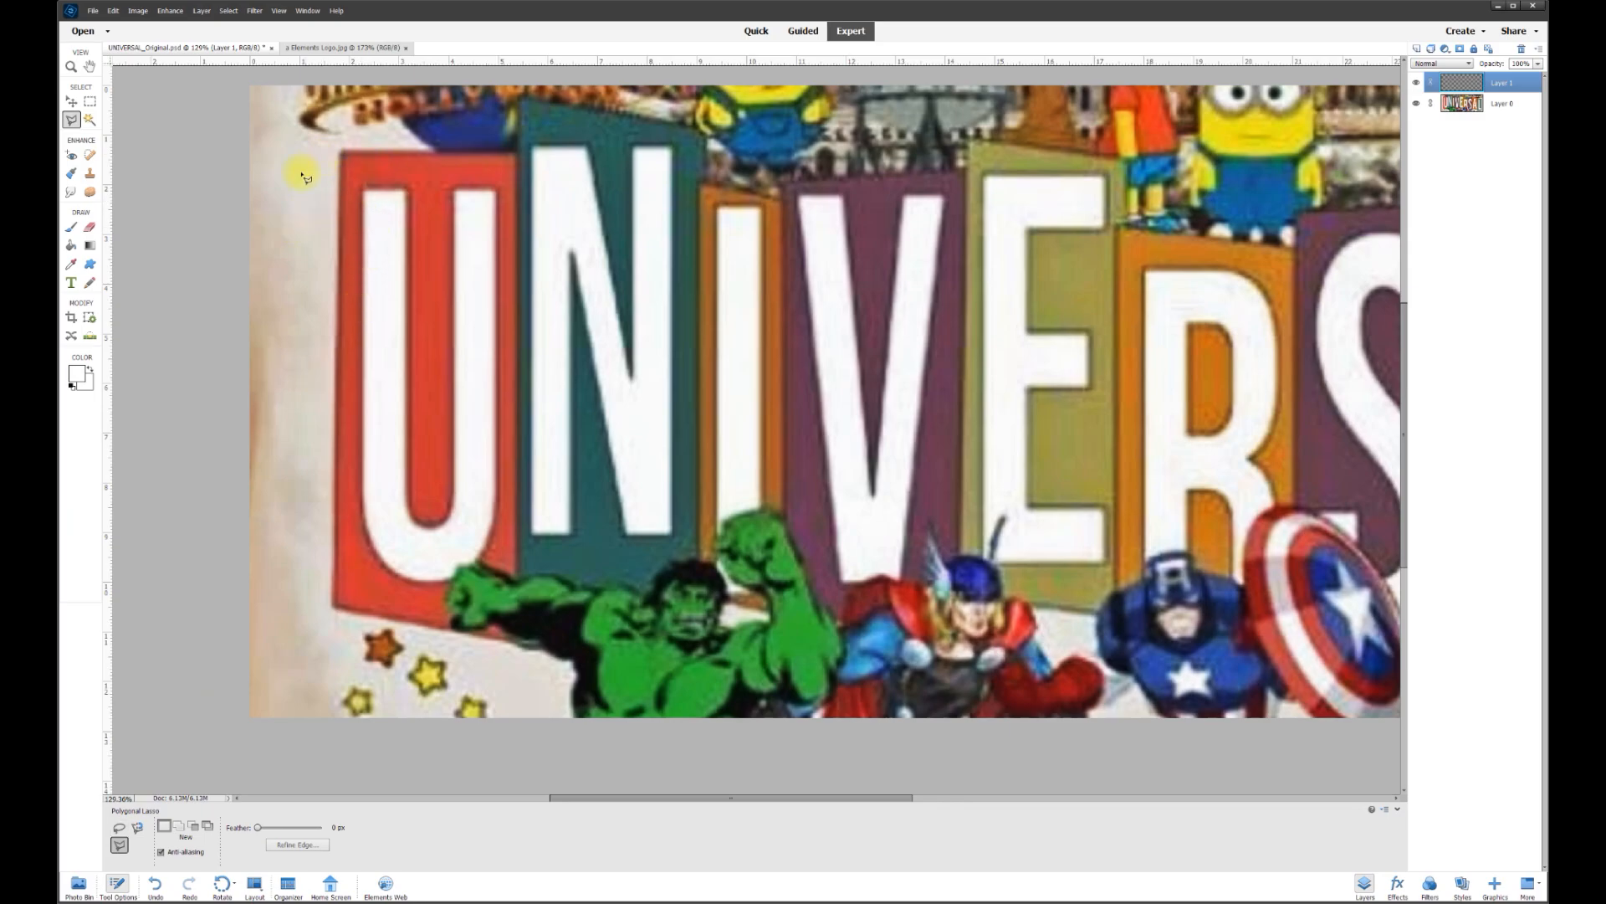
scroll(305, 177, up, 3)
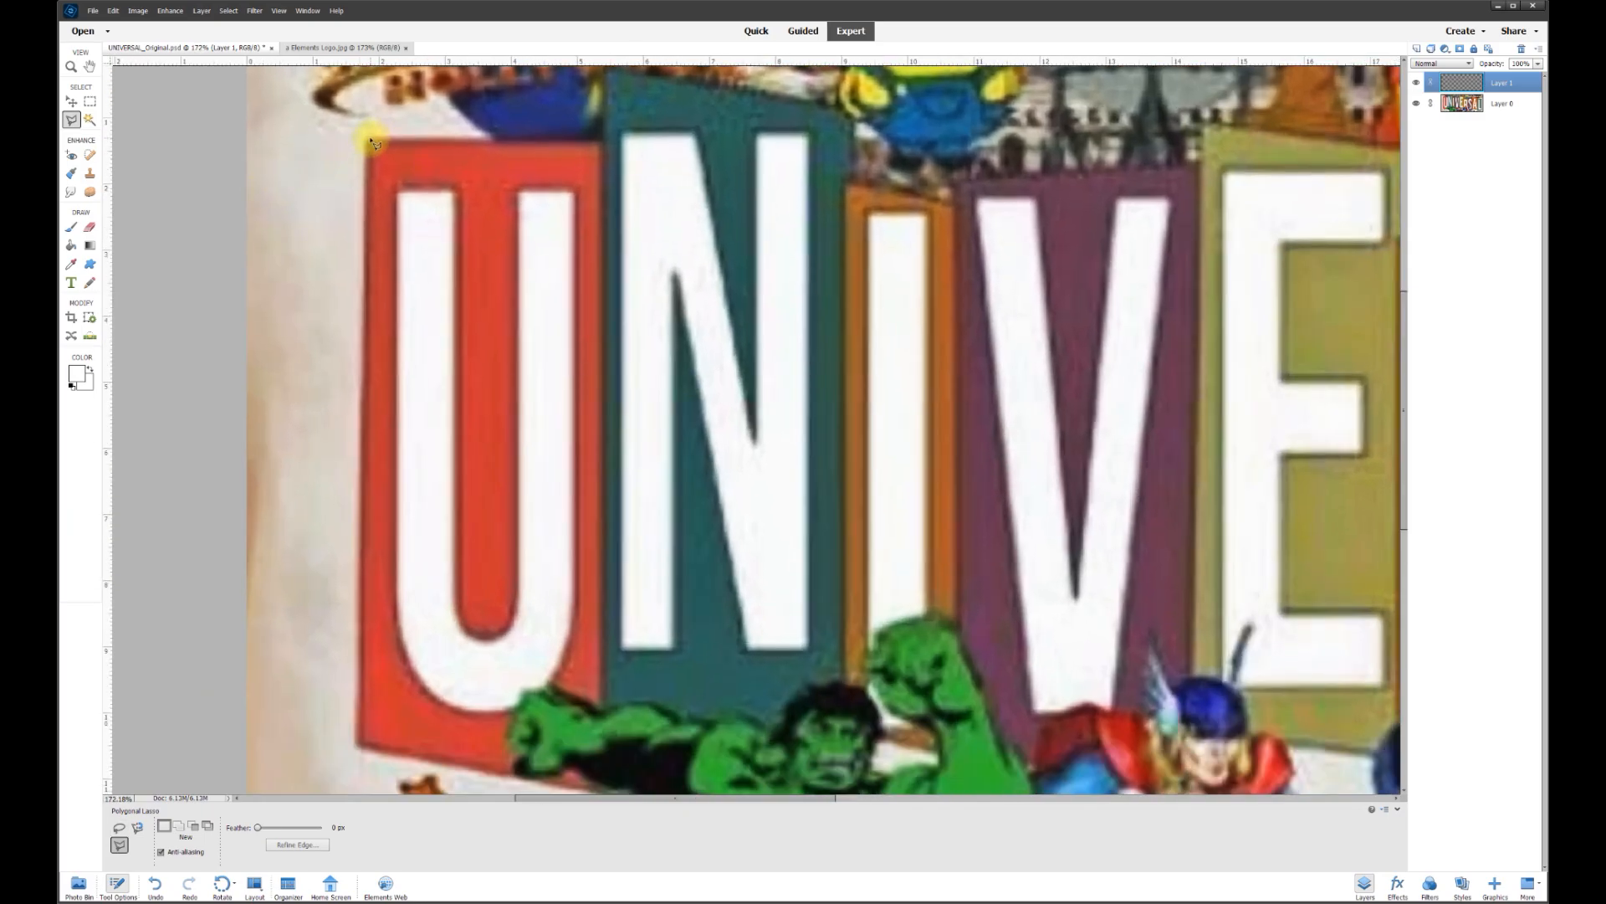
click(370, 140)
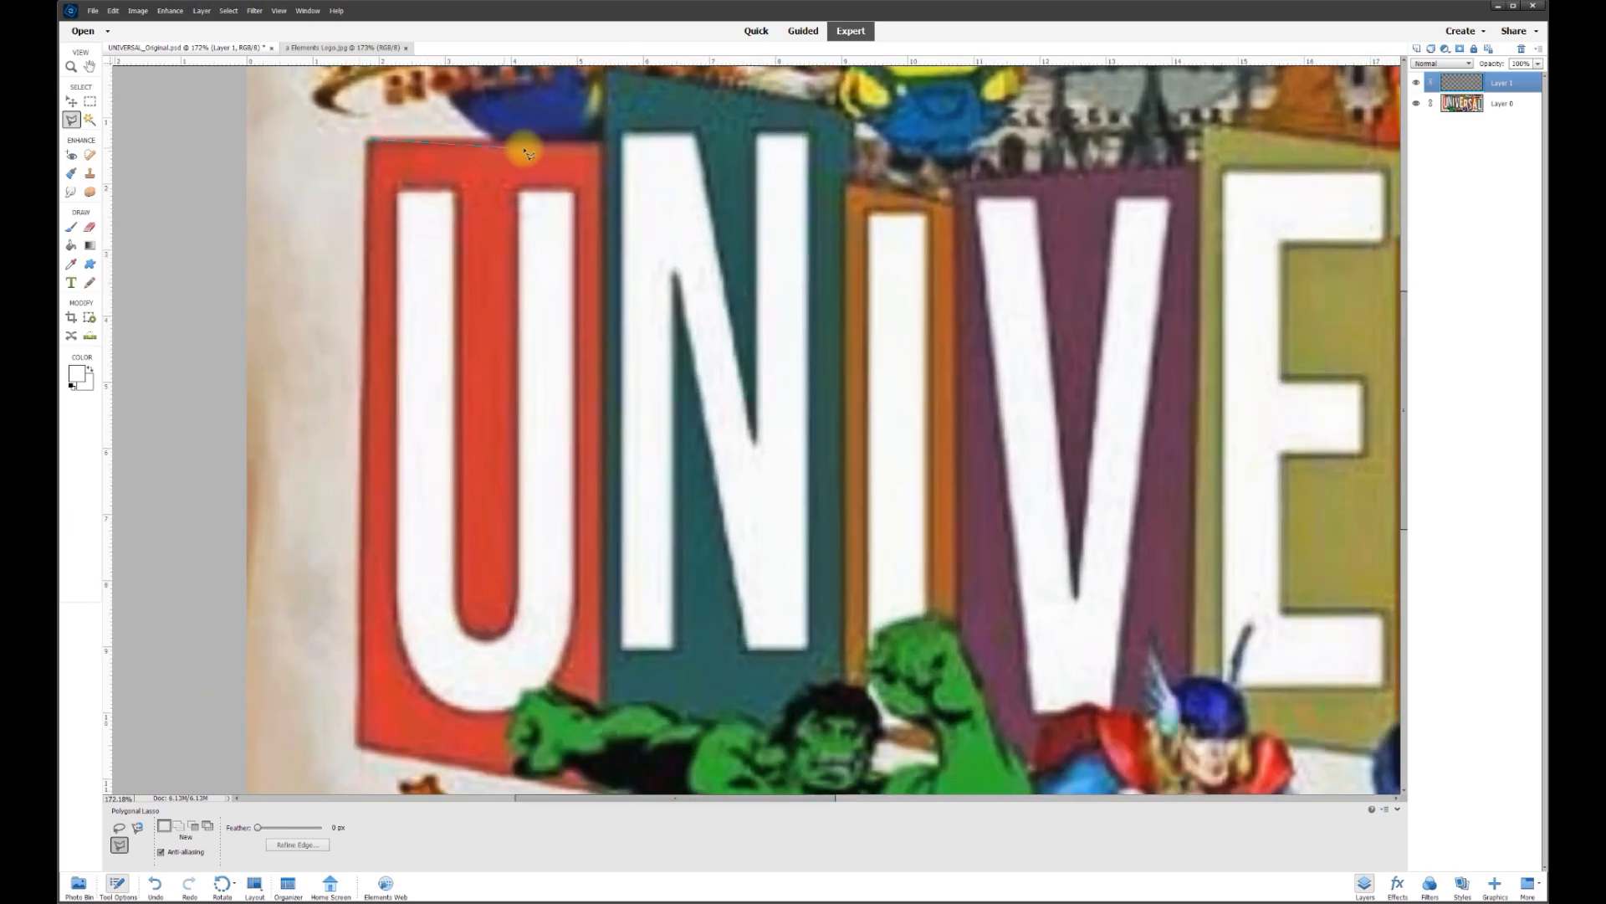
click(604, 144)
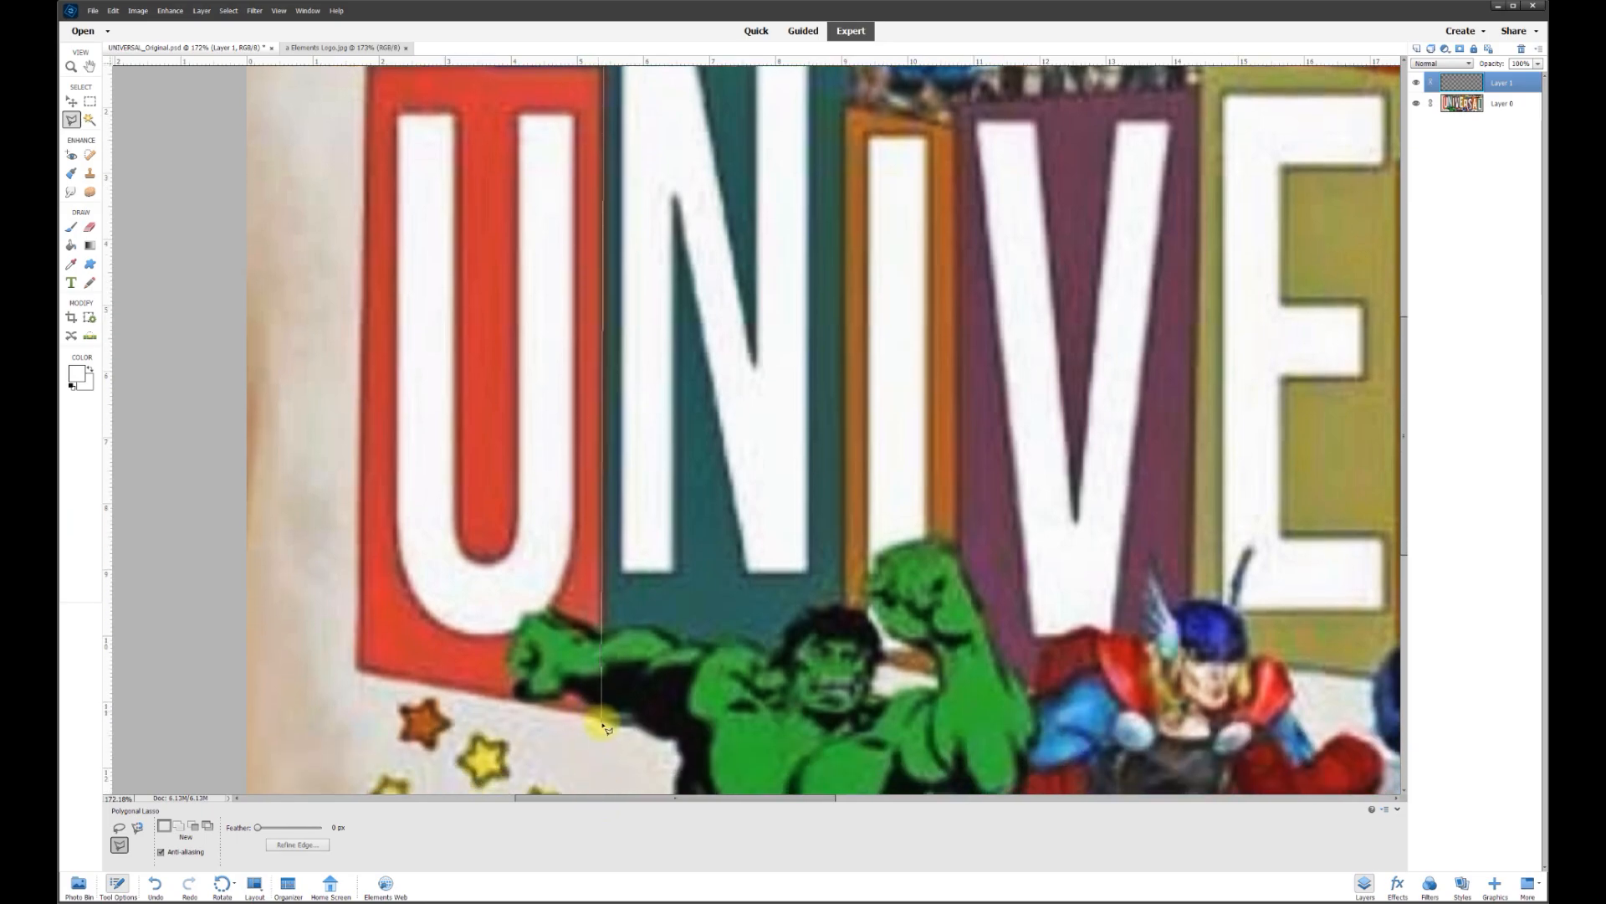
click(604, 715)
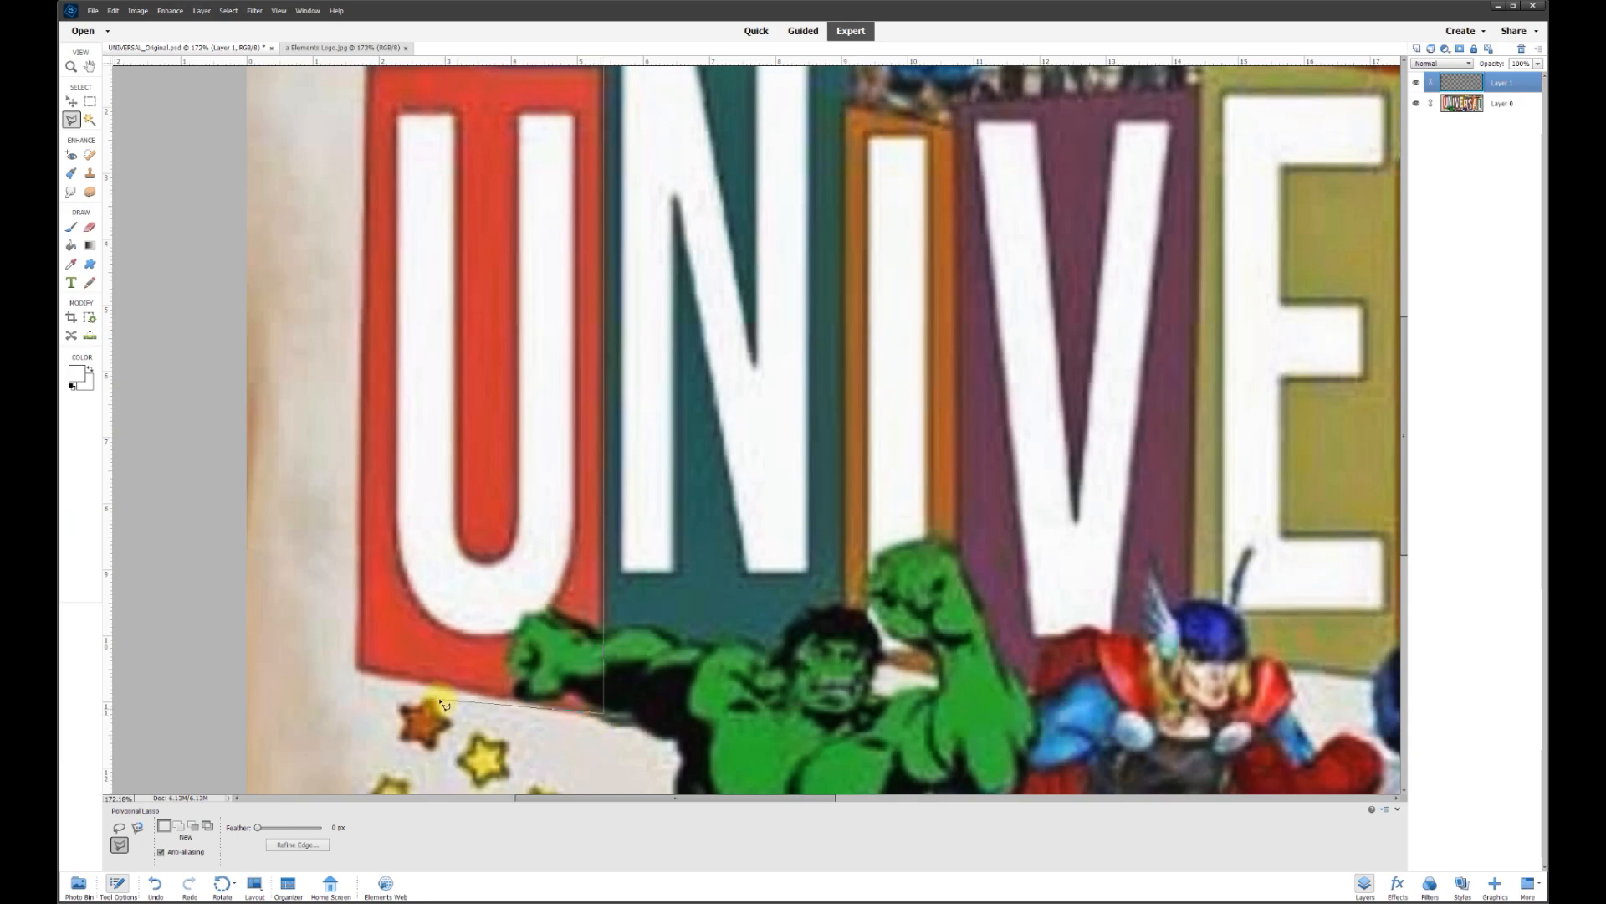
click(363, 671)
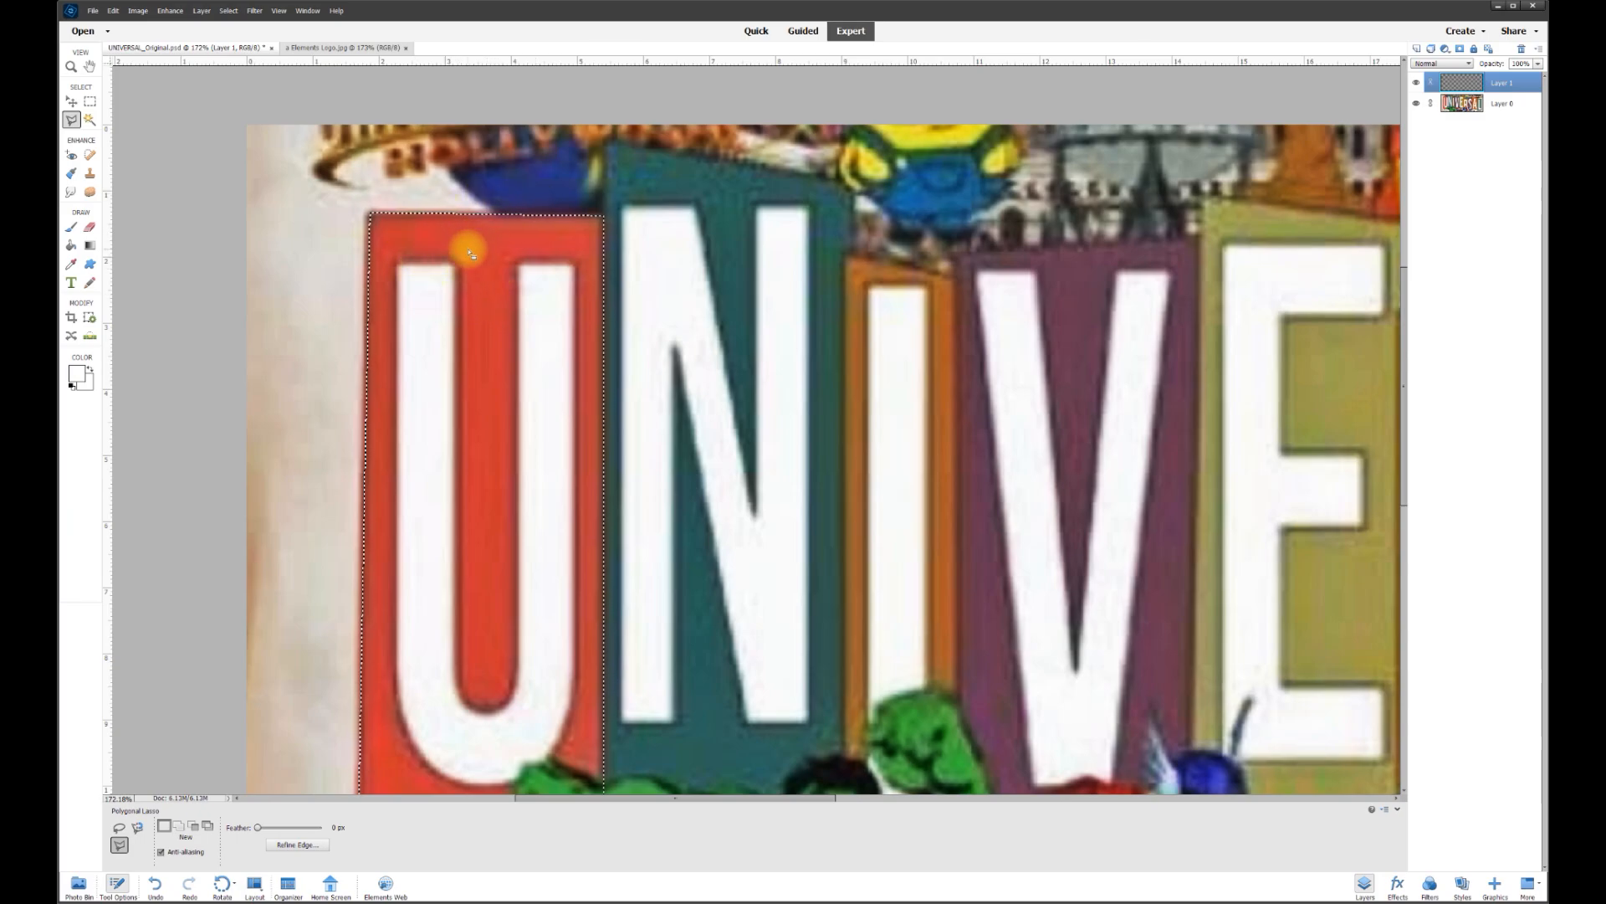
Sample the red of the U panel as the foreground color and shift it to a slightly brighter red
click(78, 378)
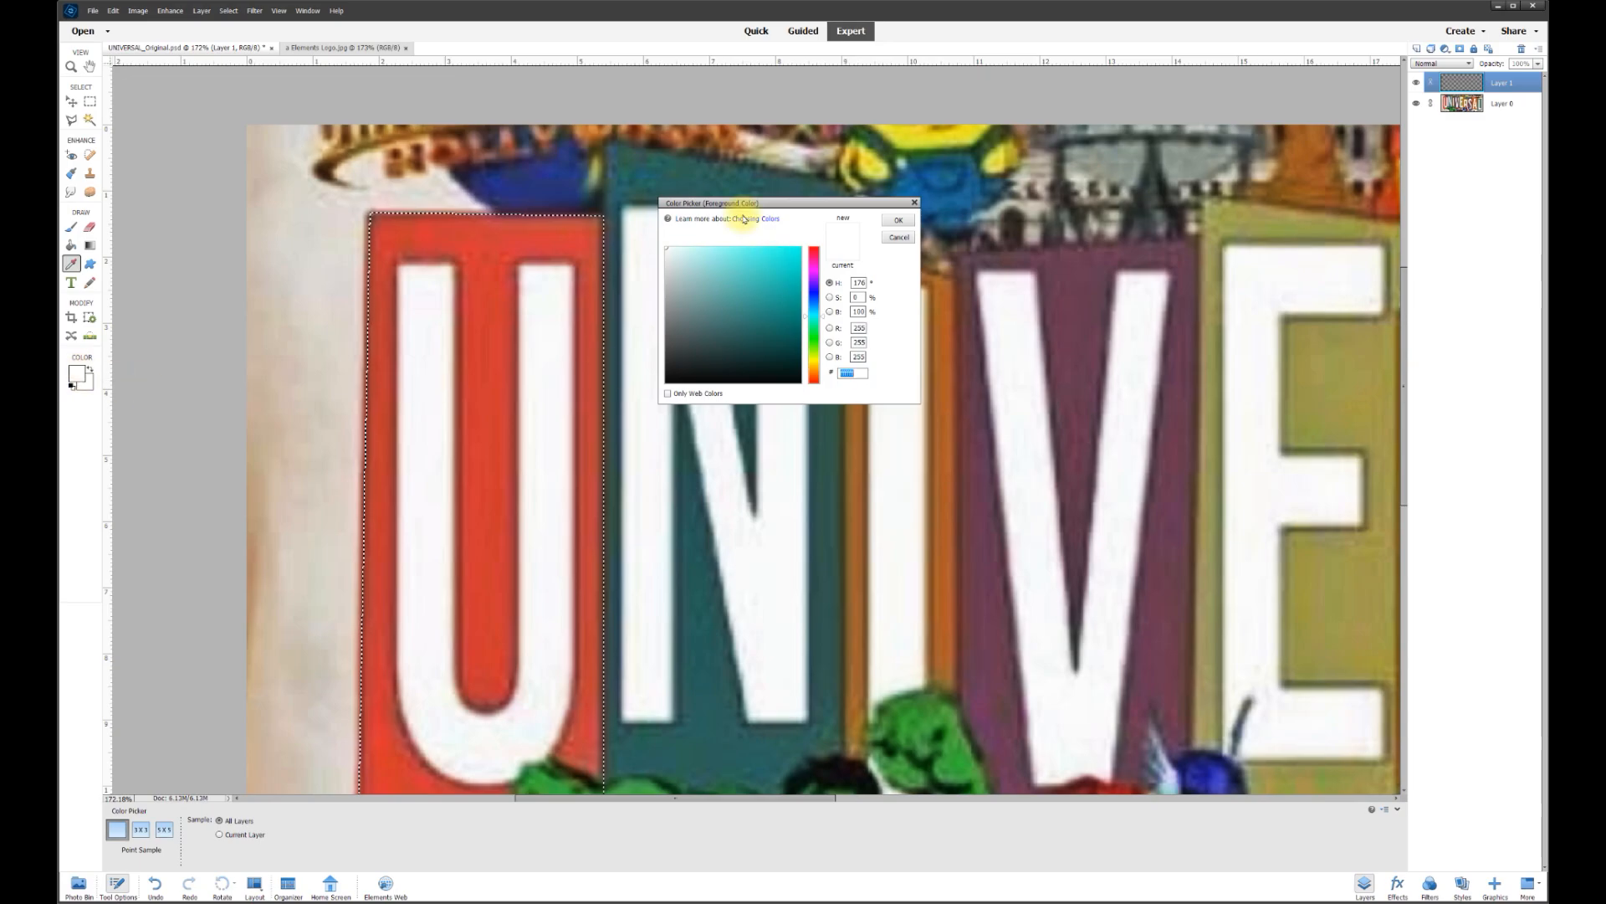
drag(799, 211, 788, 178)
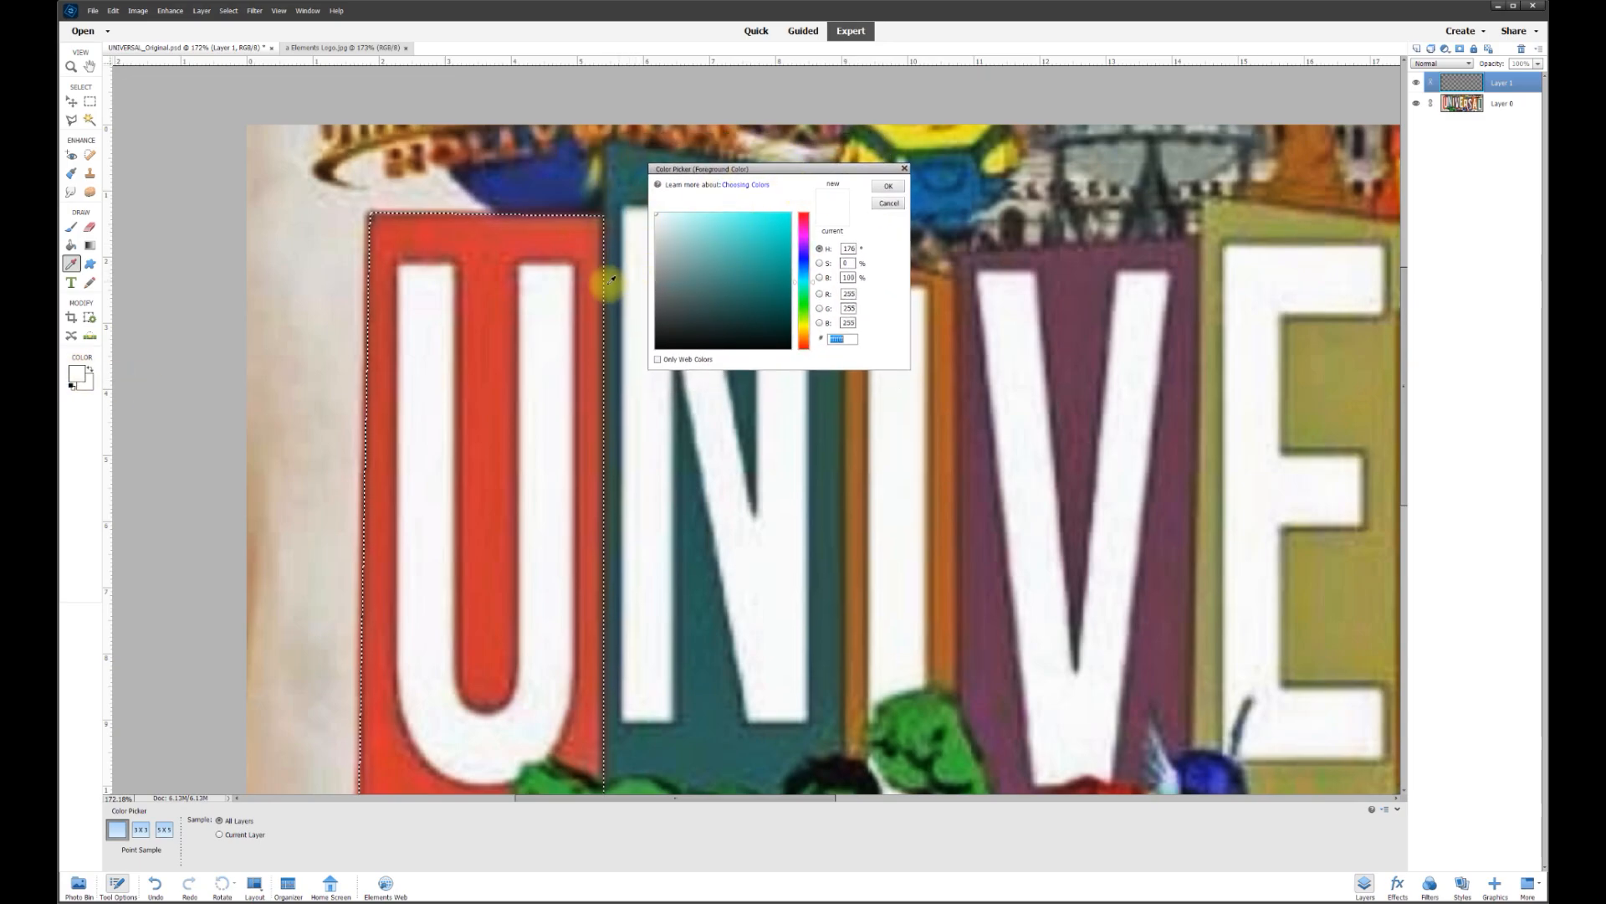
click(488, 393)
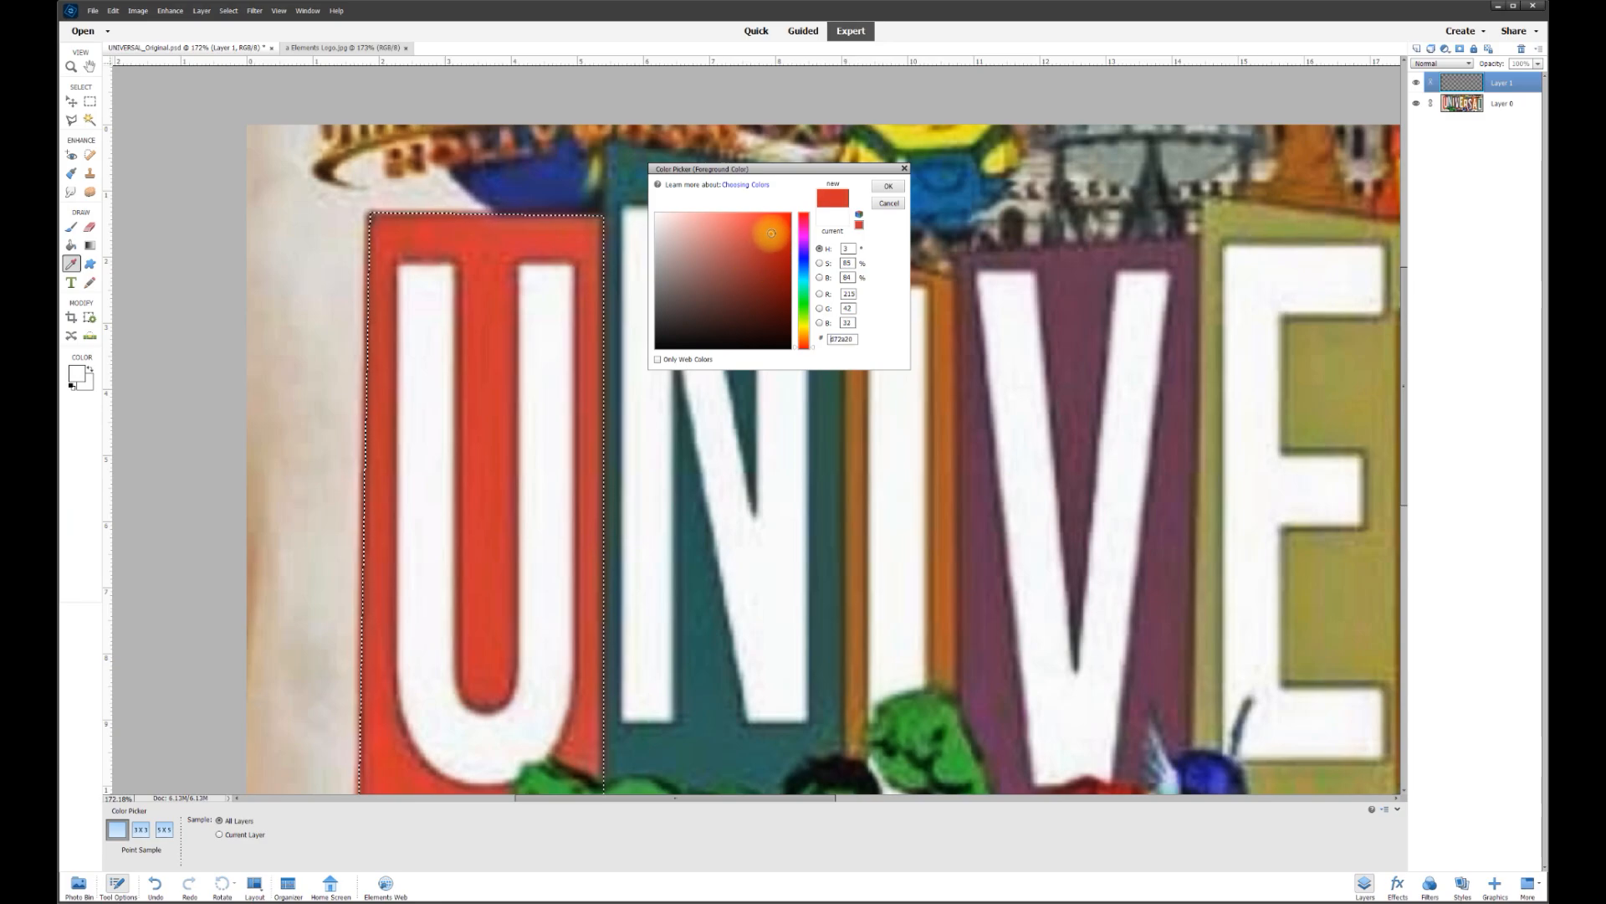
mouse_move(772, 233)
mouse_down()
mouse_move(728, 291)
mouse_move(706, 243)
mouse_move(762, 276)
mouse_move(744, 247)
mouse_move(767, 230)
mouse_up()
click(888, 186)
key(l)
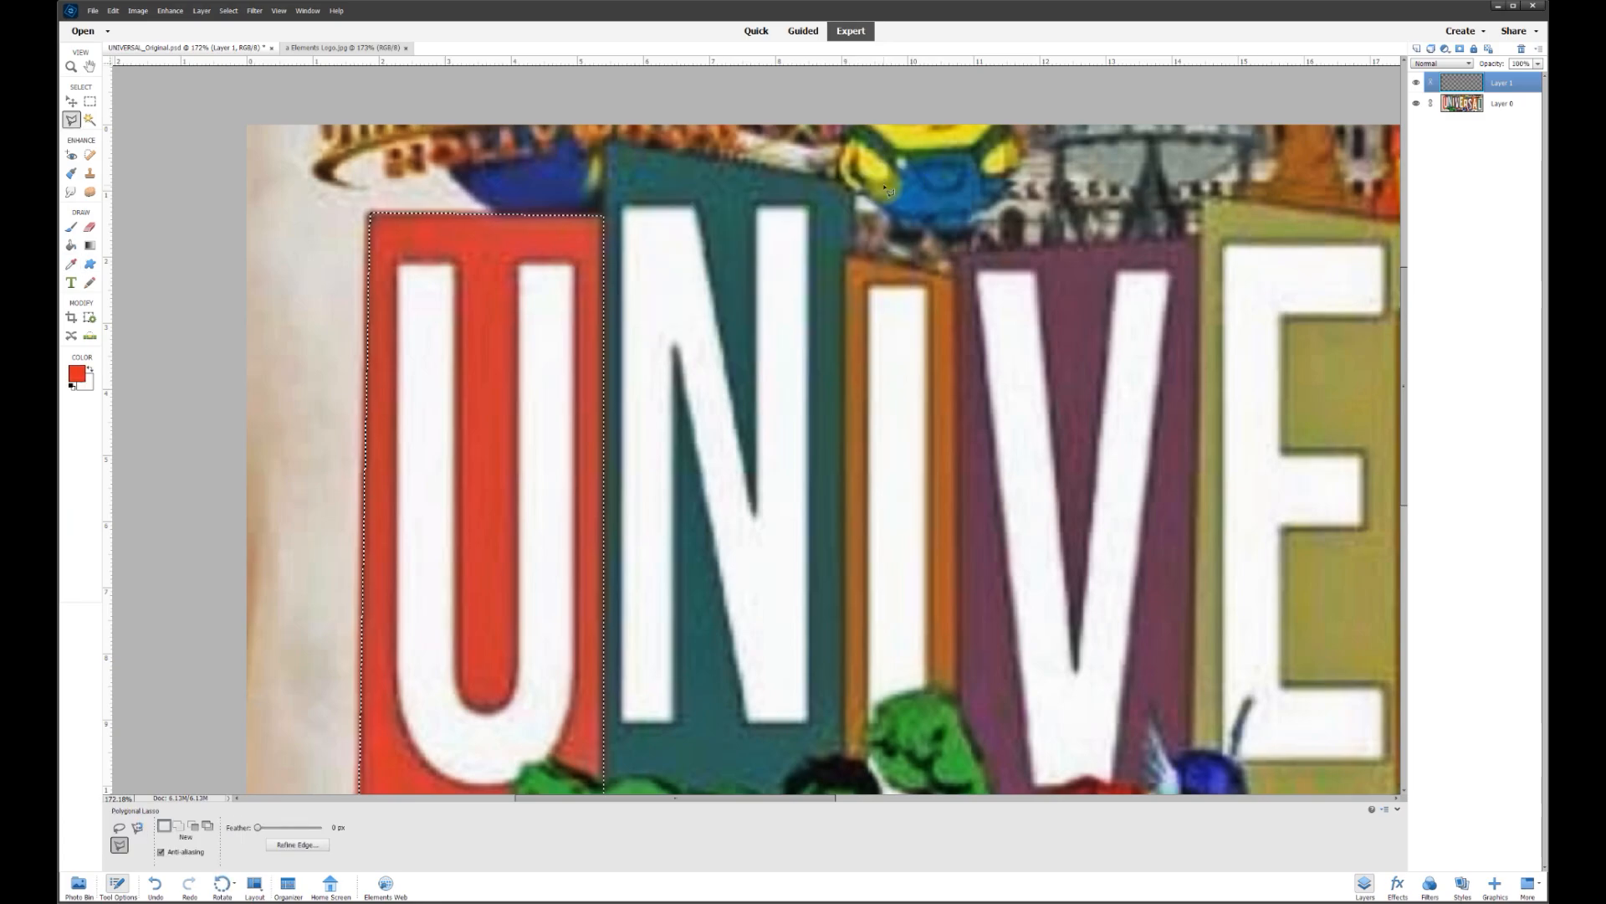
Fill the selected U panel with the red foreground color on the new layer and deselect it
click(71, 244)
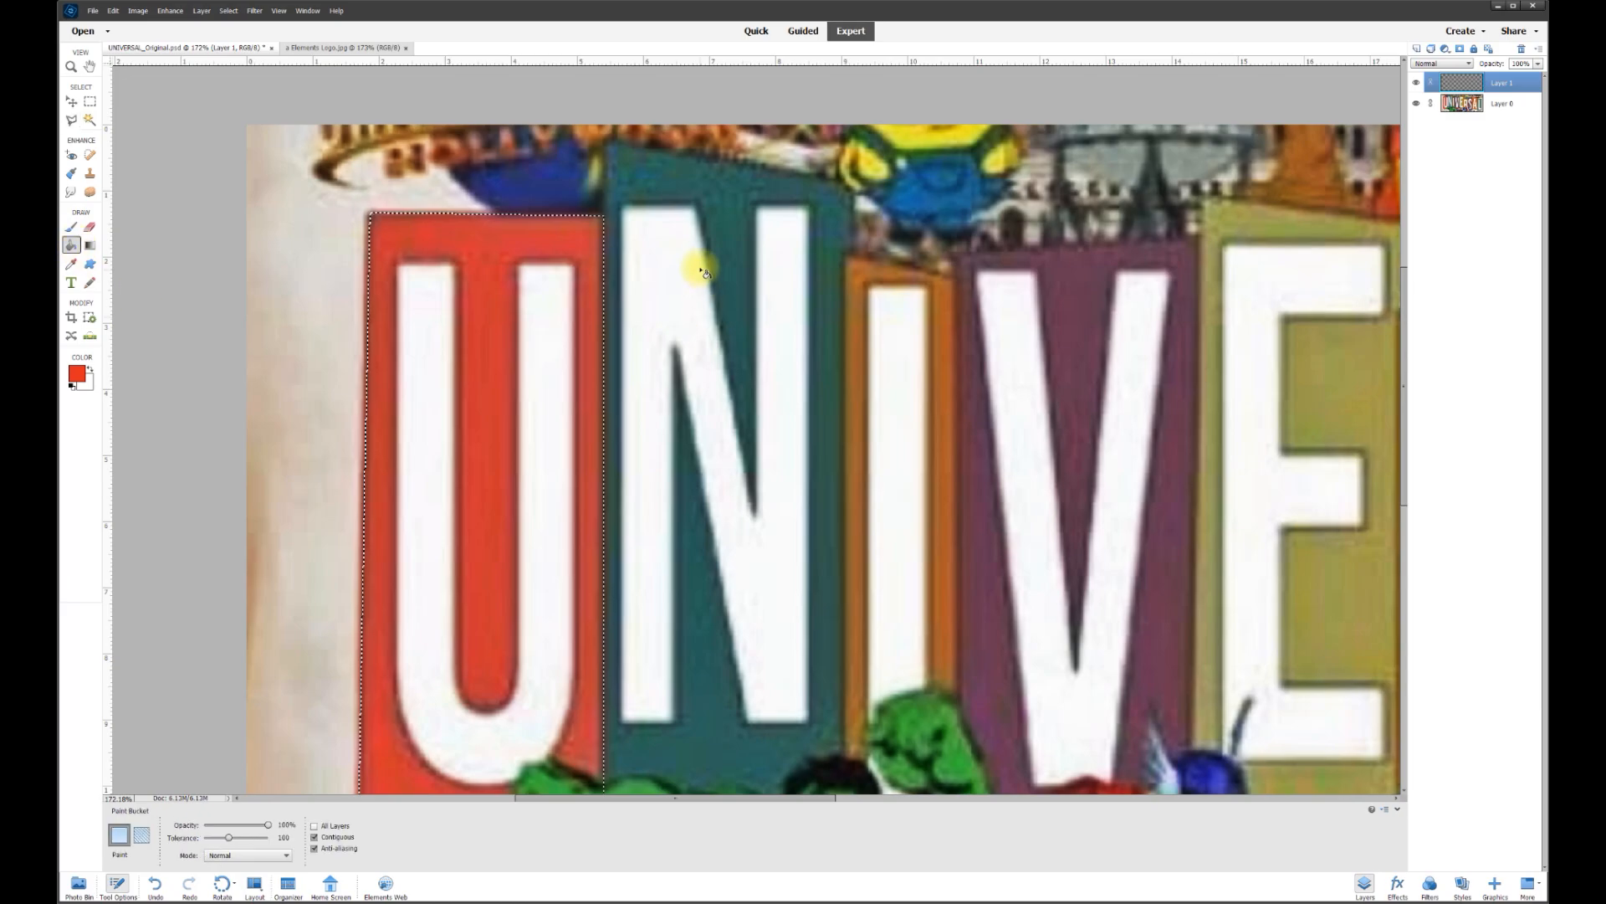
click(490, 469)
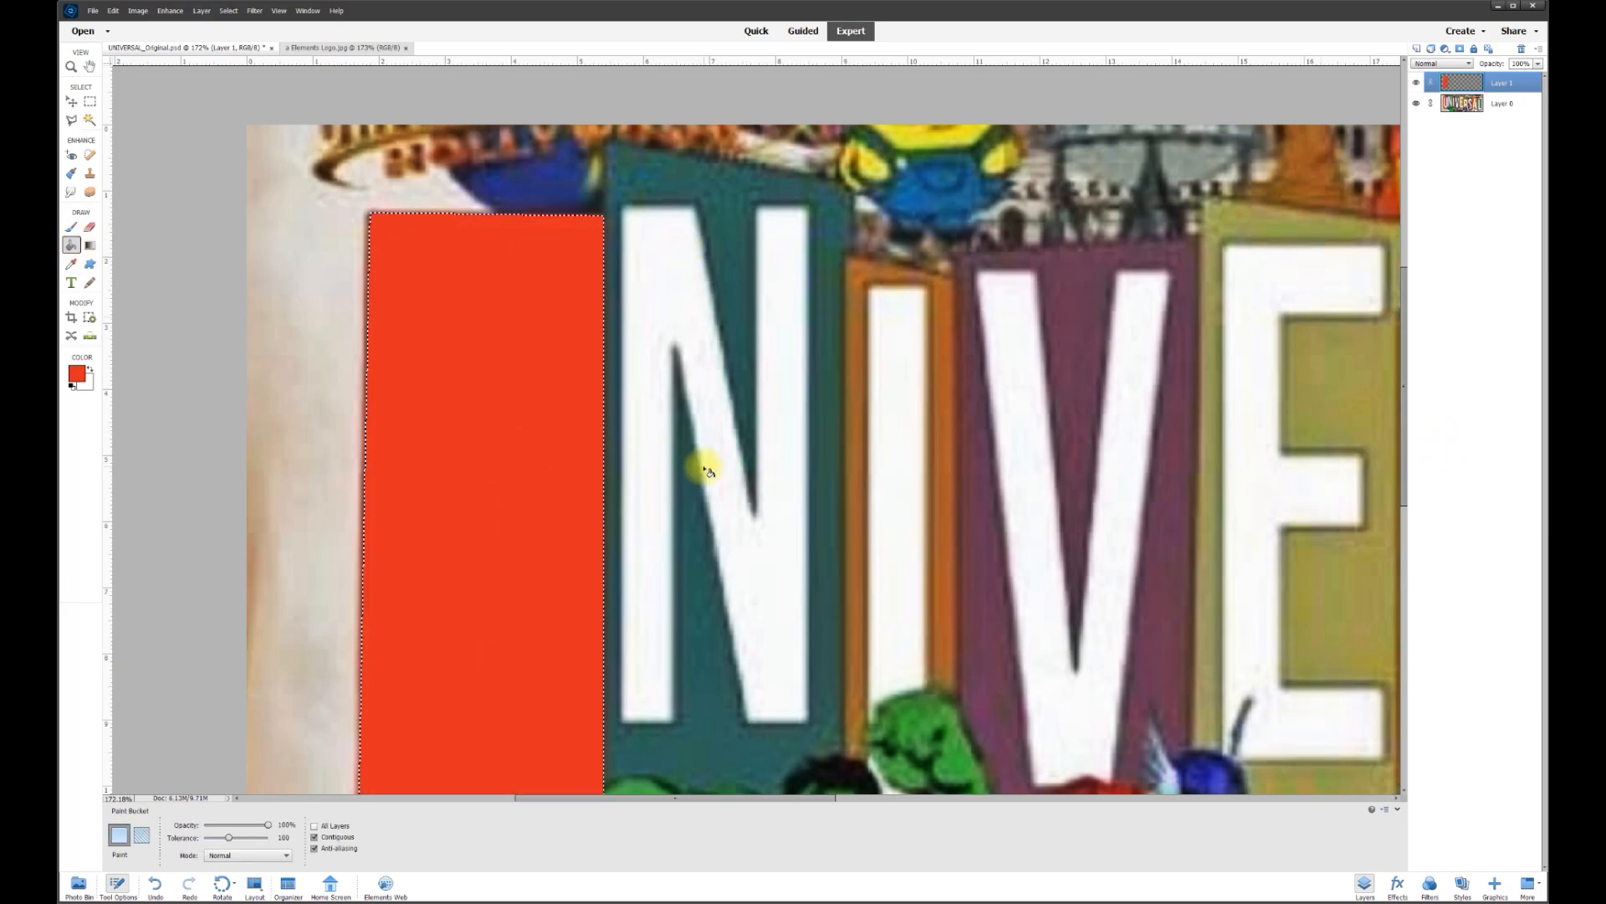
scroll(707, 462, down, 3)
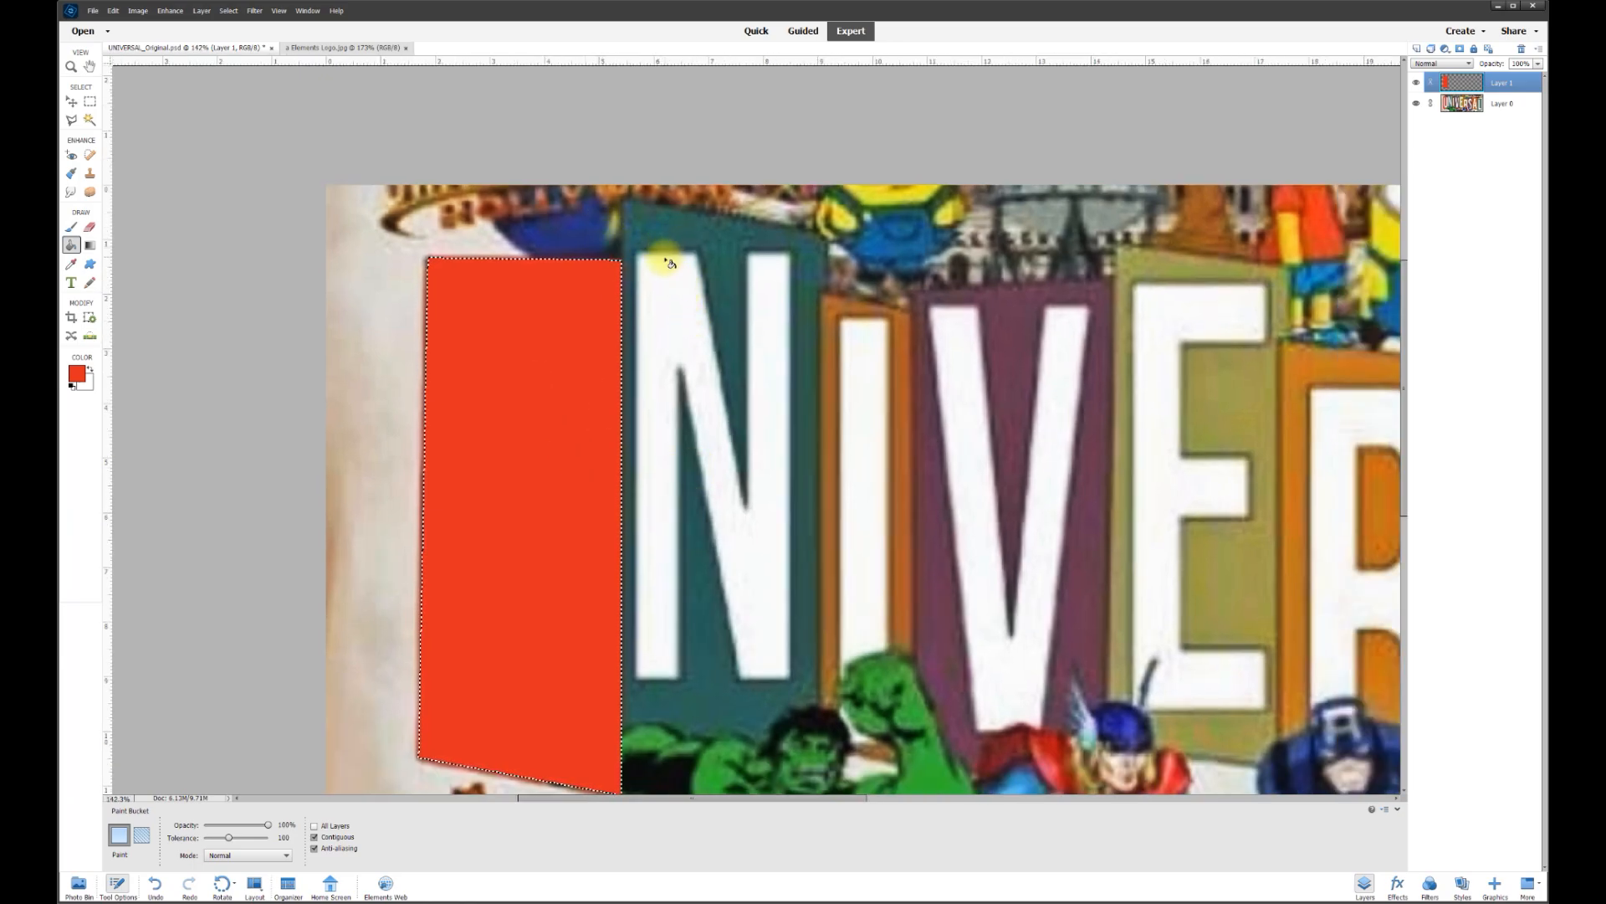
key(ctrl+d)
Add a new layer and place it between the red U panel's layer and the source image layer
click(72, 121)
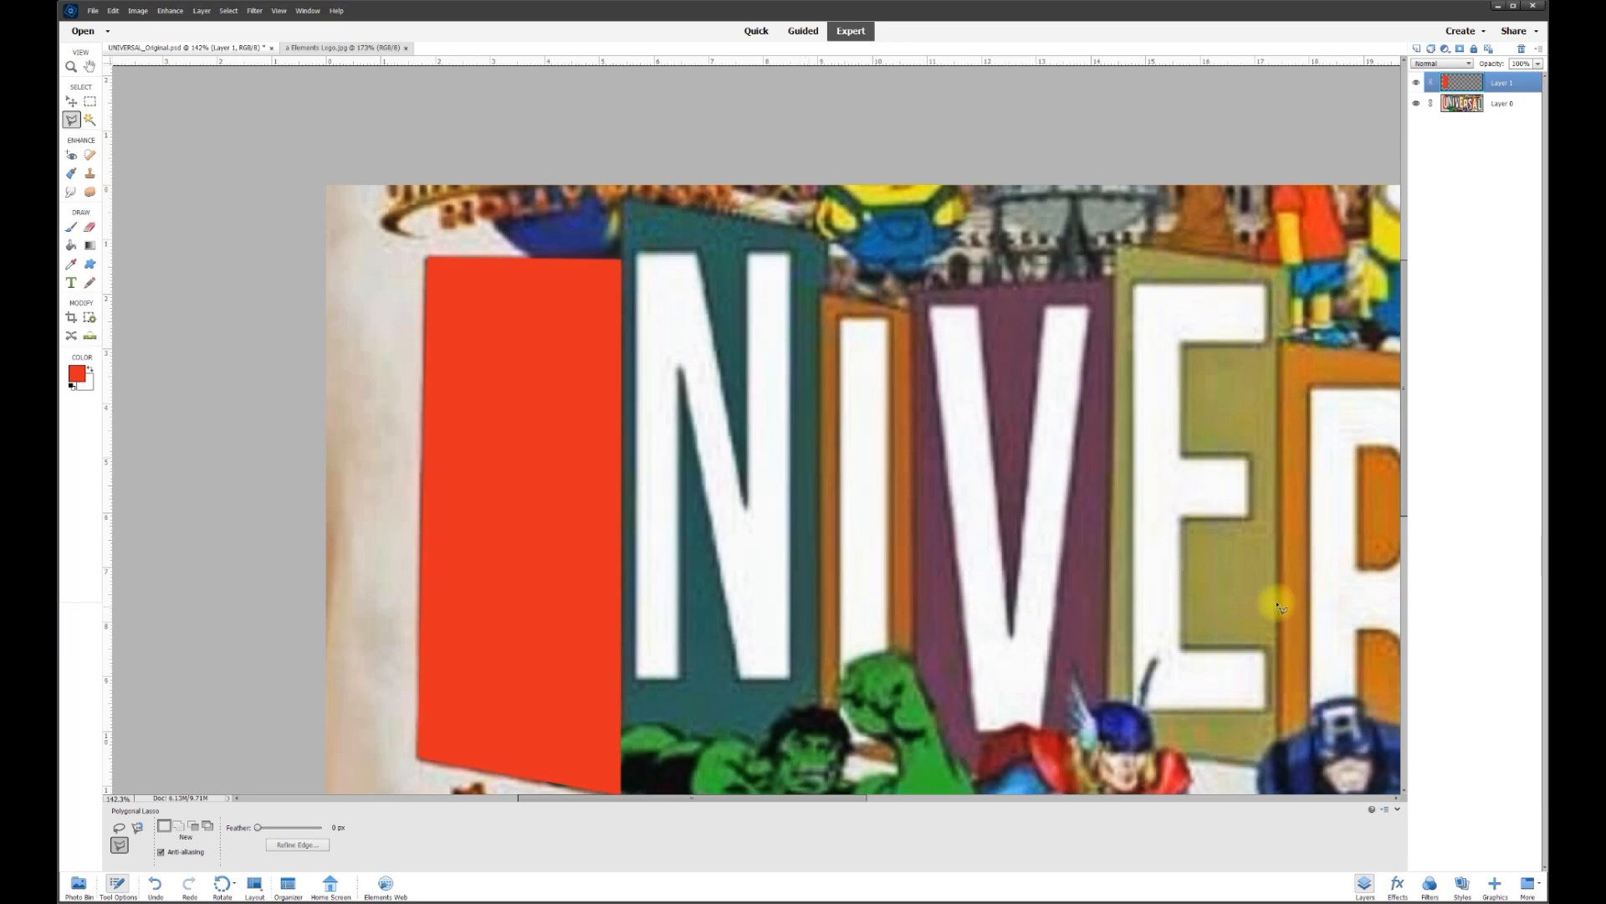
scroll(1381, 485, down, 1)
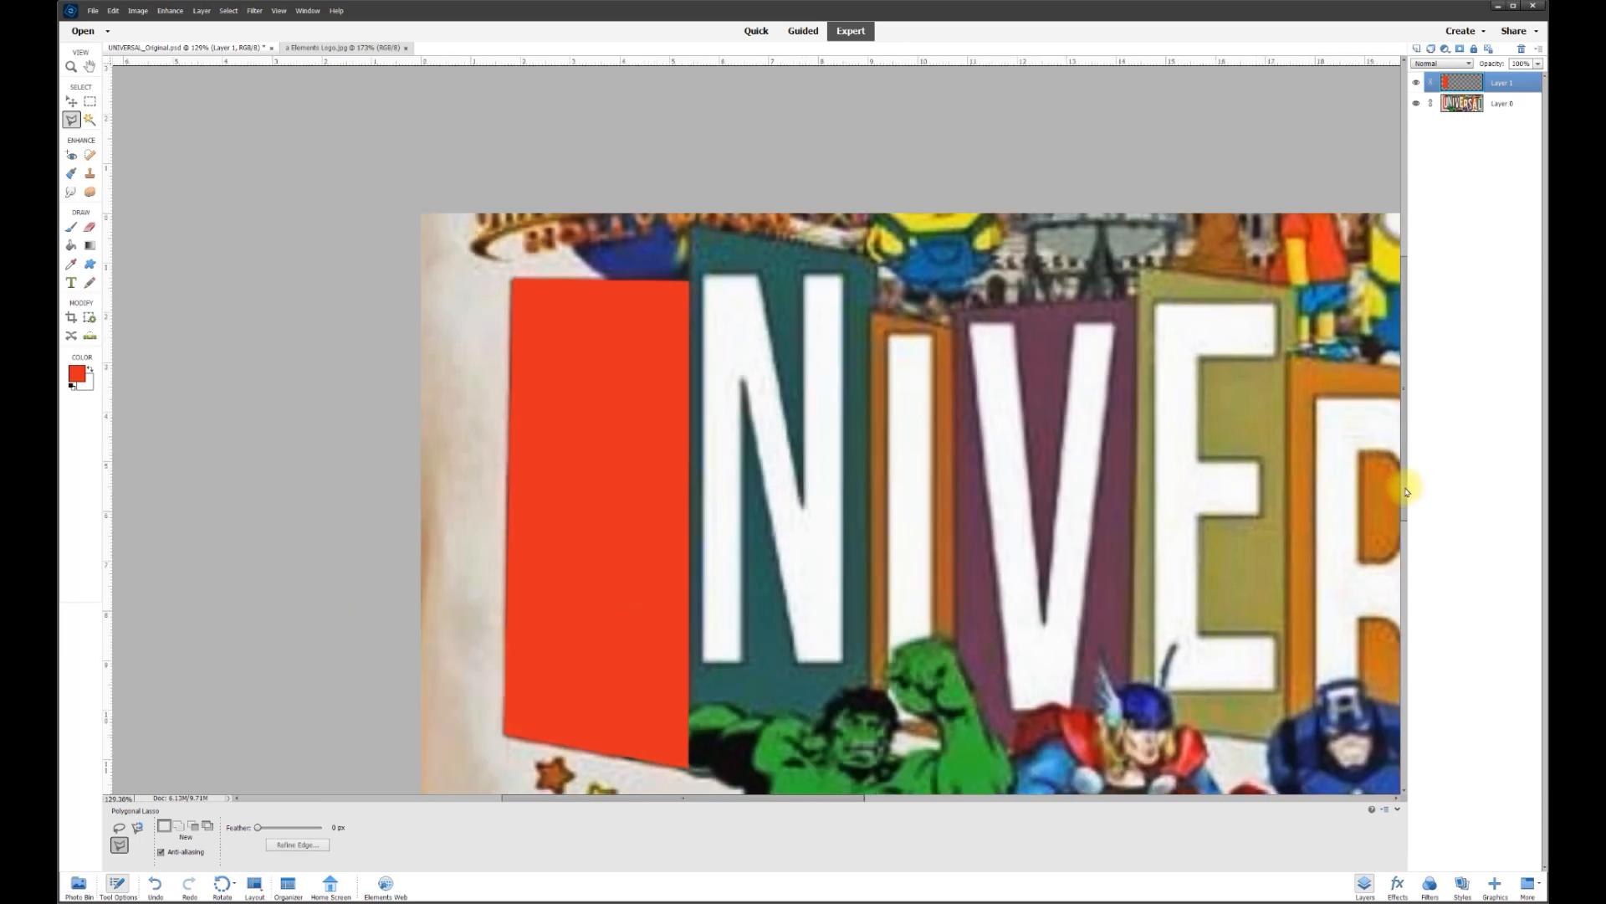
scroll(1412, 482, up, 1)
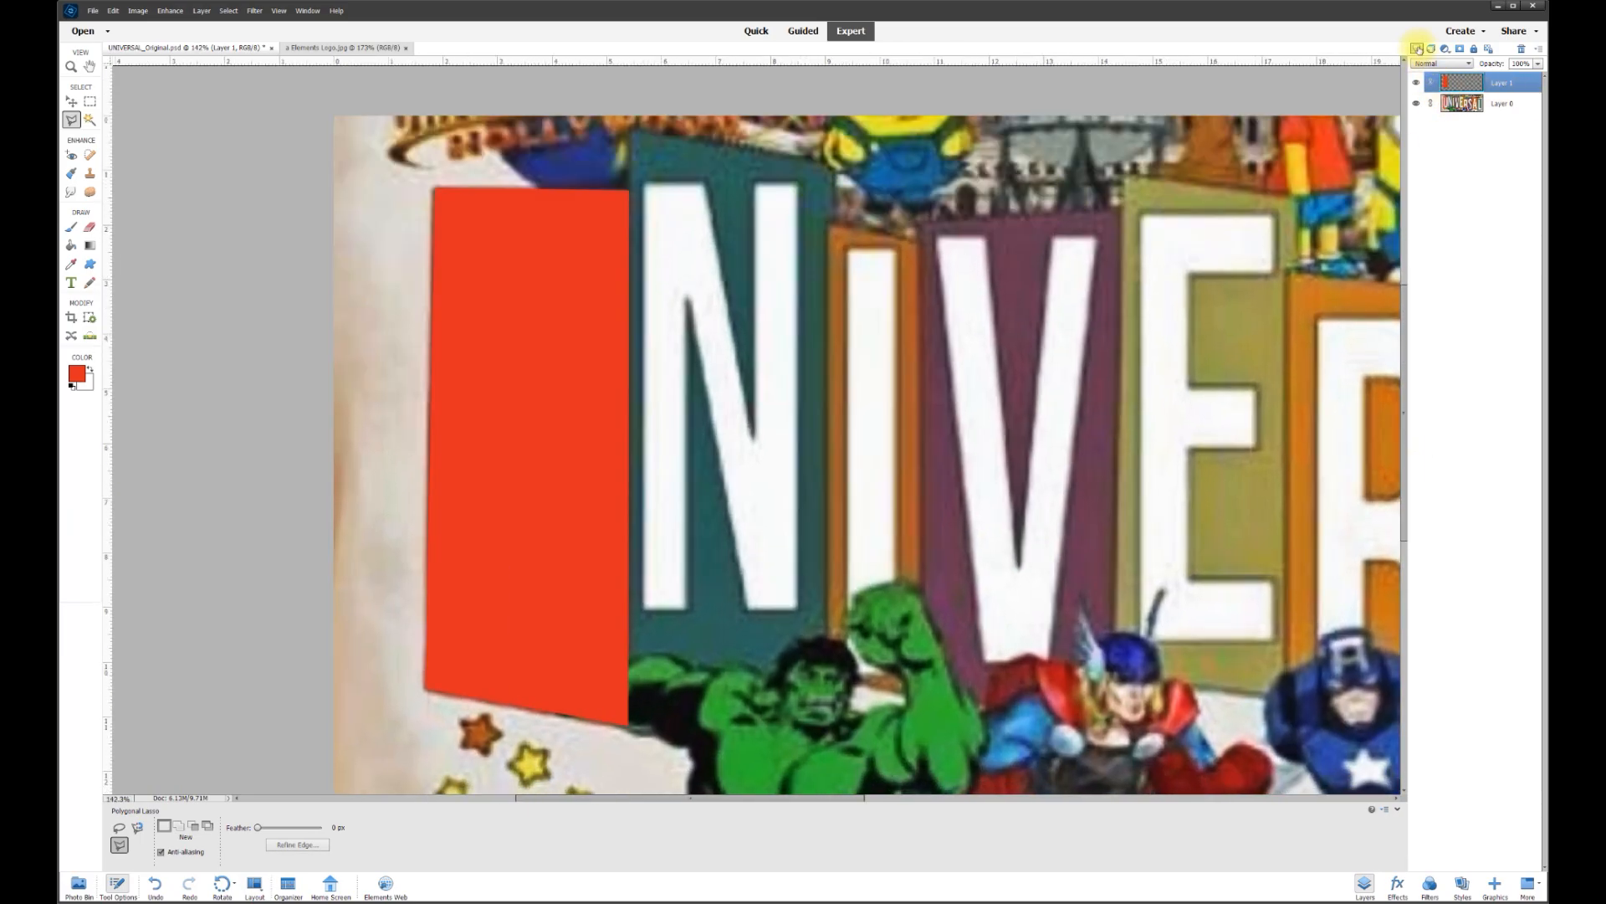
click(1416, 50)
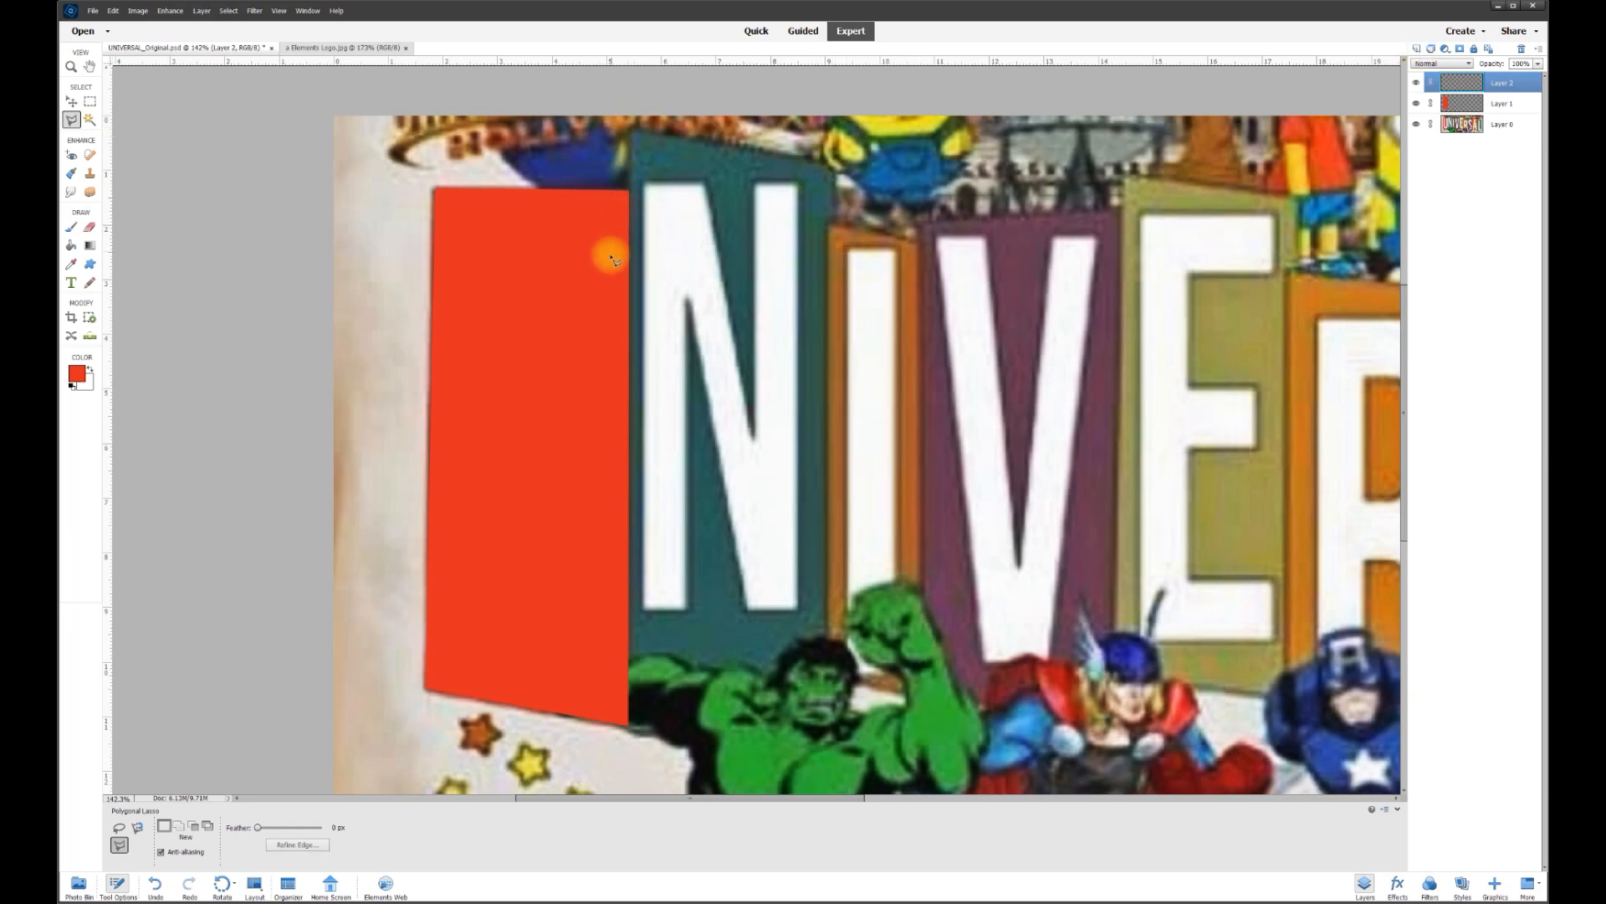
ctrl+click(1506, 102)
drag(1505, 102, 1508, 119)
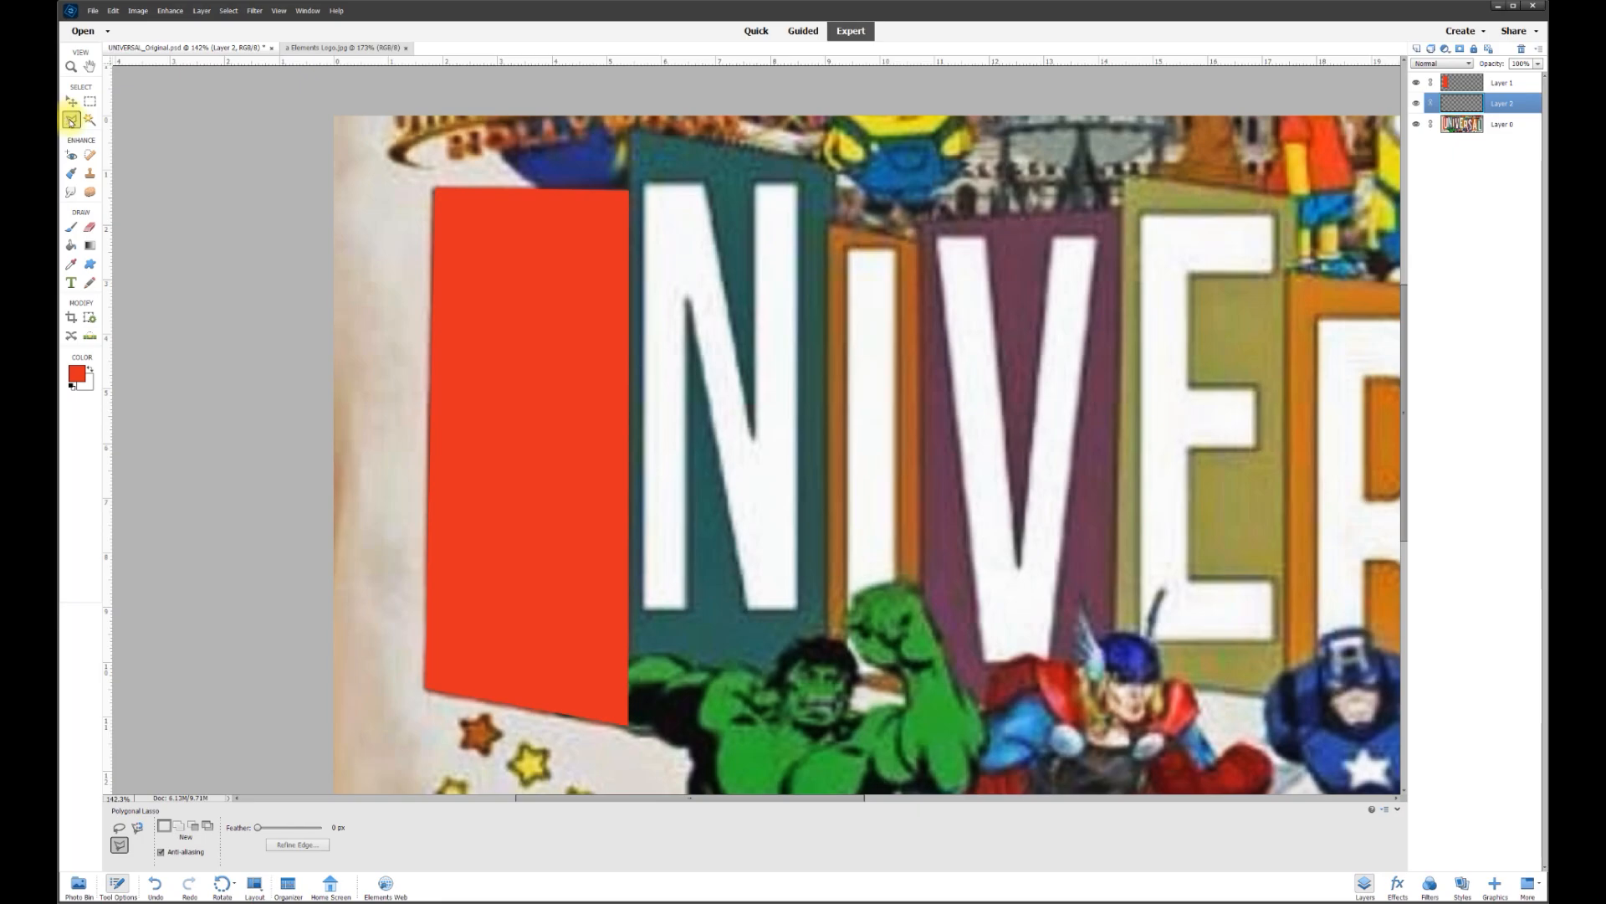
Outline the four-sided teal panel behind the letter N with the Polygonal Lasso
click(633, 132)
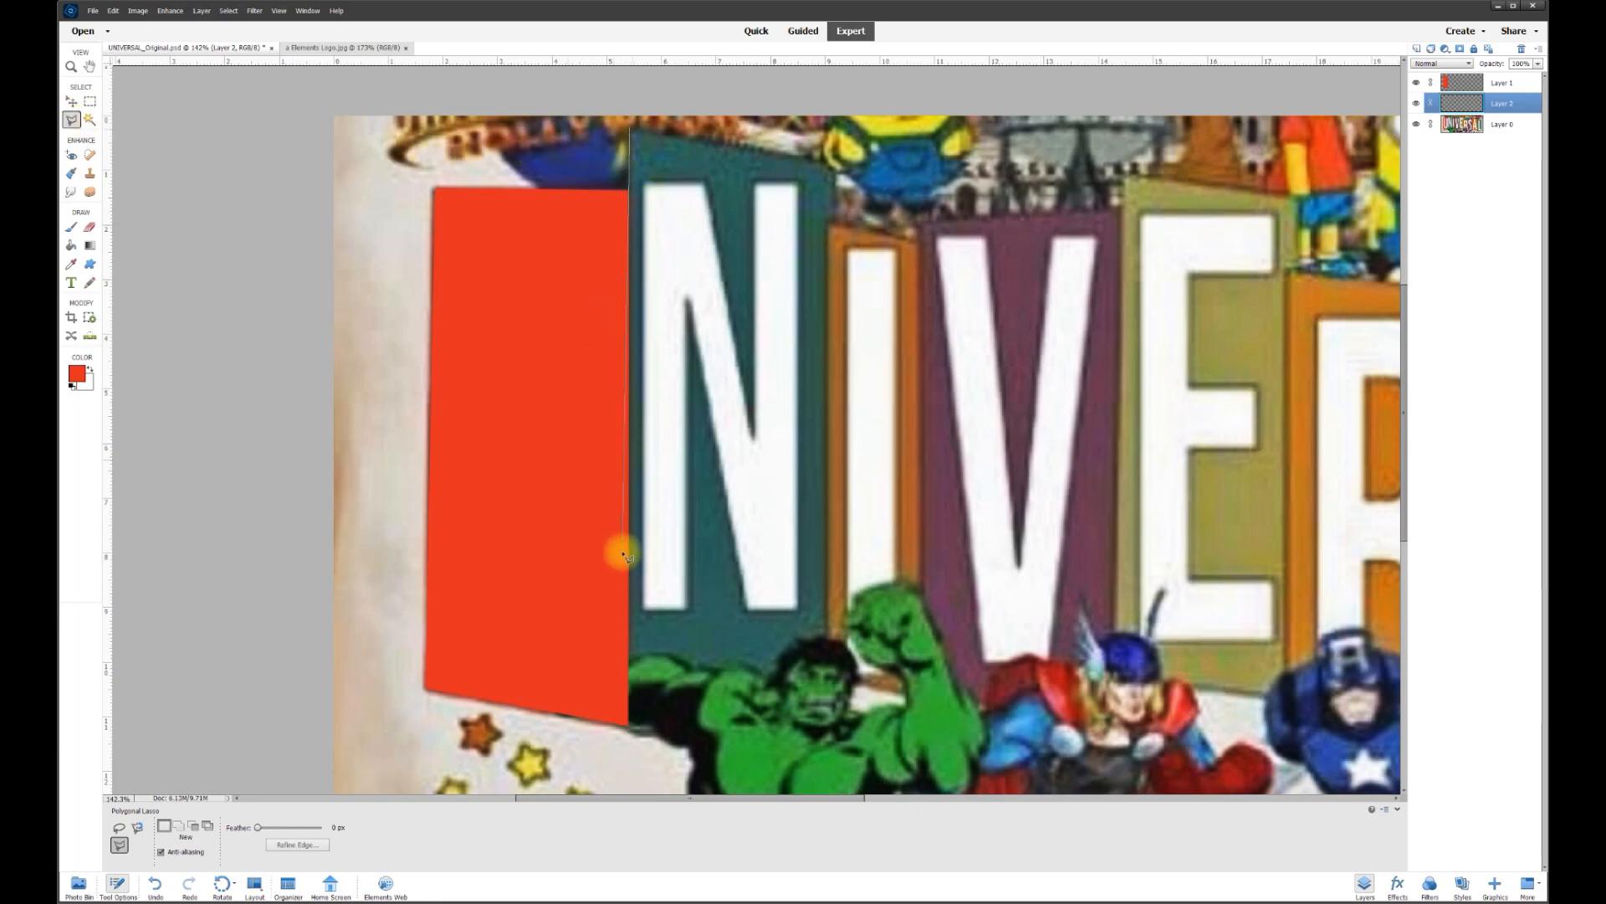
click(836, 171)
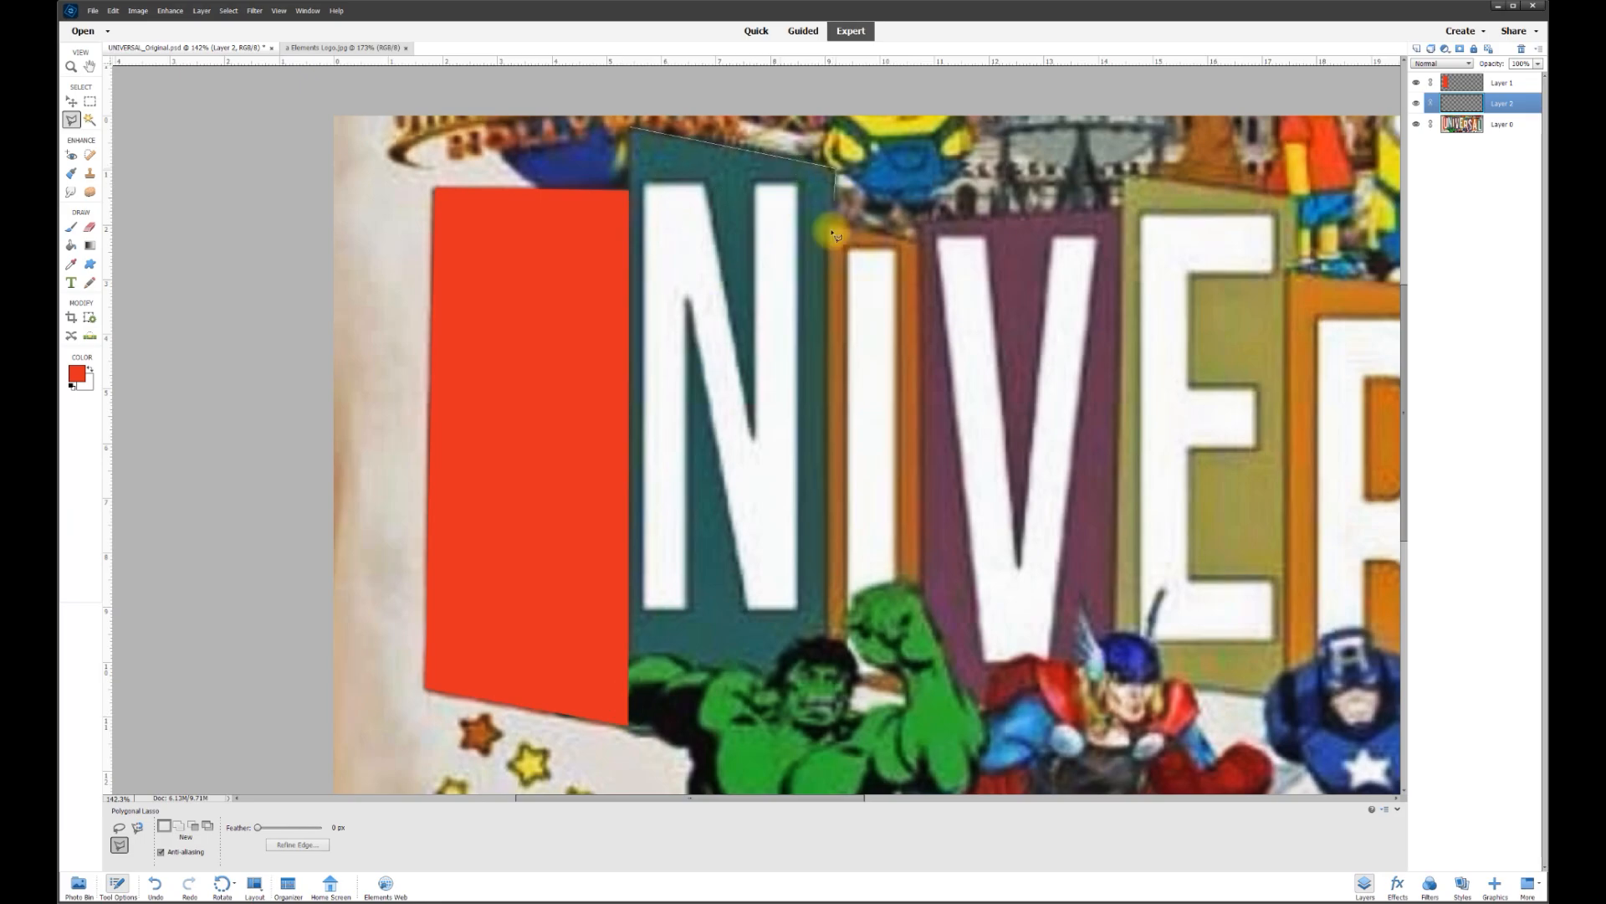
click(832, 686)
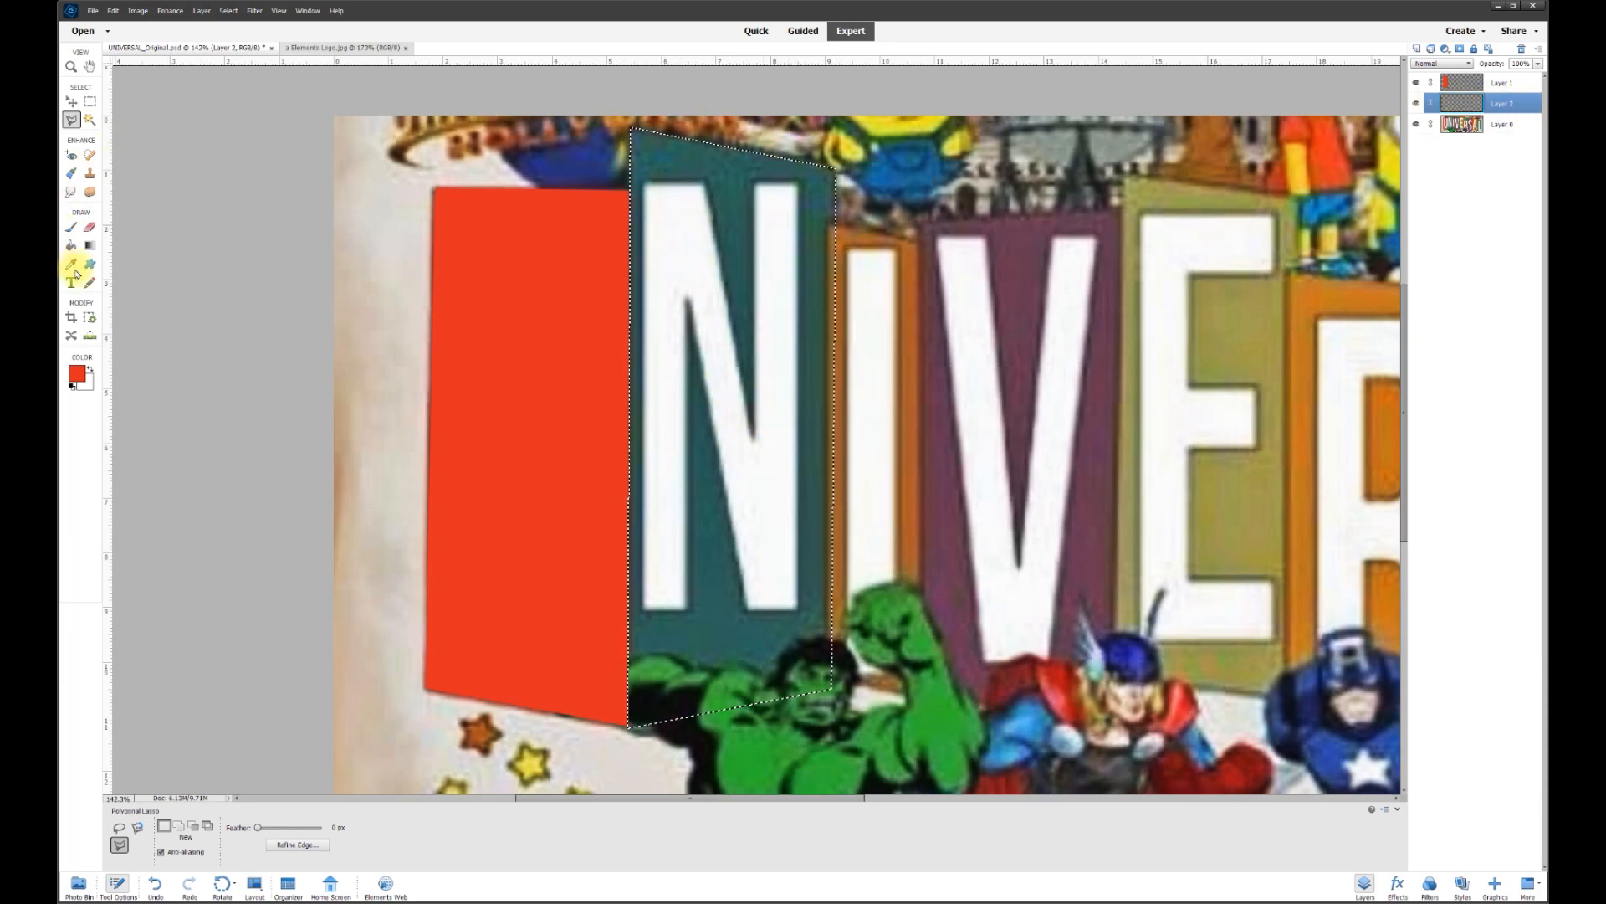
Sample the N panel's teal as the foreground color, make it slightly more saturated, and fill the selected panel with it on the new layer
click(78, 381)
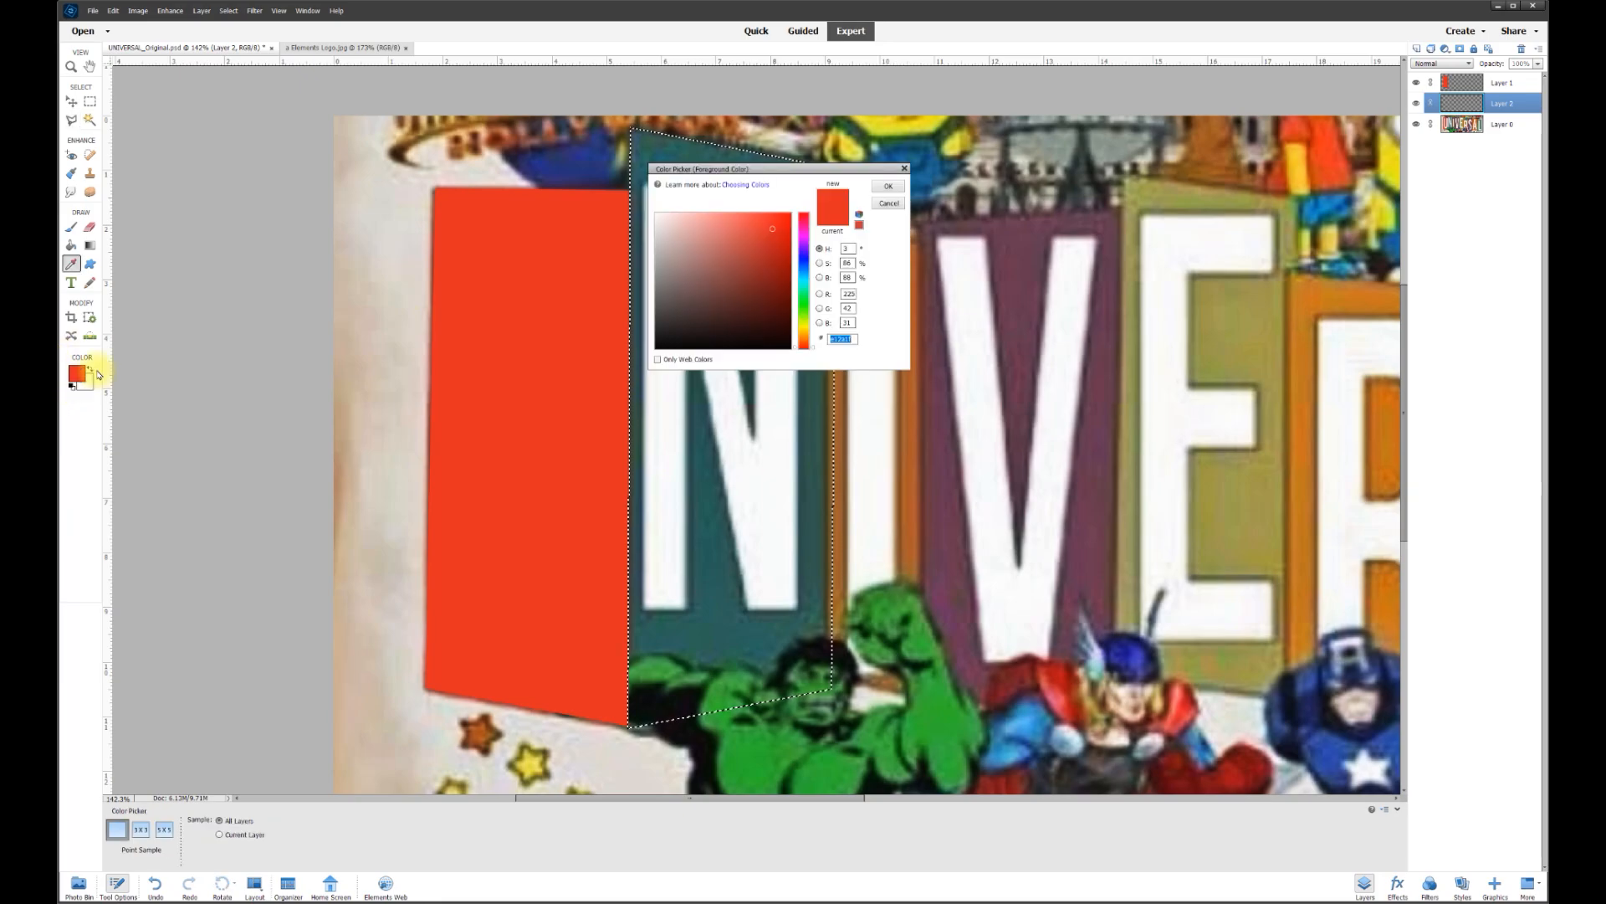
click(620, 477)
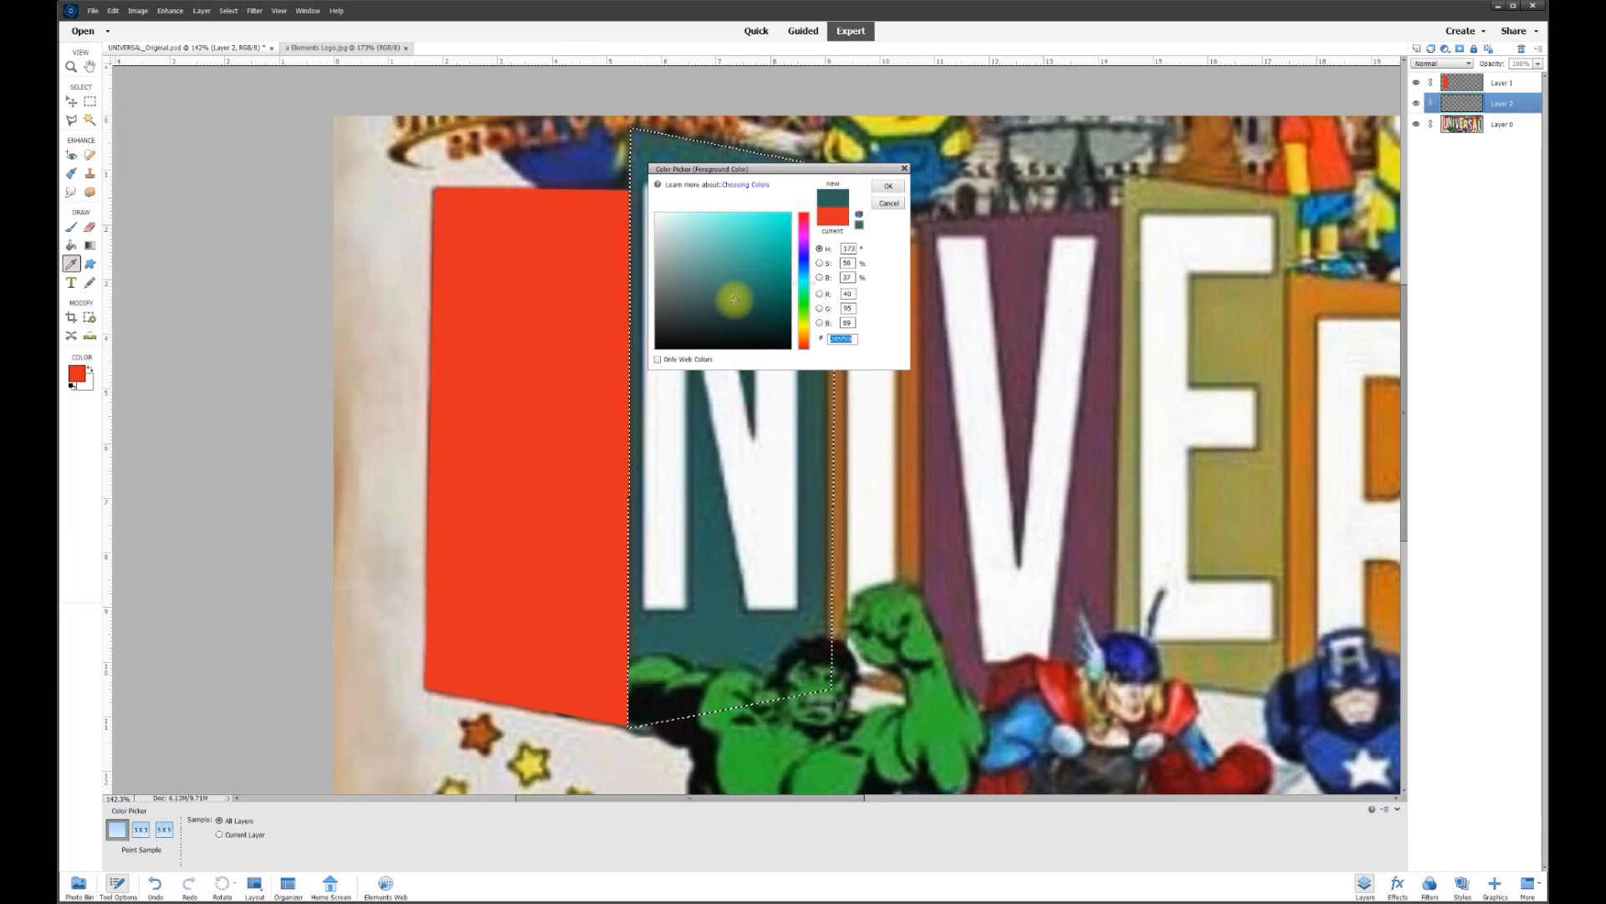
drag(731, 306, 741, 292)
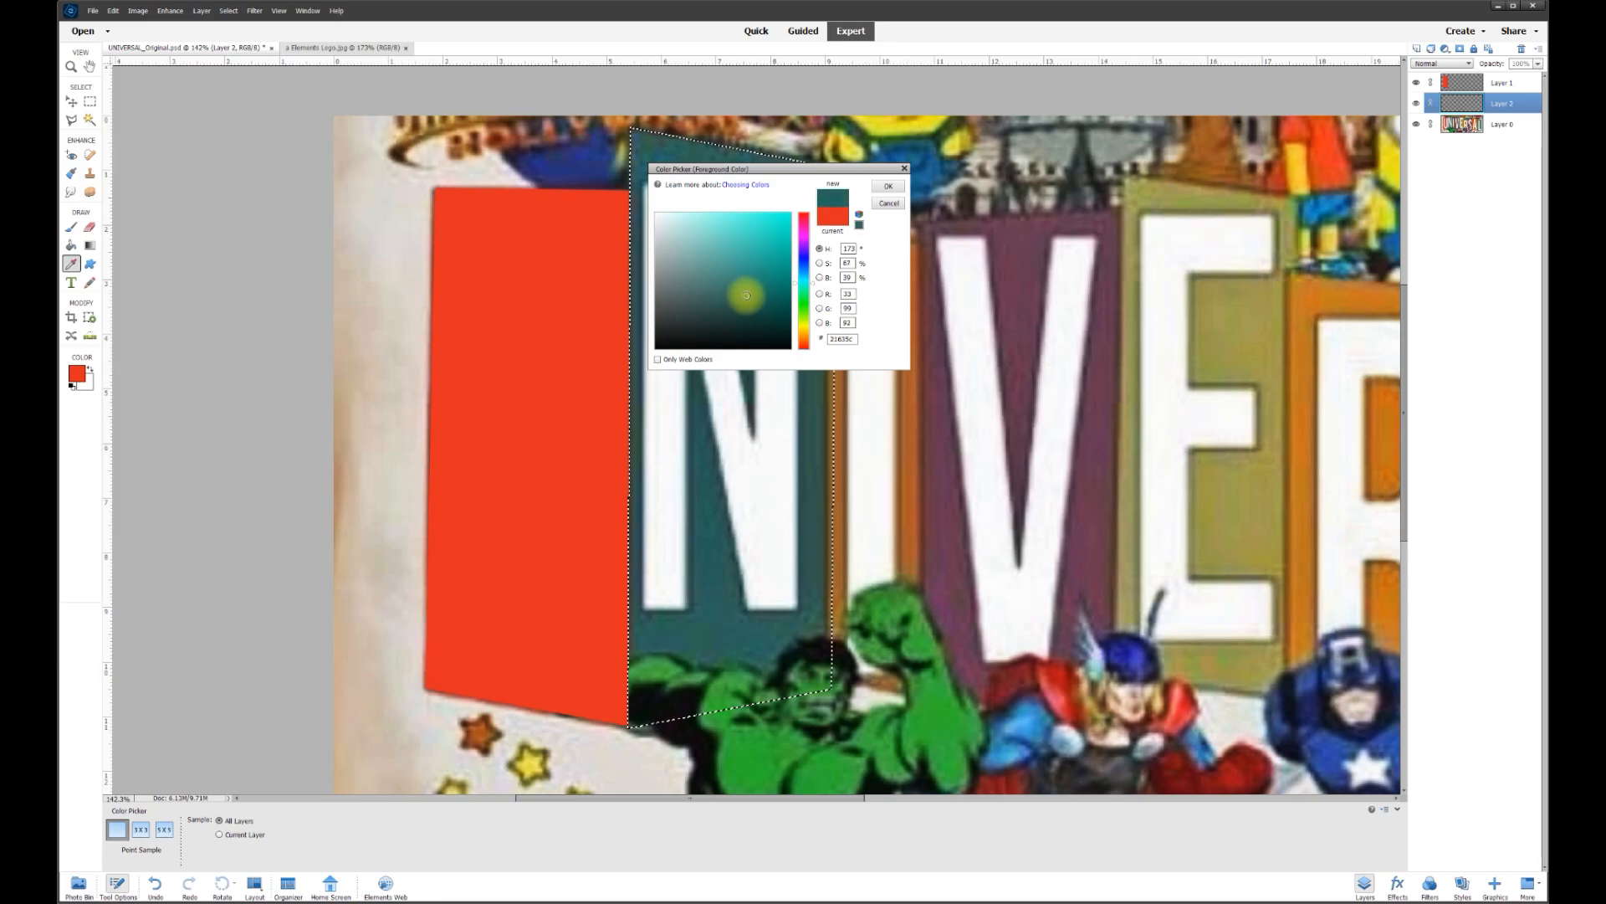
click(888, 186)
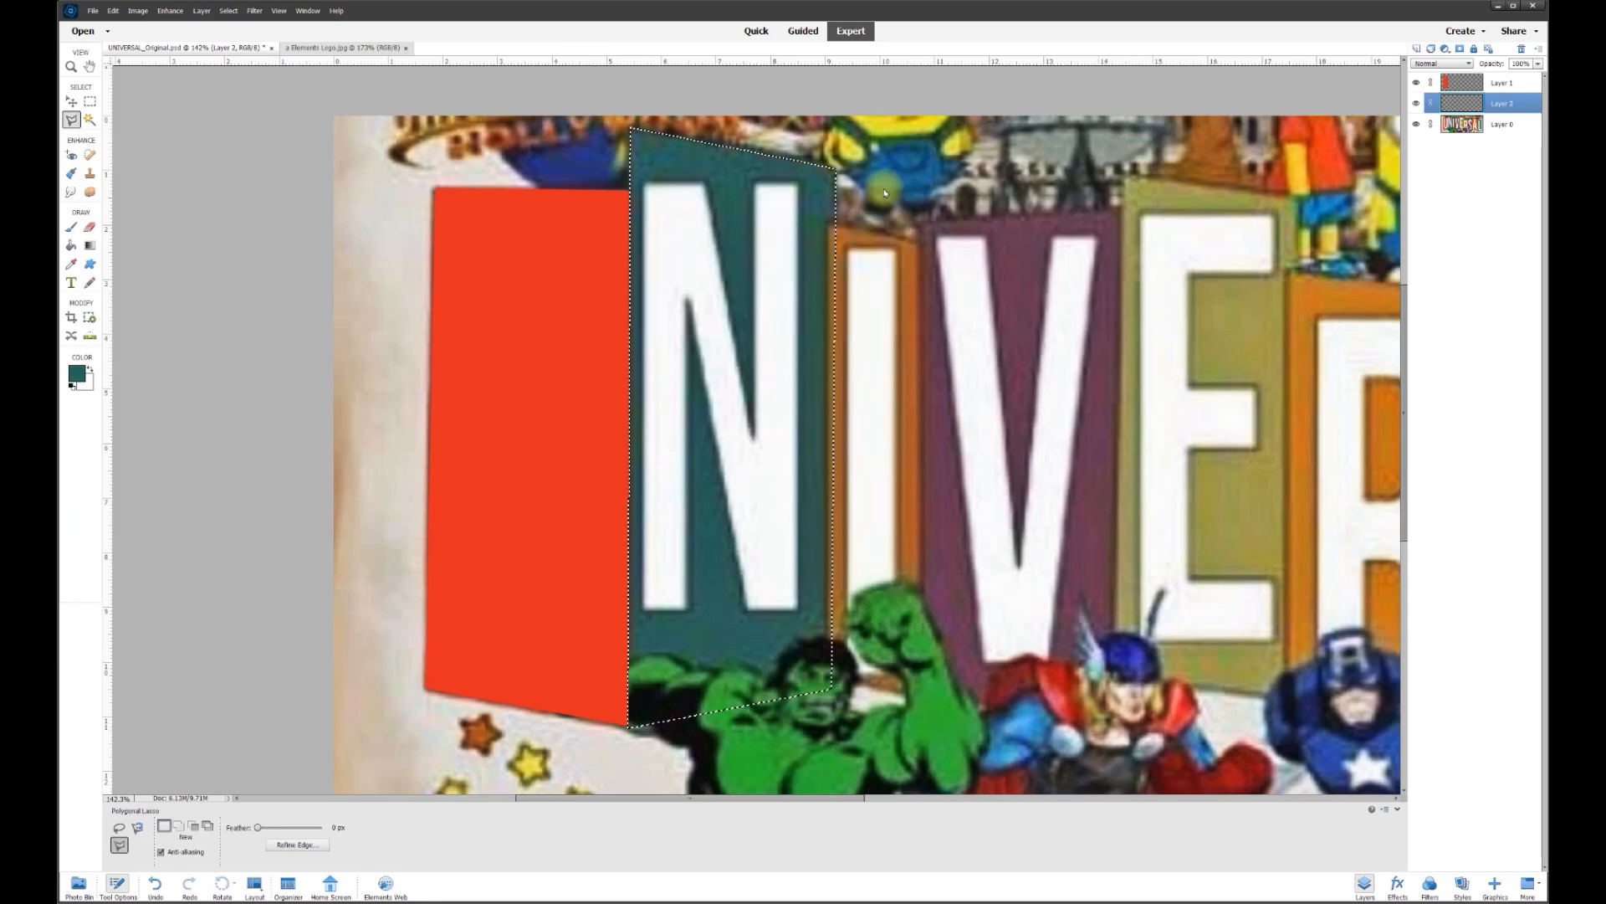
click(72, 246)
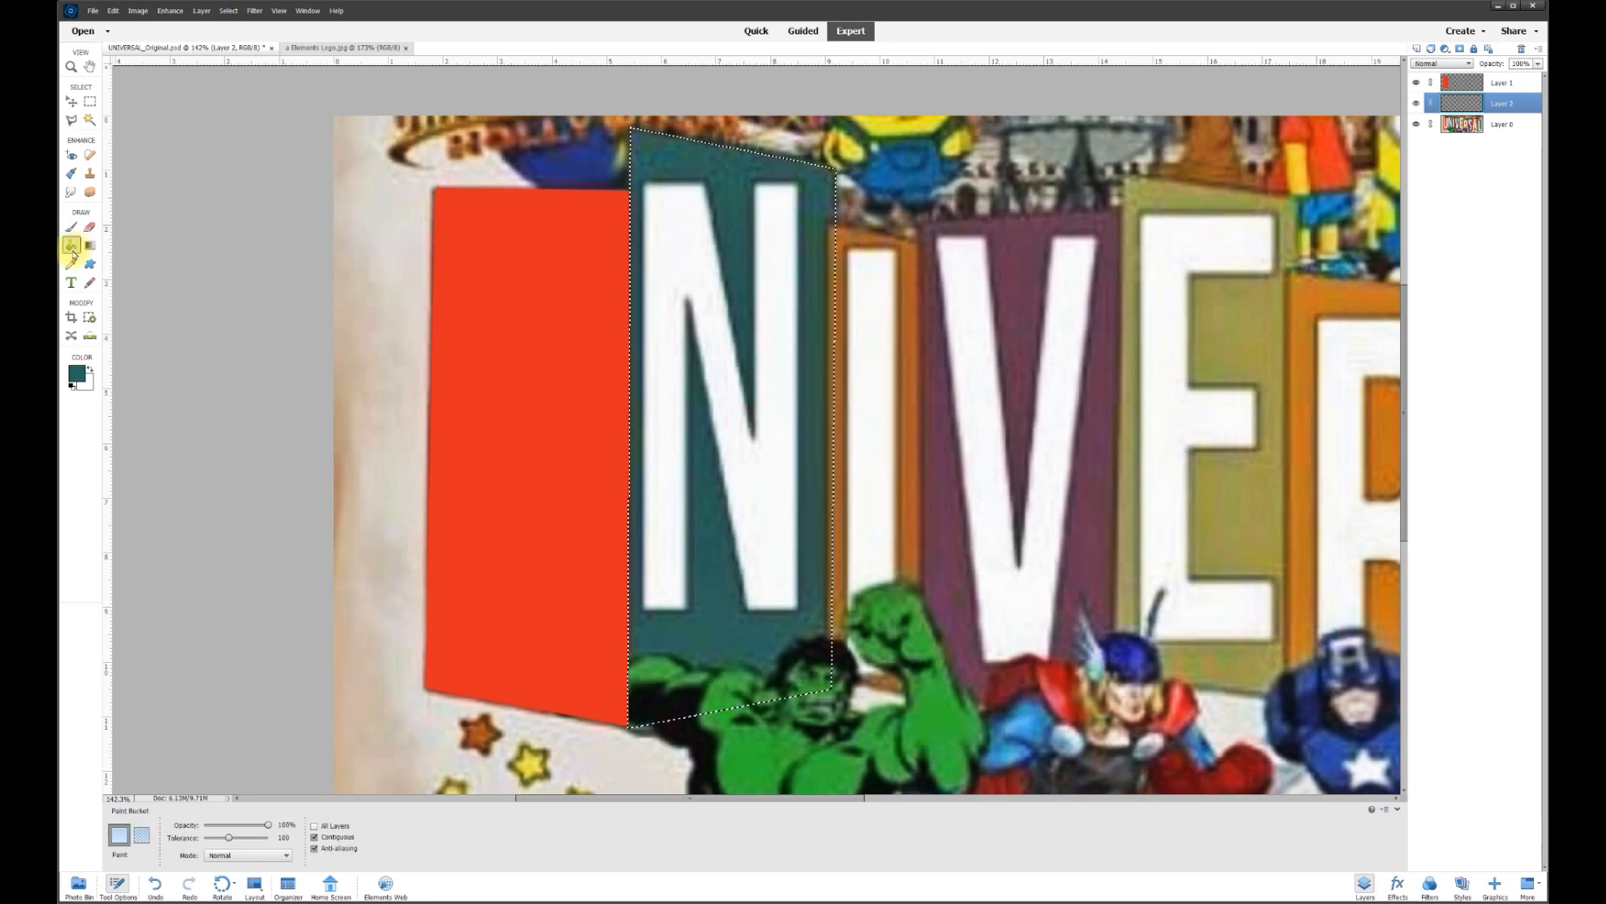
click(722, 316)
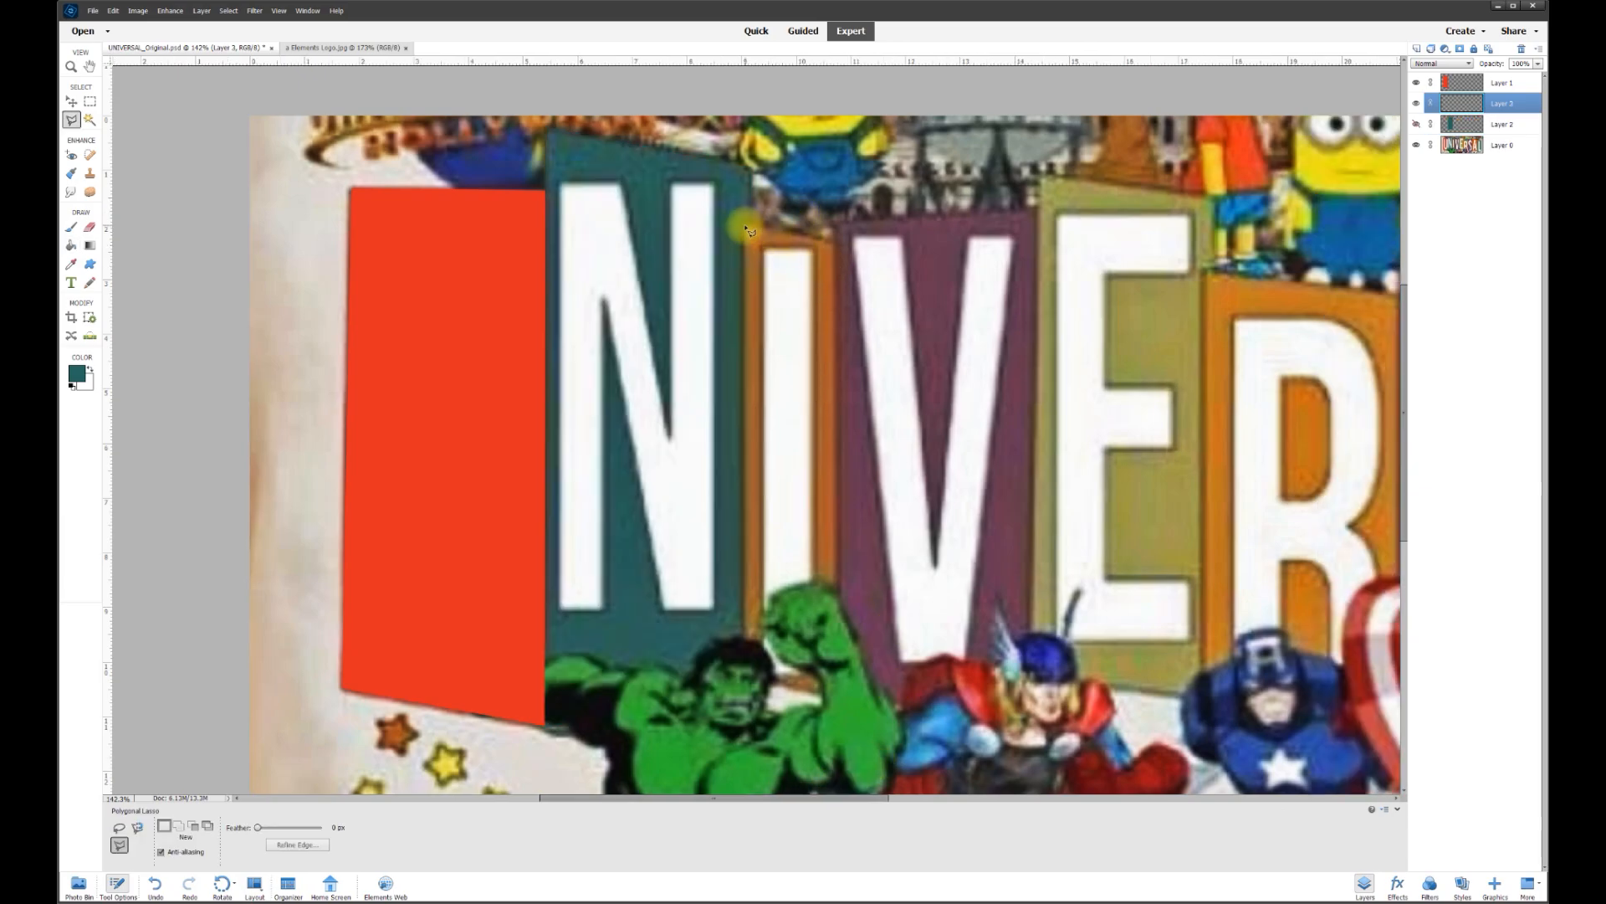
Outline the narrow four-sided orange panel behind the letter I with the Polygonal Lasso on Layer 3
click(745, 222)
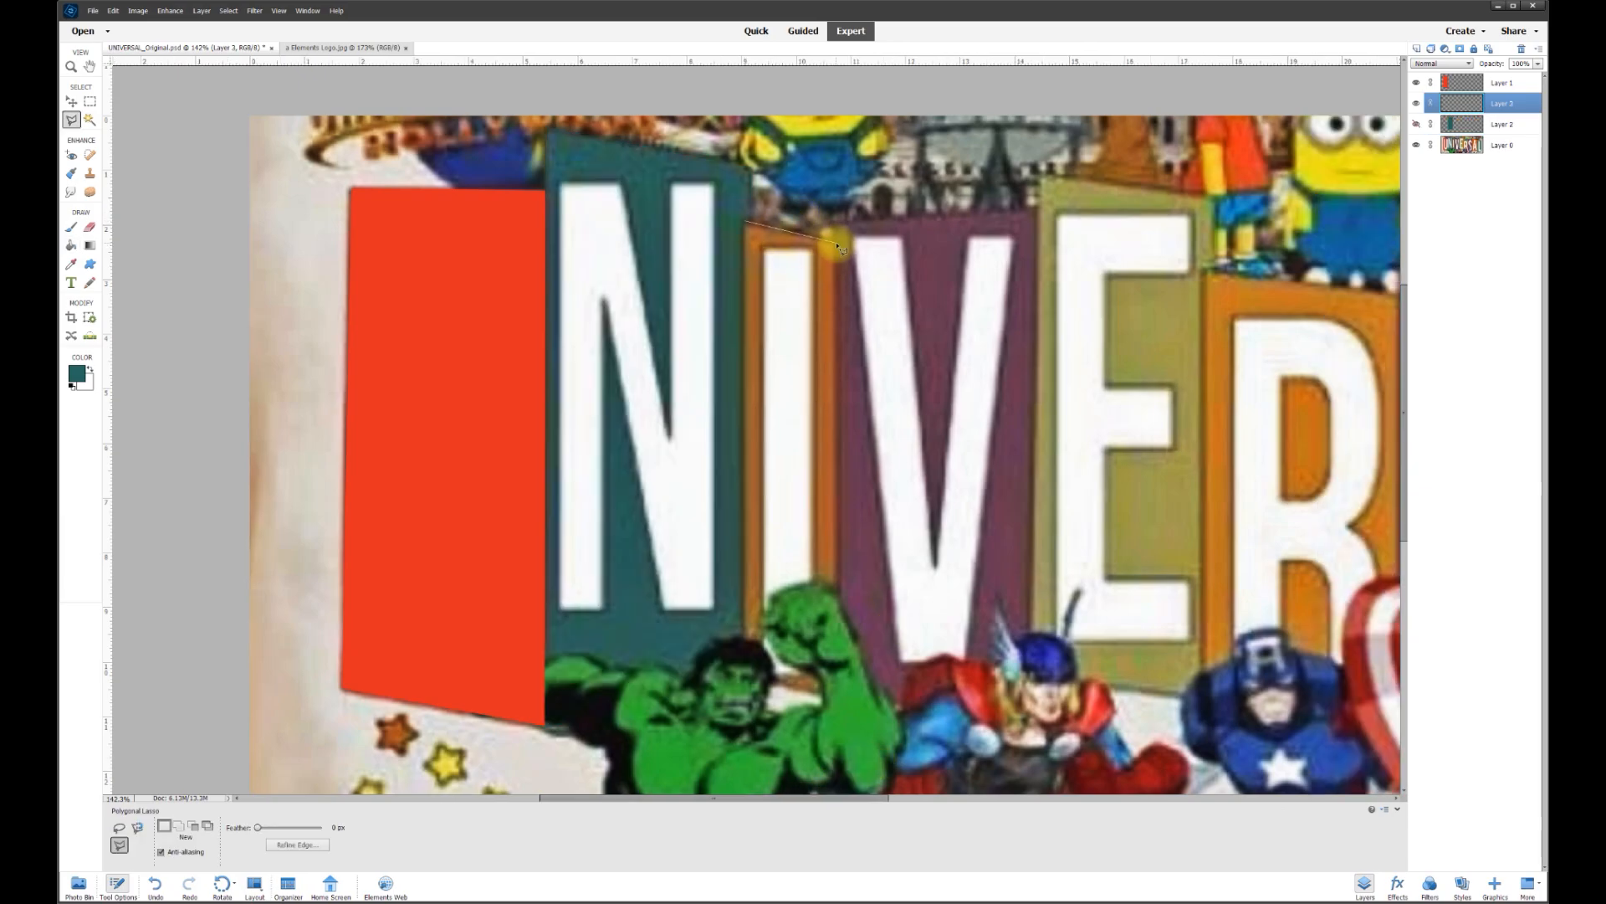
click(838, 245)
click(838, 693)
double_click(744, 673)
Sample the I panel's orange as the foreground color, fill the selection with it on Layer 3, and deselect
click(76, 373)
click(824, 489)
click(886, 185)
key(k)
click(774, 345)
key(ctrl+d)
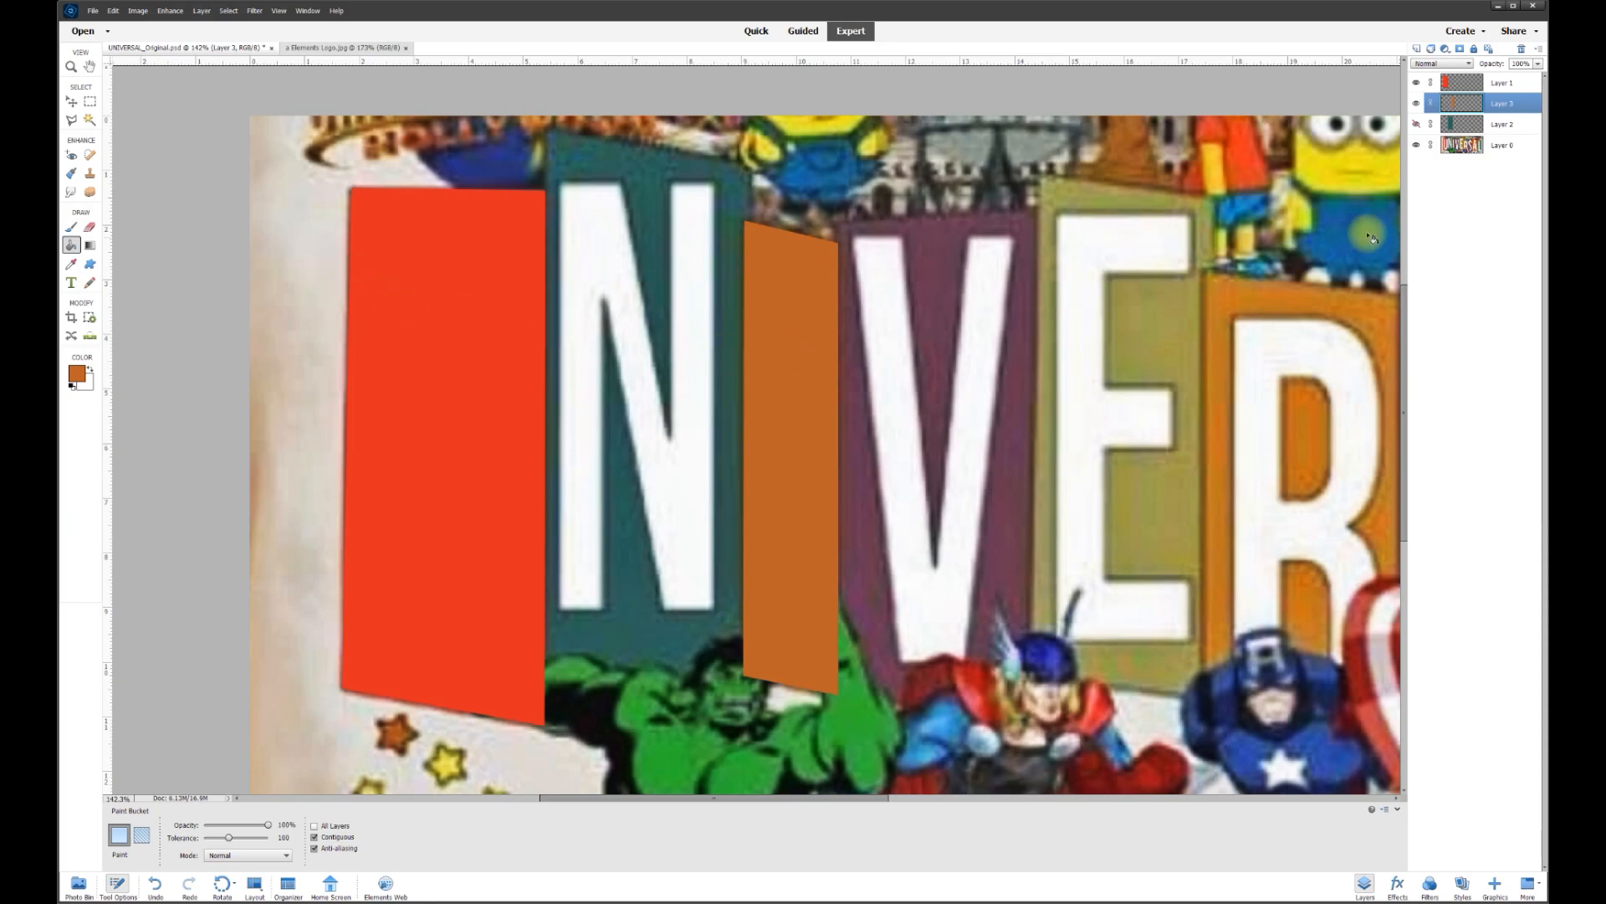
Show the teal N panel's layer and set the opacity of the red U panel's layer to 50%
click(1416, 124)
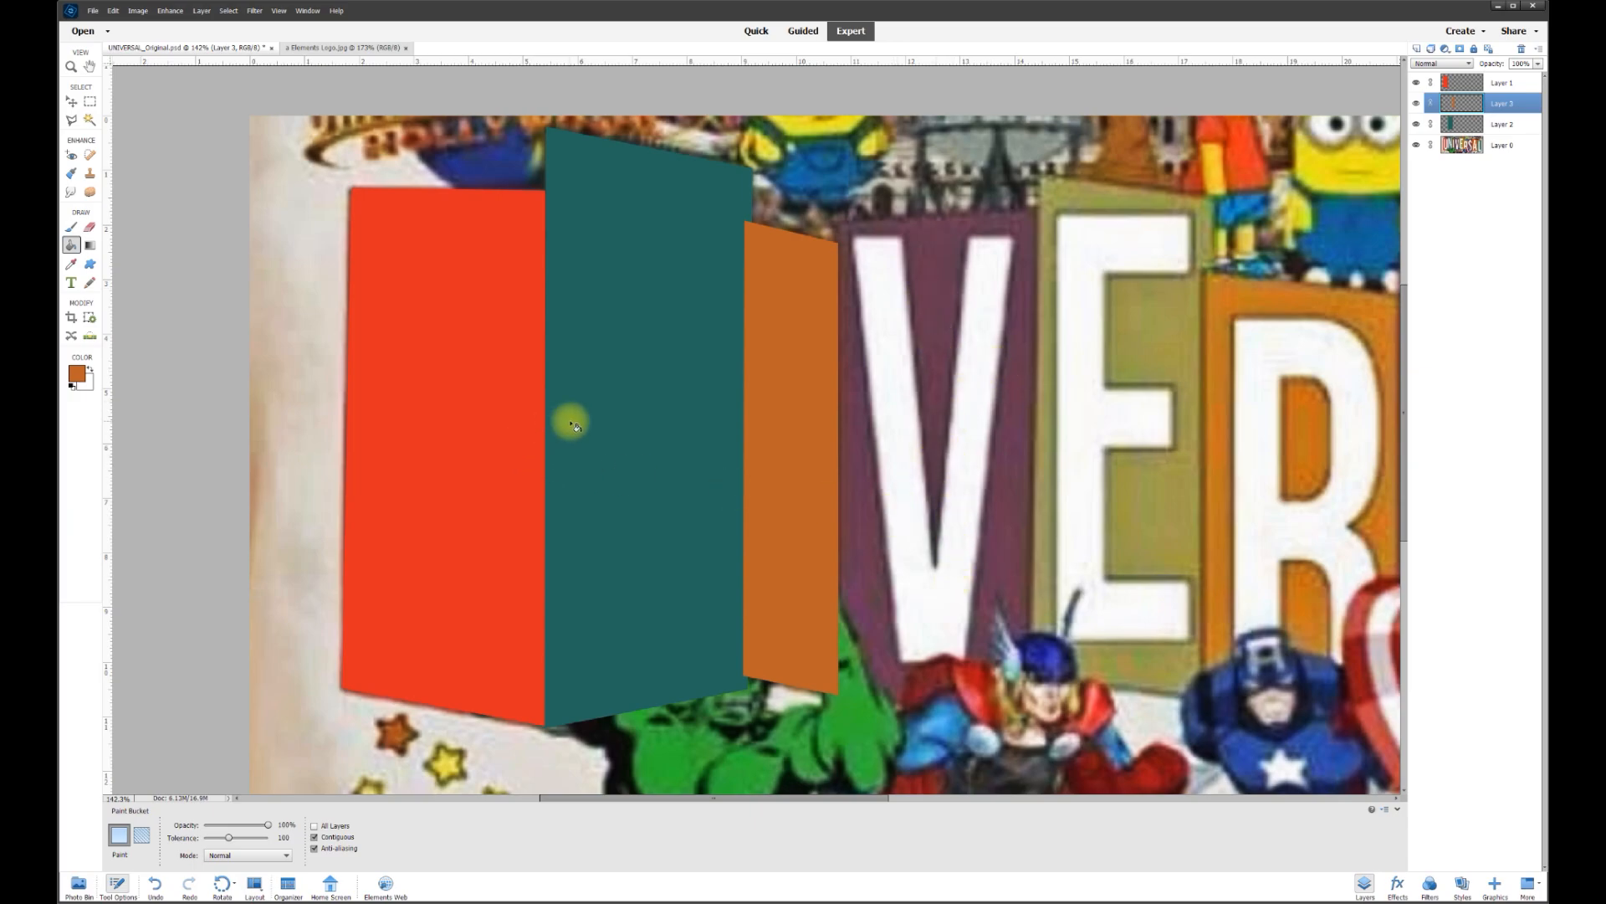
click(71, 102)
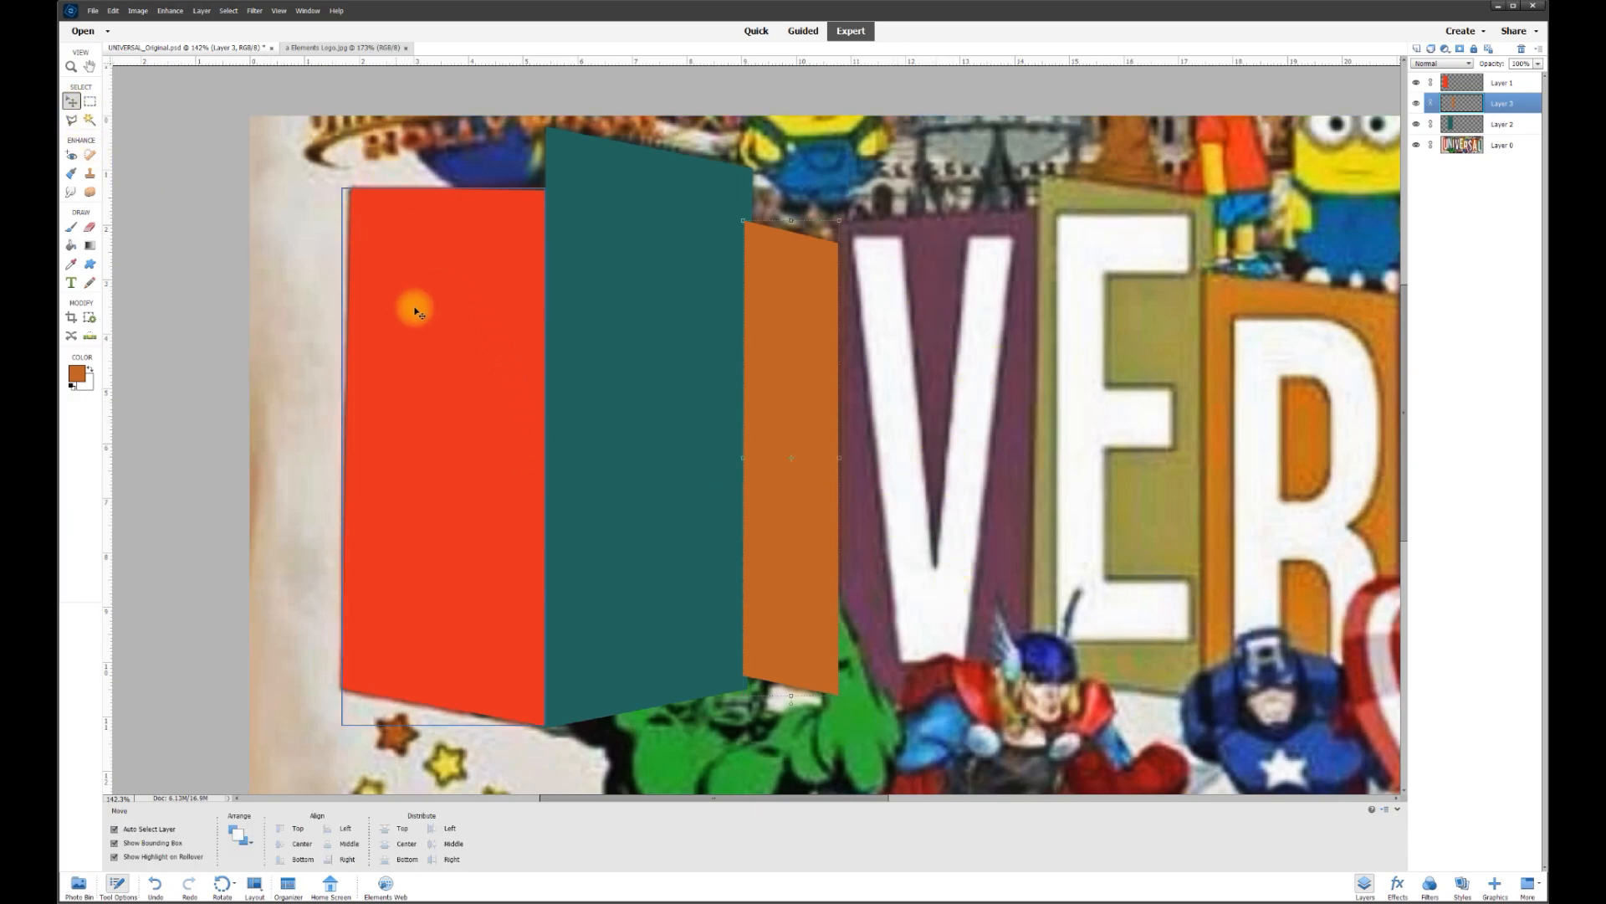
click(444, 323)
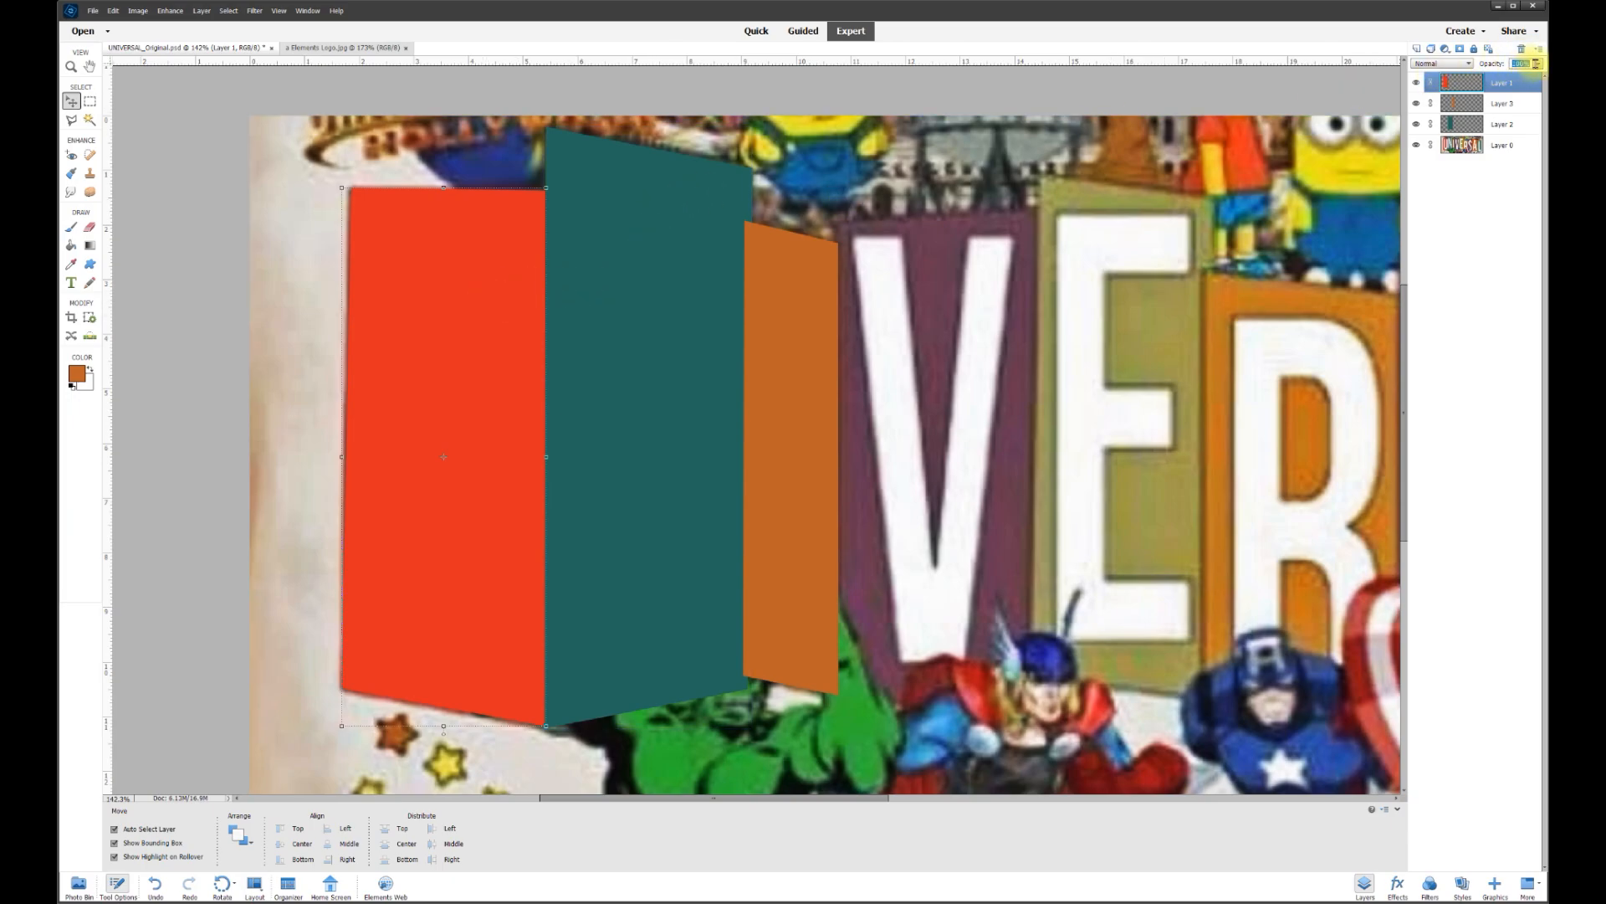
text(50)
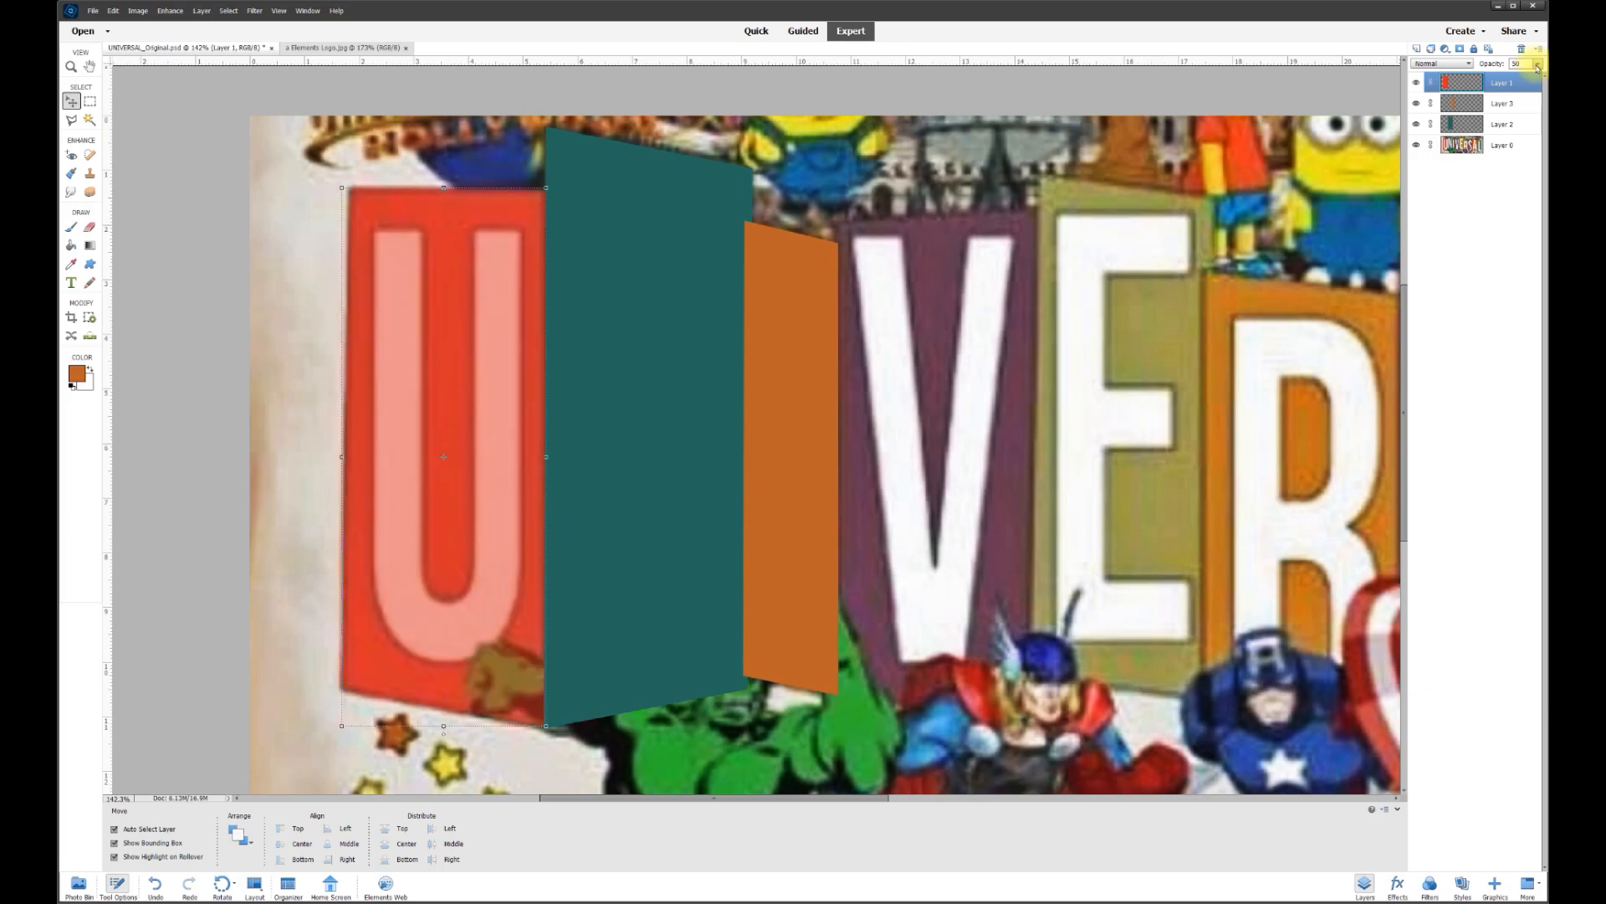
click(452, 417)
Outline the letter U with the Polygonal Lasso, following its inner and outer curves, then delete that area from the red panel's layer and deselect
scroll(340, 419, up, 2)
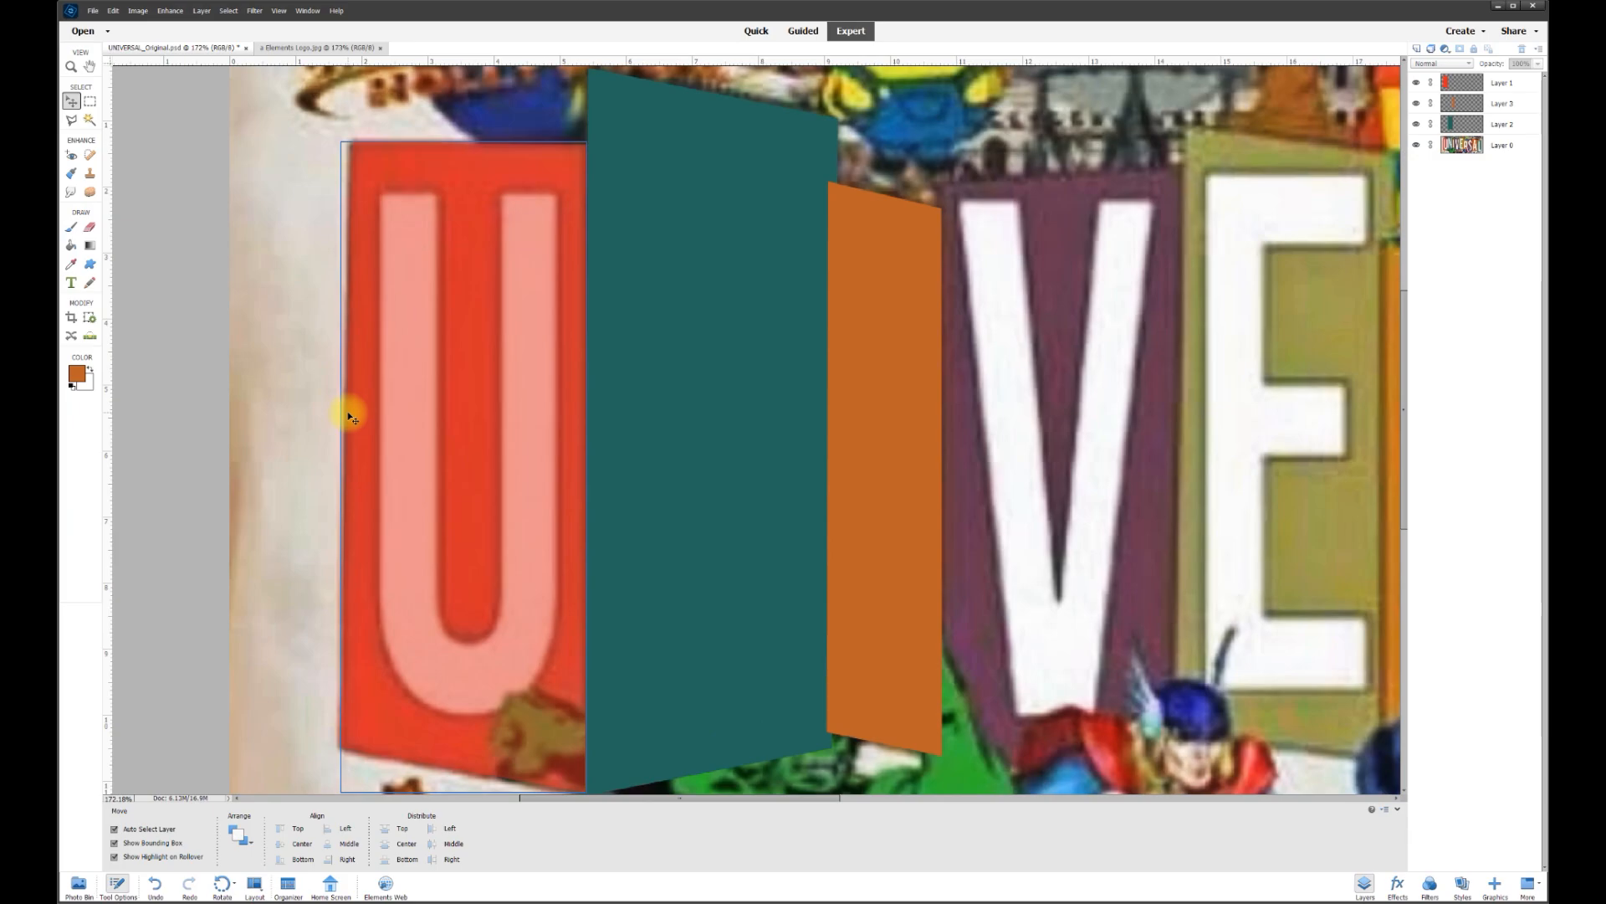
scroll(351, 309, up, 1)
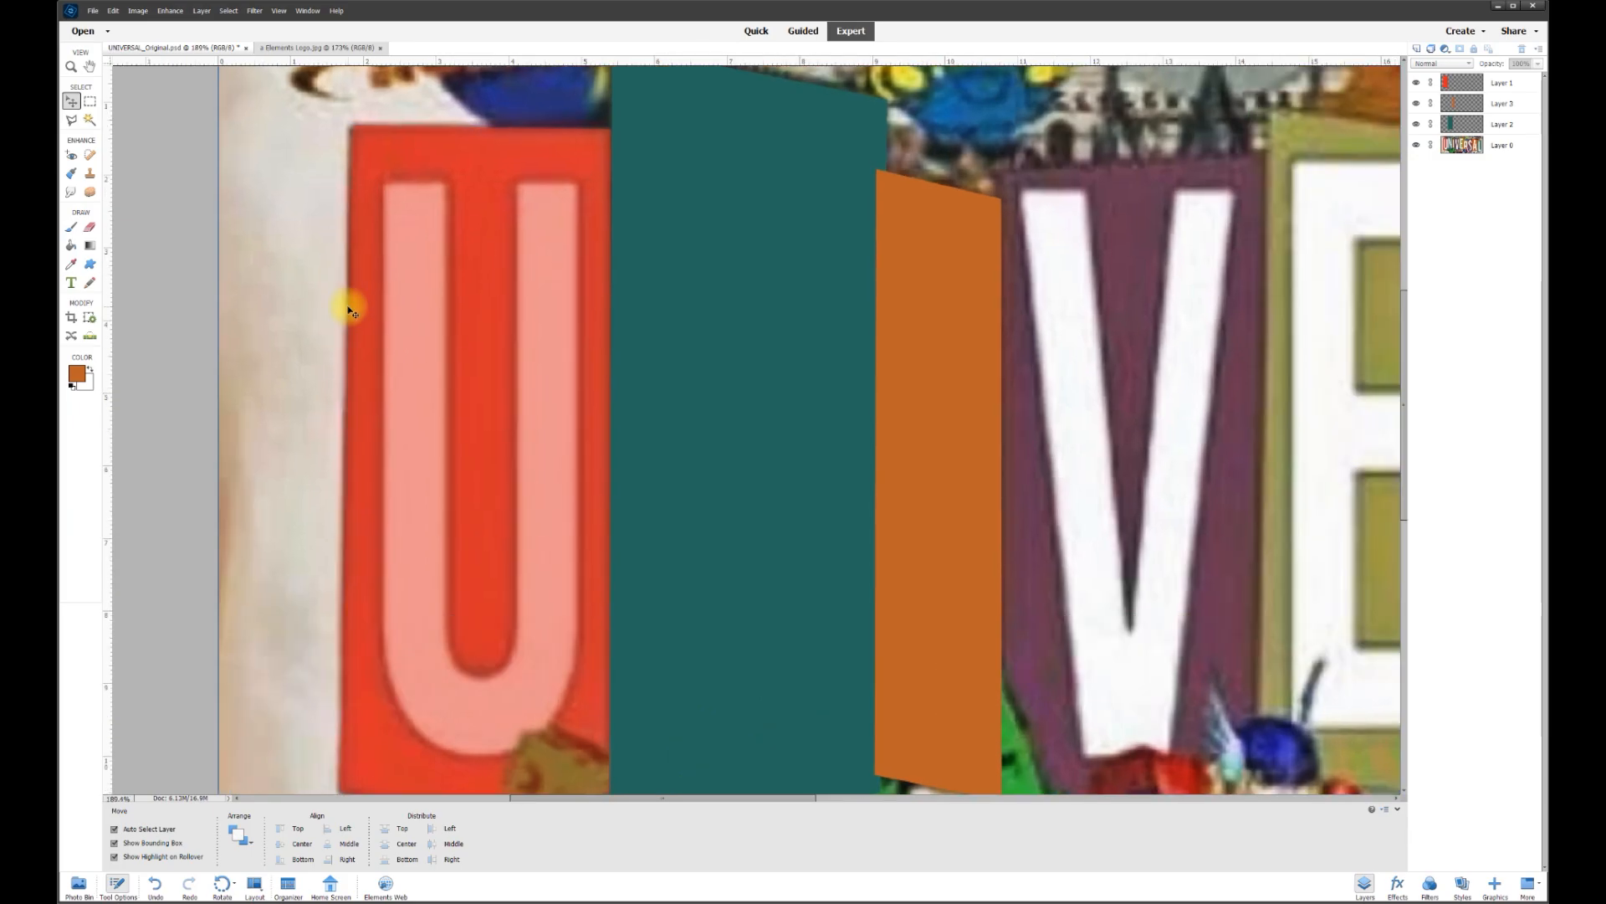
click(71, 120)
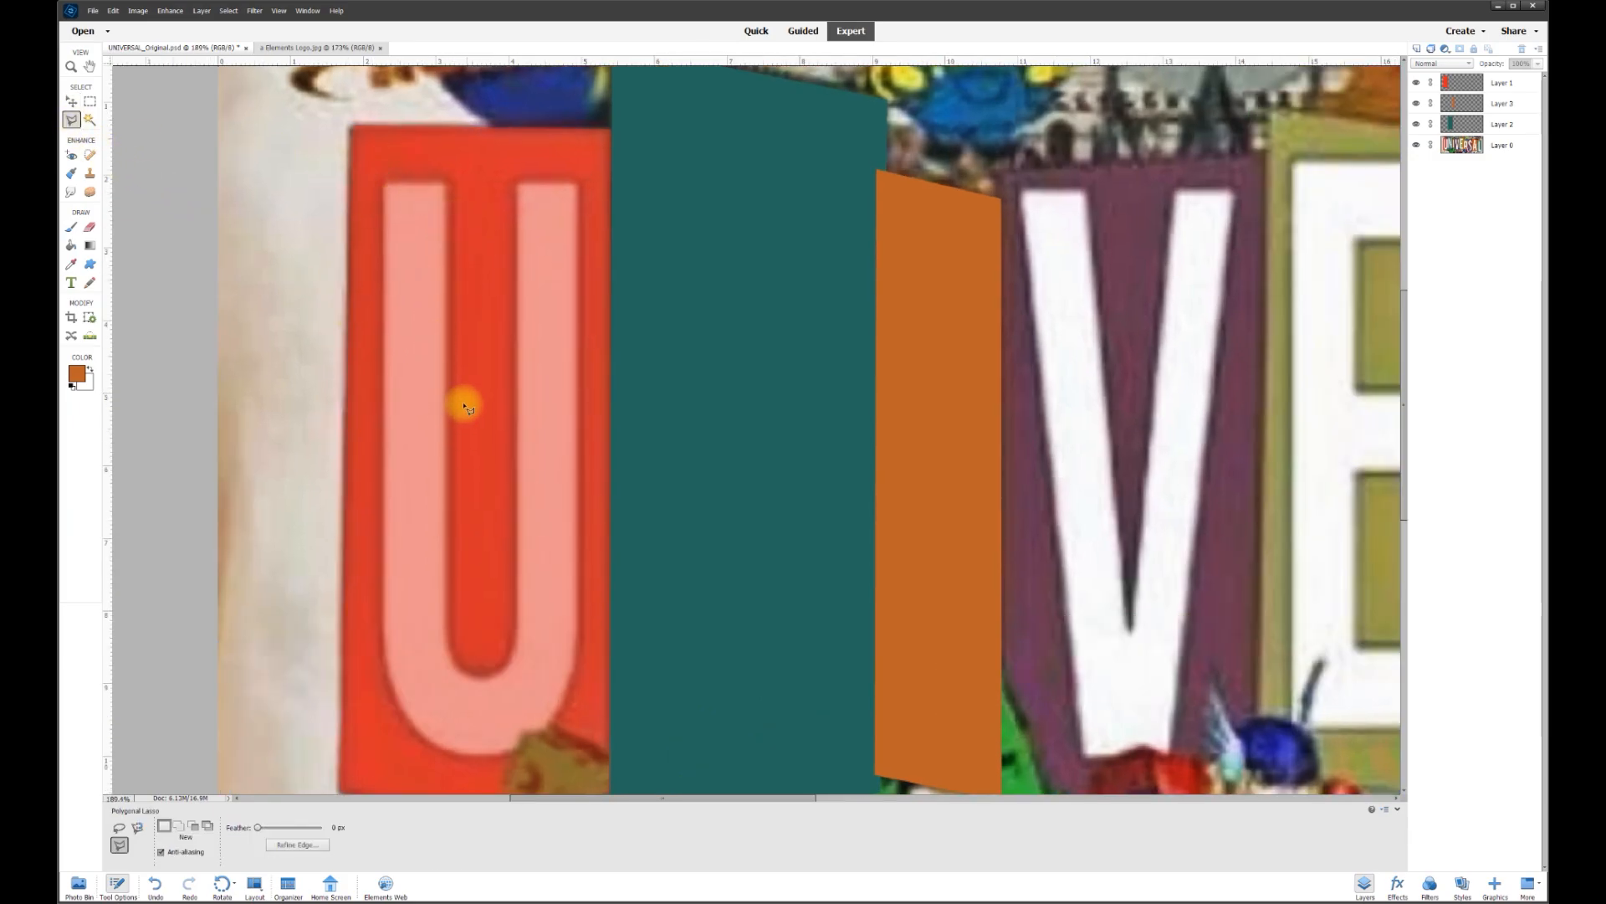
click(386, 180)
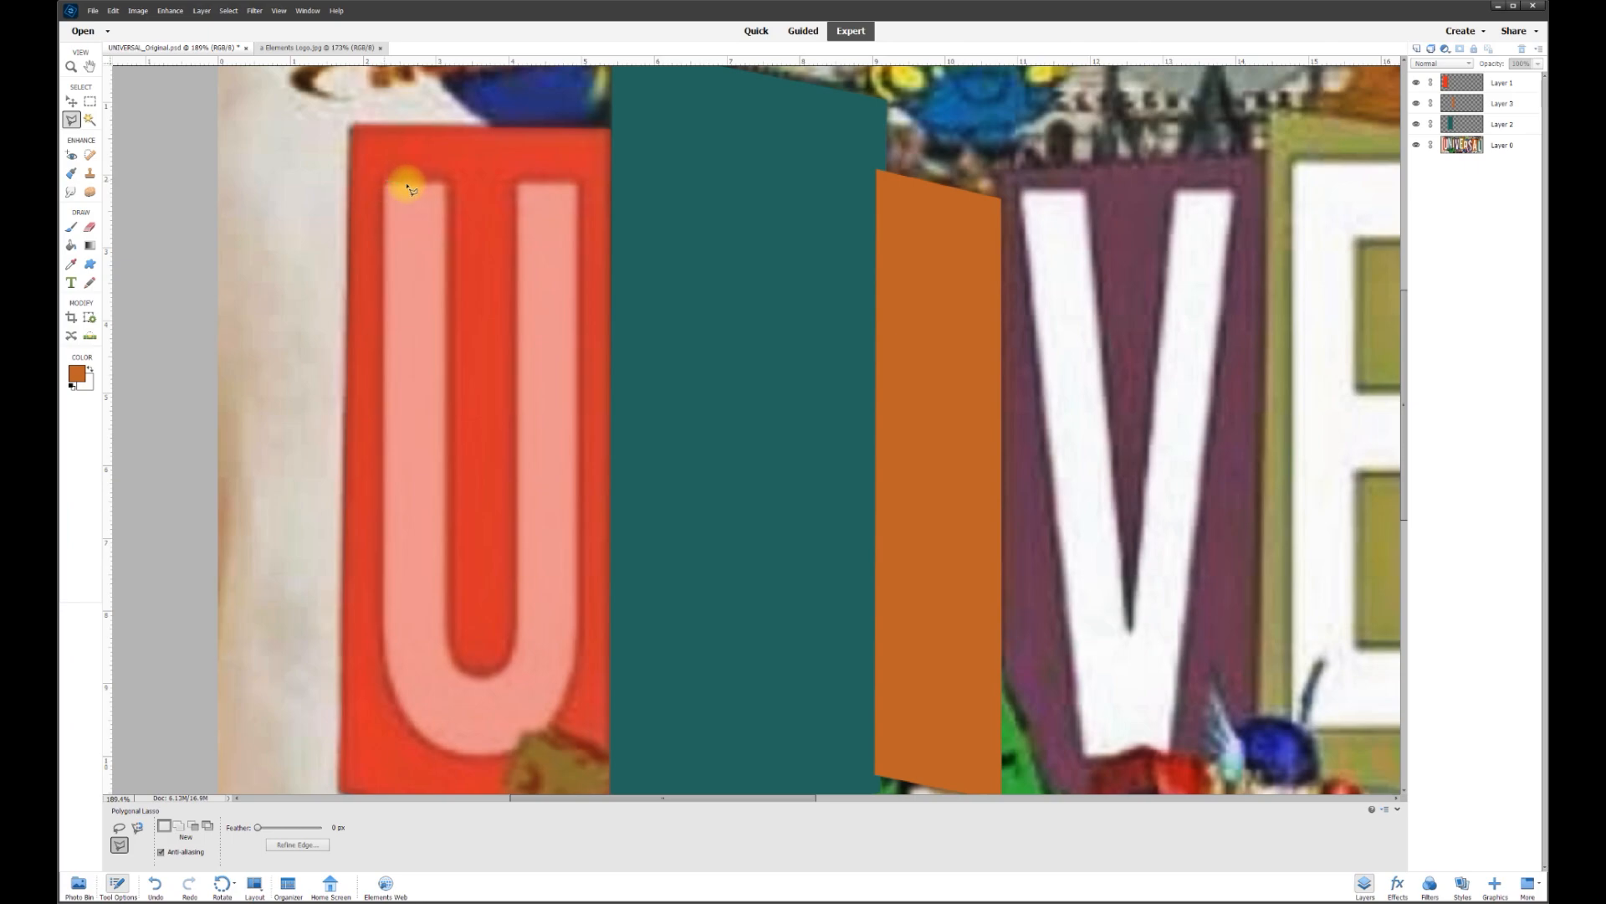
click(451, 181)
click(454, 656)
click(461, 668)
click(475, 675)
click(485, 676)
click(504, 669)
click(509, 659)
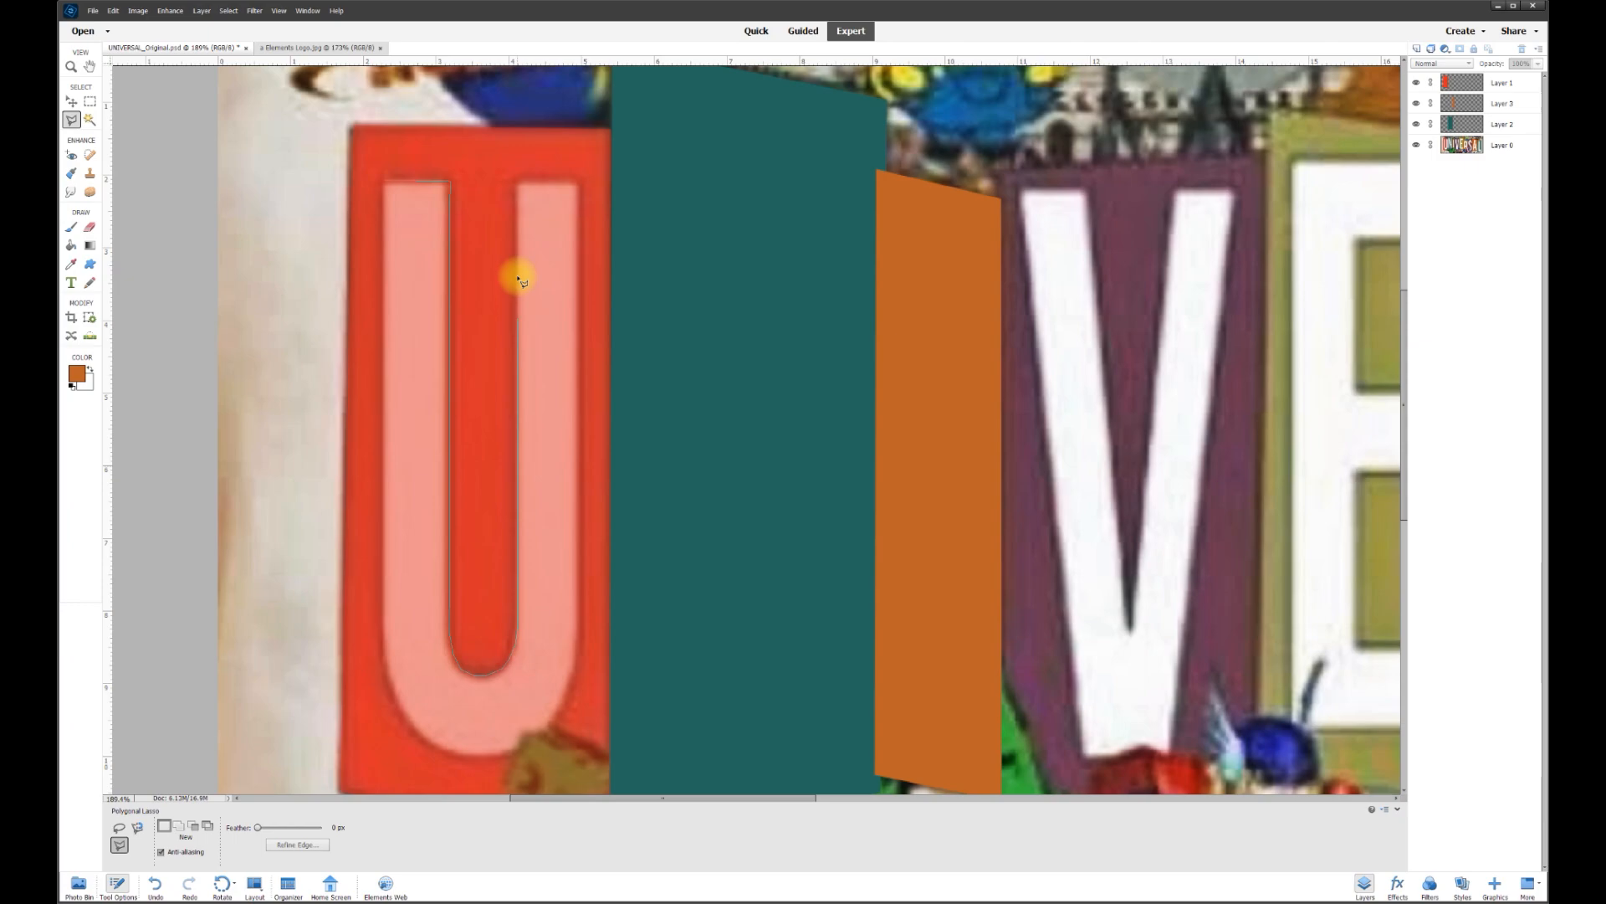
click(519, 180)
click(581, 181)
click(581, 642)
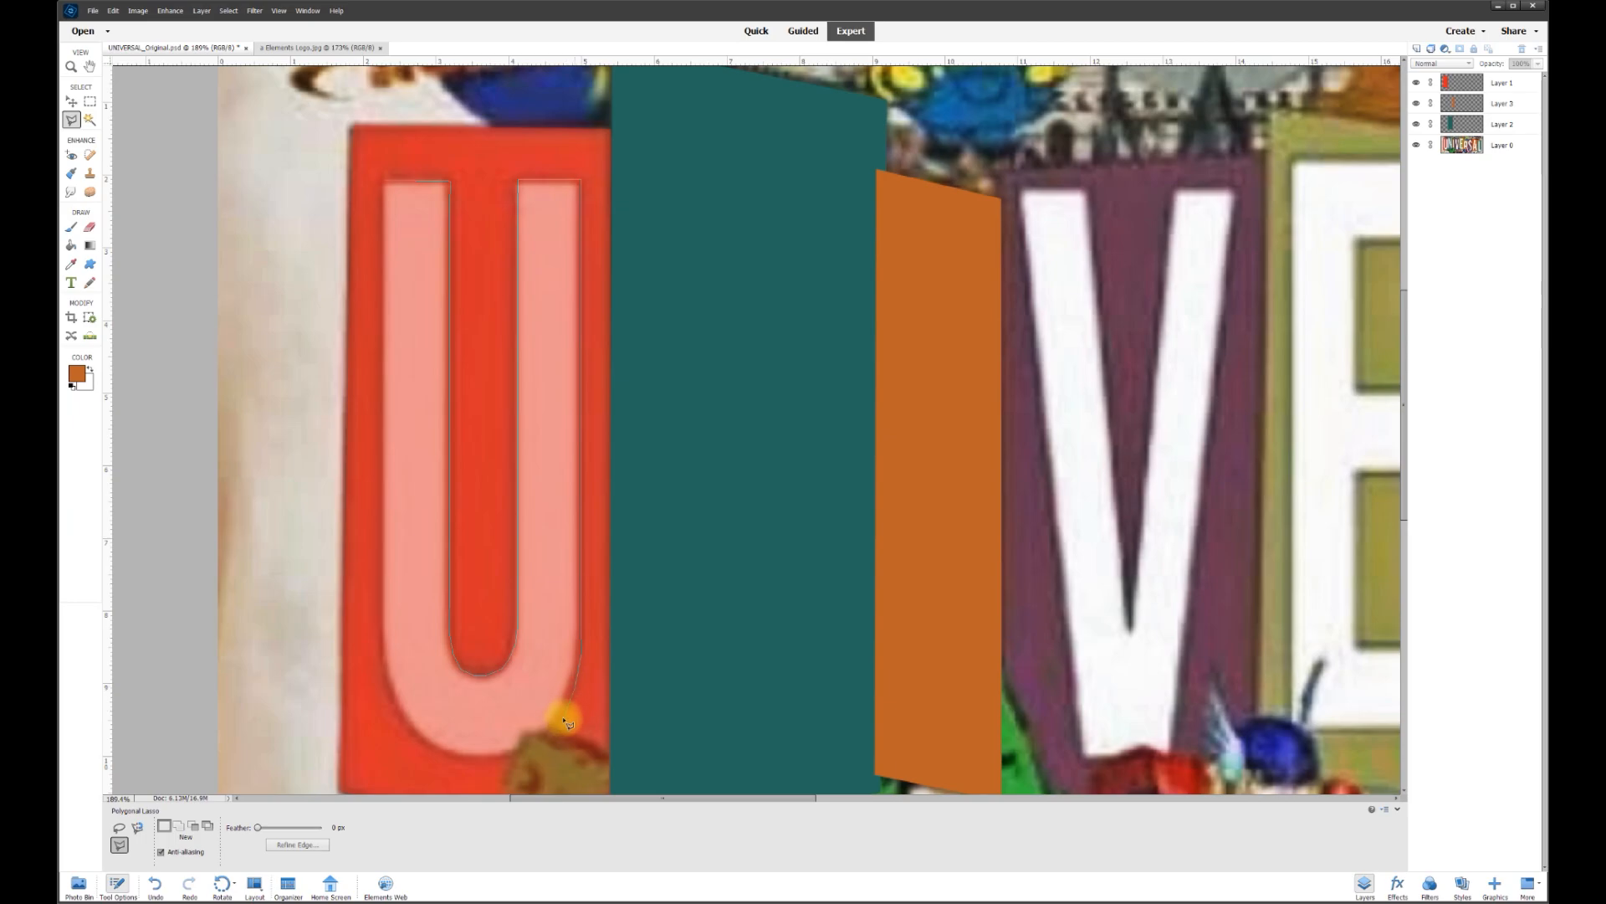
click(565, 717)
click(476, 759)
click(445, 757)
click(407, 731)
click(395, 713)
click(391, 693)
click(387, 667)
click(383, 645)
click(387, 613)
click(384, 617)
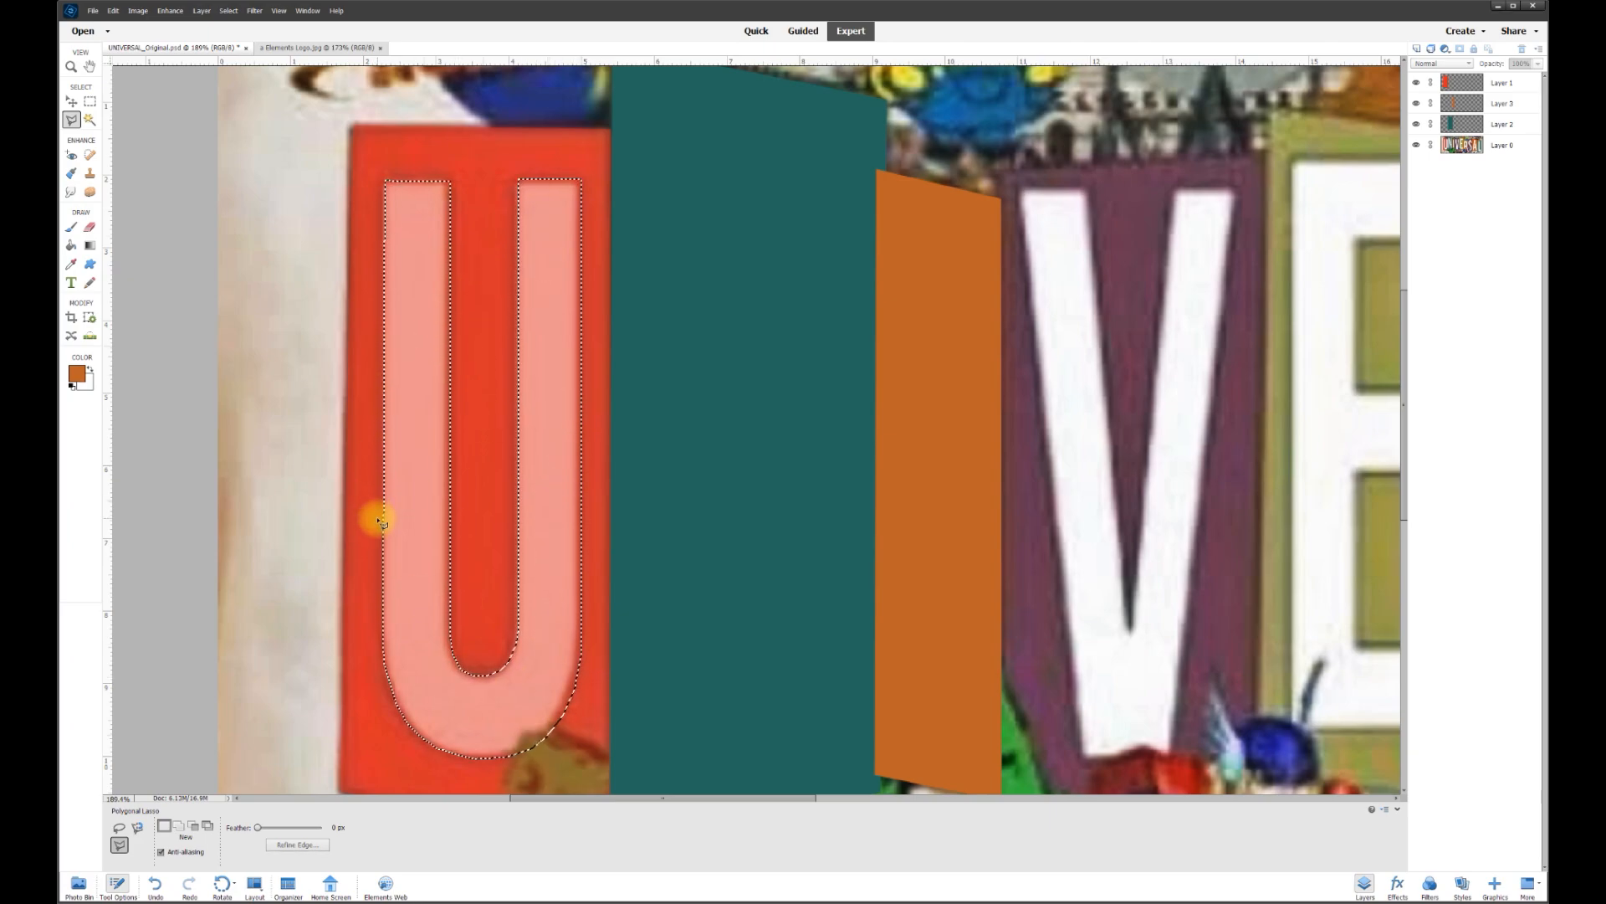
key(Delete)
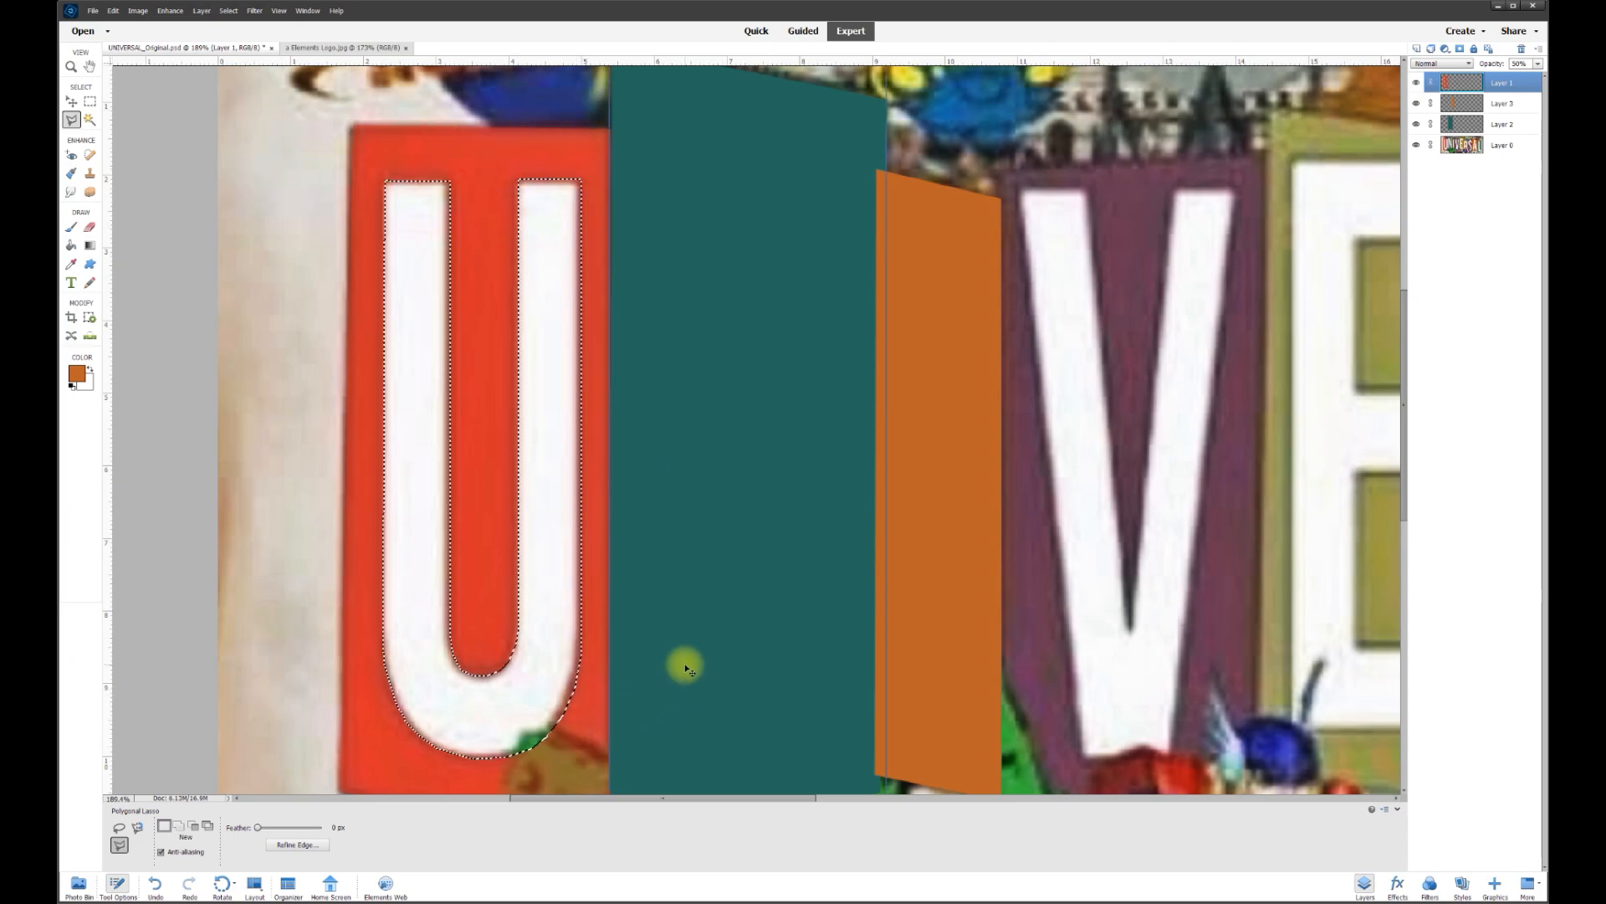
key(ctrl+d)
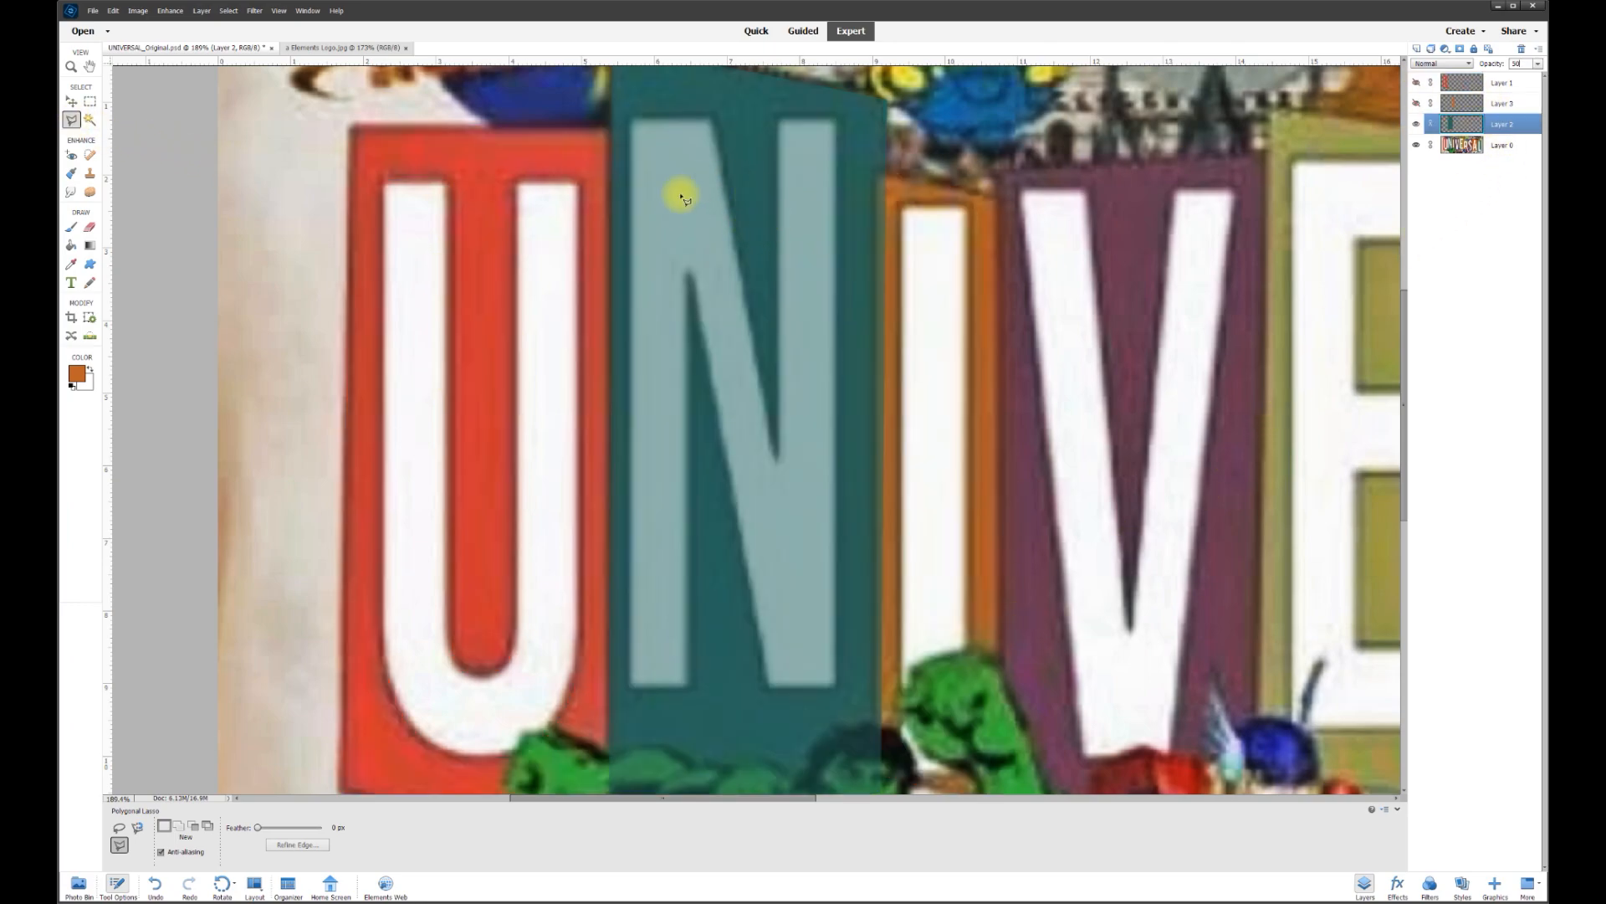
Outline the letter N with the Polygonal Lasso, delete that area from the teal panel's layer, and deselect
click(631, 116)
click(712, 116)
click(777, 457)
click(778, 117)
click(838, 117)
click(837, 686)
click(768, 687)
click(690, 276)
click(691, 686)
double_click(631, 686)
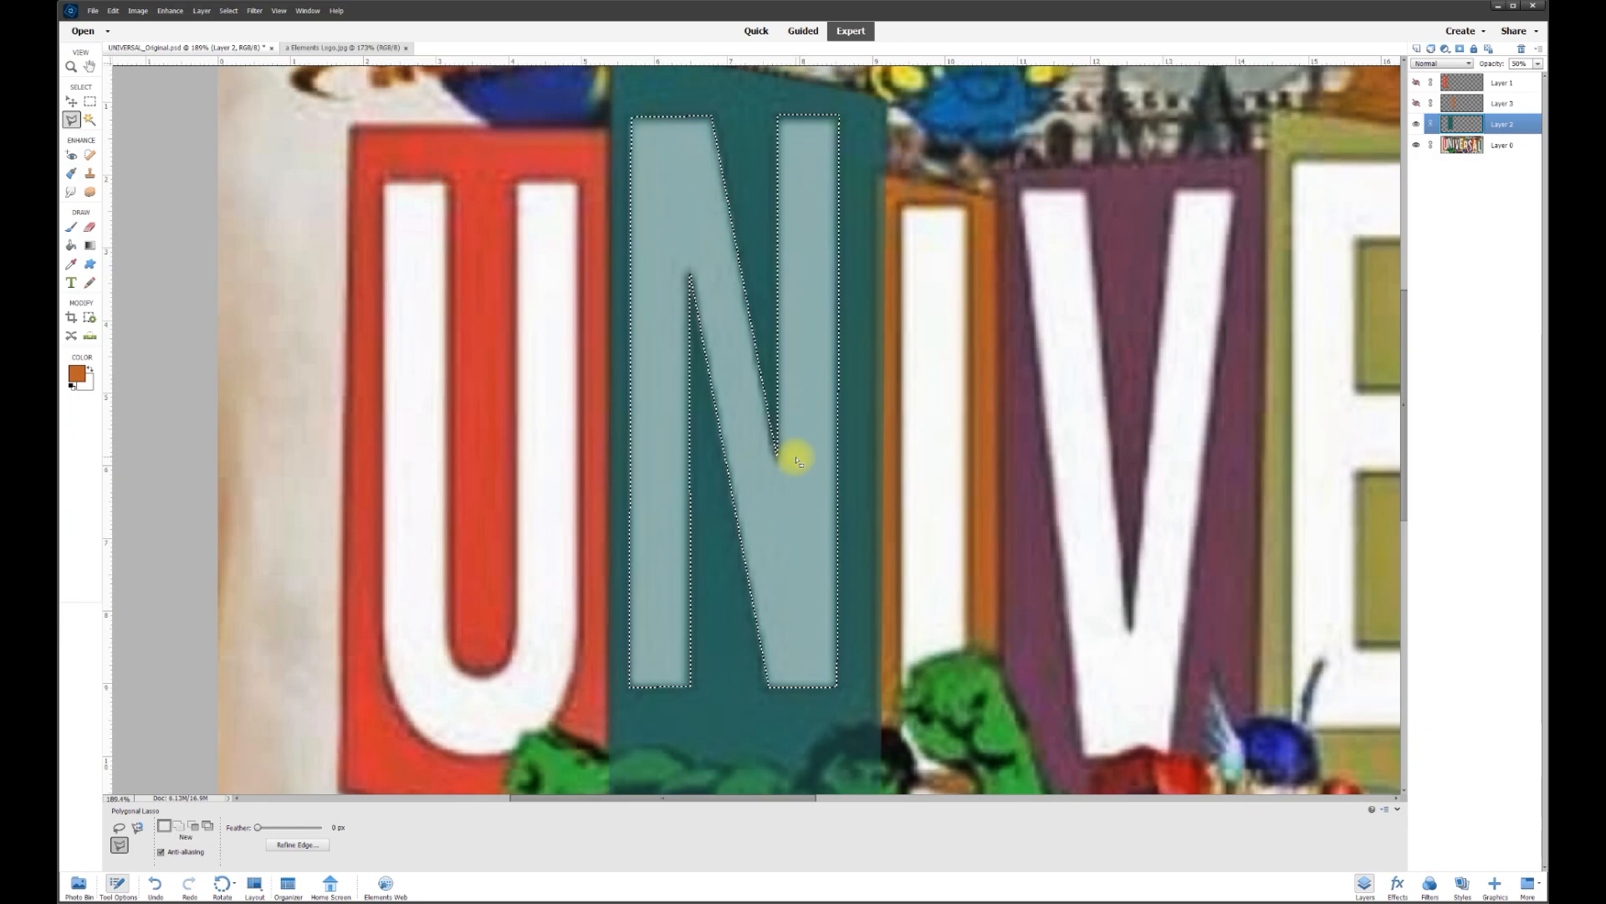
key(Delete)
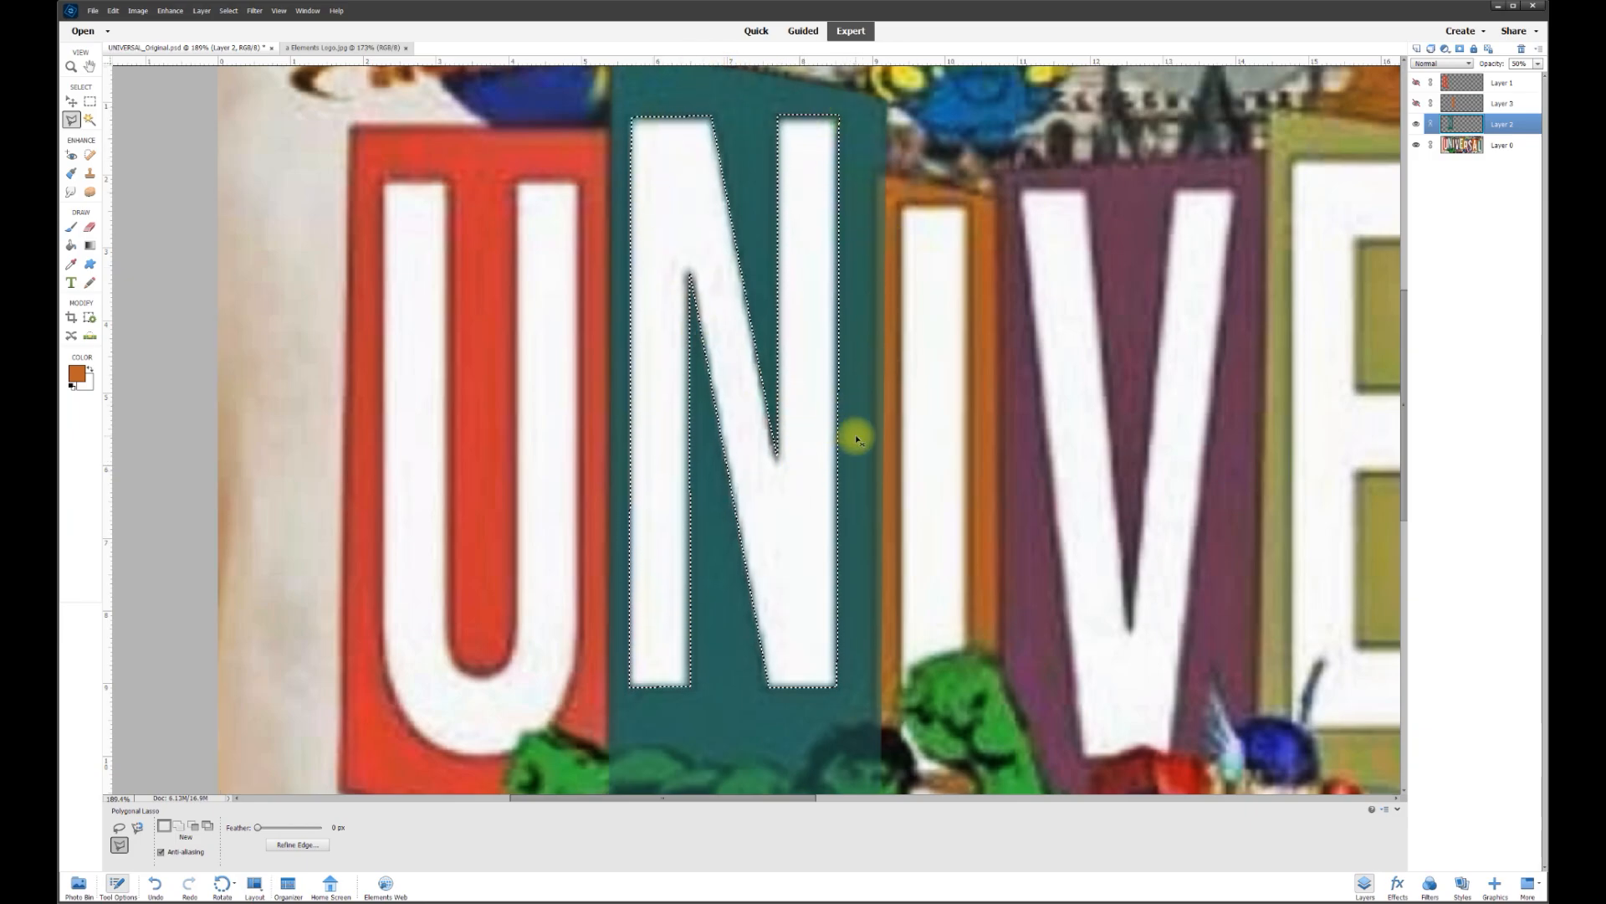
key(ctrl+d)
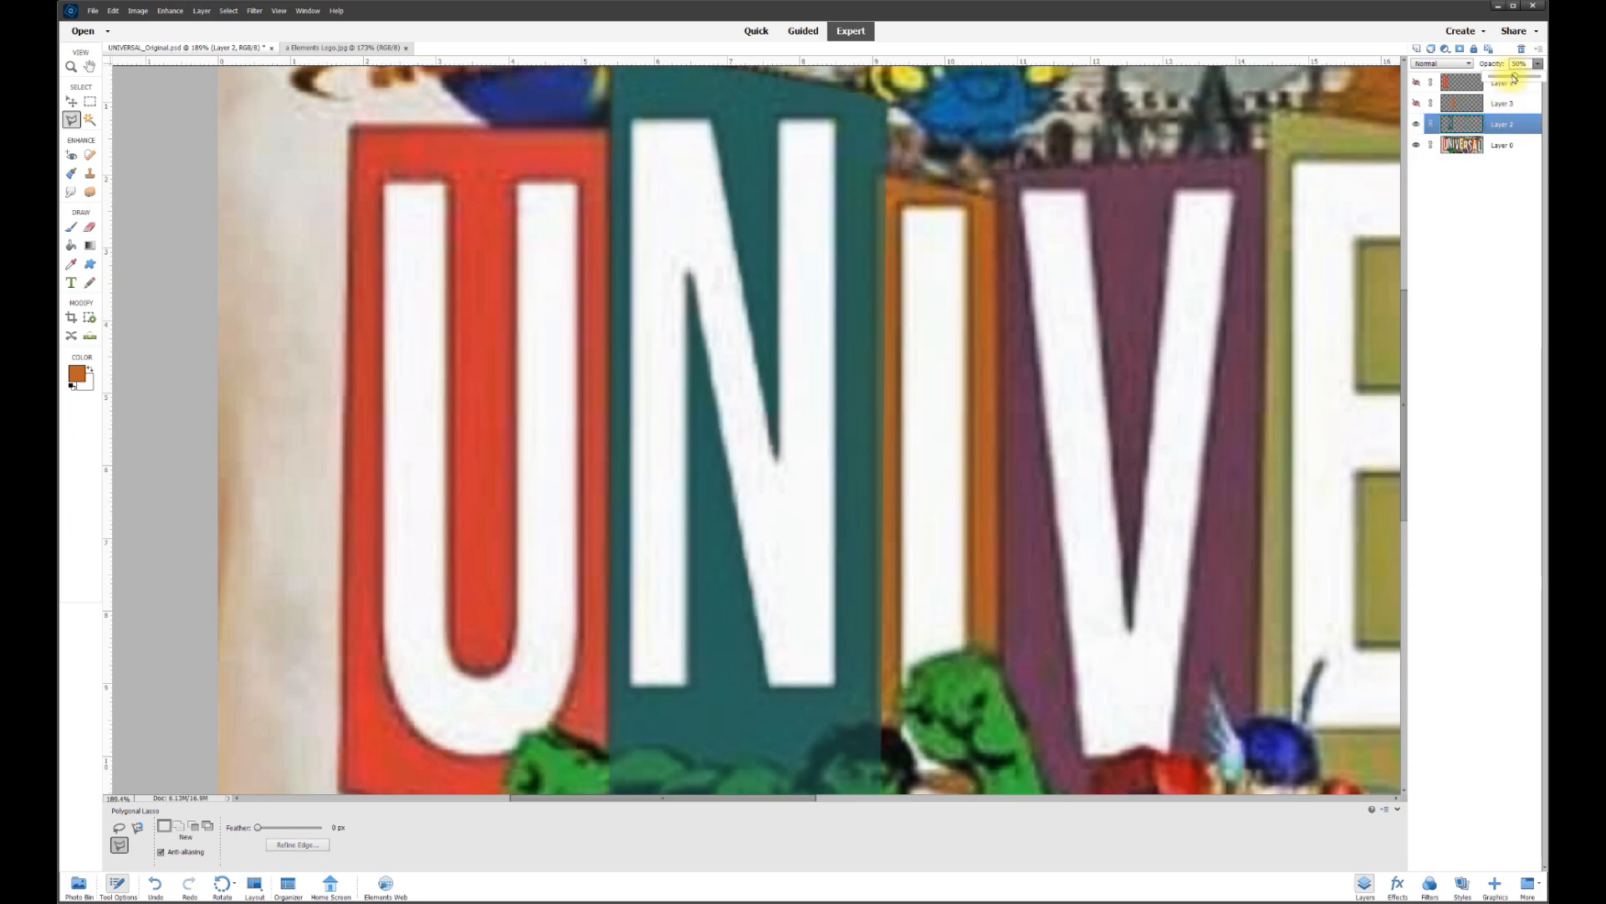
Set the teal panel layer's opacity to 100%, hide the source image layer, and show the red U panel's layer
drag(1515, 78, 1541, 76)
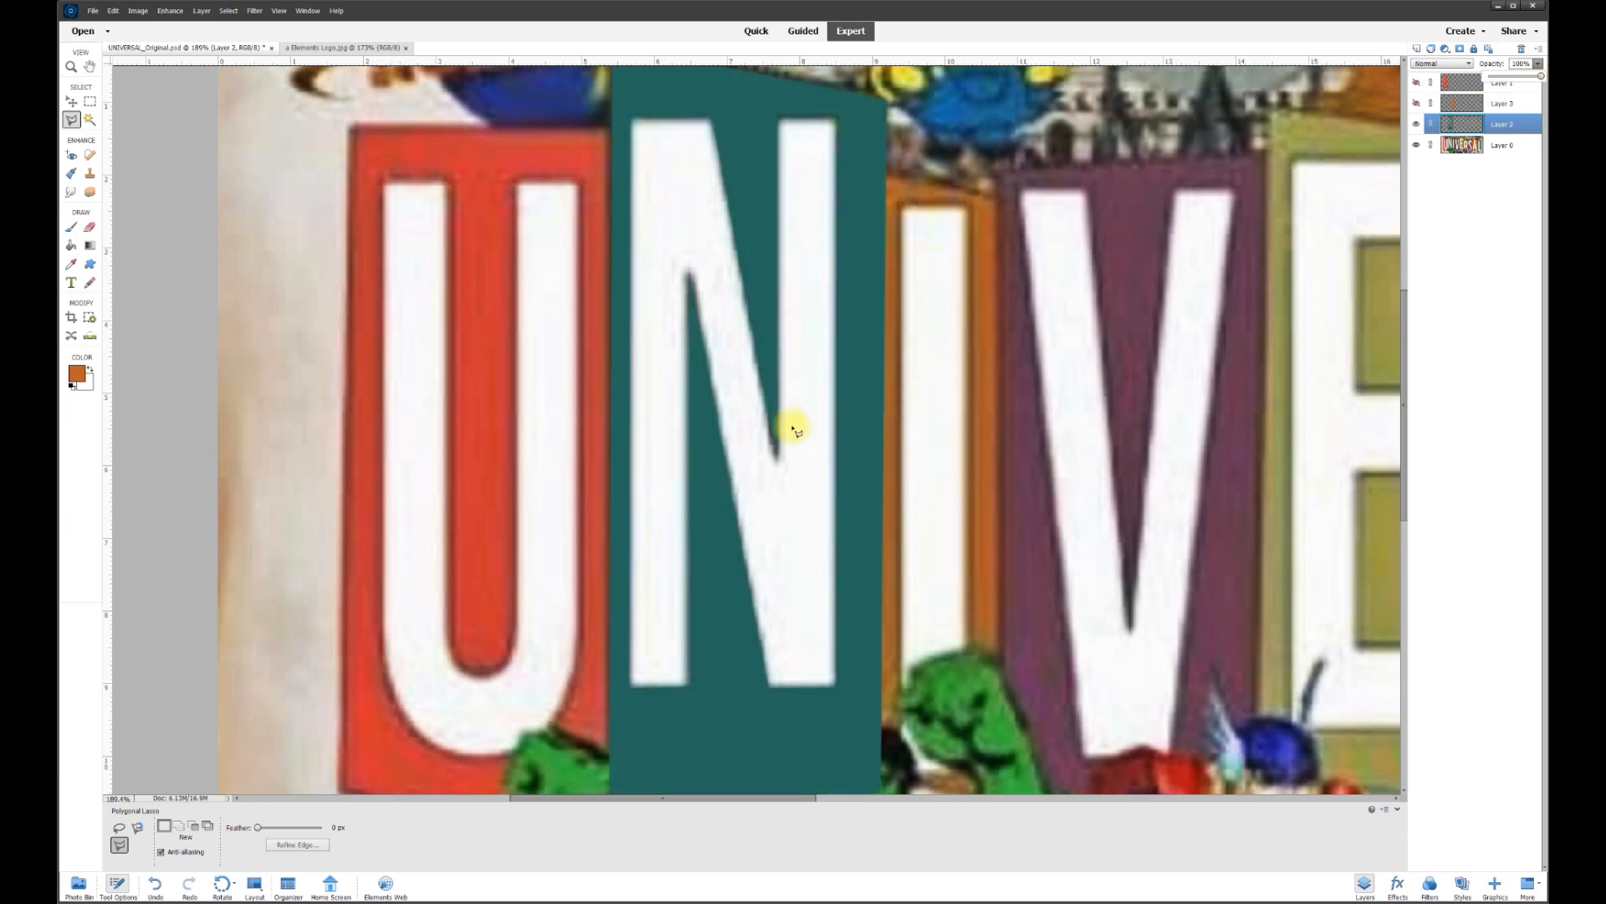
click(1417, 147)
click(1416, 82)
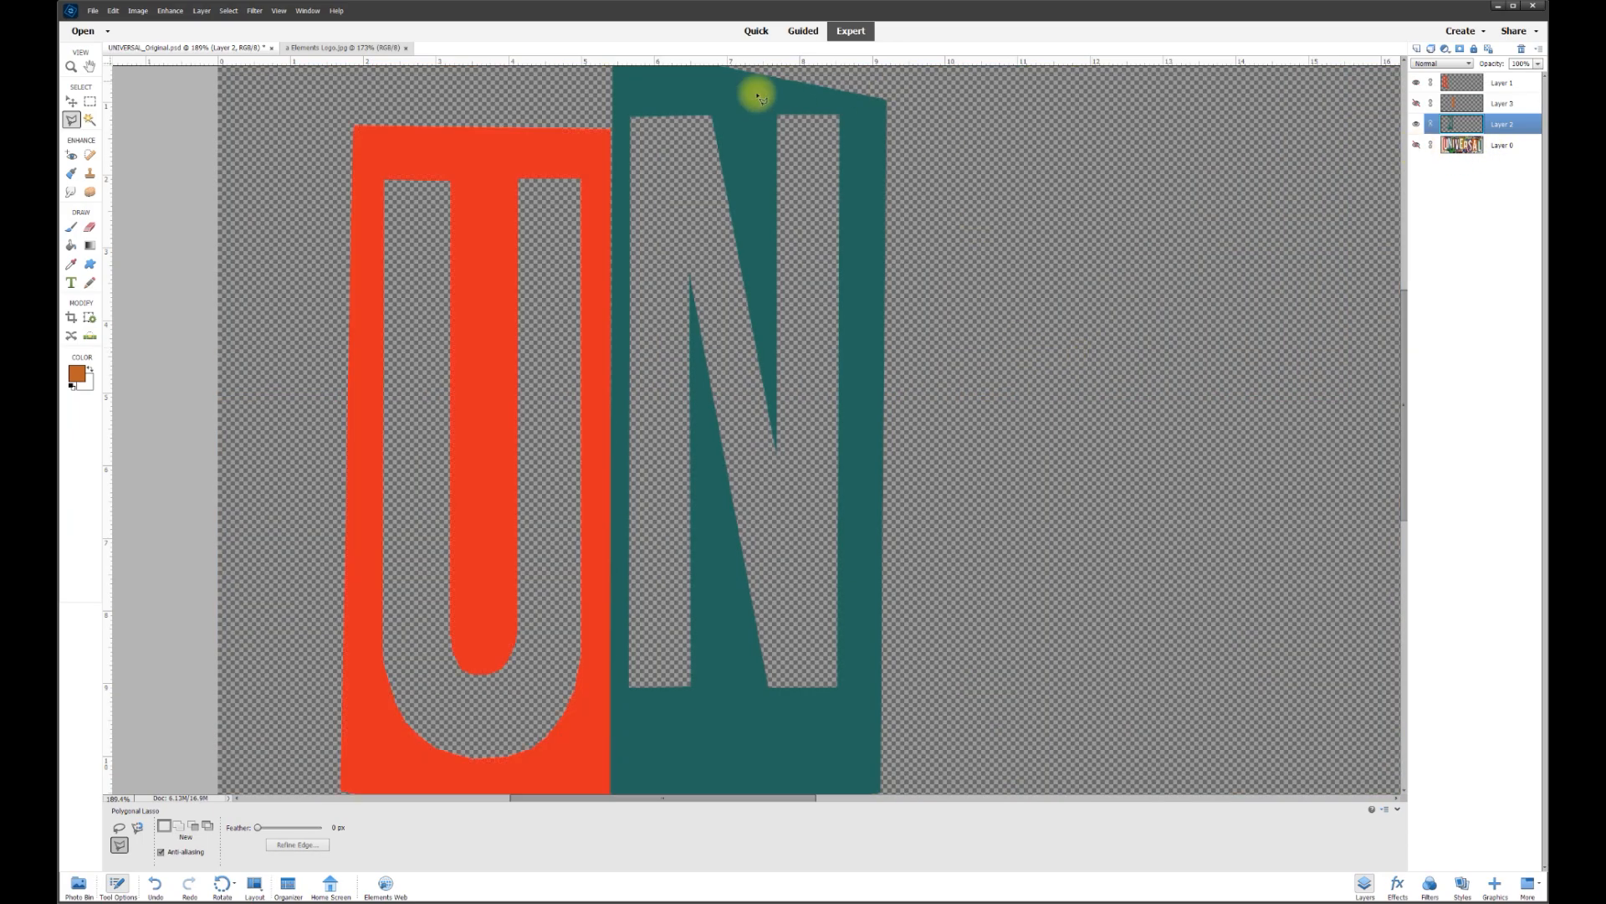
scroll(1080, 360, down, 3)
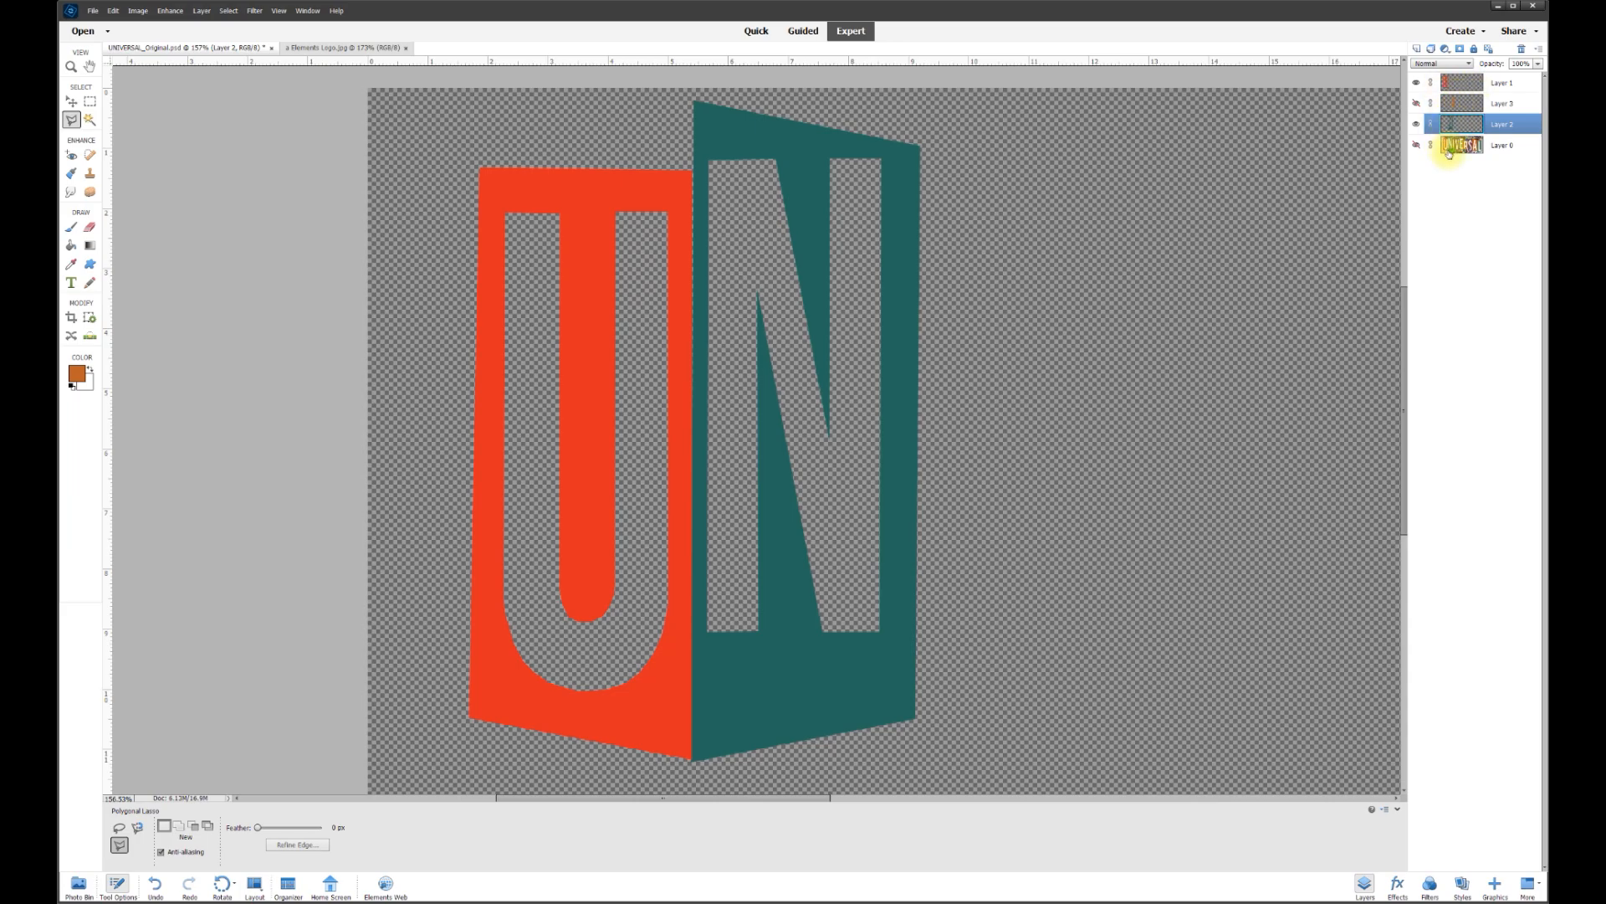
Add a blank layer directly above the source image layer and fill it with white
click(1502, 151)
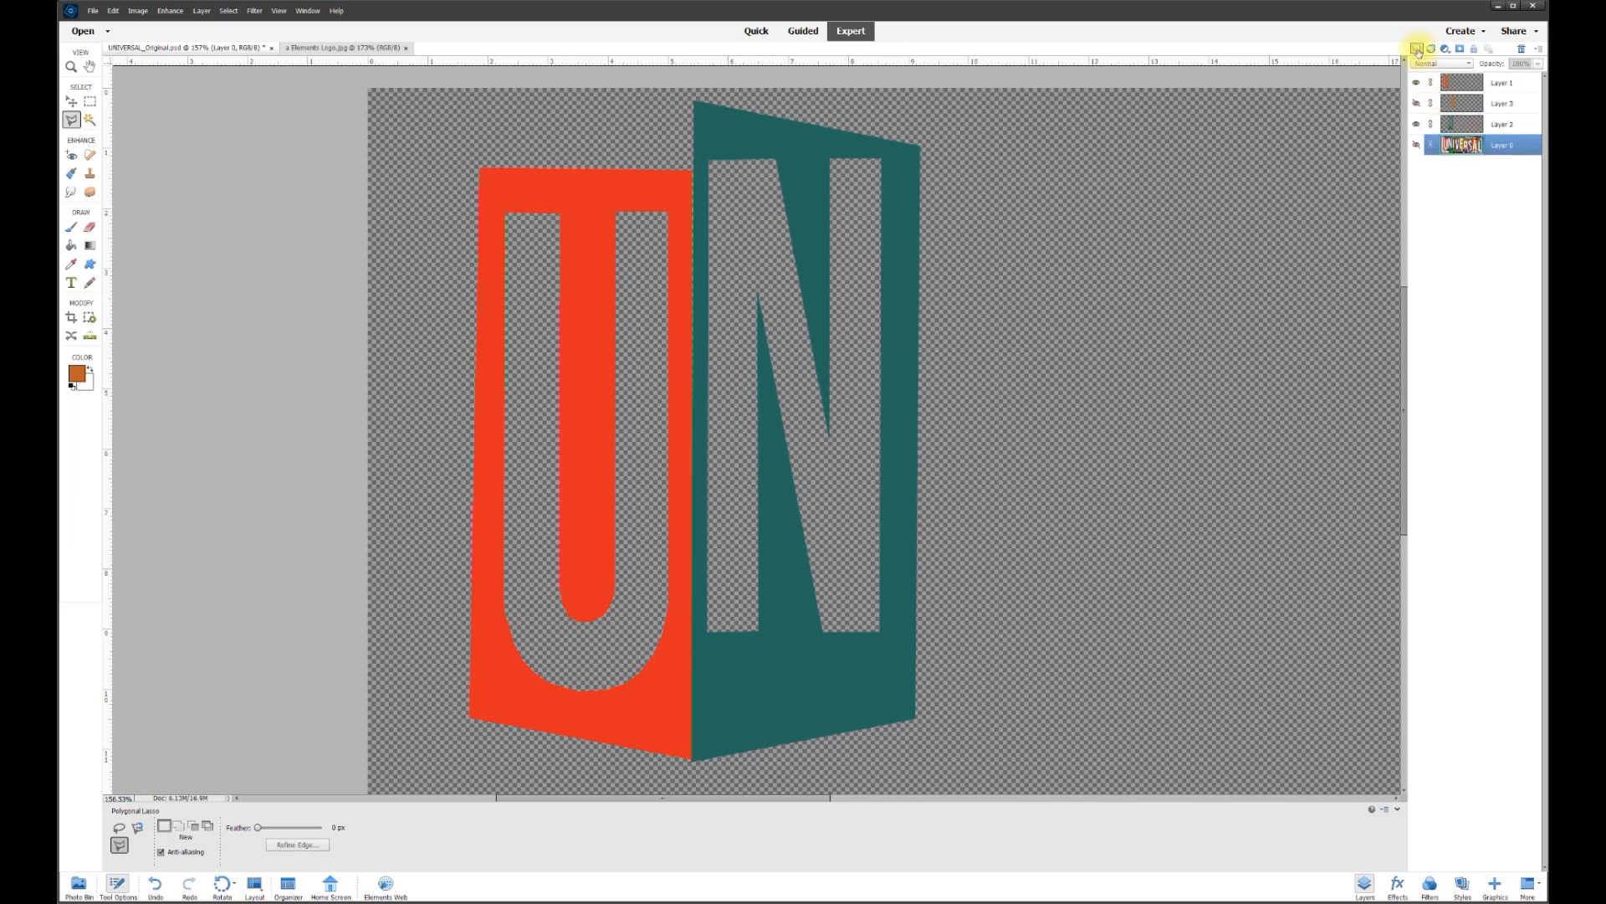
click(1416, 49)
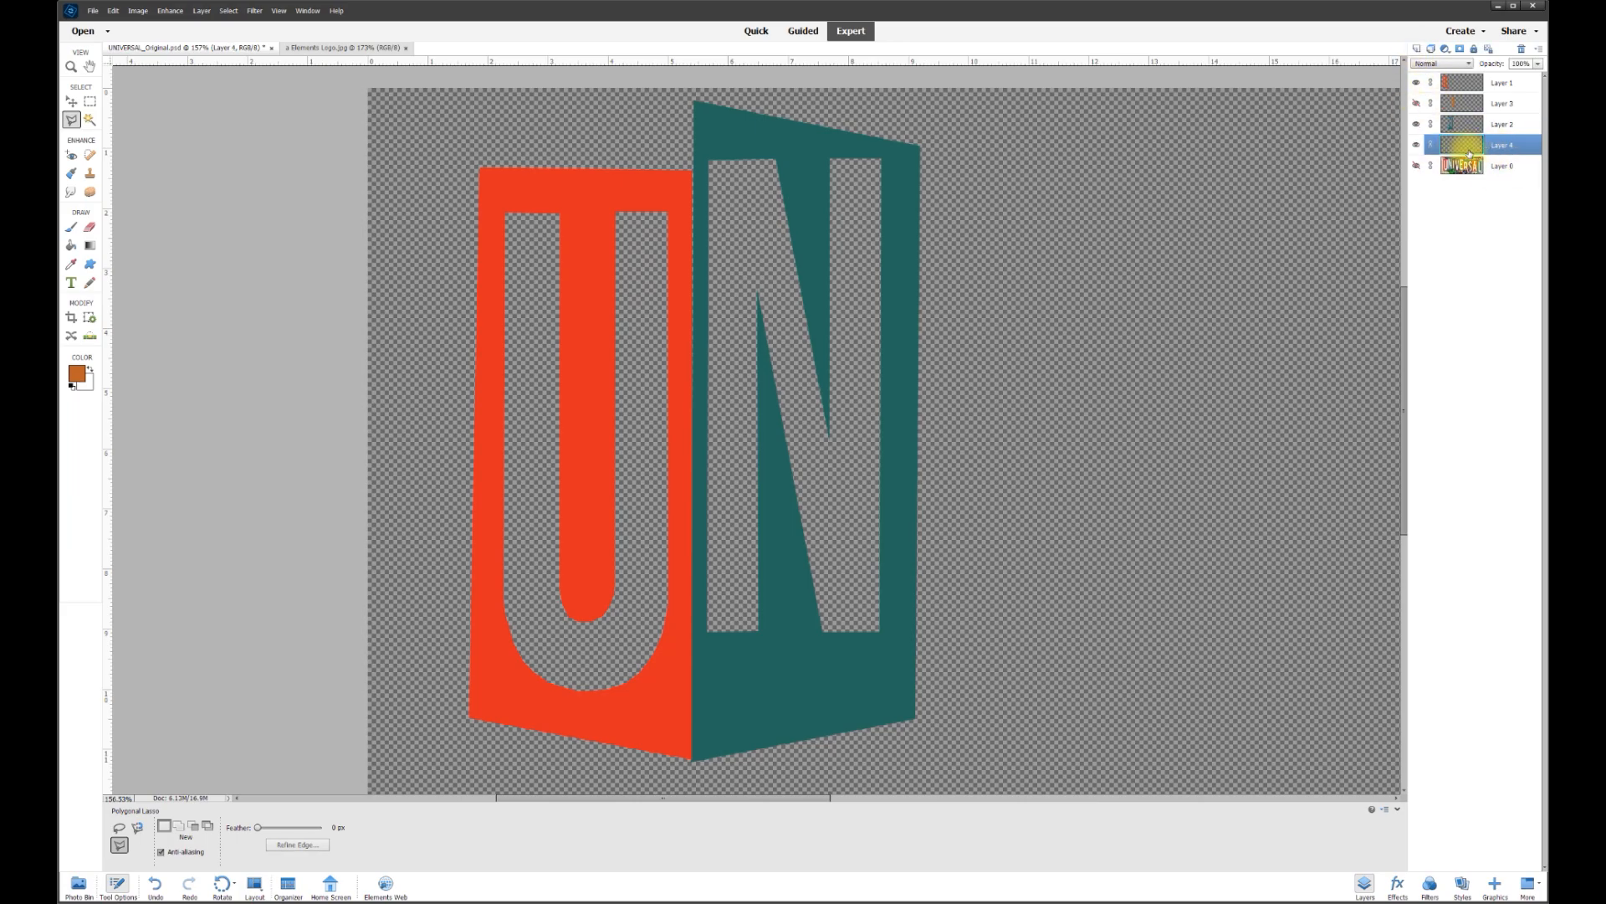
click(76, 375)
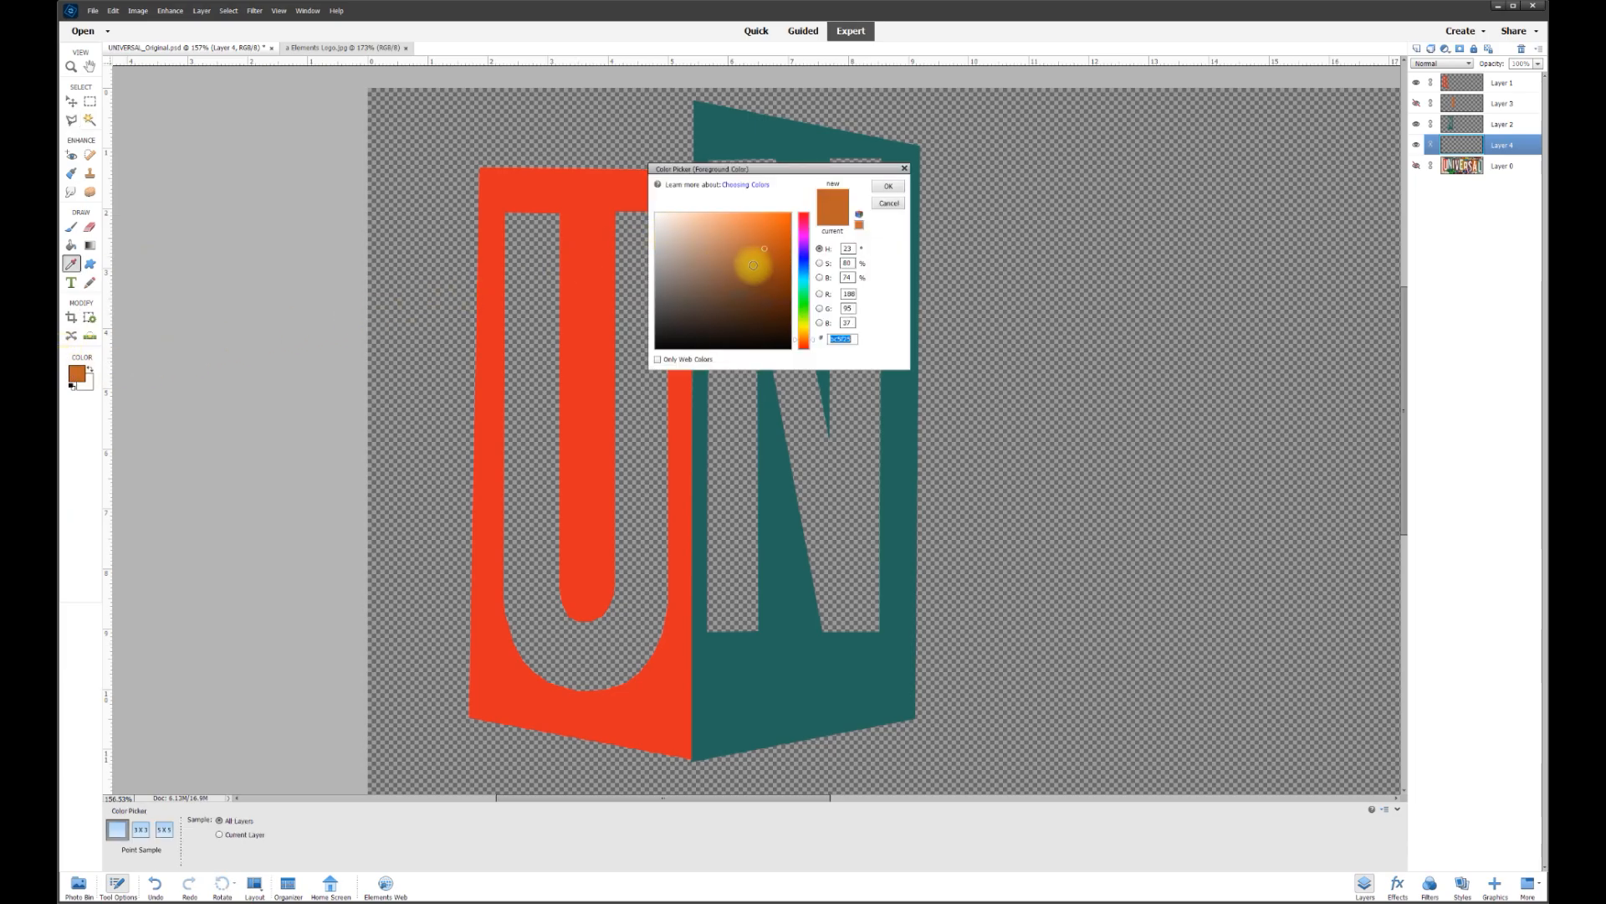
mouse_move(714, 268)
mouse_down()
mouse_move(735, 240)
mouse_move(728, 291)
mouse_move(736, 260)
mouse_move(651, 210)
mouse_up()
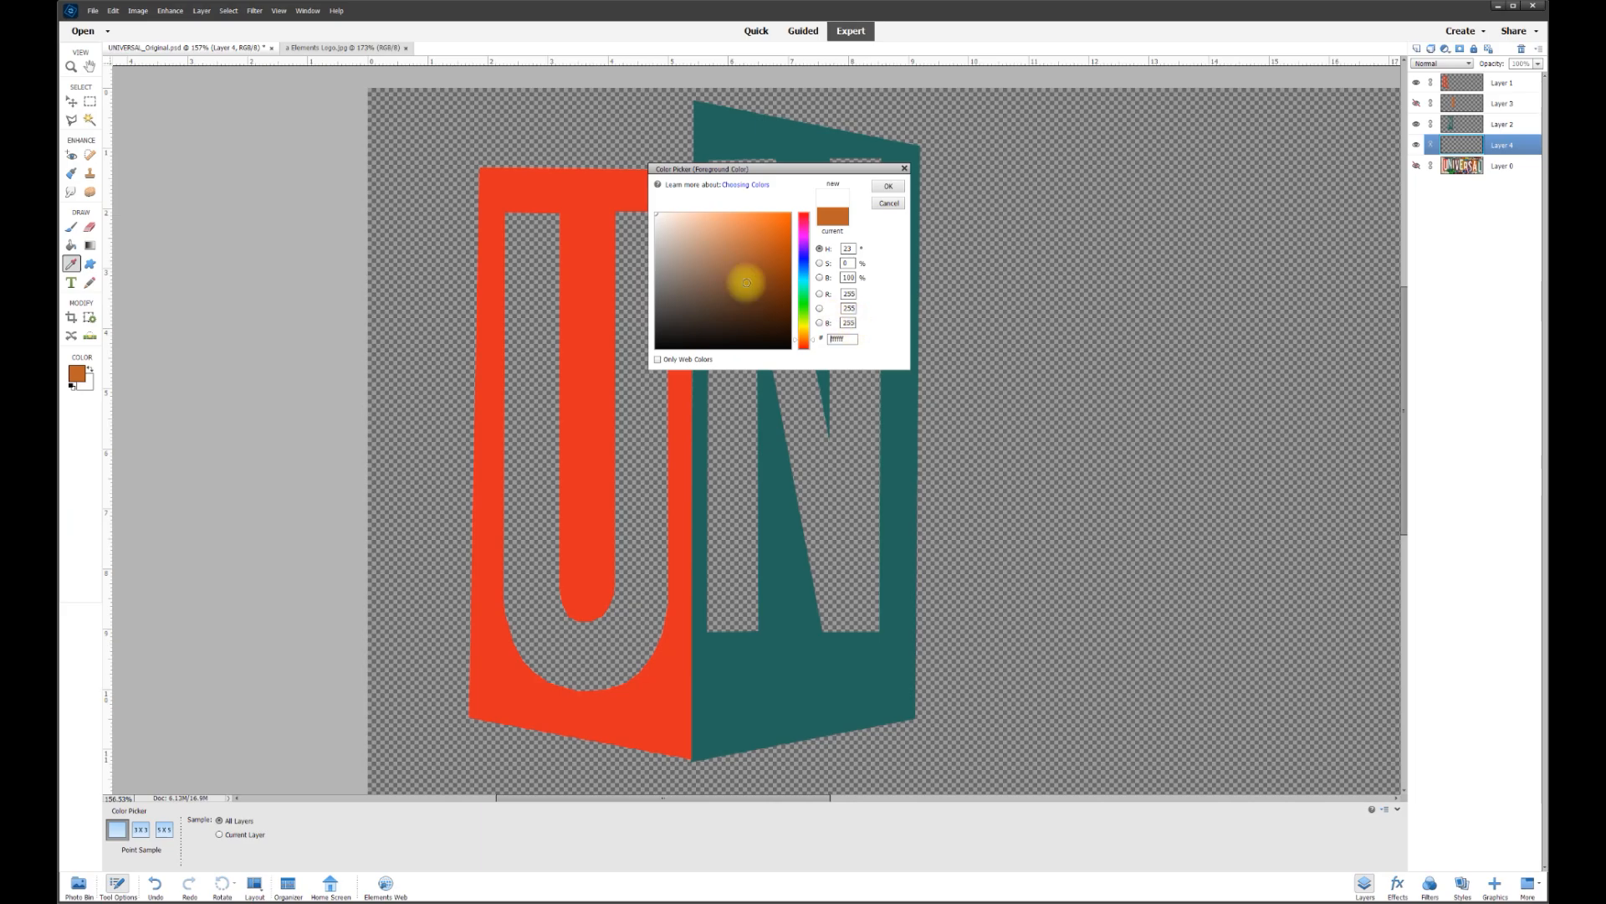
click(888, 187)
key(l)
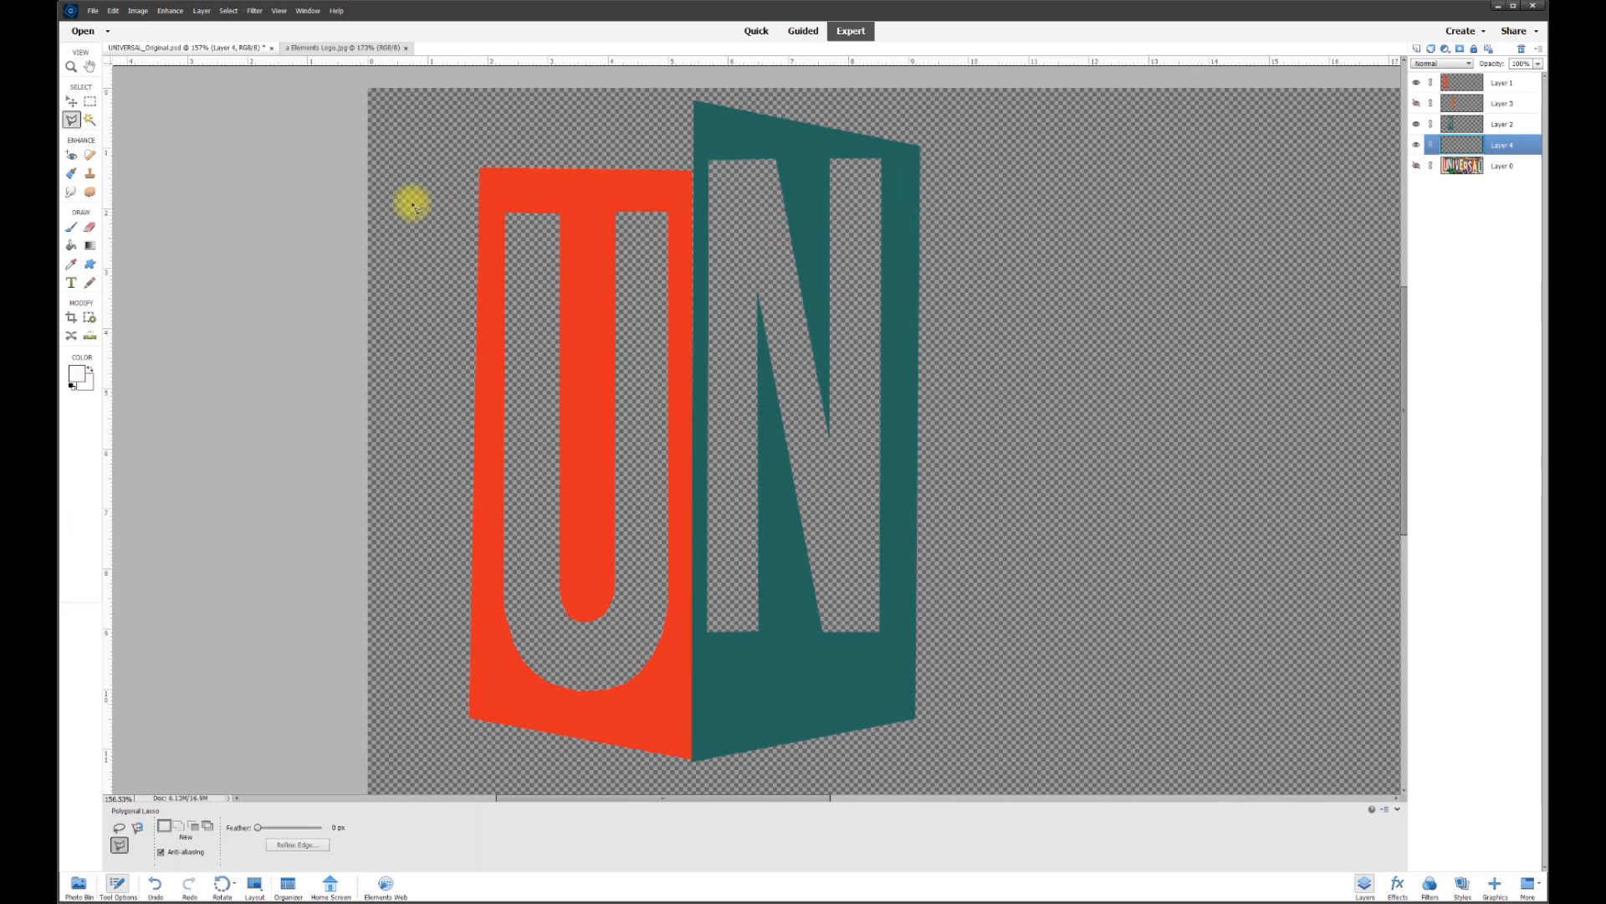
click(72, 248)
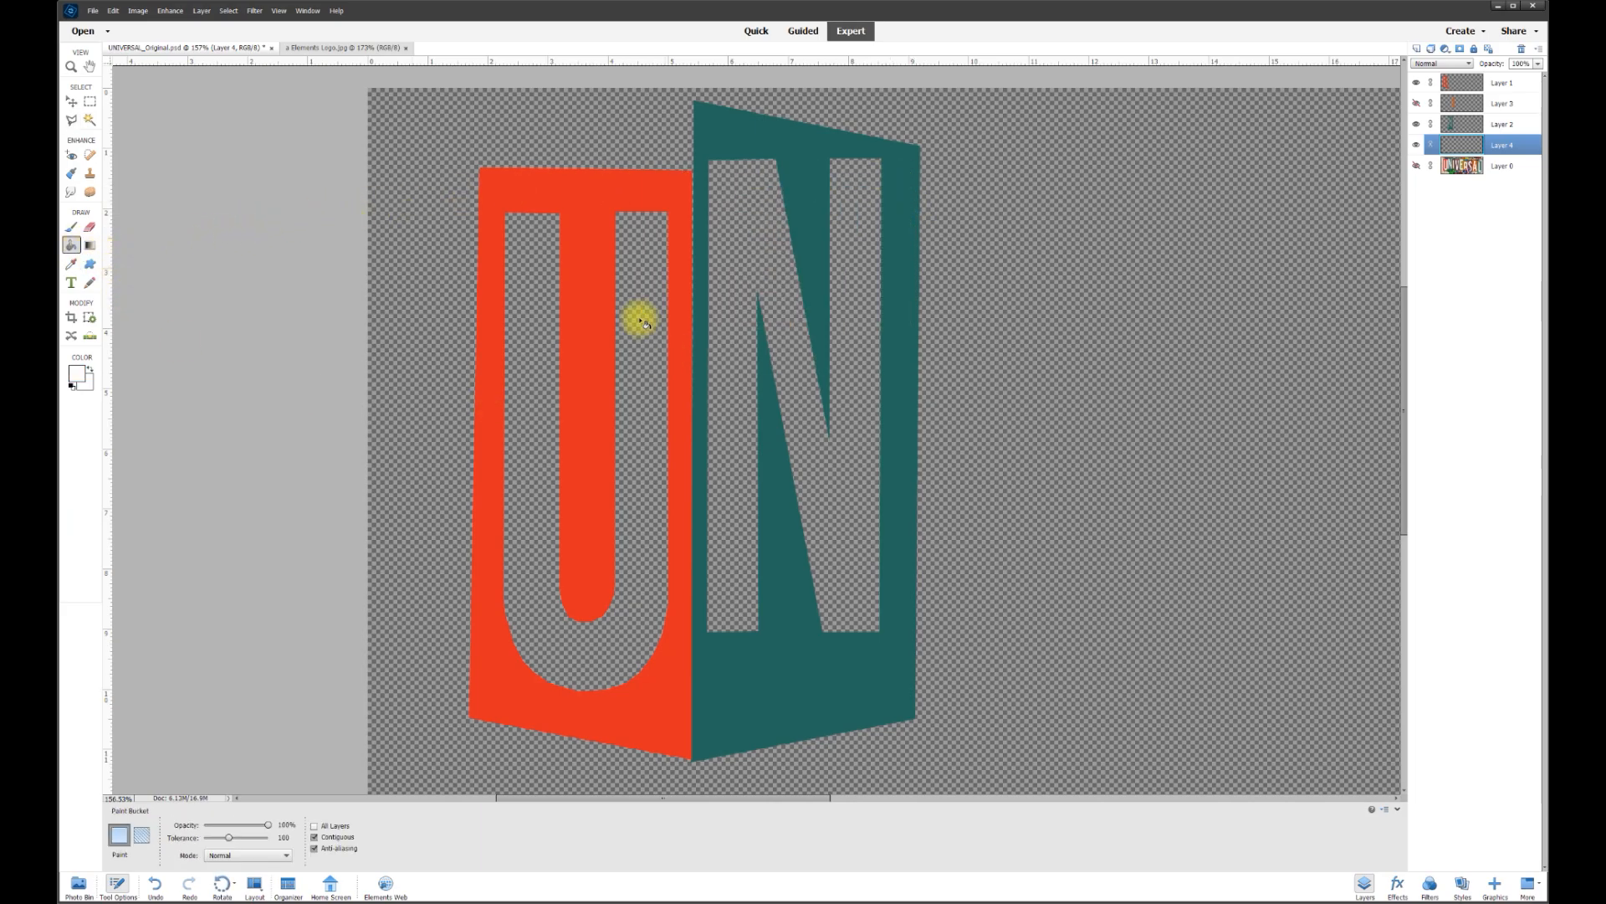
click(552, 358)
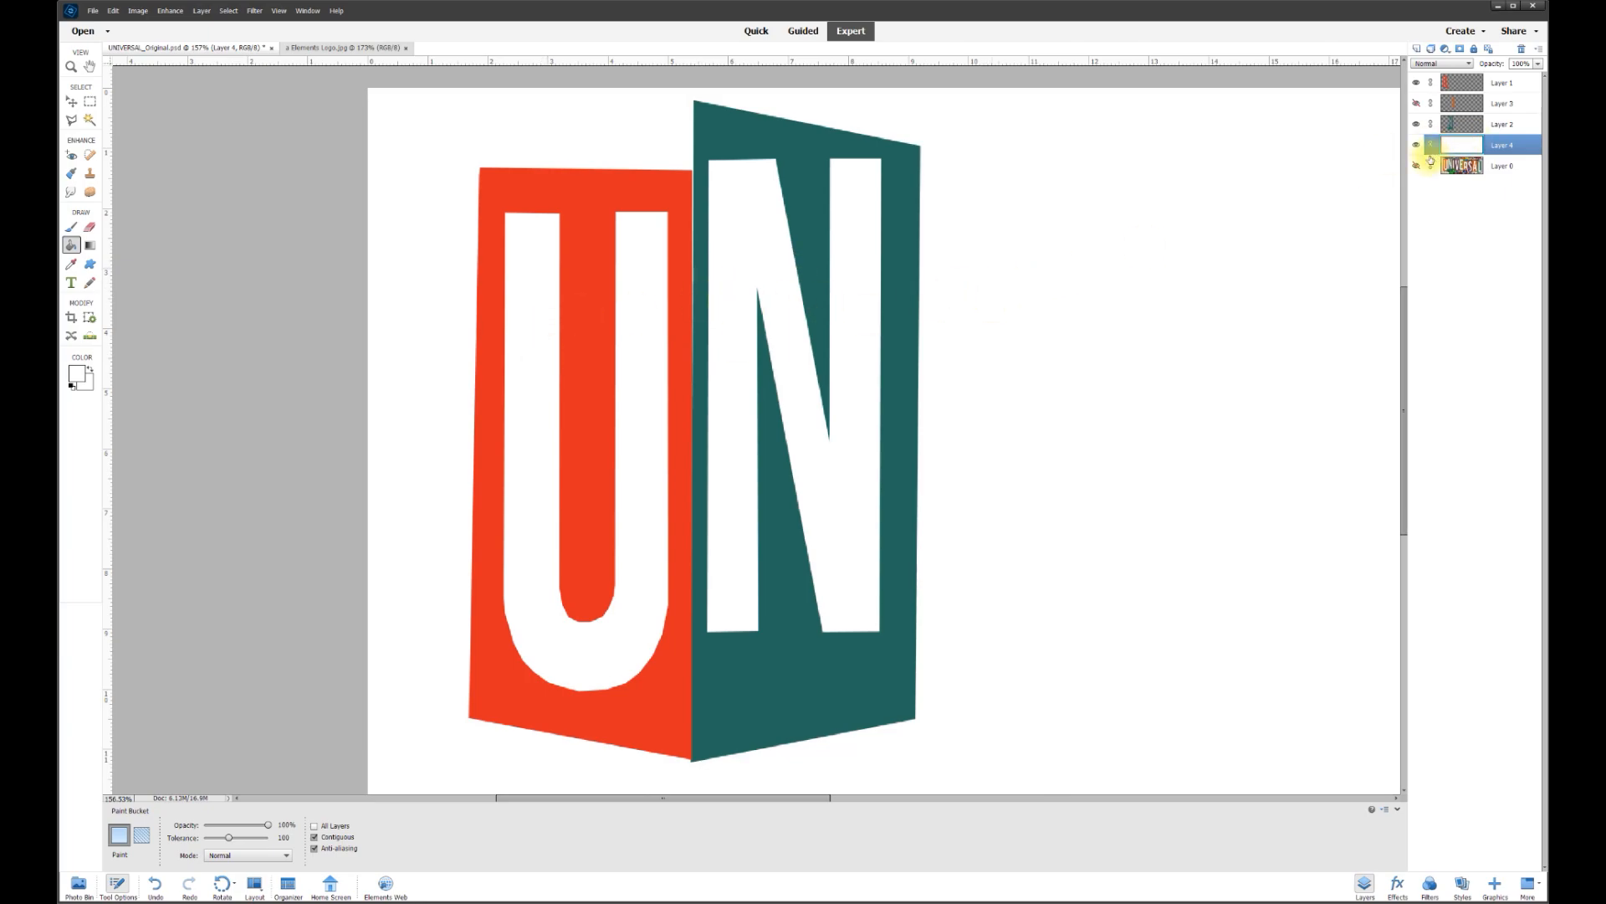
Show the source image layer and toggle the white layer's visibility to compare the U and N cutouts with the original sign
click(72, 102)
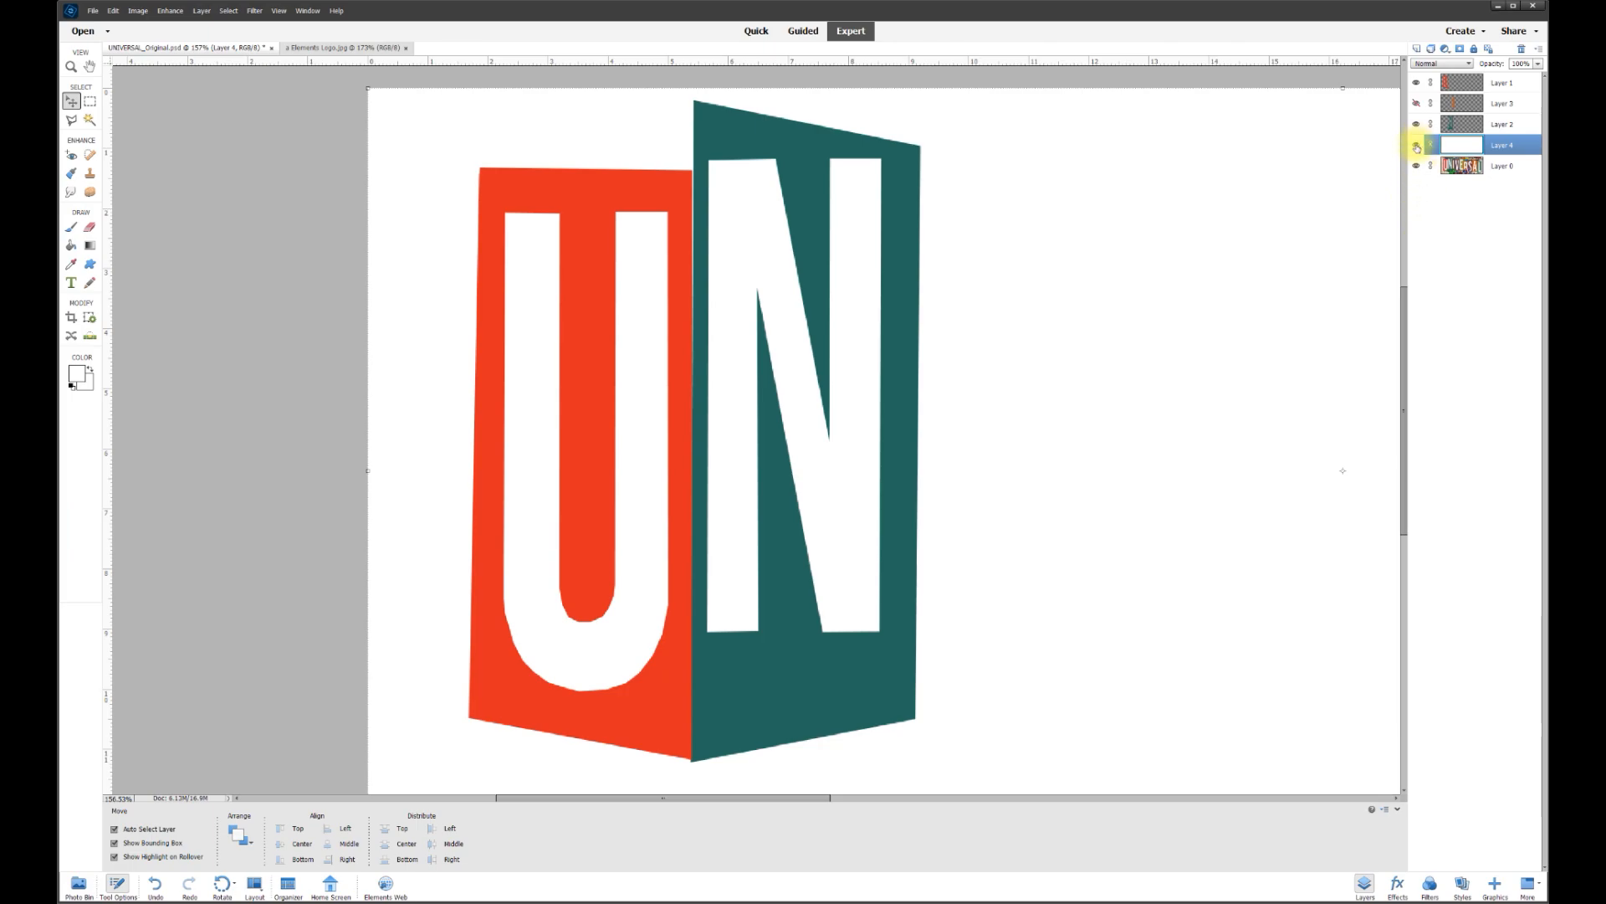
click(1416, 147)
click(1417, 147)
click(1416, 147)
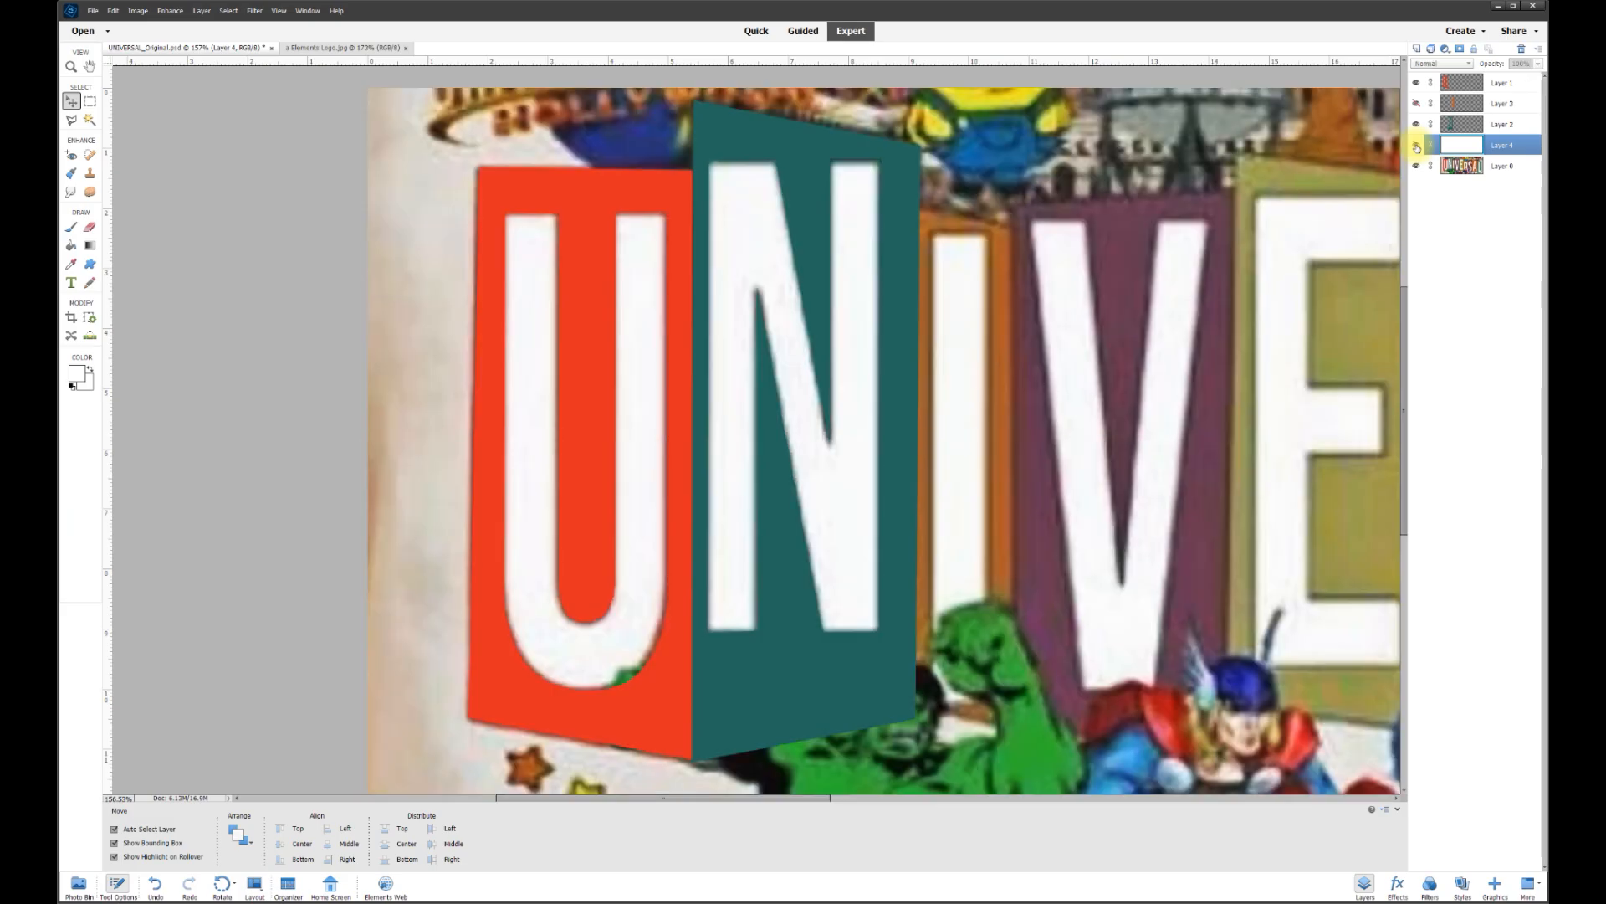
click(1417, 148)
click(1417, 148)
click(1416, 147)
click(1416, 147)
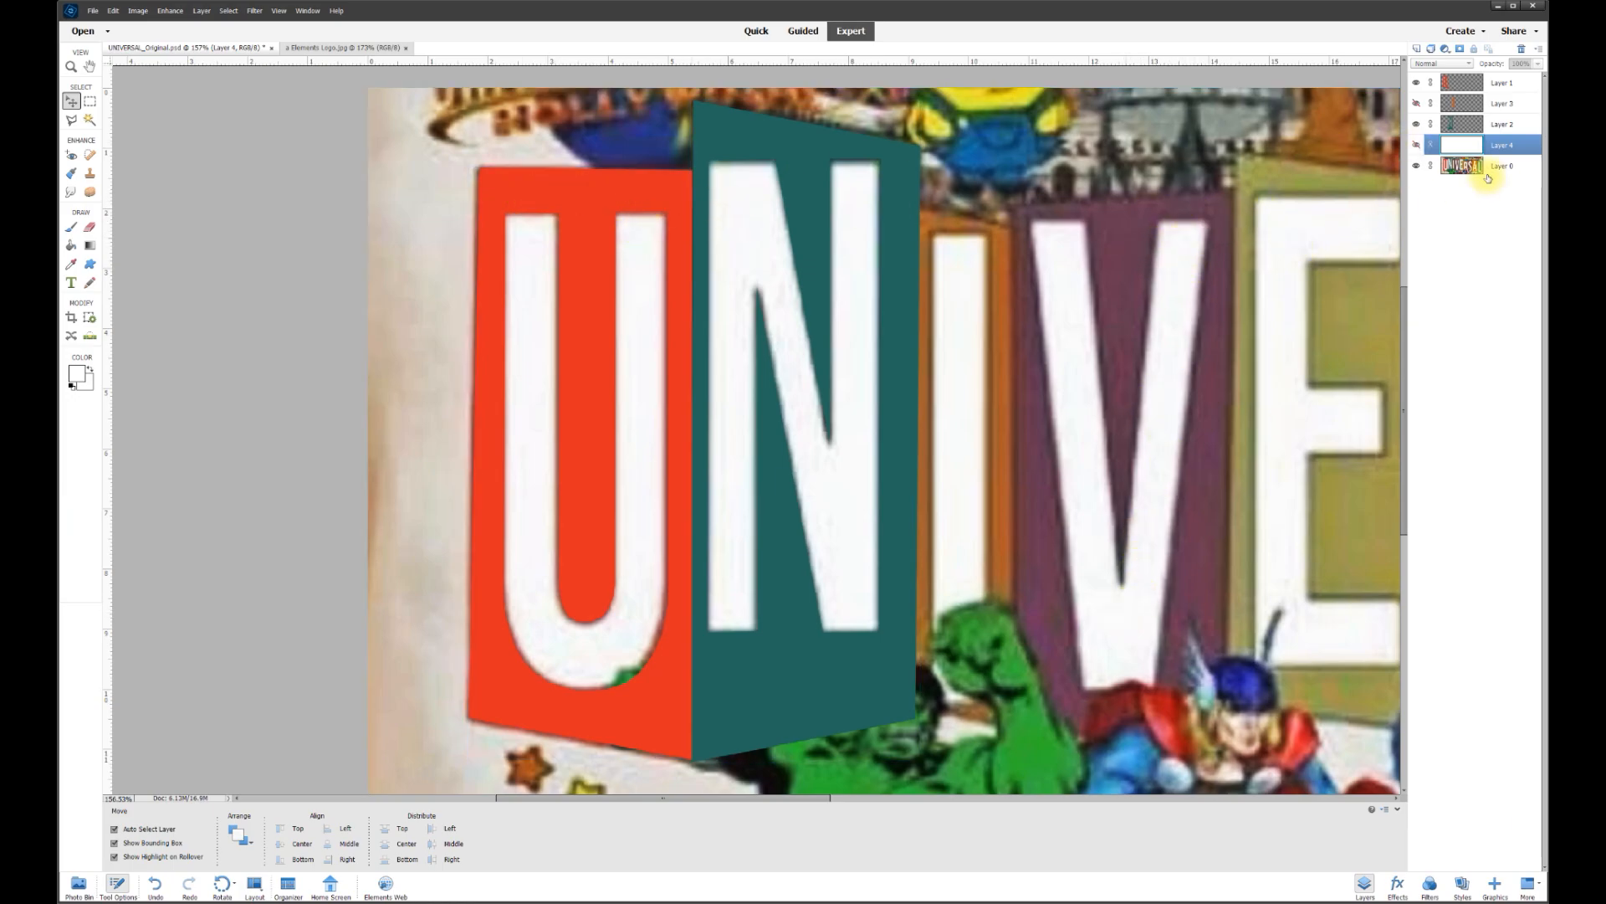
click(1418, 146)
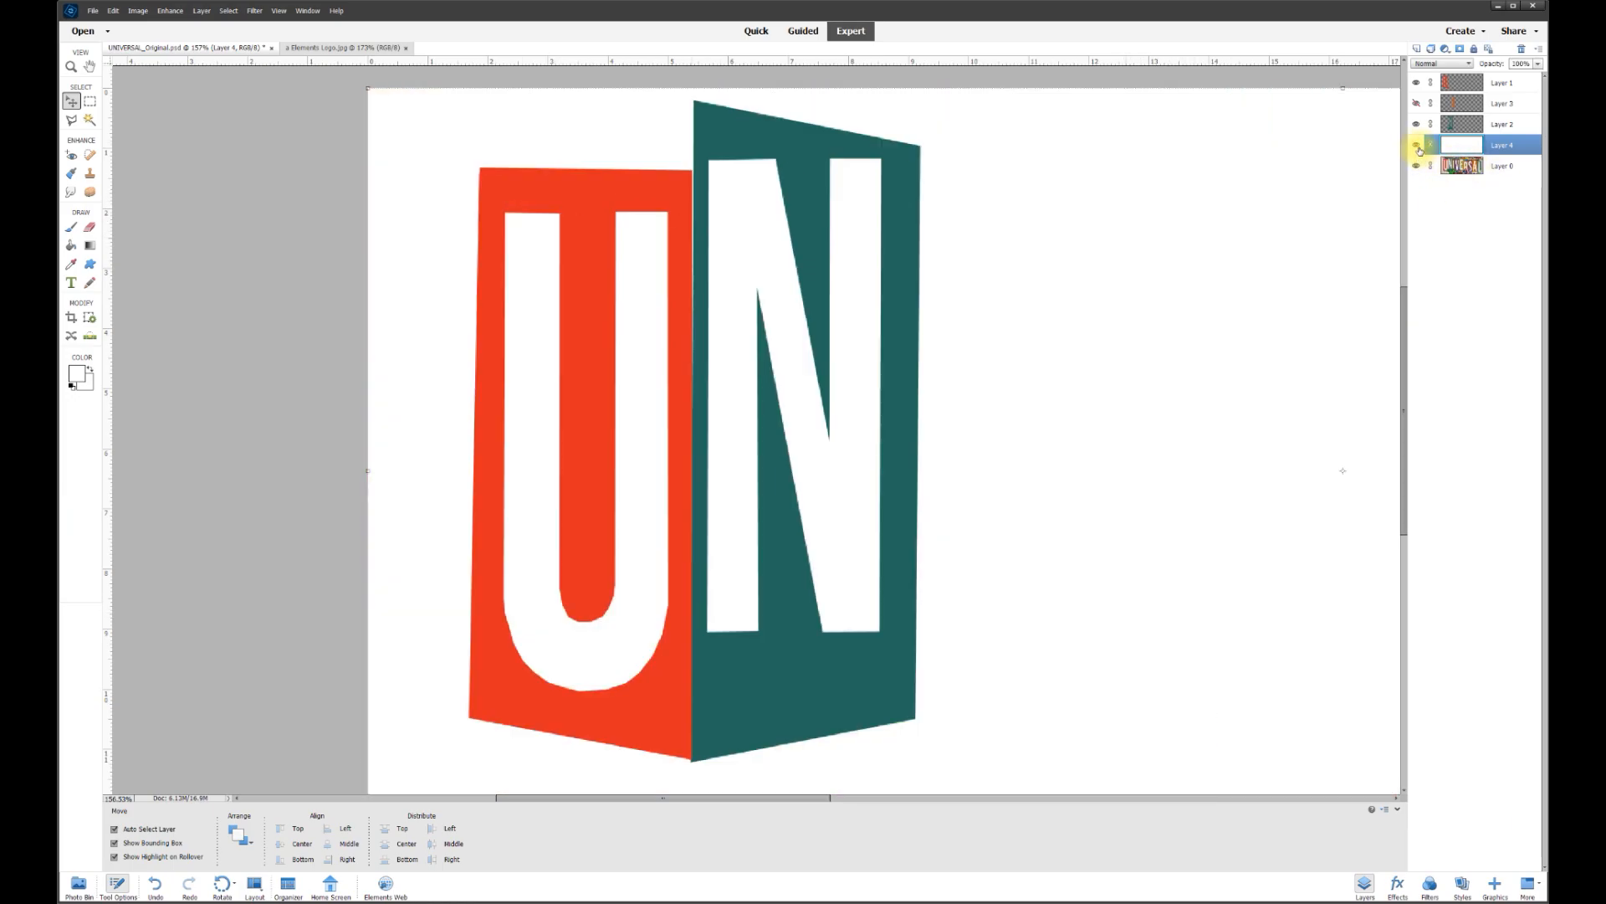
Add a black outside stroke of 7 px at 100% opacity to the red U panel's layer style
click(594, 197)
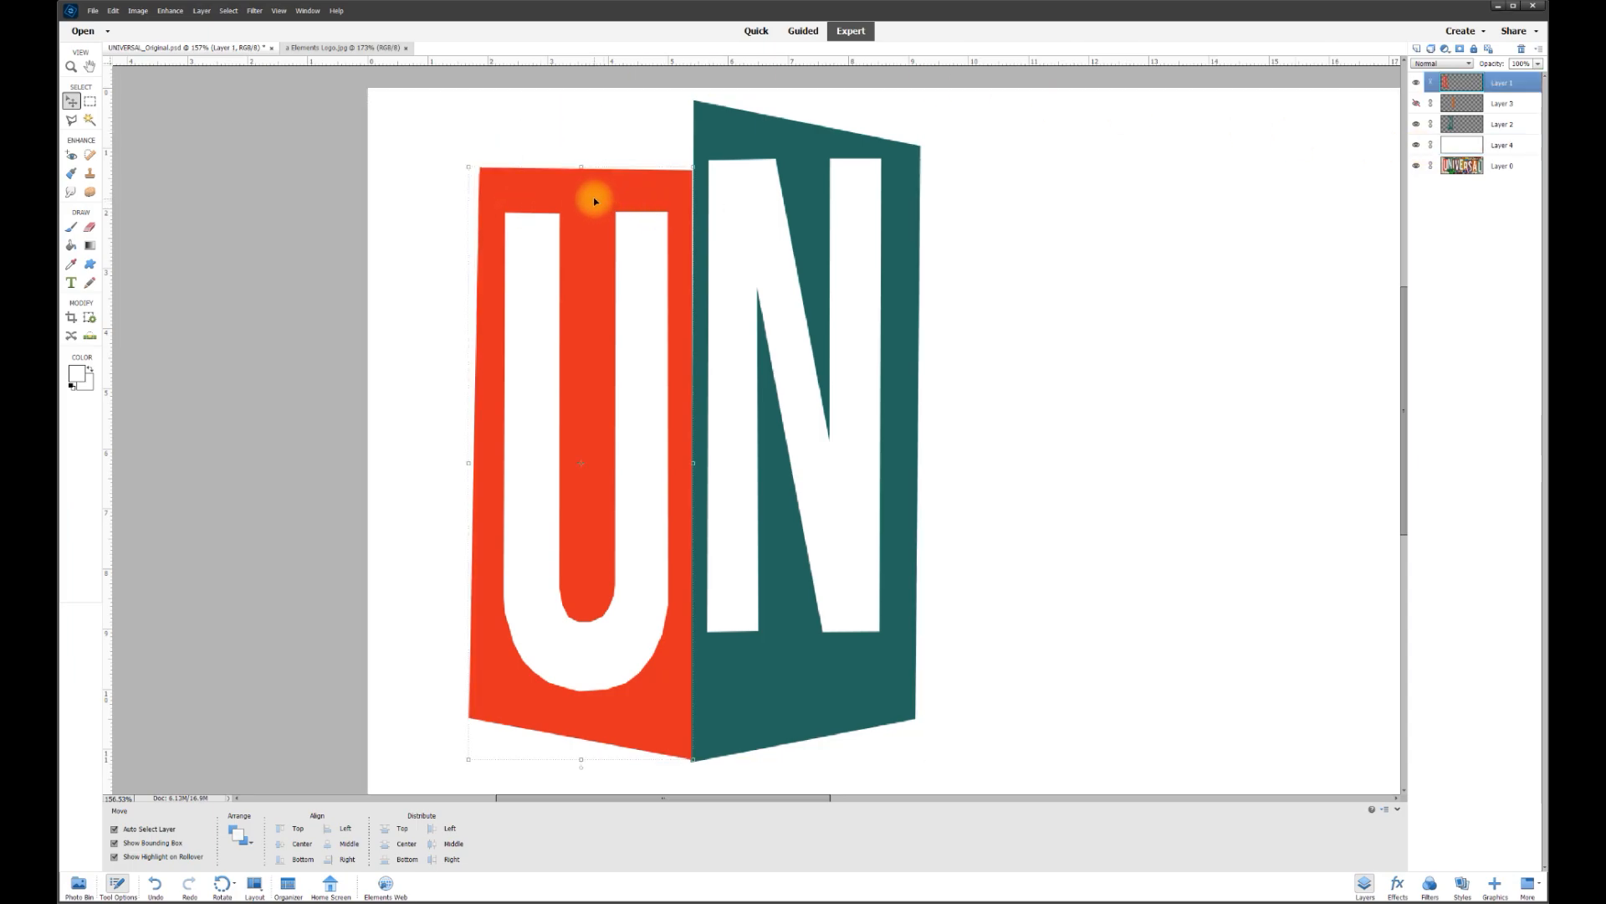
right_click(594, 197)
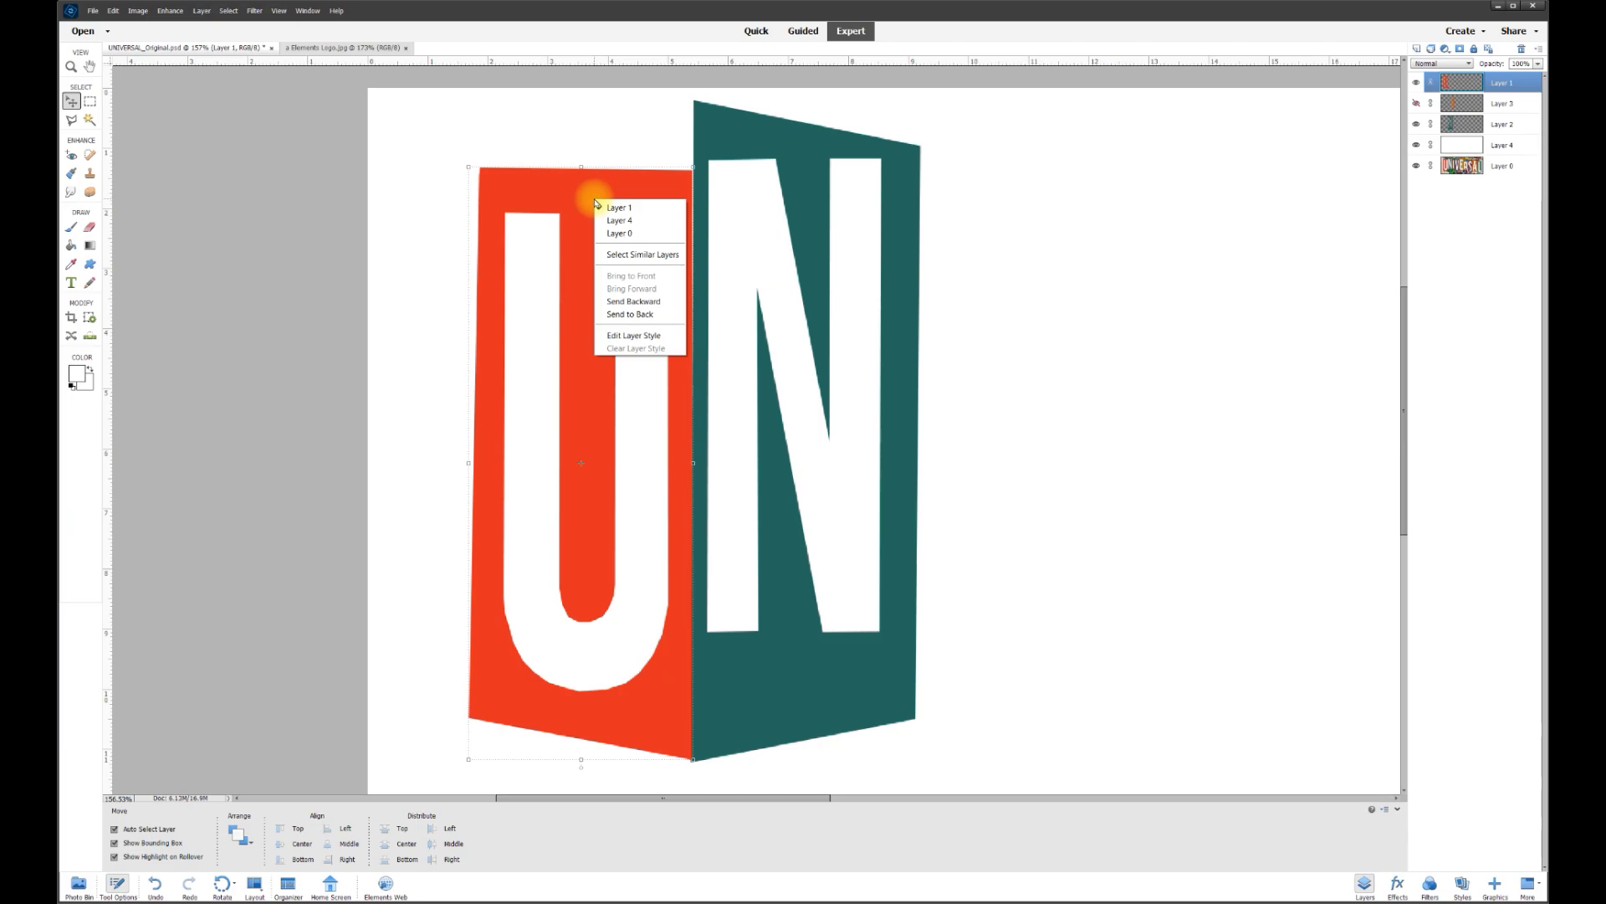
click(642, 336)
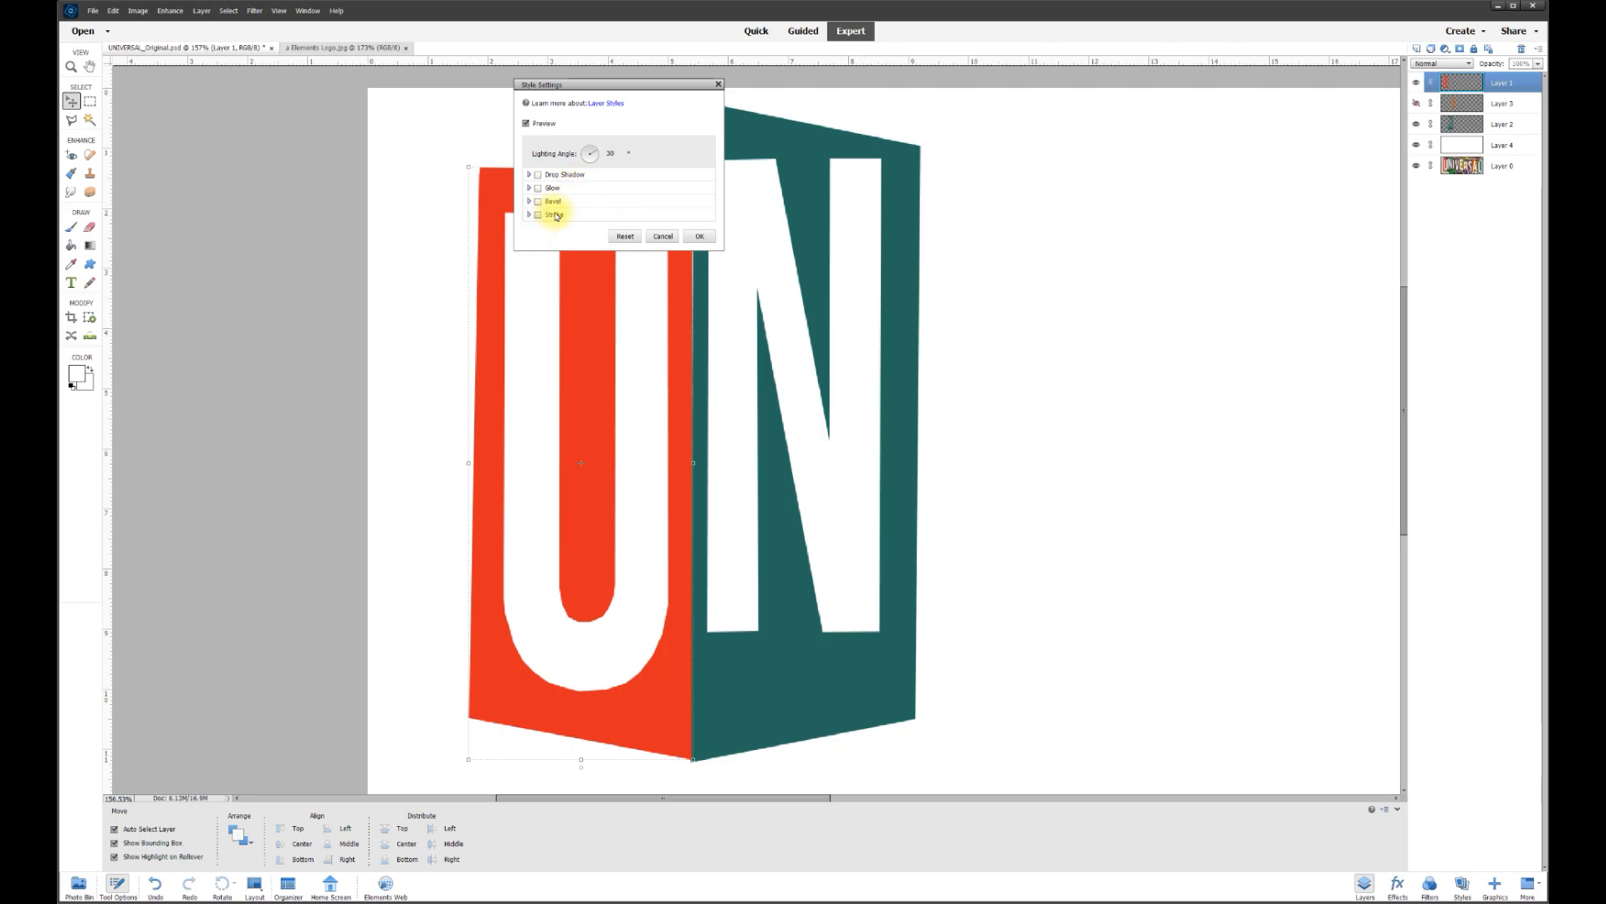
drag(667, 88, 862, 104)
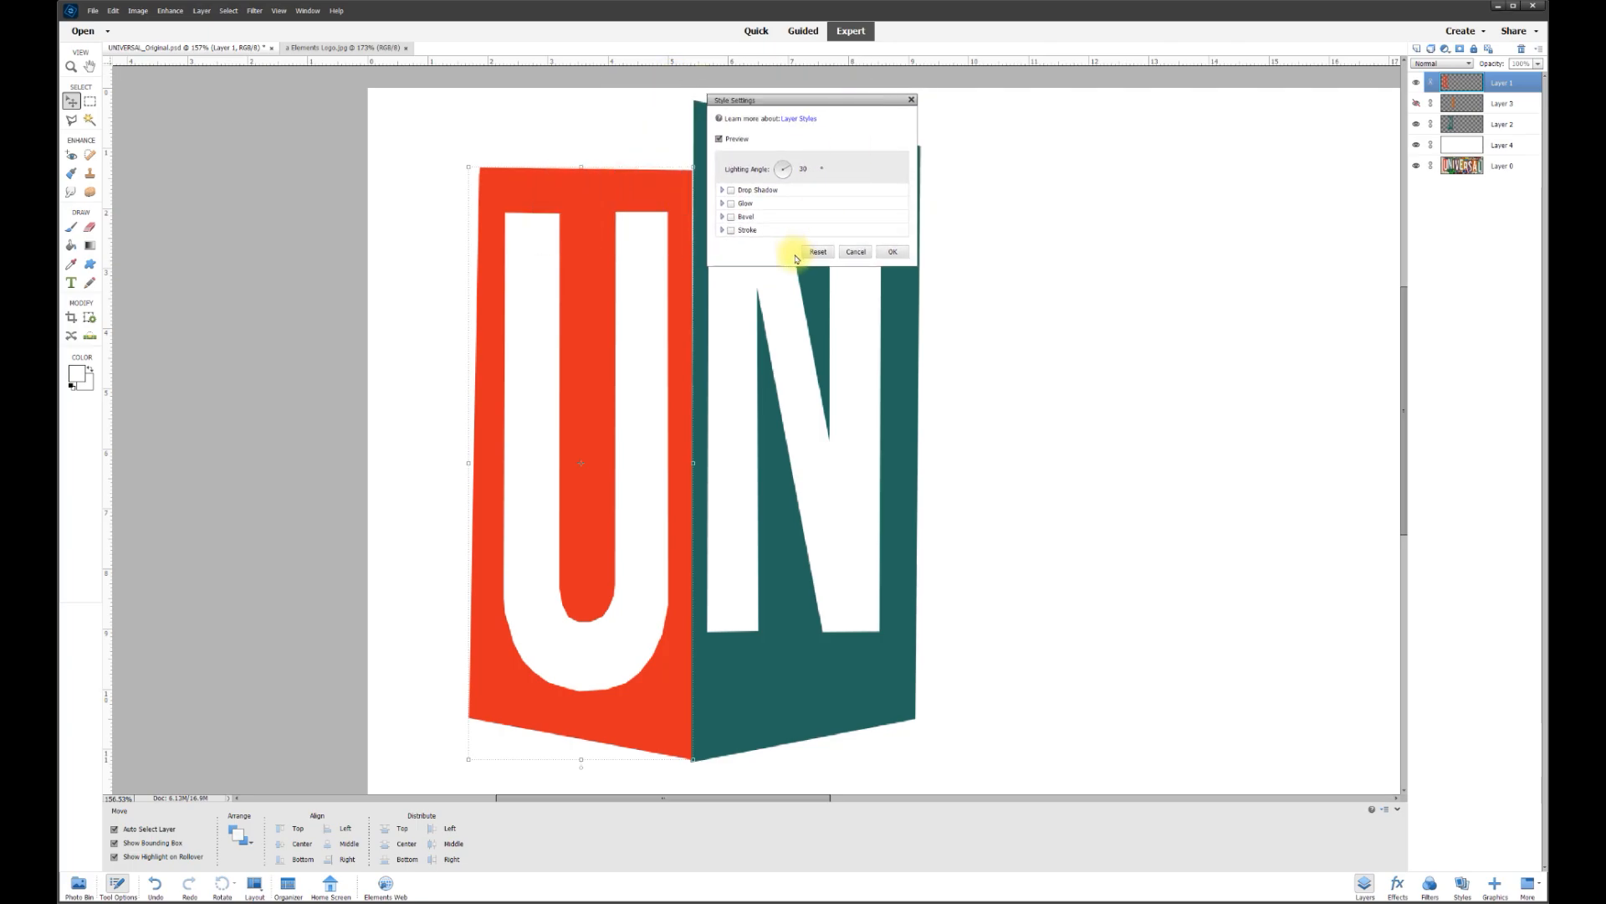
click(732, 230)
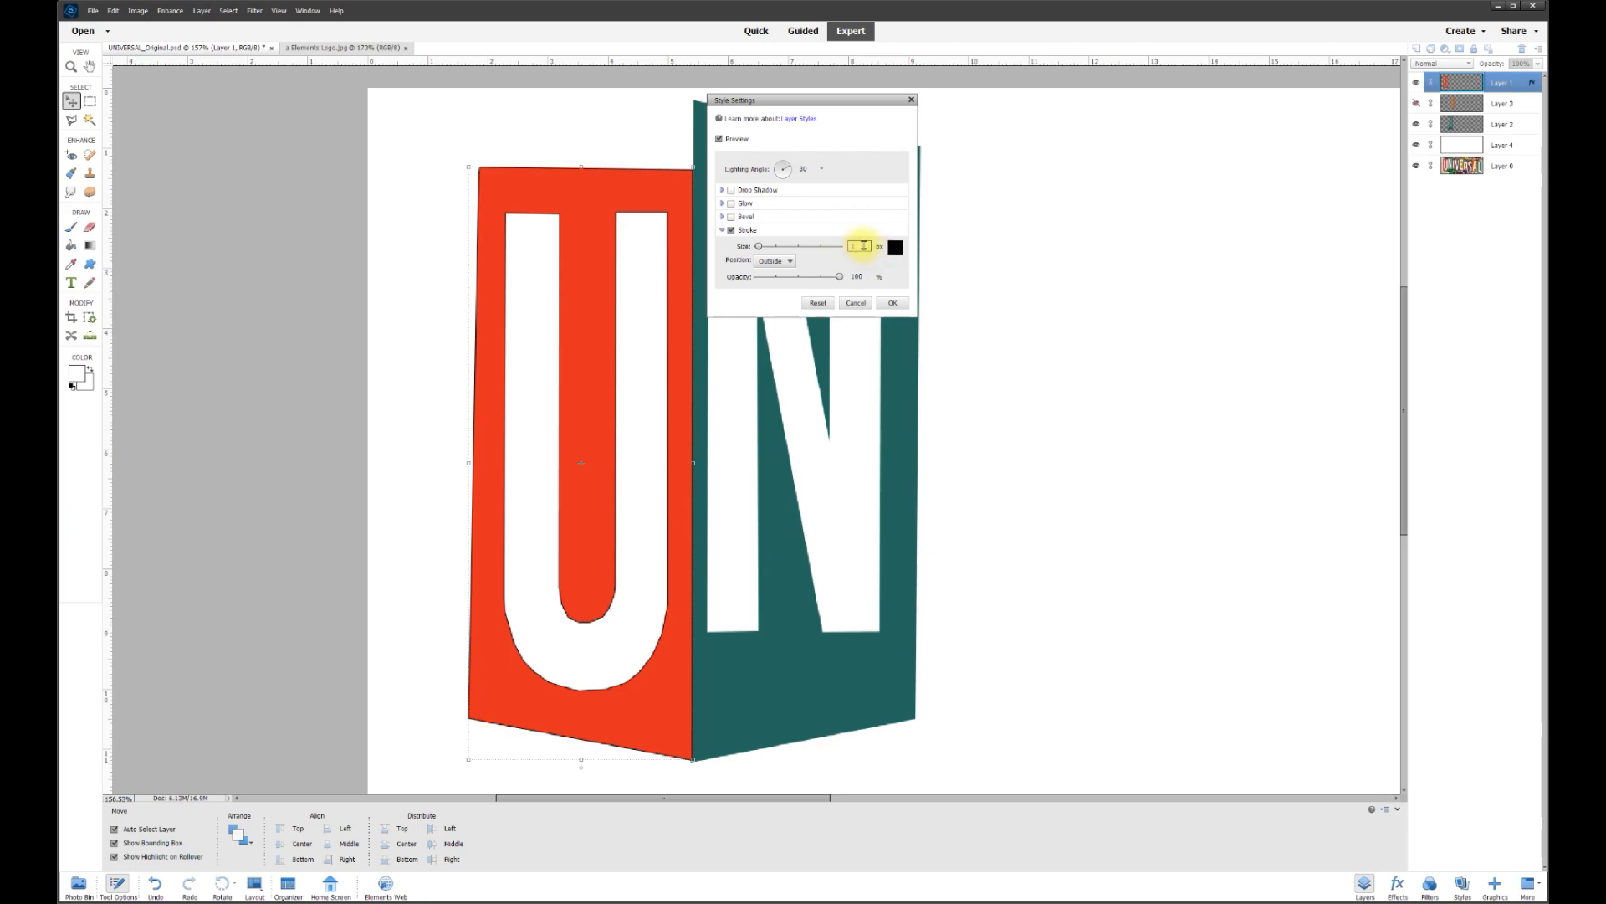
text(0)
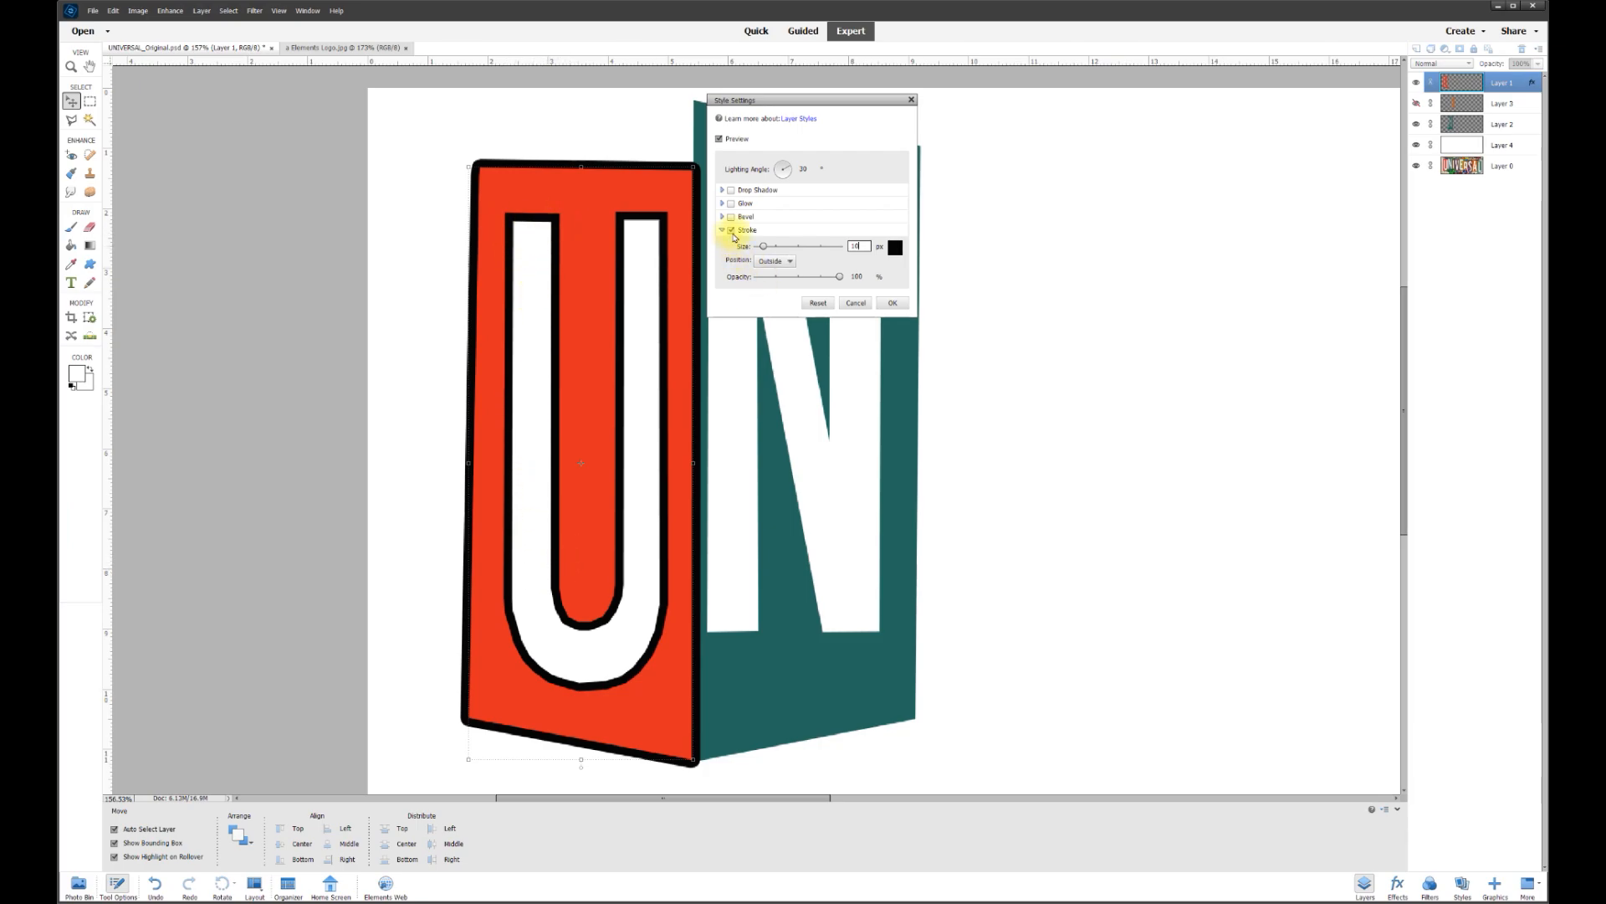
drag(743, 246, 742, 248)
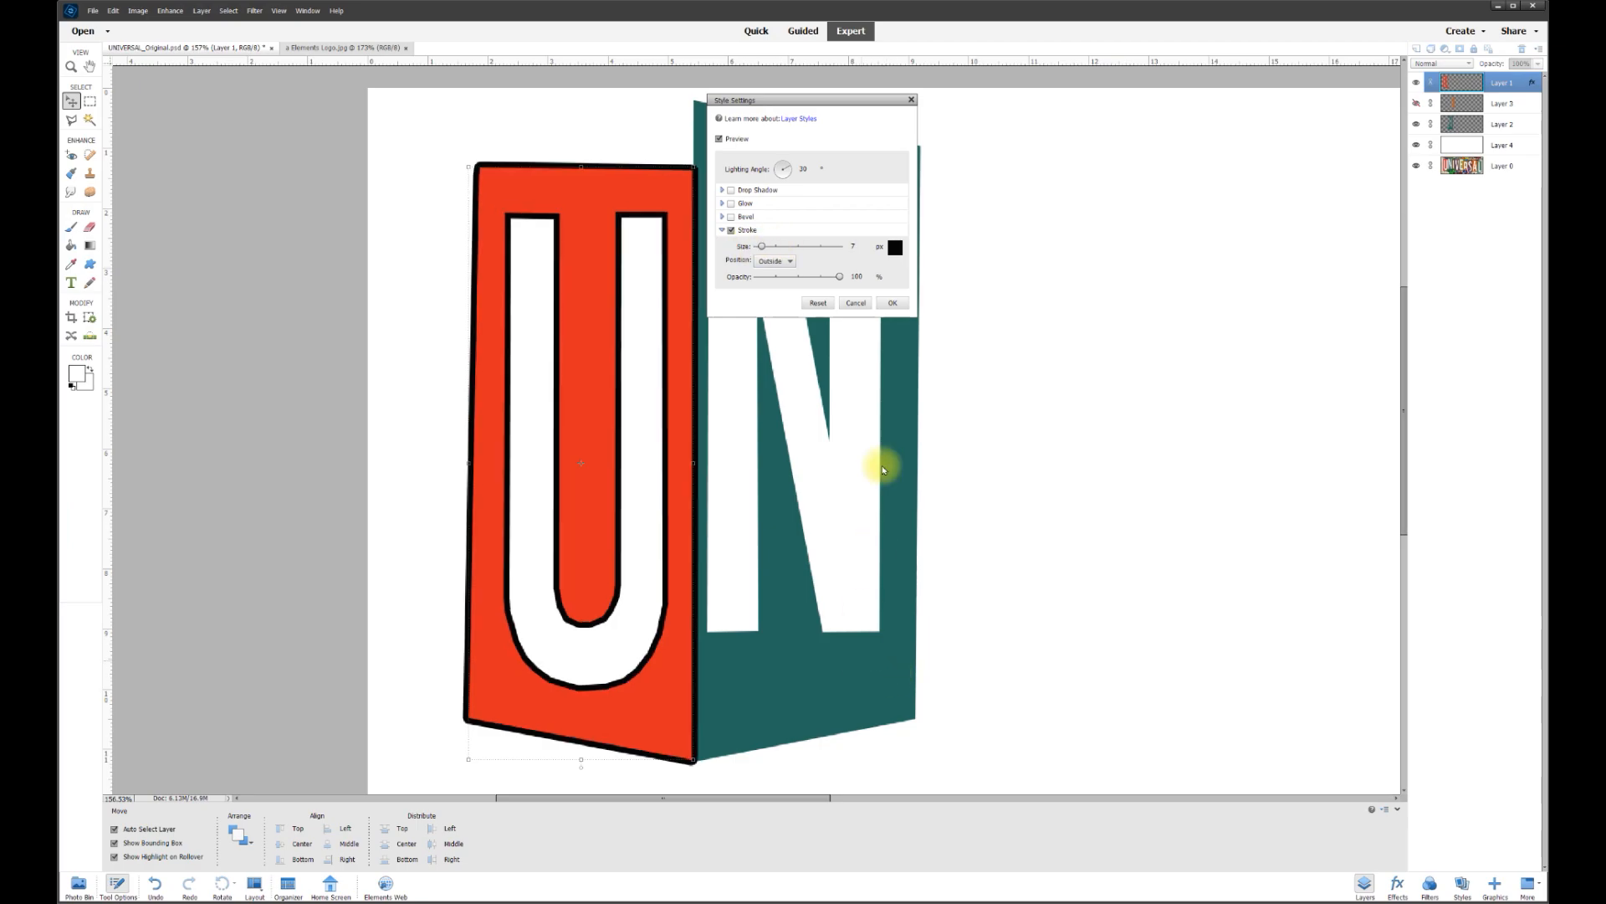
click(891, 304)
Add a matching 7 px black outside stroke to the teal N panel's layer style
click(835, 708)
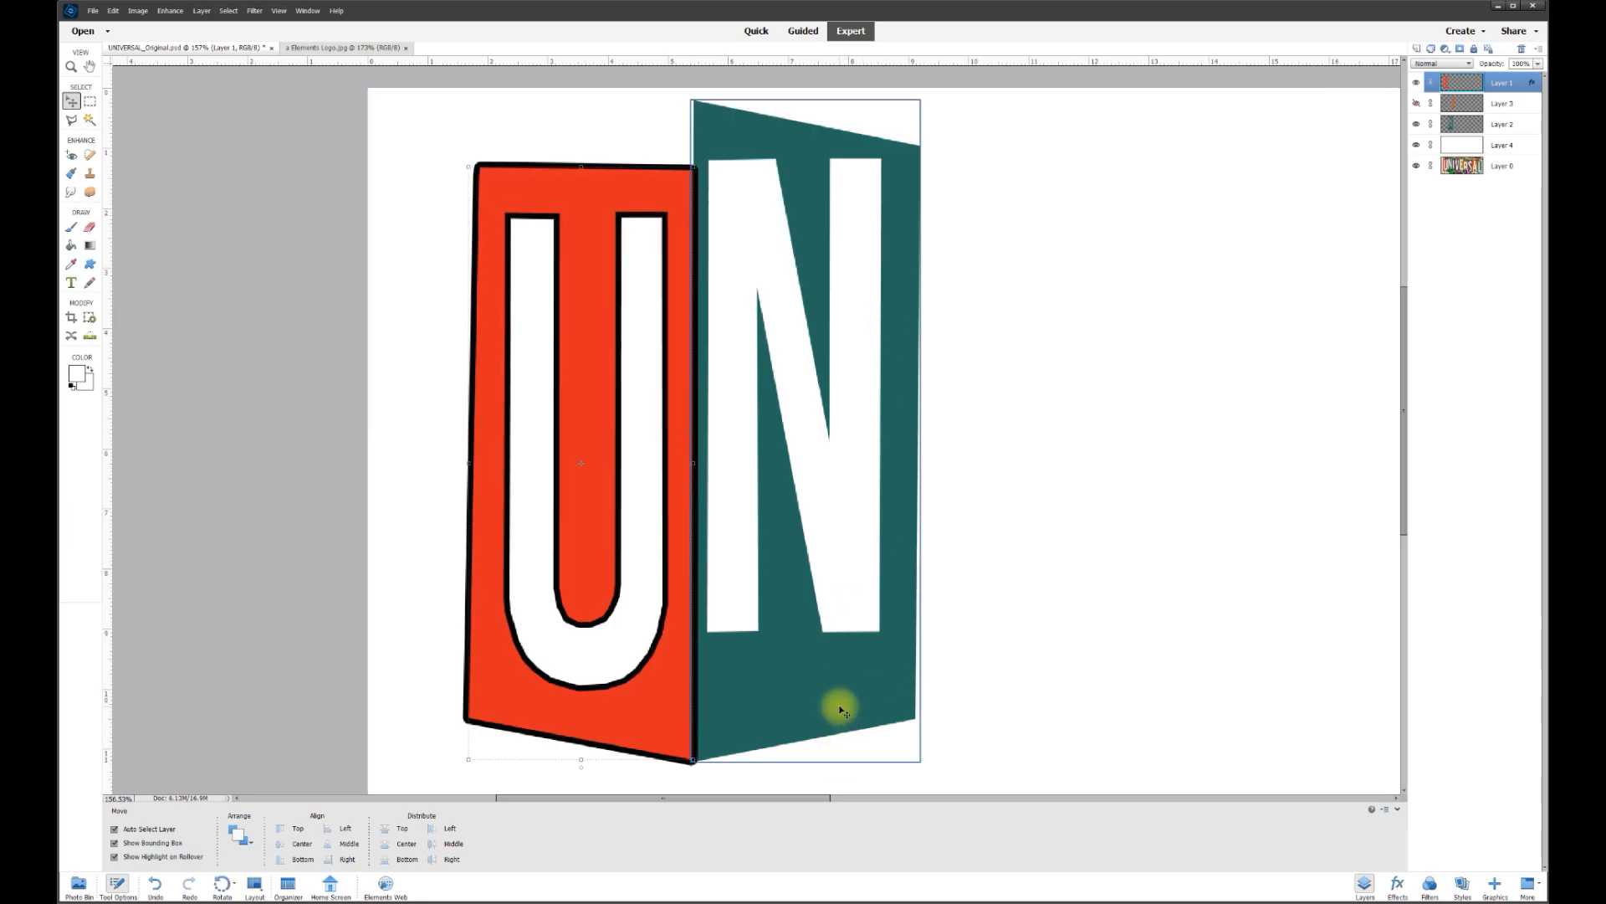
right_click(824, 695)
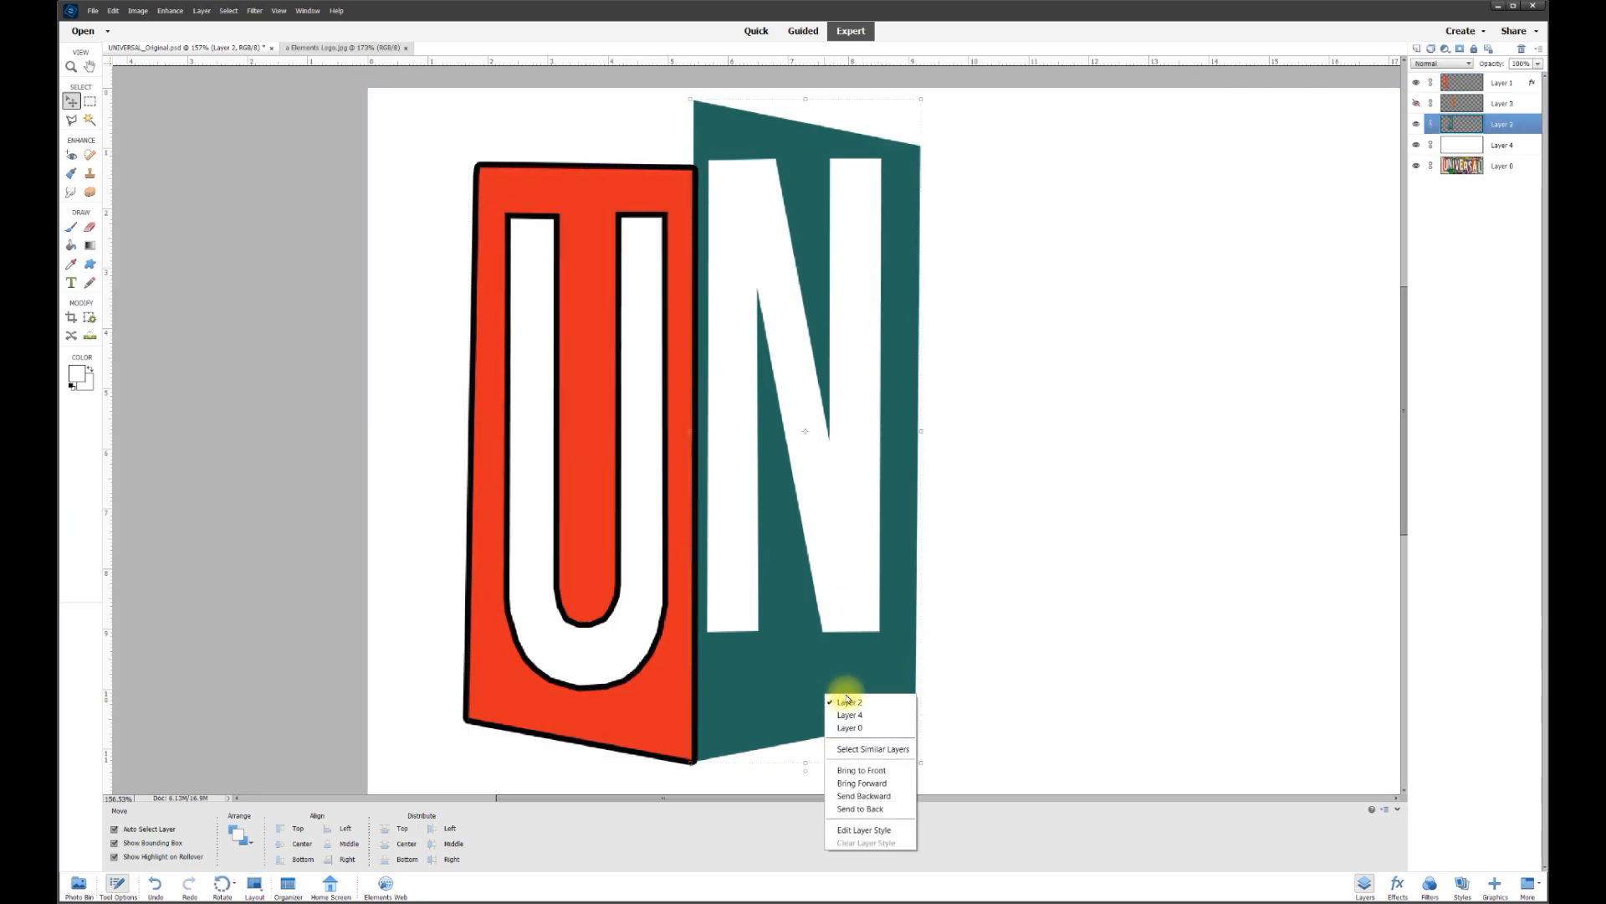
click(861, 834)
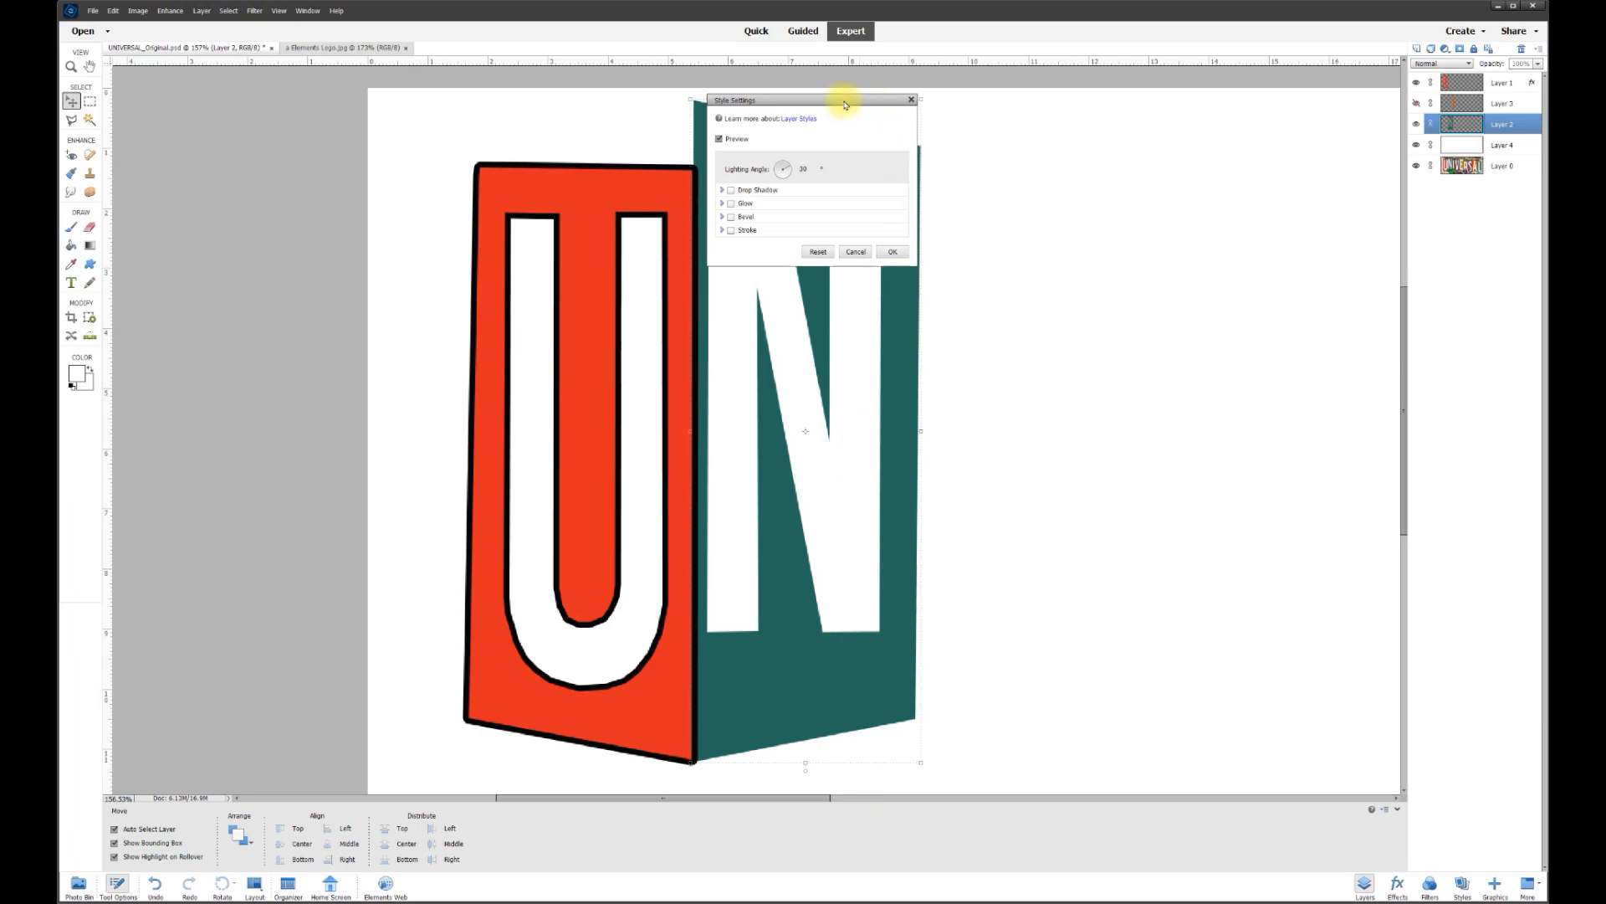
drag(843, 105, 1097, 116)
click(986, 242)
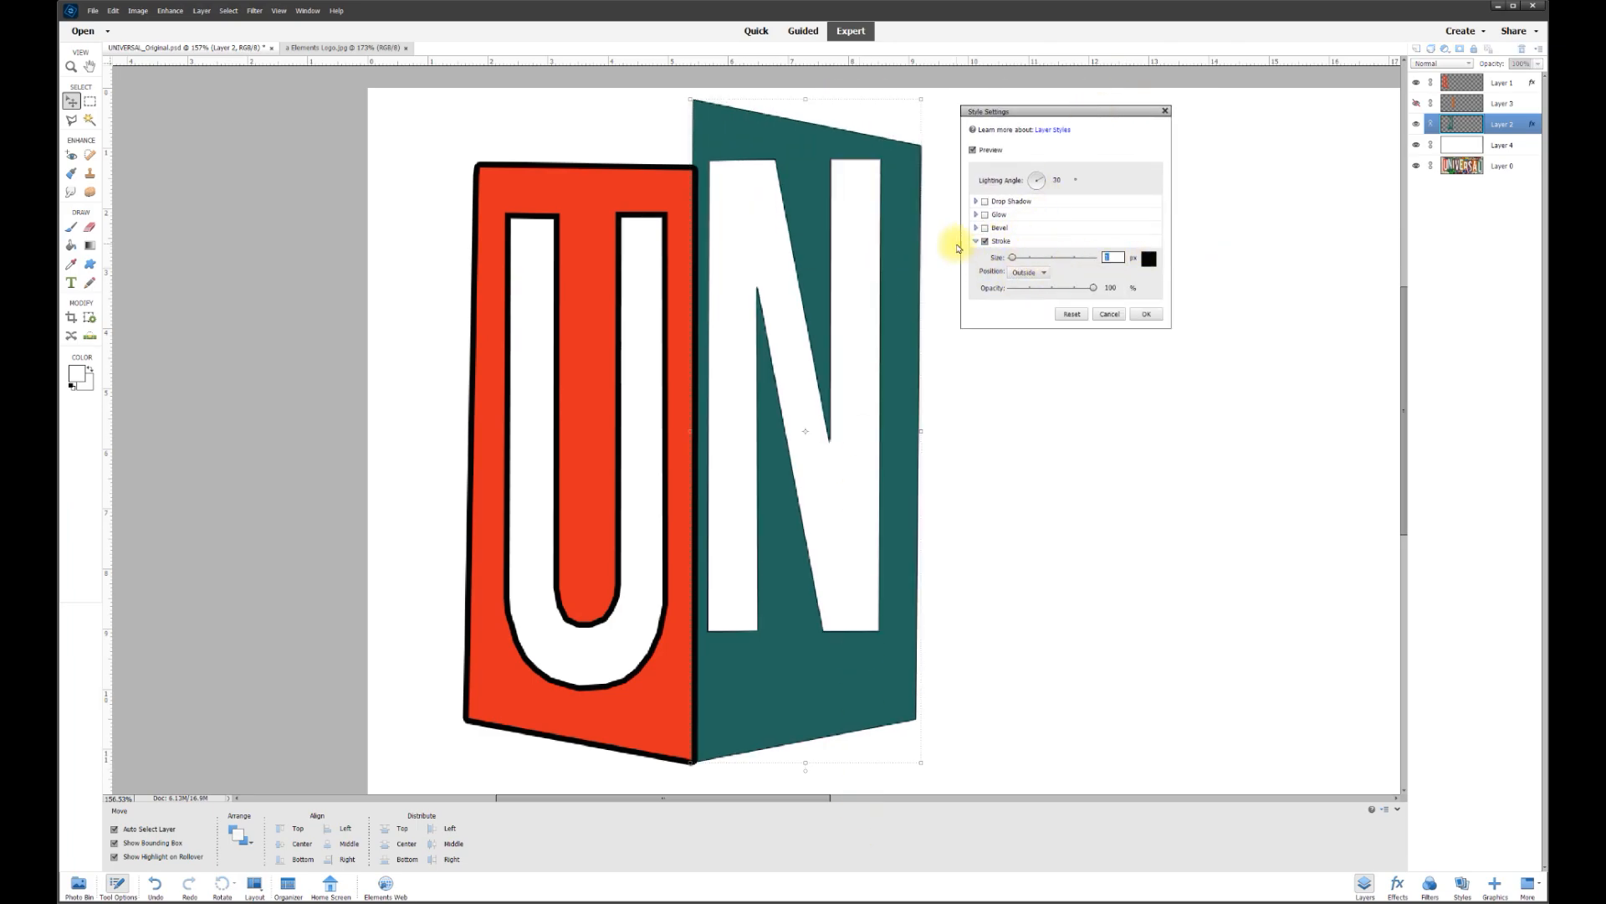
text(7)
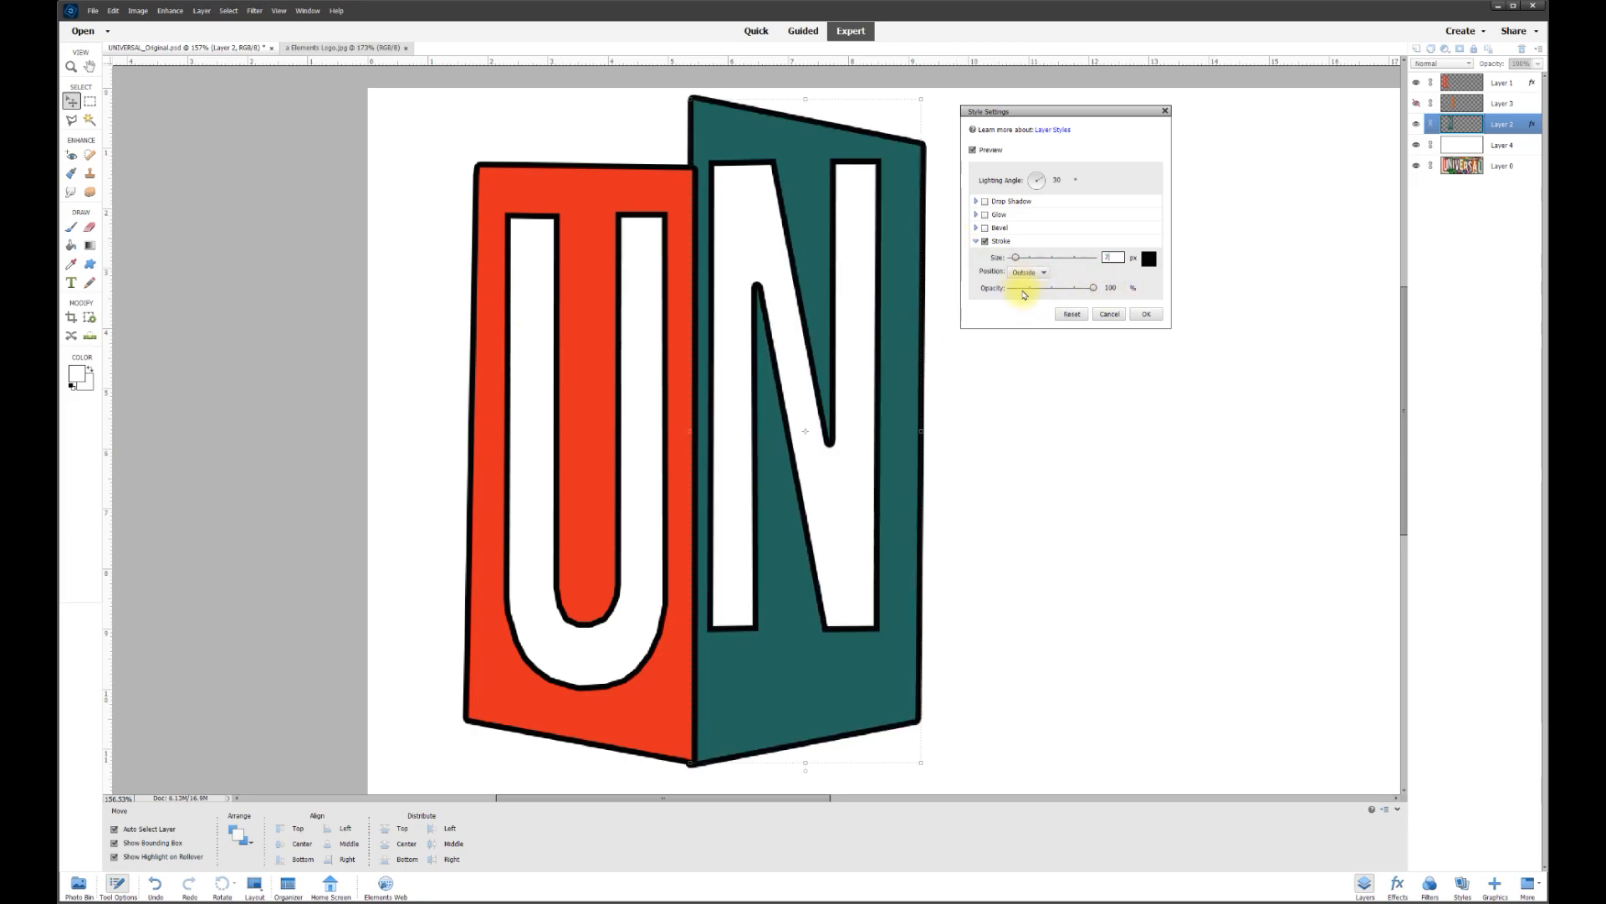
click(1147, 315)
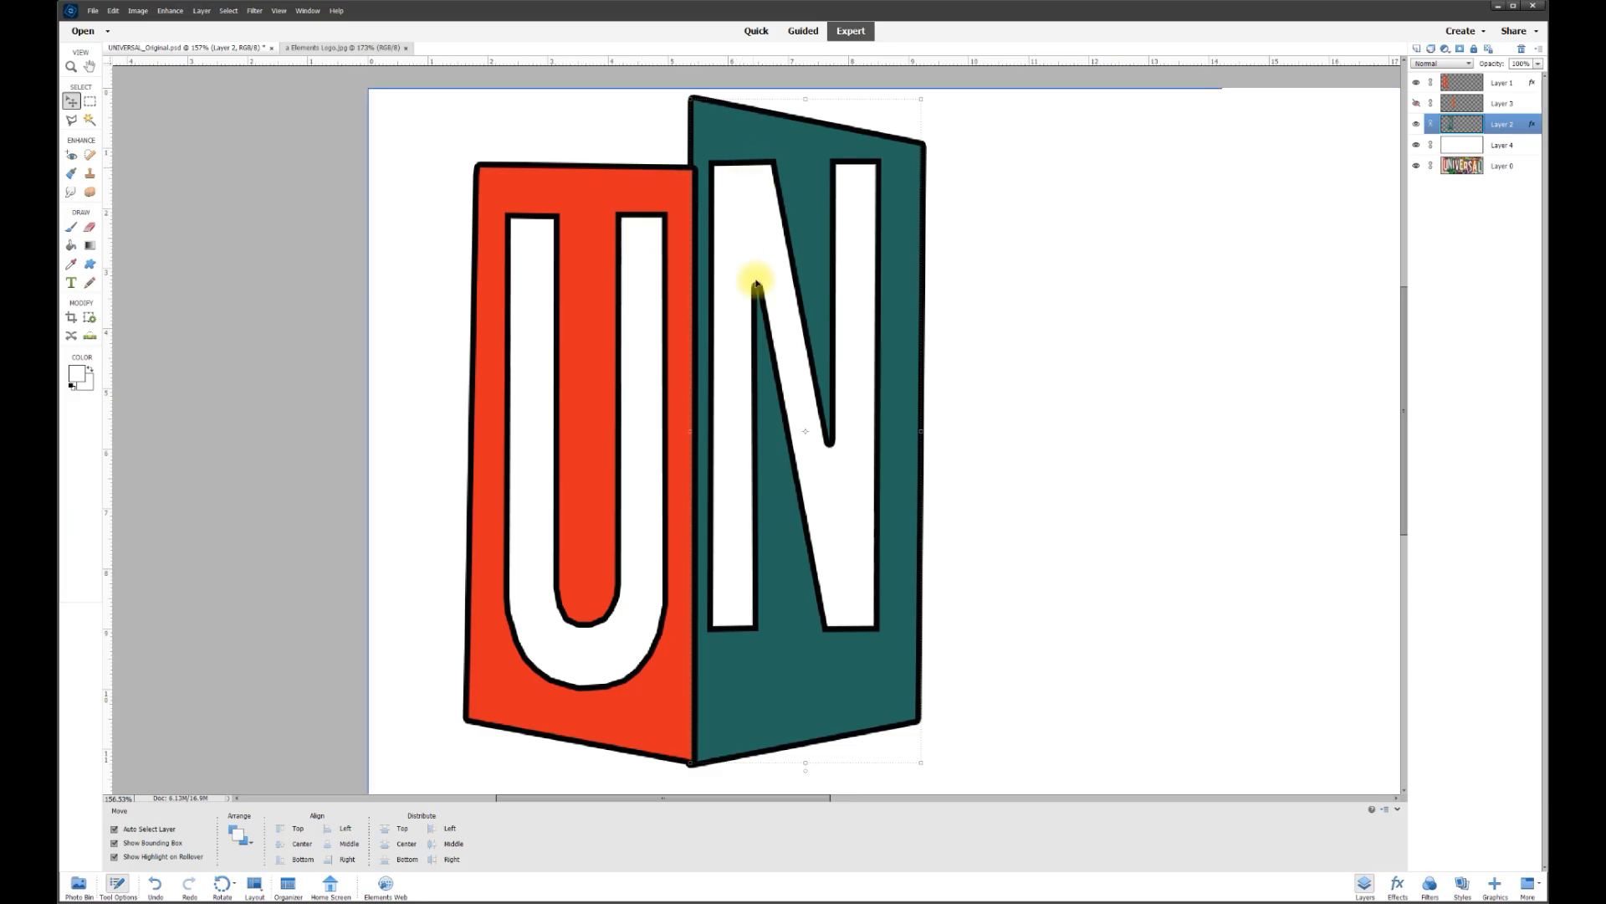
Hide the white layer to expose the original sign and set the teal N panel's stroke size to 5 px
scroll(1049, 385, down, 1)
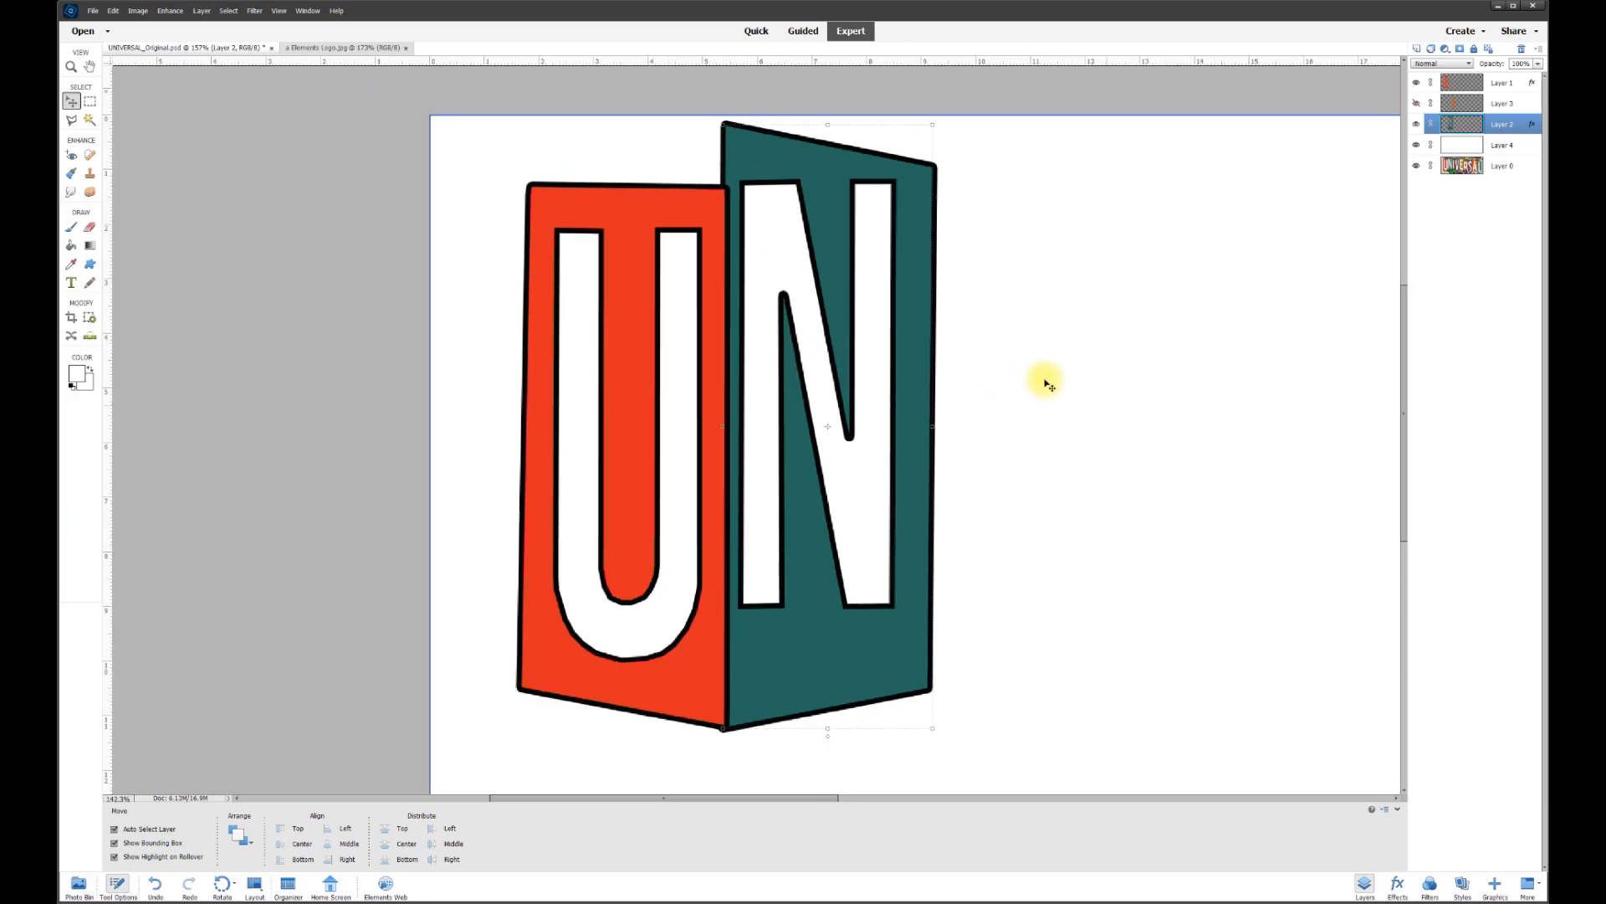
click(1416, 147)
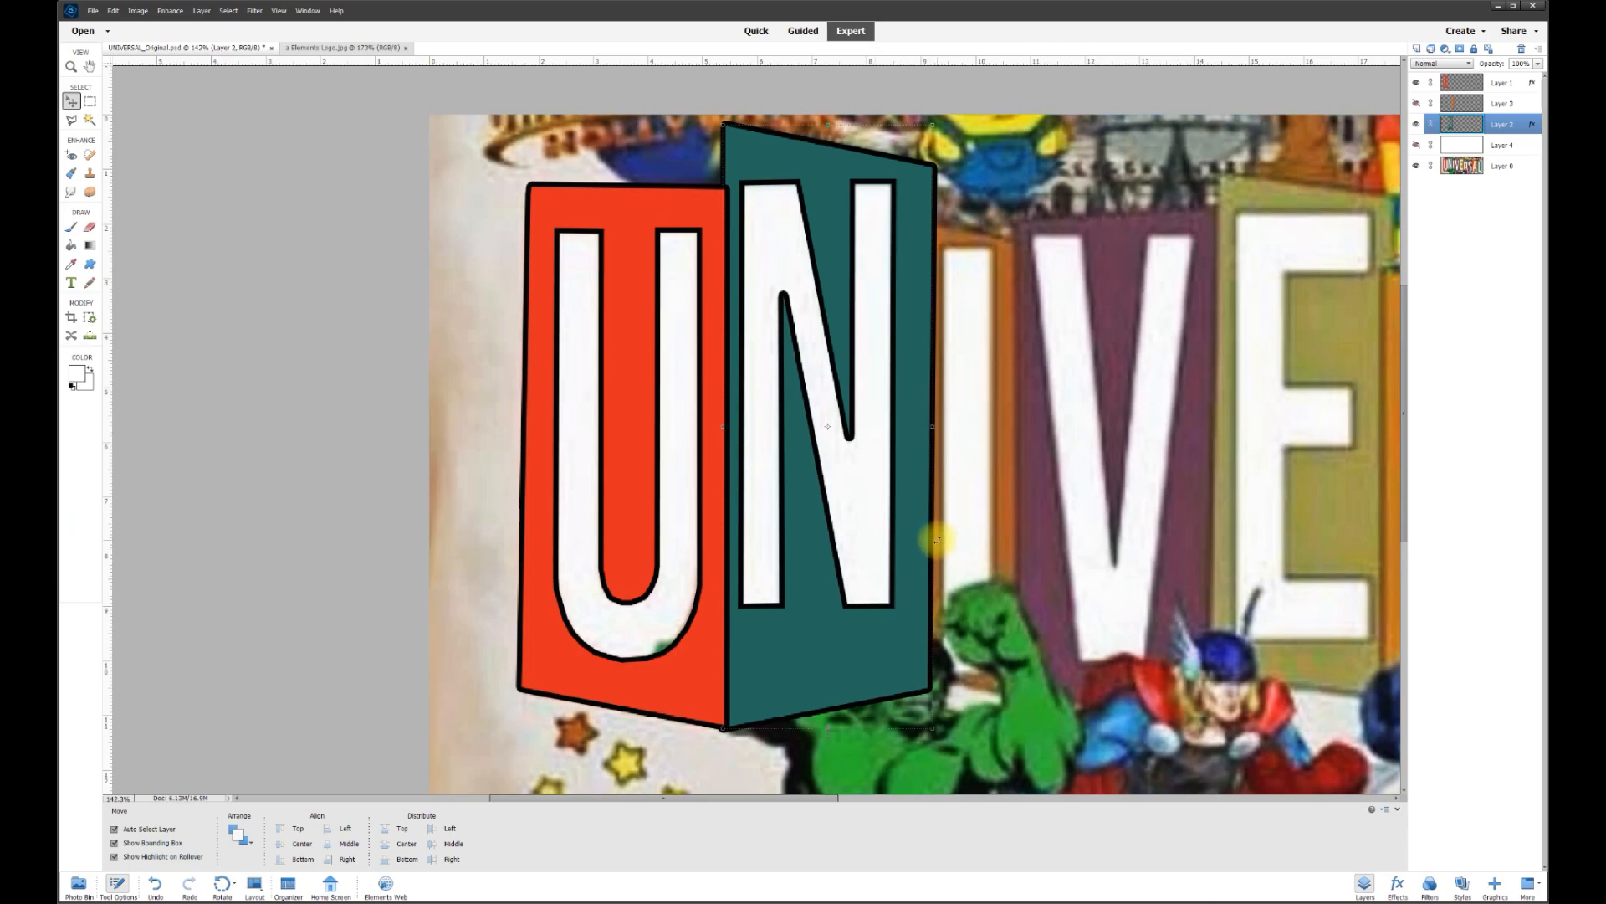
right_click(894, 660)
click(928, 784)
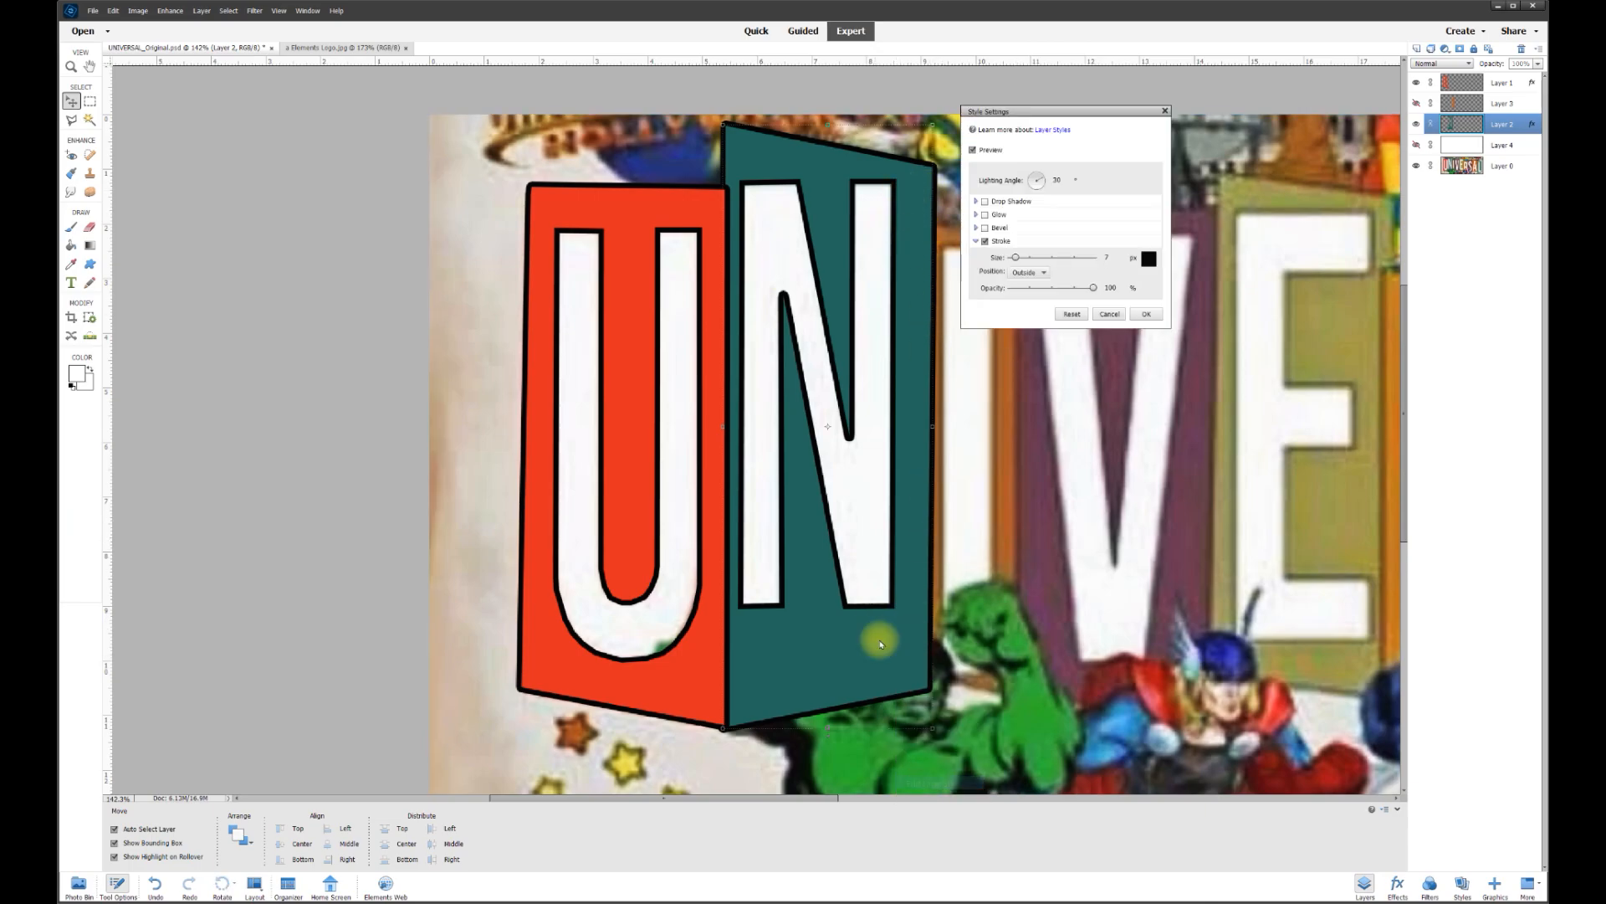
text(5)
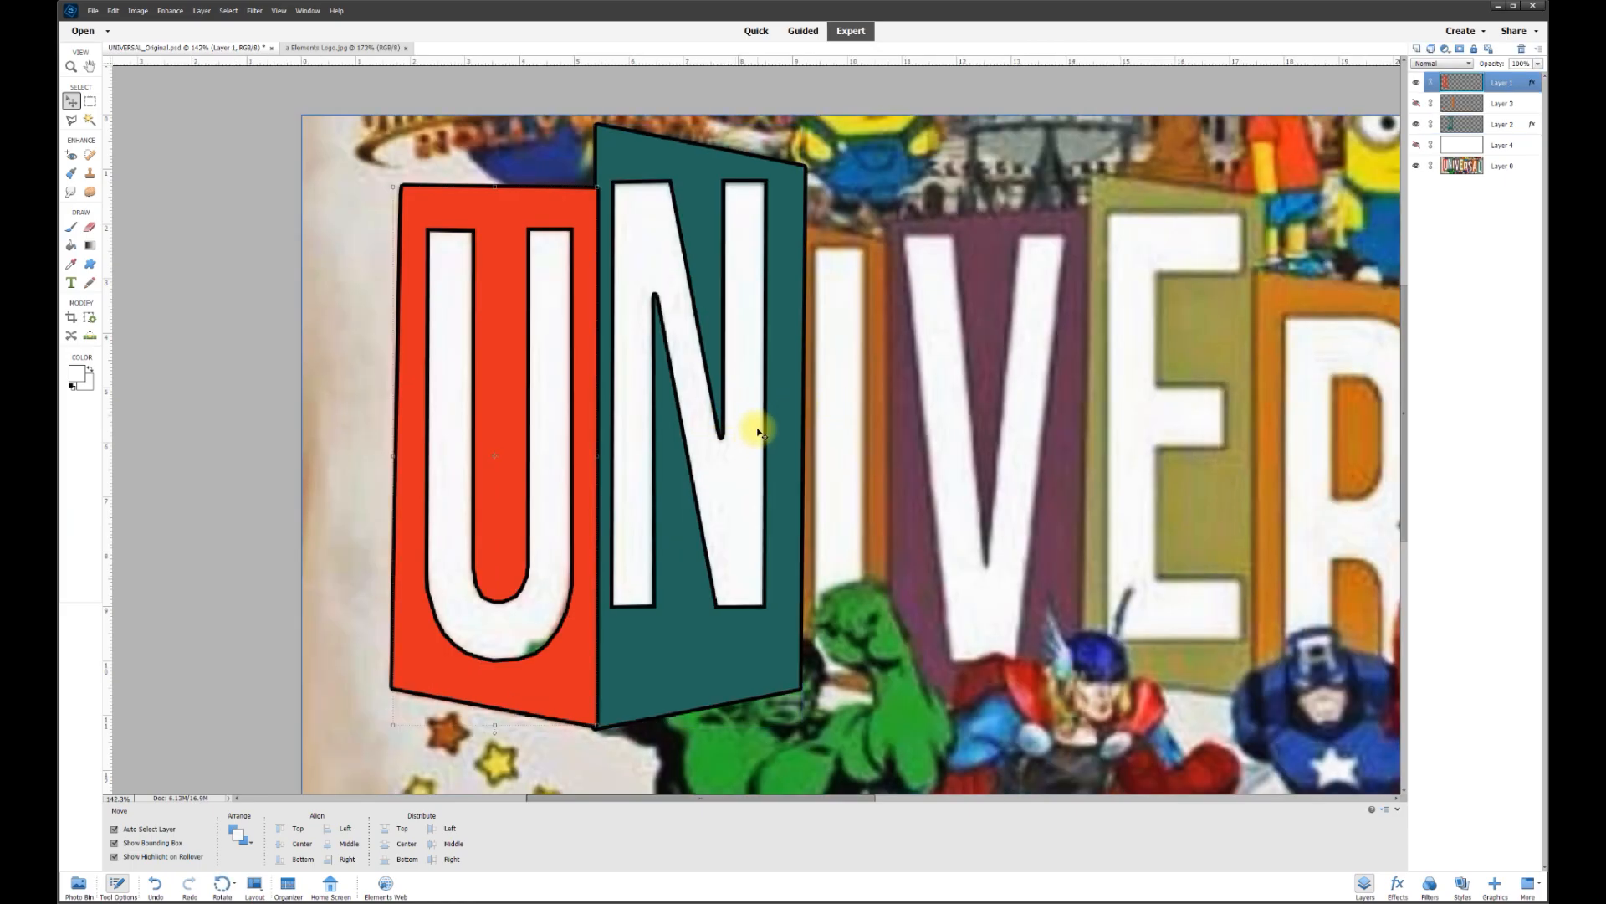
Show the white layer again and review the outlined U and N panels against it
click(1416, 147)
scroll(1027, 502, down, 2)
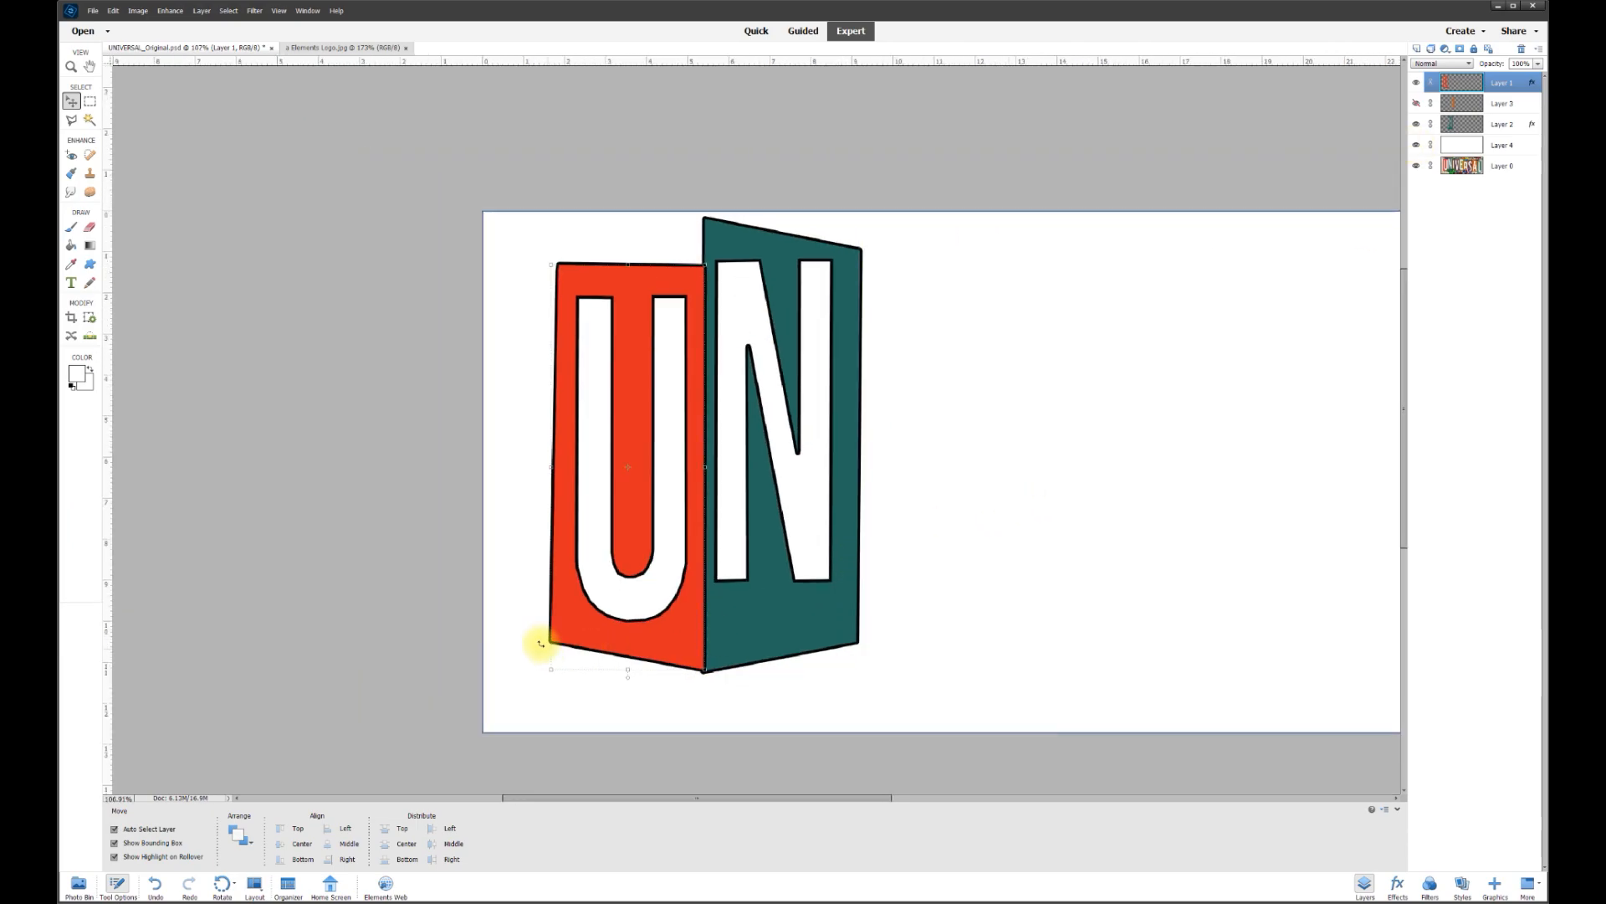
drag(722, 799, 783, 798)
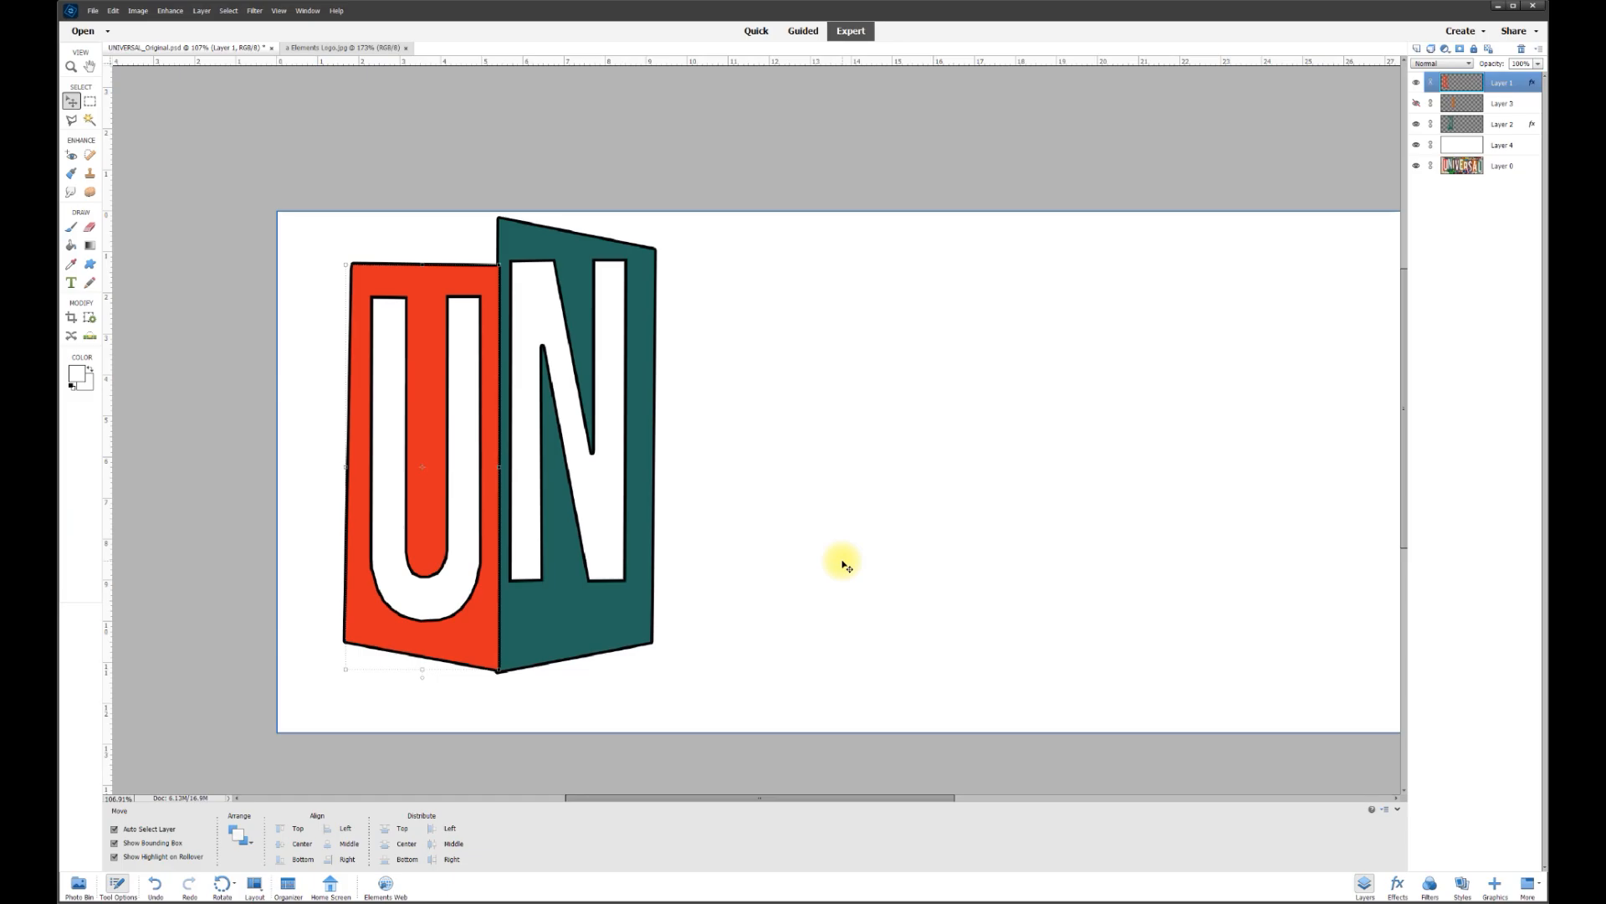
drag(861, 795, 895, 797)
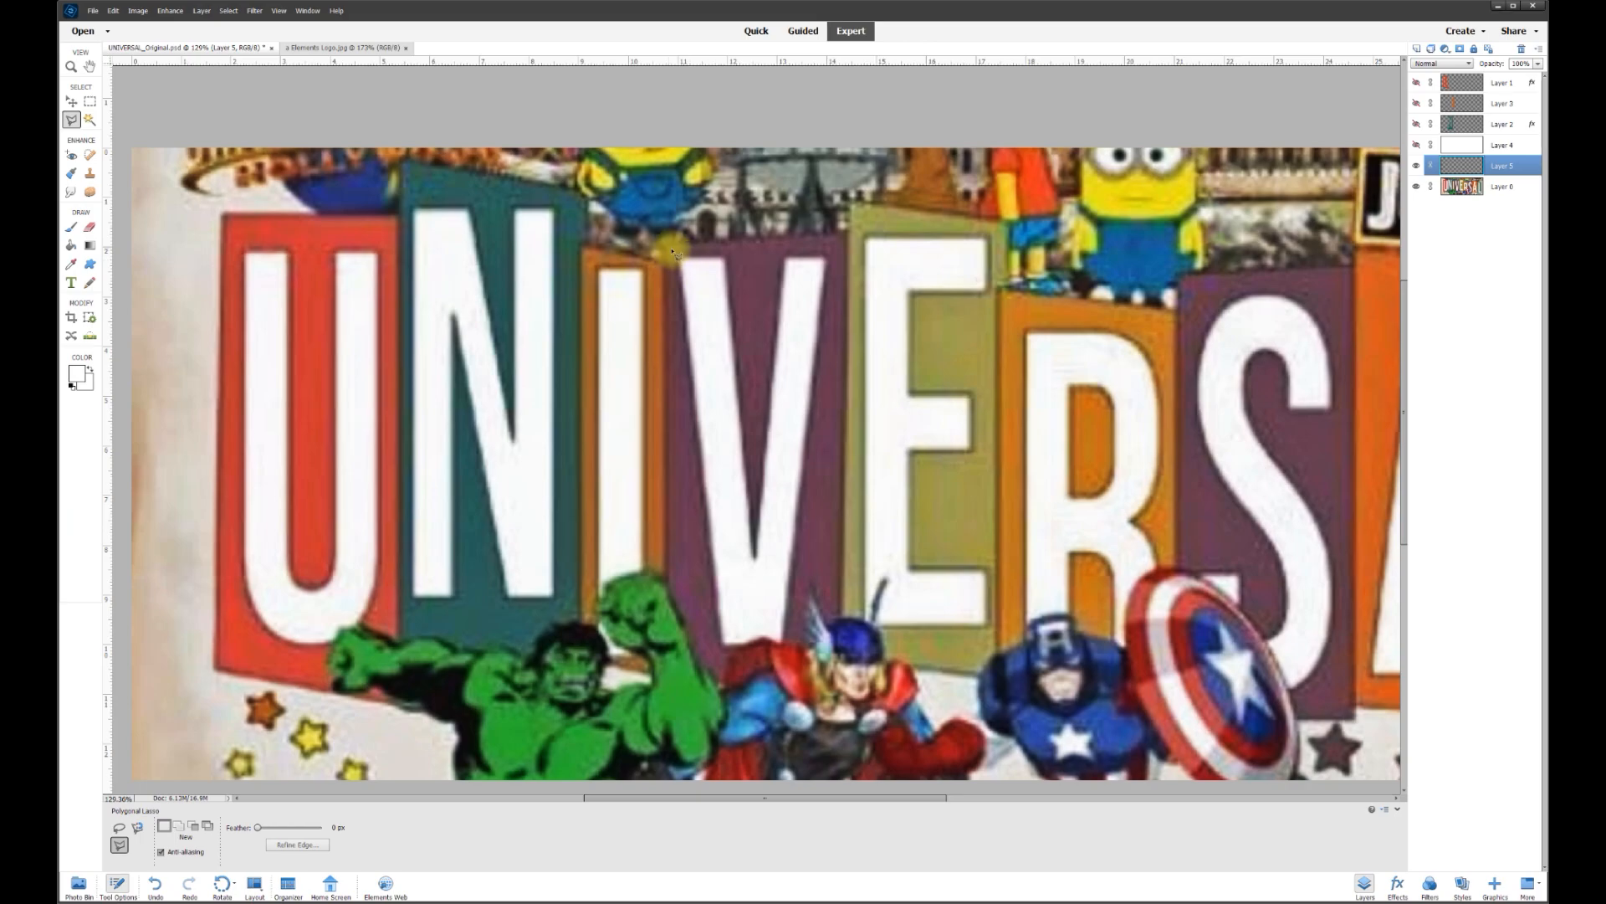
Outline the purple V panel from corner to corner with the Polygonal Lasso, closing the selection behind the characters
click(665, 245)
click(849, 234)
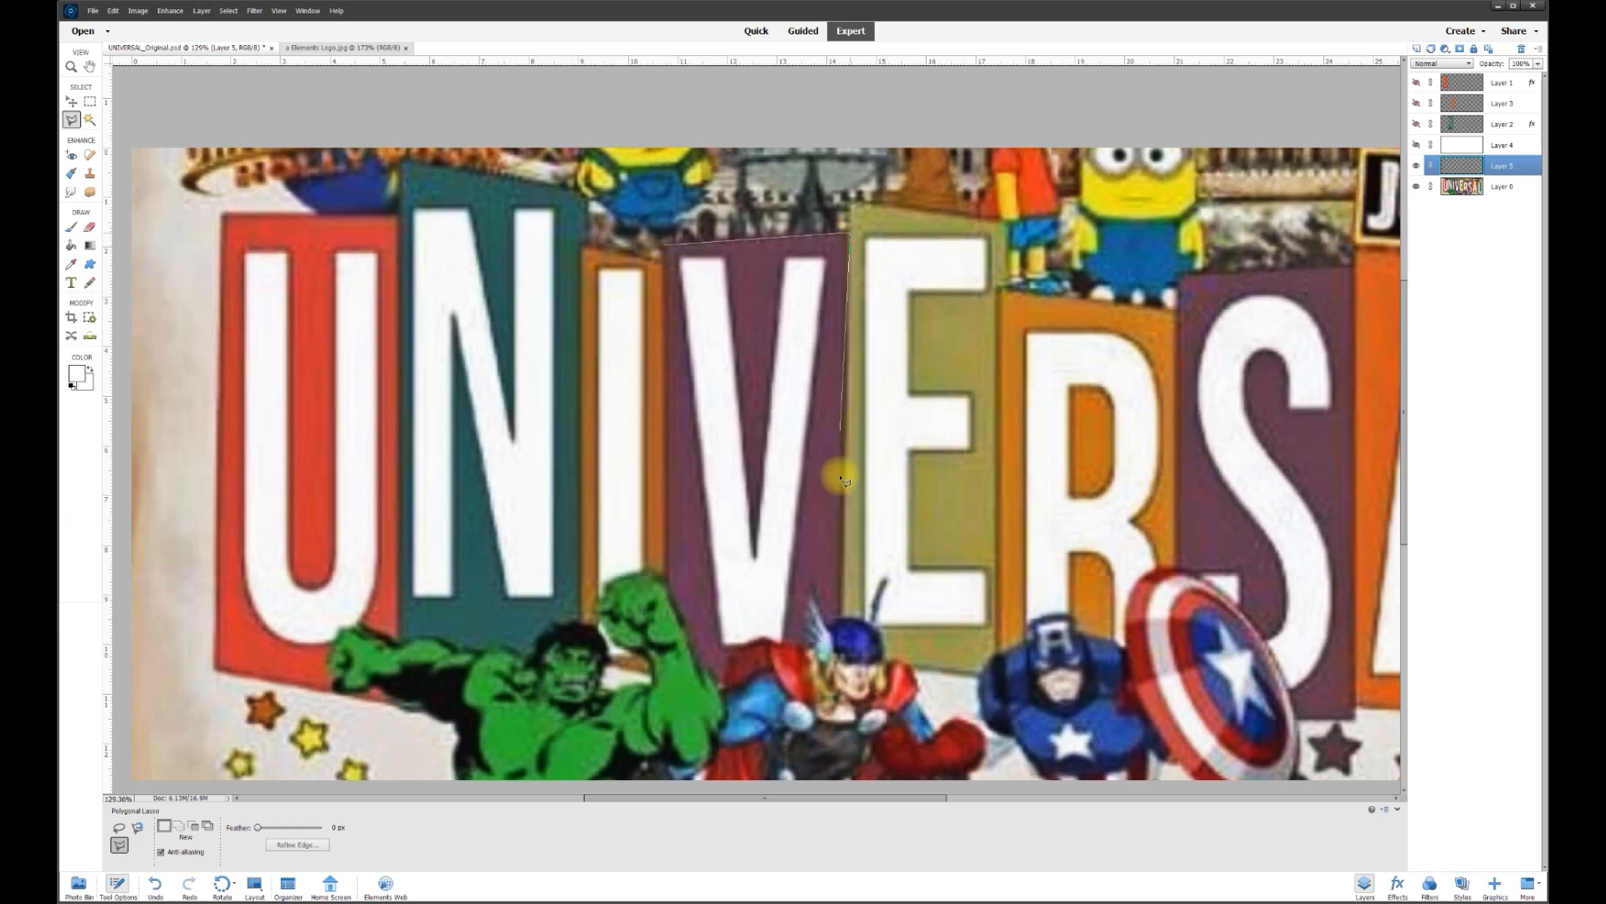
click(842, 661)
double_click(667, 686)
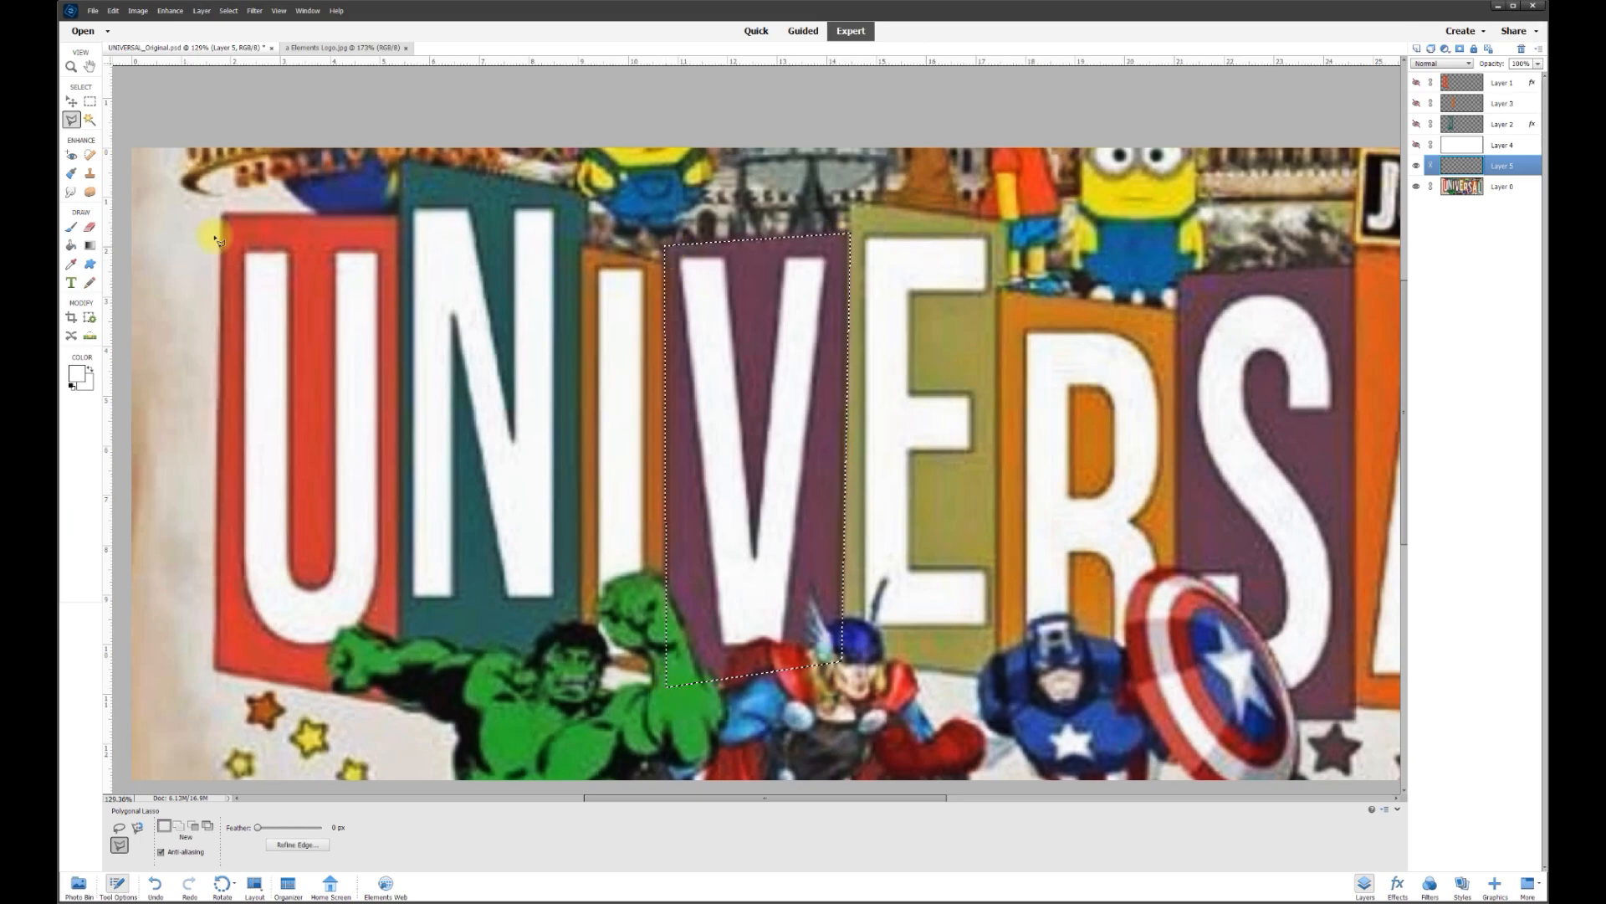
Sample the V panel's purple as the foreground color, fill the selection with it on the new layer, and deselect
click(72, 264)
click(812, 341)
click(77, 373)
click(724, 278)
click(887, 186)
click(71, 245)
click(760, 384)
key(ctrl+d)
Add a new layer, hide the V panel's layer, and outline the olive E panel's four corners with the Polygonal Lasso
key(ctrl+shift+alt+n)
click(1417, 166)
key(l)
click(849, 200)
click(1007, 223)
click(1006, 678)
double_click(843, 657)
Sample the E panel's olive color as the foreground color and fill the E selection with it
key(i)
click(983, 383)
click(77, 373)
click(887, 187)
key(k)
click(849, 451)
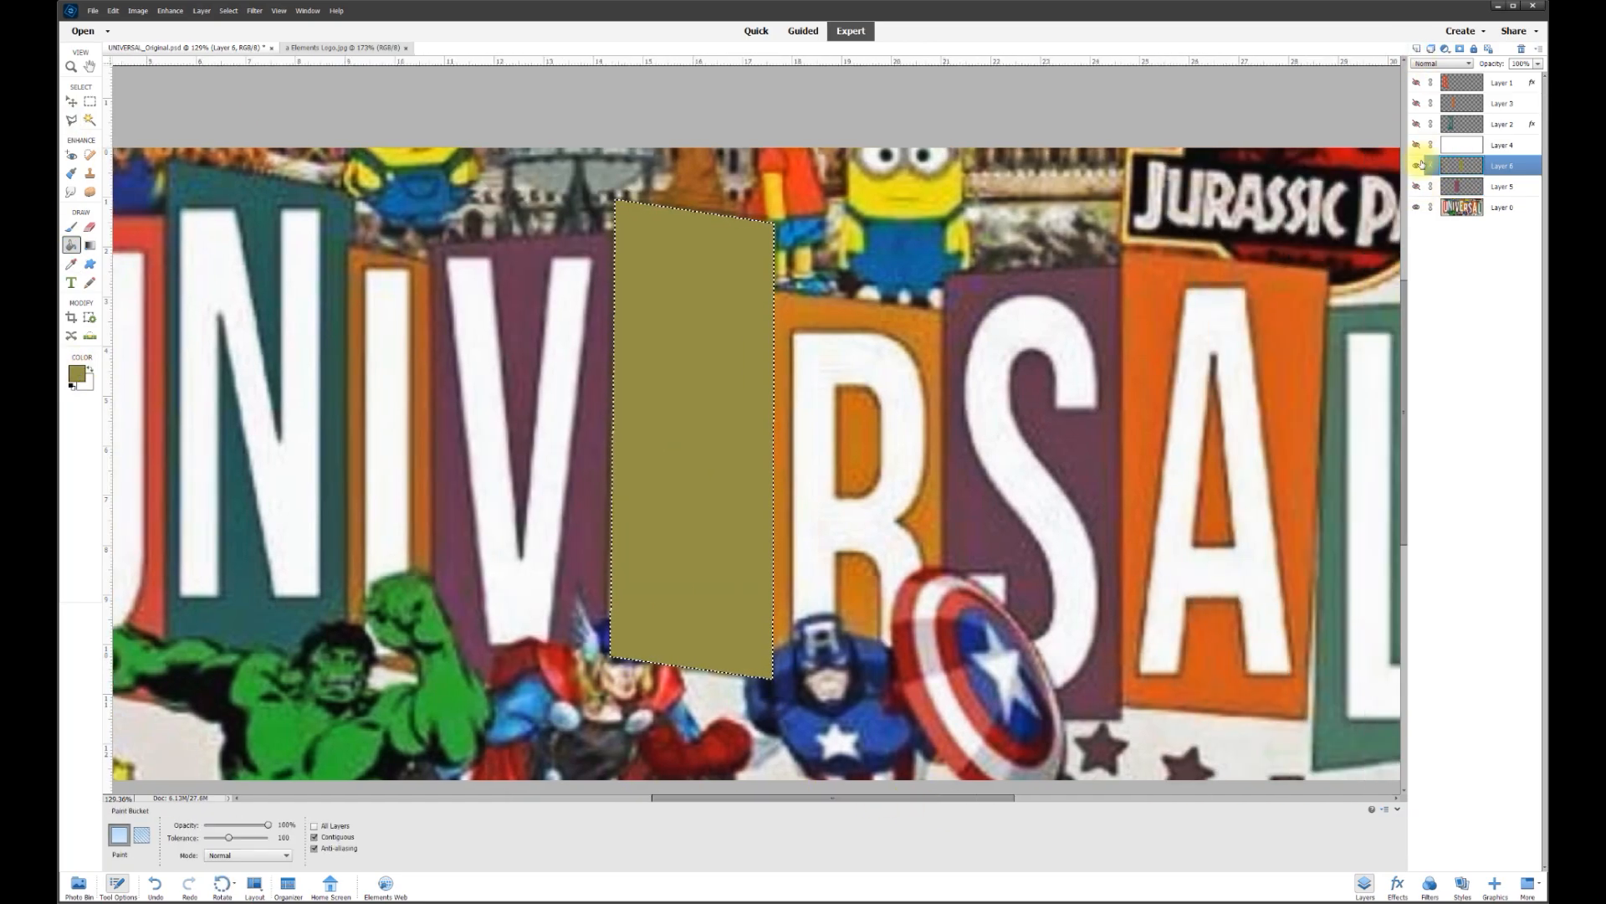
Hide the E panel's layer, add a new layer, and outline the orange R panel with the Polygonal Lasso
click(1417, 166)
key(ctrl+shift+alt+n)
click(766, 291)
click(946, 313)
click(944, 688)
double_click(764, 699)
Sample the R panel's orange as the foreground color and fill the R selection with it on the new layer
click(71, 264)
click(77, 373)
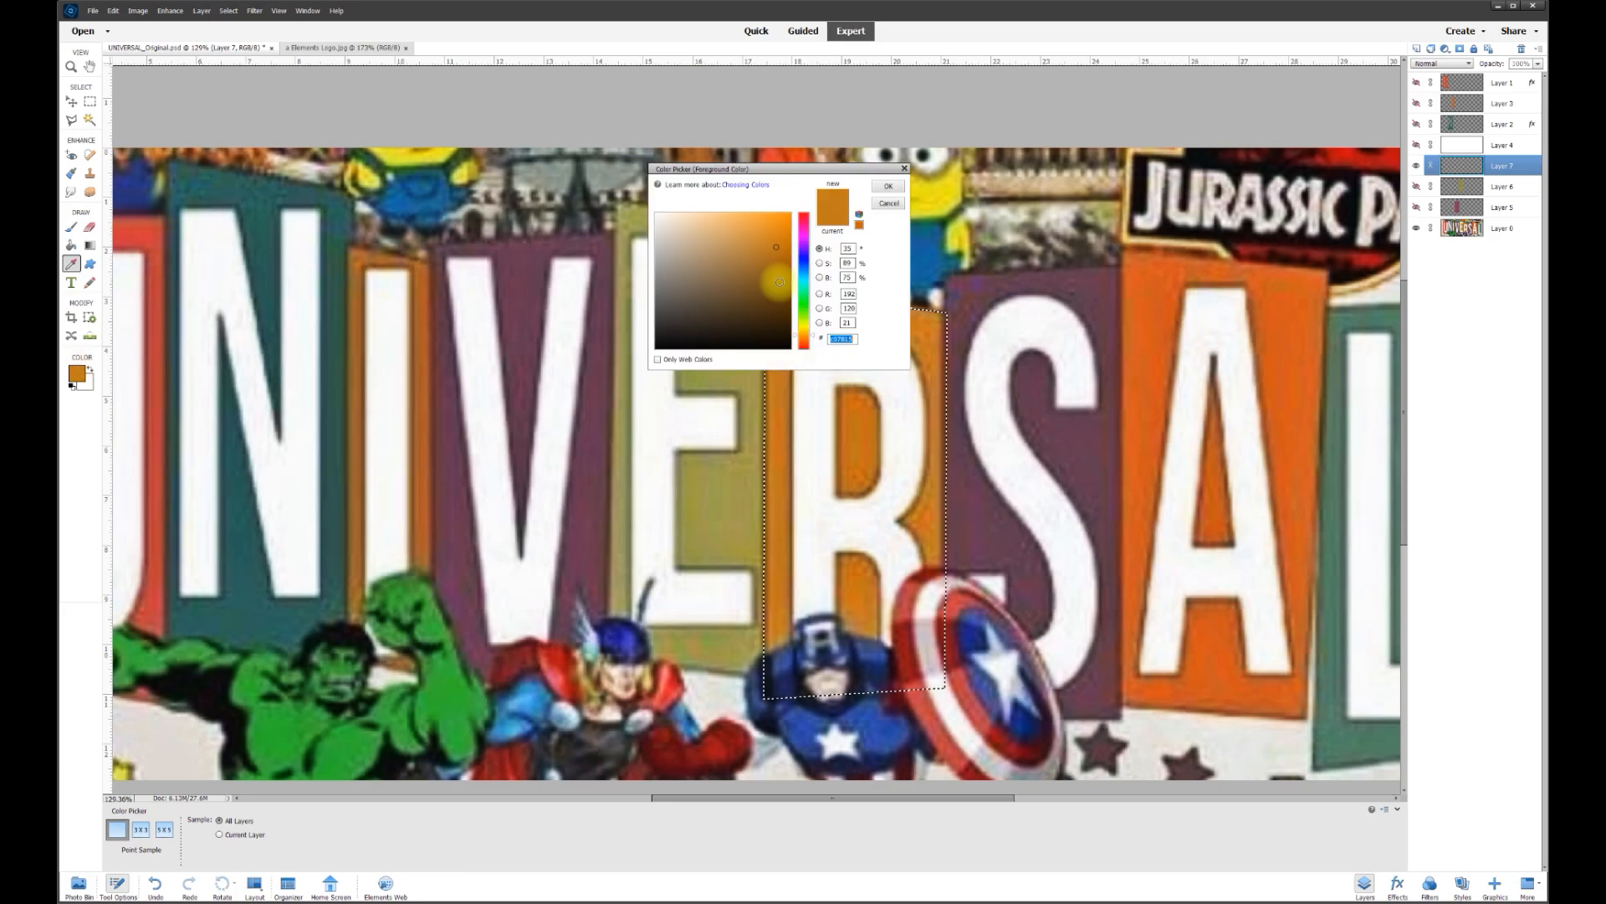
click(888, 186)
click(71, 244)
click(862, 506)
Hide the R panel's layer, add a new layer, and outline the purple S panel's four corners with the Polygonal Lasso
click(1416, 166)
click(1417, 49)
scroll(992, 435, right, 6)
scroll(992, 436, down, 1)
click(71, 120)
click(724, 690)
click(724, 239)
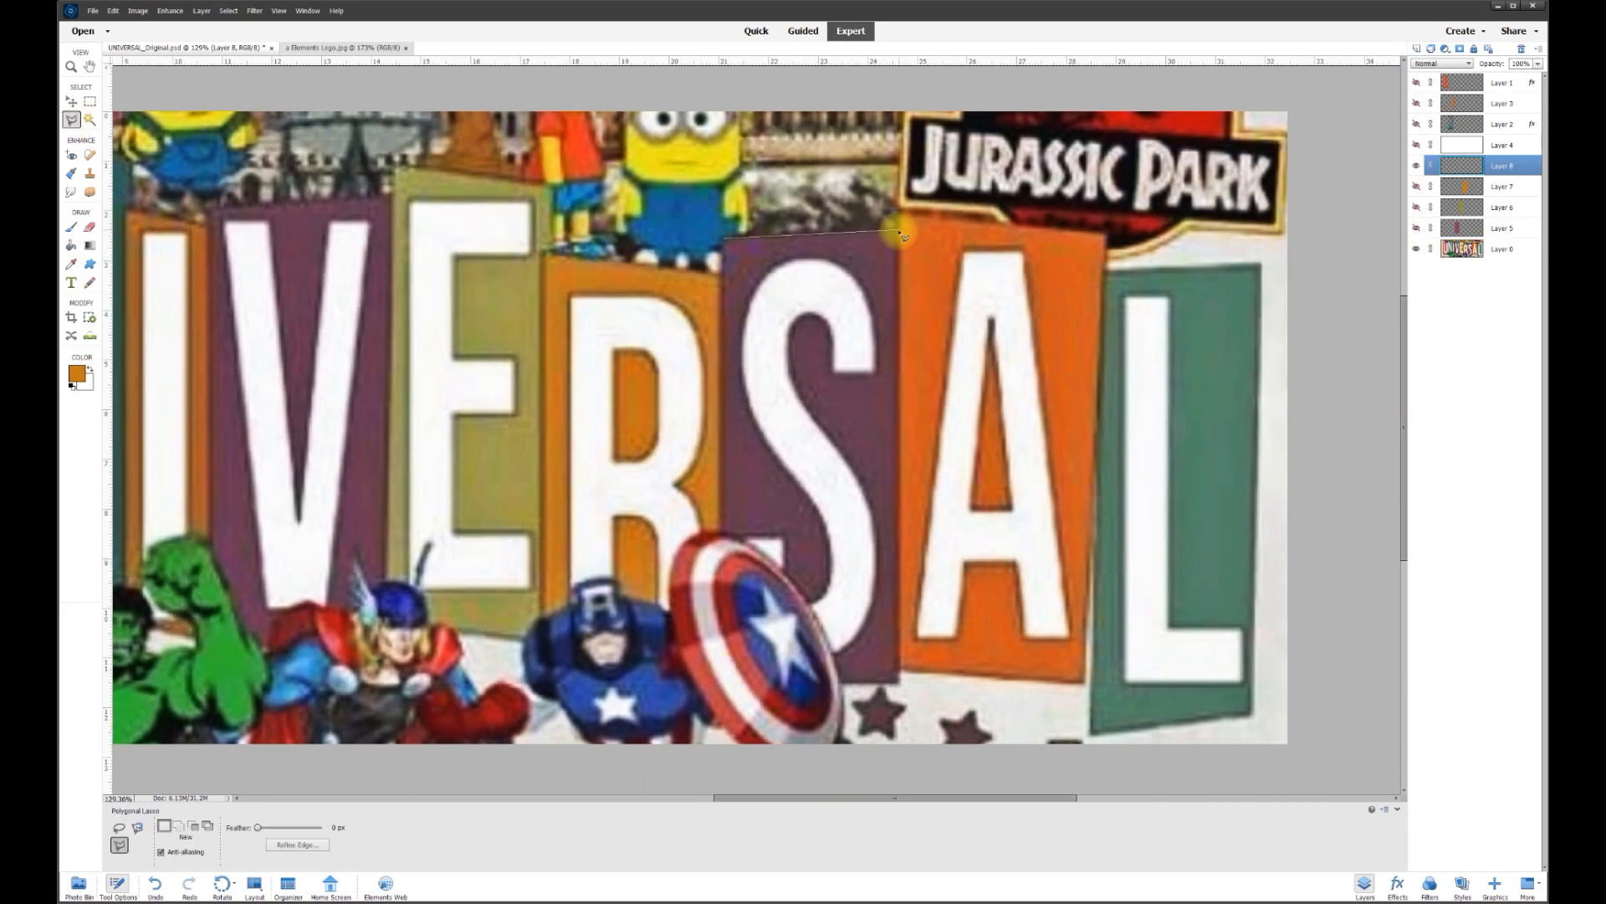
double_click(724, 689)
Sample the S panel's purple as the foreground color and fill the S selection with it
click(77, 373)
click(736, 419)
click(887, 186)
click(71, 244)
click(778, 437)
Hide the S panel's layer, add a new layer, and outline the orange A panel with the Polygonal Lasso
click(1416, 166)
click(1416, 48)
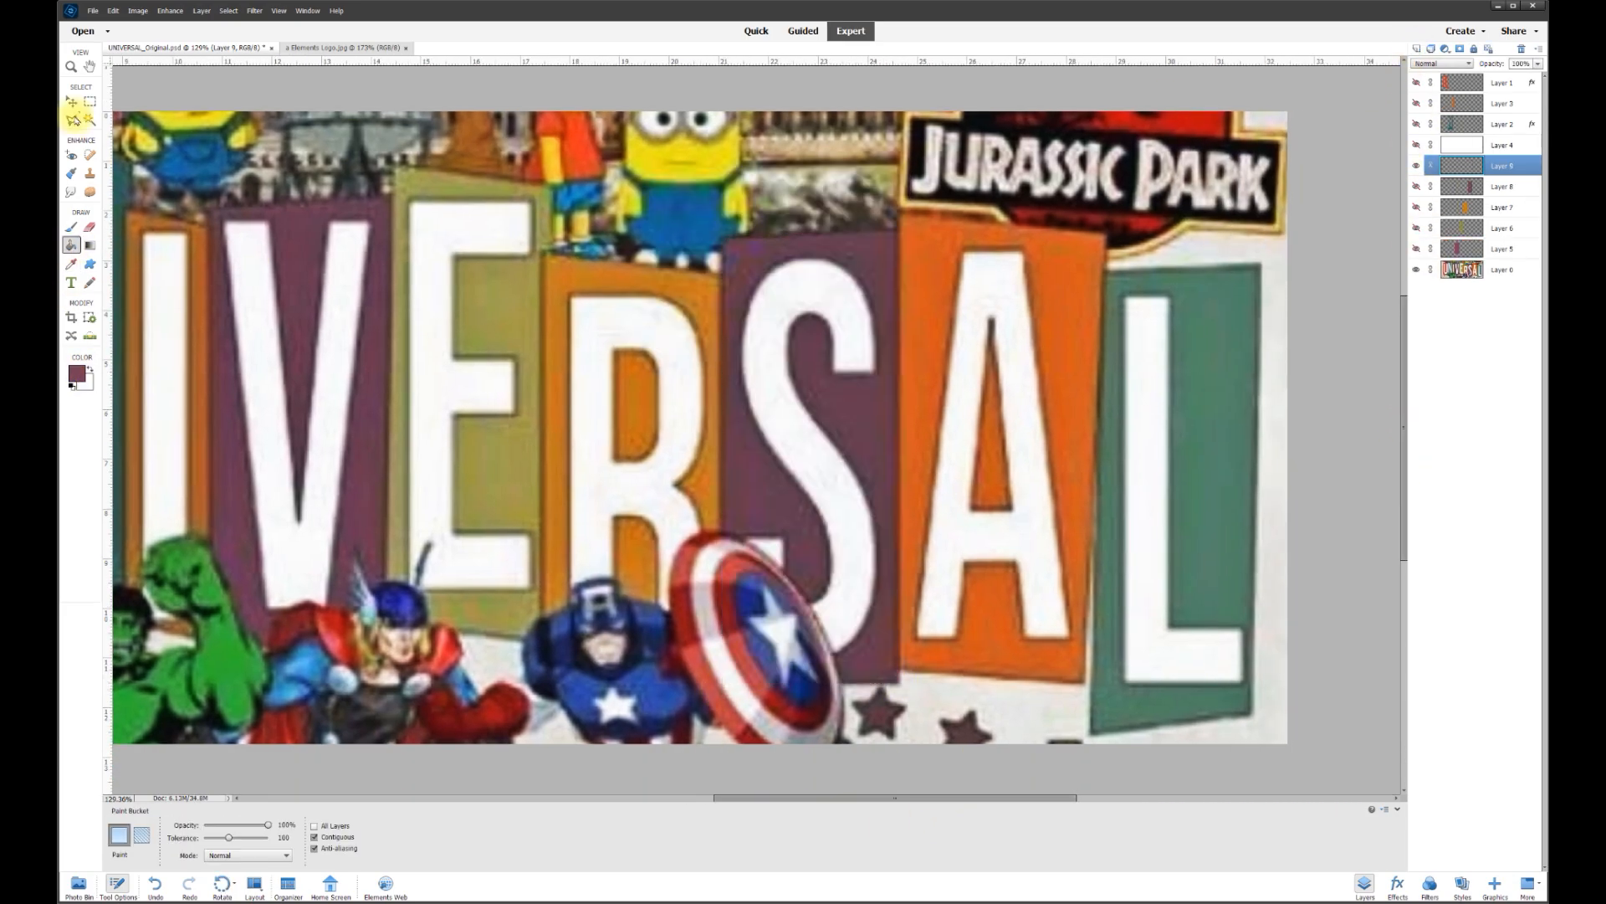
click(1084, 683)
double_click(900, 669)
Sample the A panel's orange as the foreground color and fill the A selection with it
click(77, 373)
click(946, 351)
click(887, 186)
click(71, 244)
click(1004, 376)
Hide the A panel's layer, add a new layer, and outline the green L panel with the Polygonal Lasso
click(1416, 166)
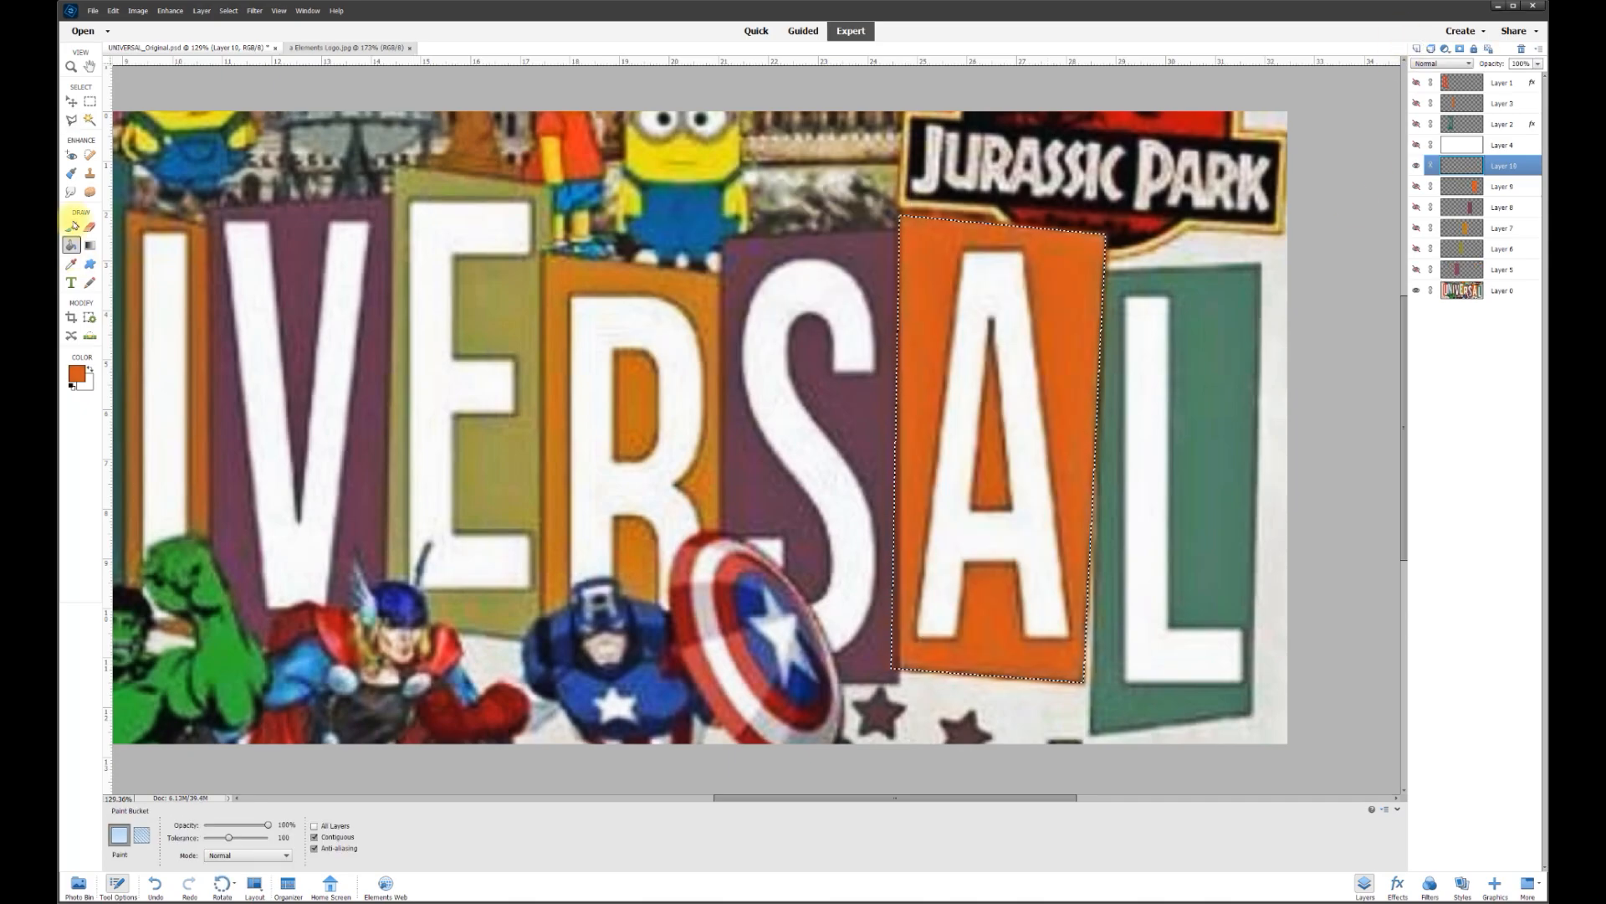
click(1106, 271)
click(1260, 264)
double_click(1250, 712)
Sample the L panel's green as the foreground color and fill the L selection with it
click(77, 373)
click(1208, 466)
click(886, 186)
click(71, 244)
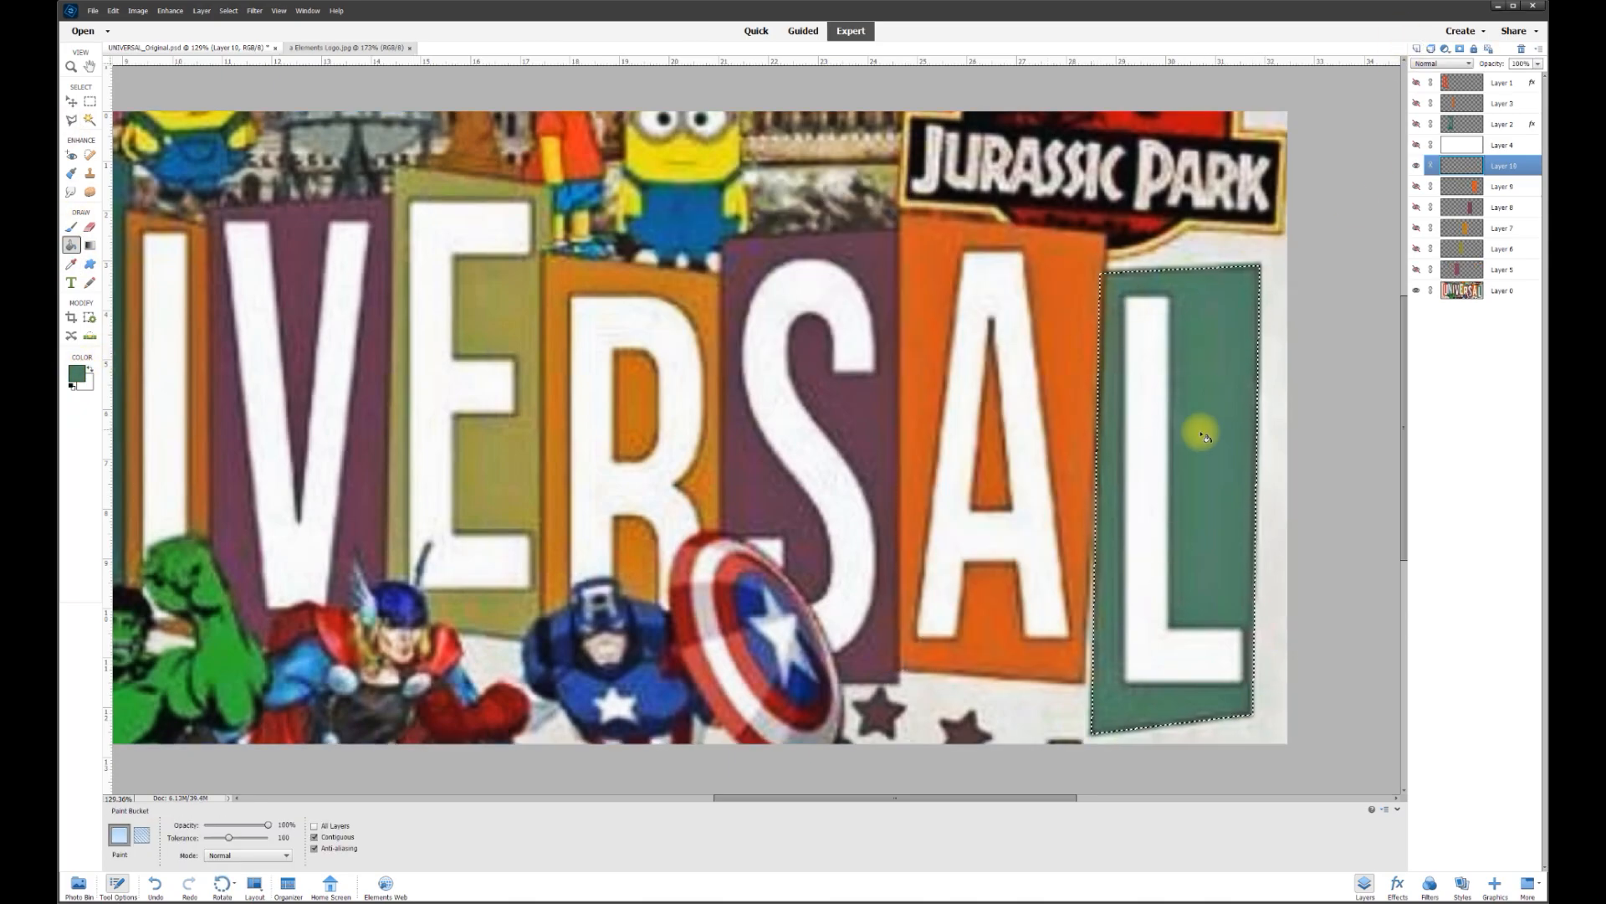
click(1221, 422)
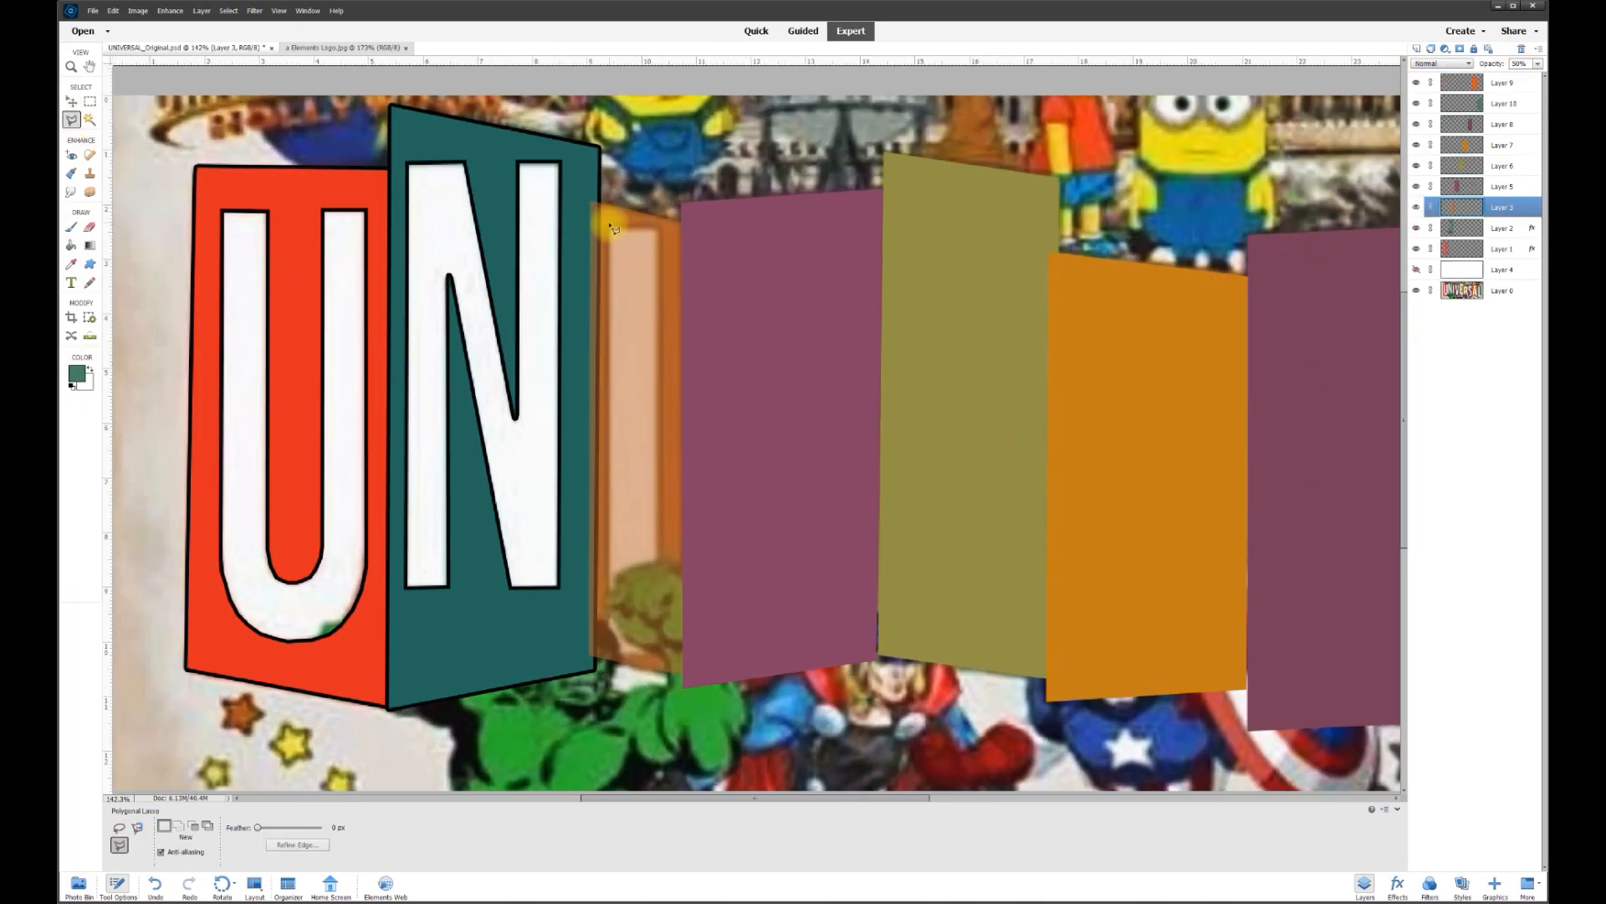
Cut the letter I out of its orange panel with the Polygonal Lasso, deselect, and restore the layer to 100% opacity
click(660, 224)
click(660, 636)
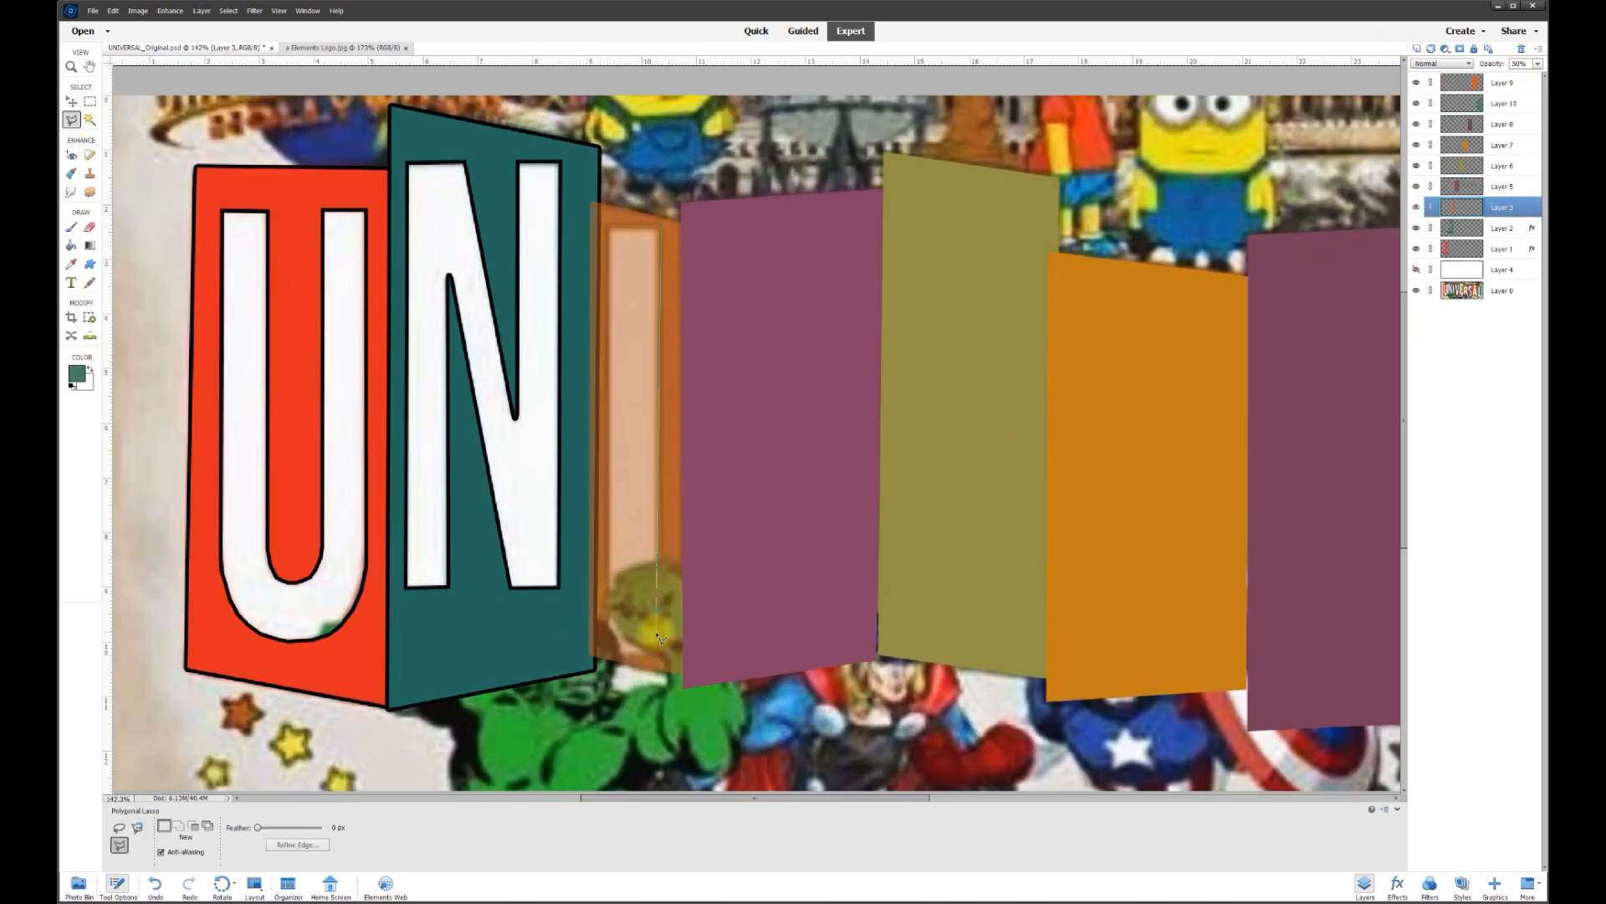
double_click(611, 638)
key(Delete)
key(ctrl+d)
key(v)
key(0)
Set the V panel's layer to 50% opacity, cut out the letter V with the Polygonal Lasso, and restore full opacity
key(alt+bracketright)
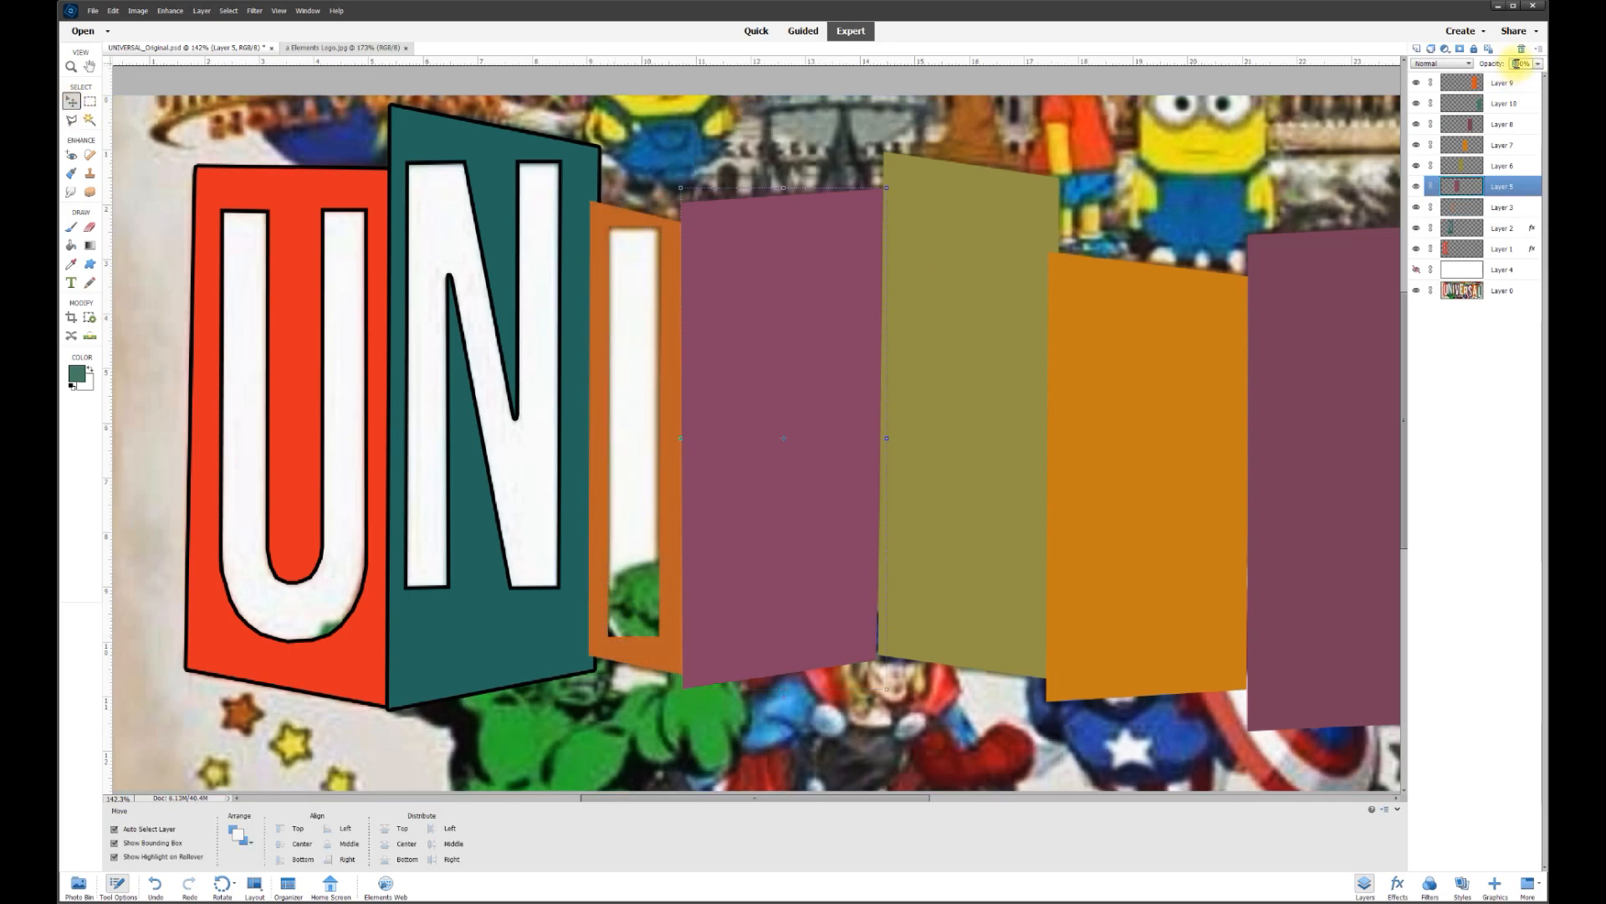
key(5)
key(l)
click(699, 218)
click(746, 217)
click(779, 547)
click(815, 219)
click(857, 218)
click(809, 638)
double_click(745, 639)
key(Delete)
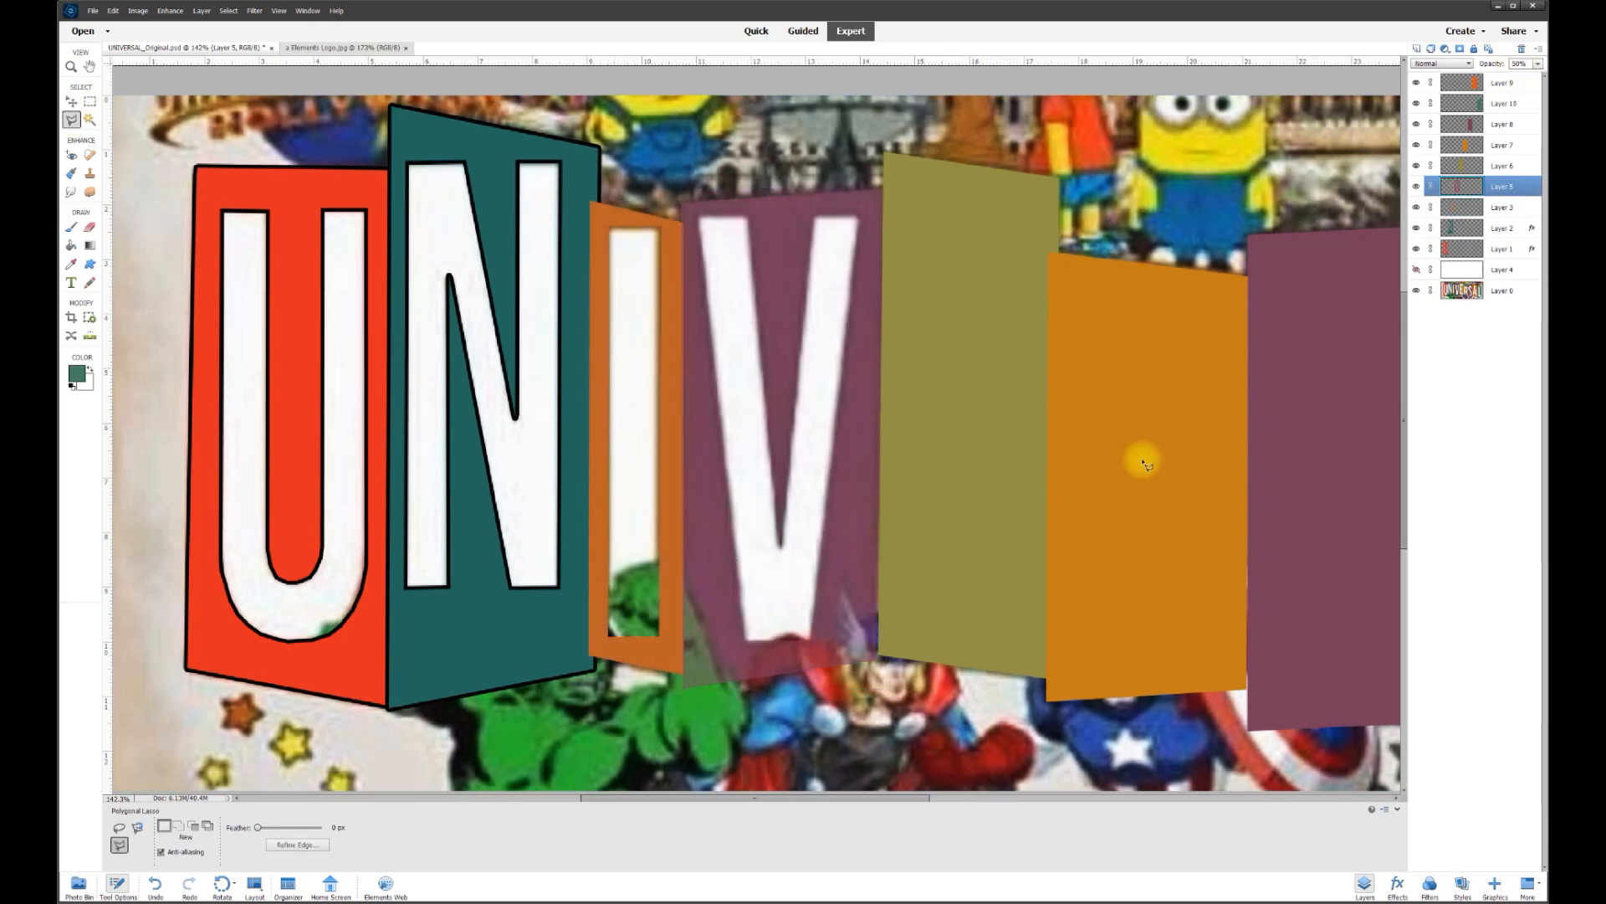
key(0)
Set the E panel's layer to 50% opacity and outline the letter E with the Polygonal Lasso
key(alt+bracketright)
key(5)
key(l)
click(1038, 192)
click(1039, 251)
click(954, 251)
click(954, 364)
click(1019, 364)
click(1019, 428)
click(954, 427)
click(950, 558)
click(1036, 559)
click(1035, 620)
double_click(903, 620)
Delete the selected E shape from the olive panel, deselect, and restore the layer to 100% opacity
key(Delete)
key(ctrl+d)
drag(833, 797, 879, 797)
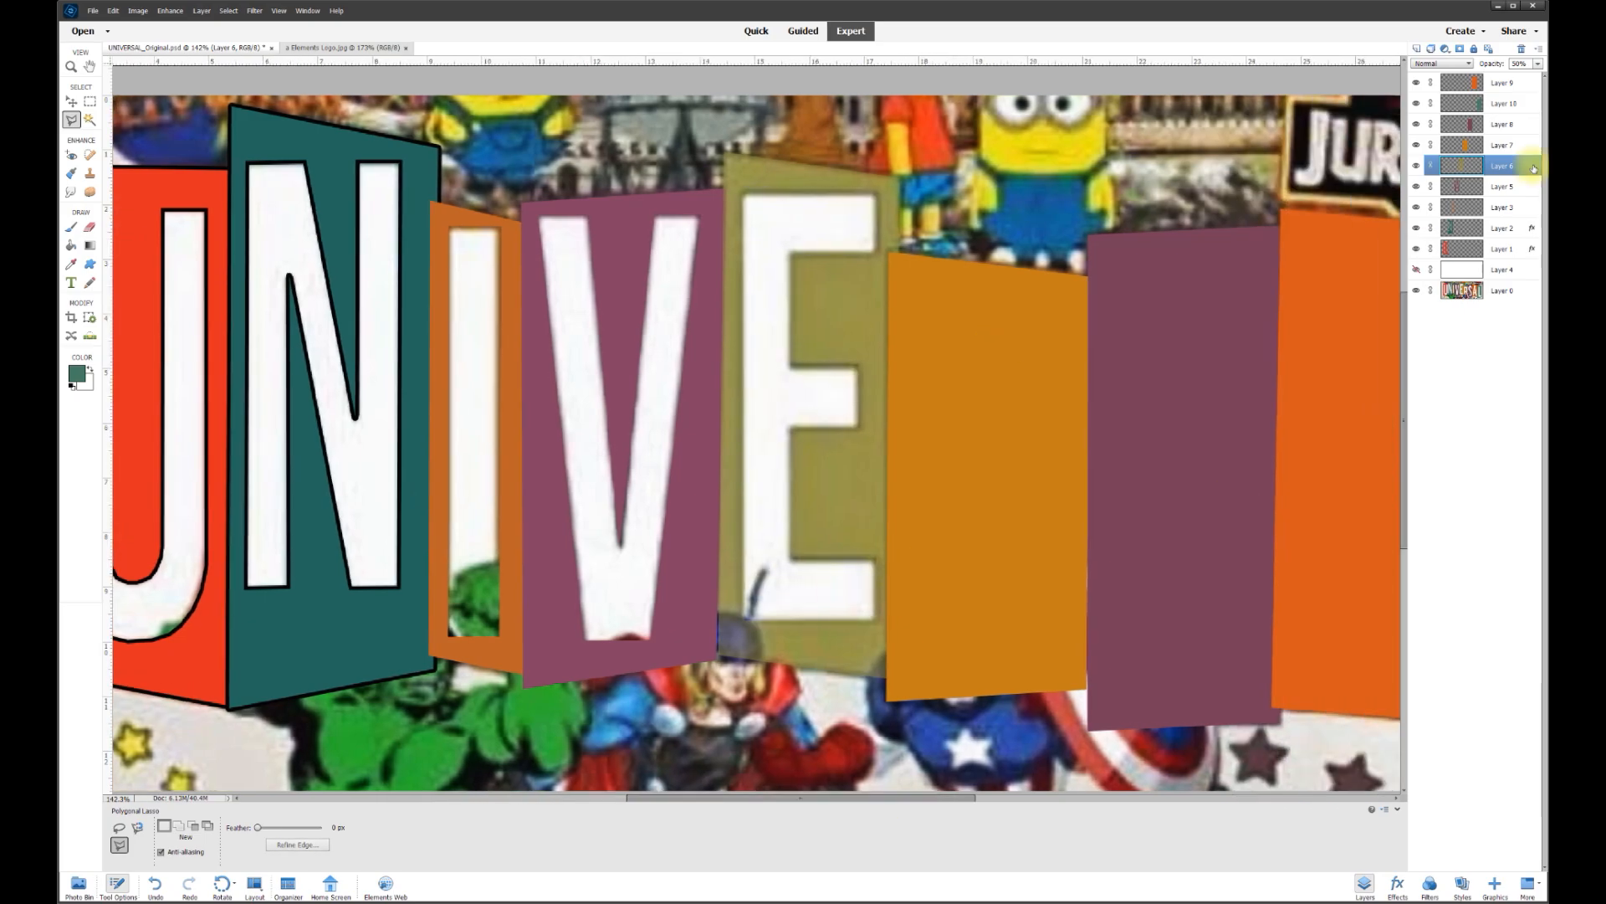
key(v)
key(0)
Set the R panel's layer to 50% opacity and cut out the R's vertical stem with the Polygonal Lasso
click(1010, 344)
key(5)
key(l)
click(920, 297)
click(920, 658)
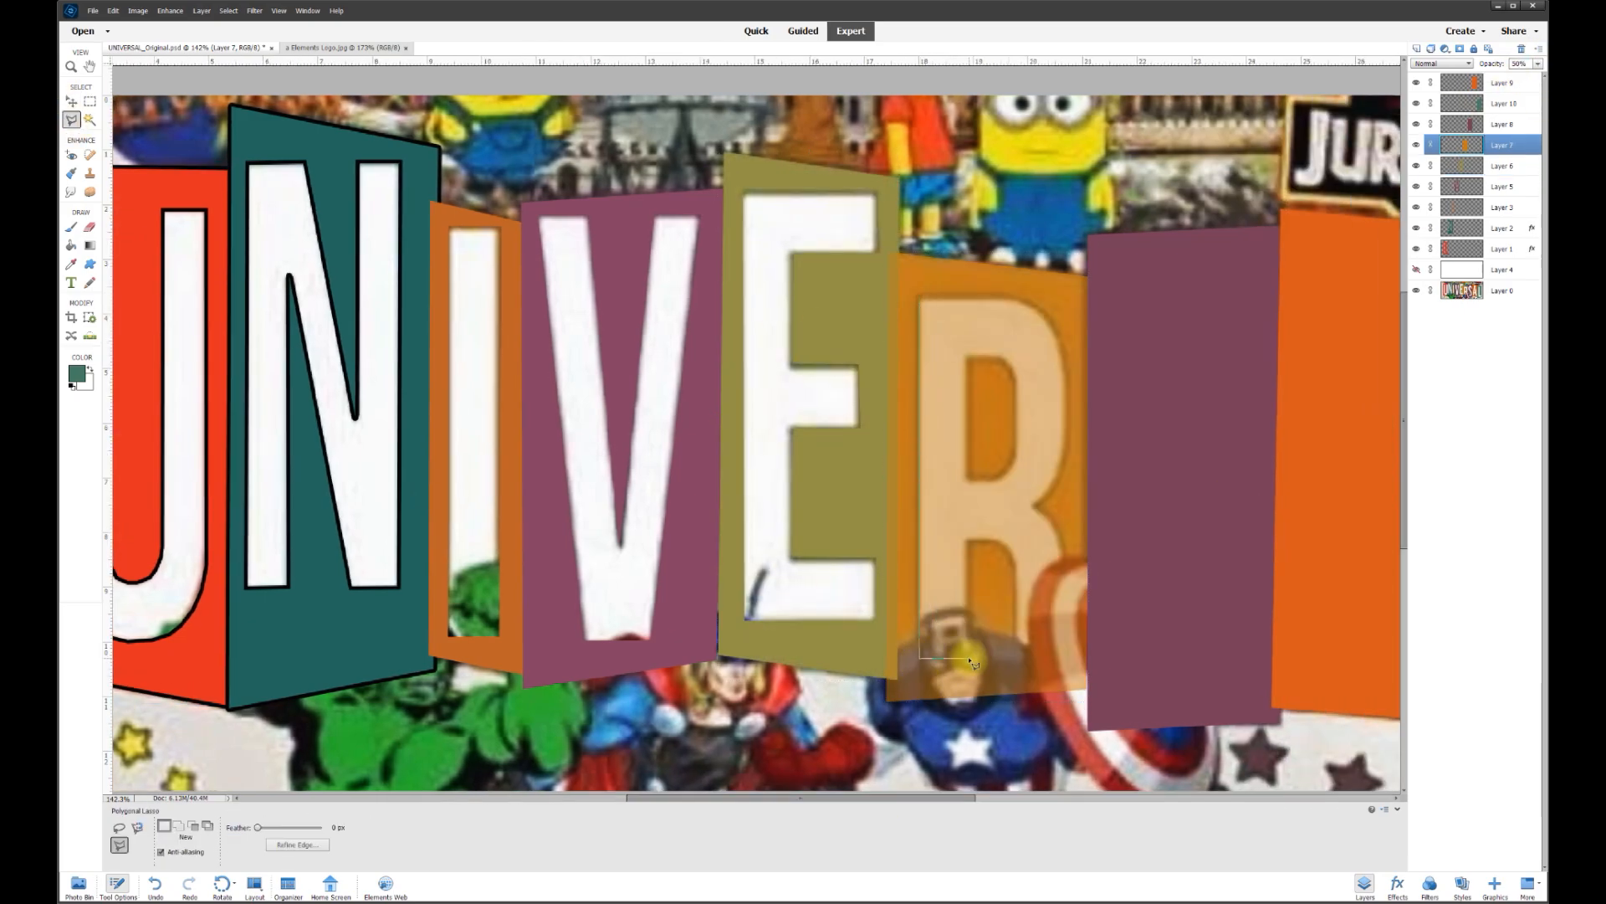
click(968, 658)
double_click(967, 299)
key(ctrl+d)
Outline the R's upper bowl with the Polygonal Lasso, delete it from the orange panel, and deselect
click(962, 296)
click(1016, 296)
click(1033, 506)
click(963, 509)
click(962, 476)
click(1015, 380)
click(962, 358)
click(962, 298)
key(Delete)
key(ctrl+d)
Cut the R's lower leg out of the panel with the Polygonal Lasso, deselect, and restore the layer to 100% opacity
scroll(975, 553, up, 4)
click(963, 535)
click(1023, 544)
click(1034, 704)
click(1109, 704)
click(1108, 564)
click(1061, 485)
double_click(959, 482)
drag(868, 798, 966, 797)
key(Delete)
key(ctrl+d)
key(v)
key(0)
Set the S panel's layer to 50% opacity and outline the whole letter S along its curves with the Polygonal Lasso
click(1473, 125)
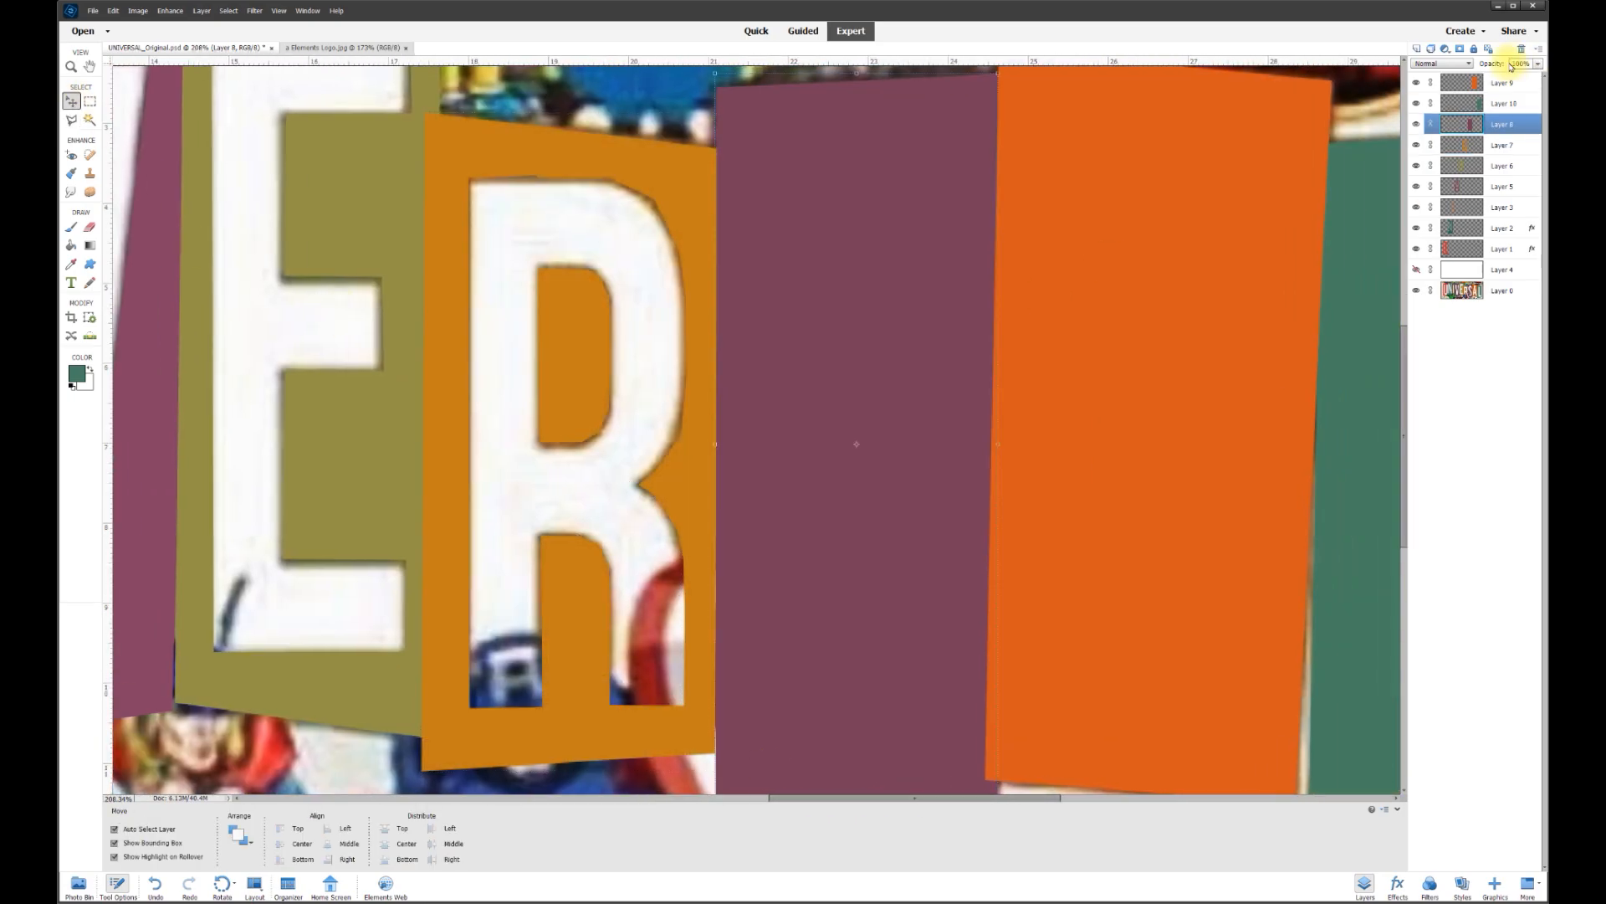
key(5)
click(74, 122)
click(894, 305)
click(961, 305)
click(961, 227)
click(948, 179)
click(925, 147)
click(892, 125)
click(860, 119)
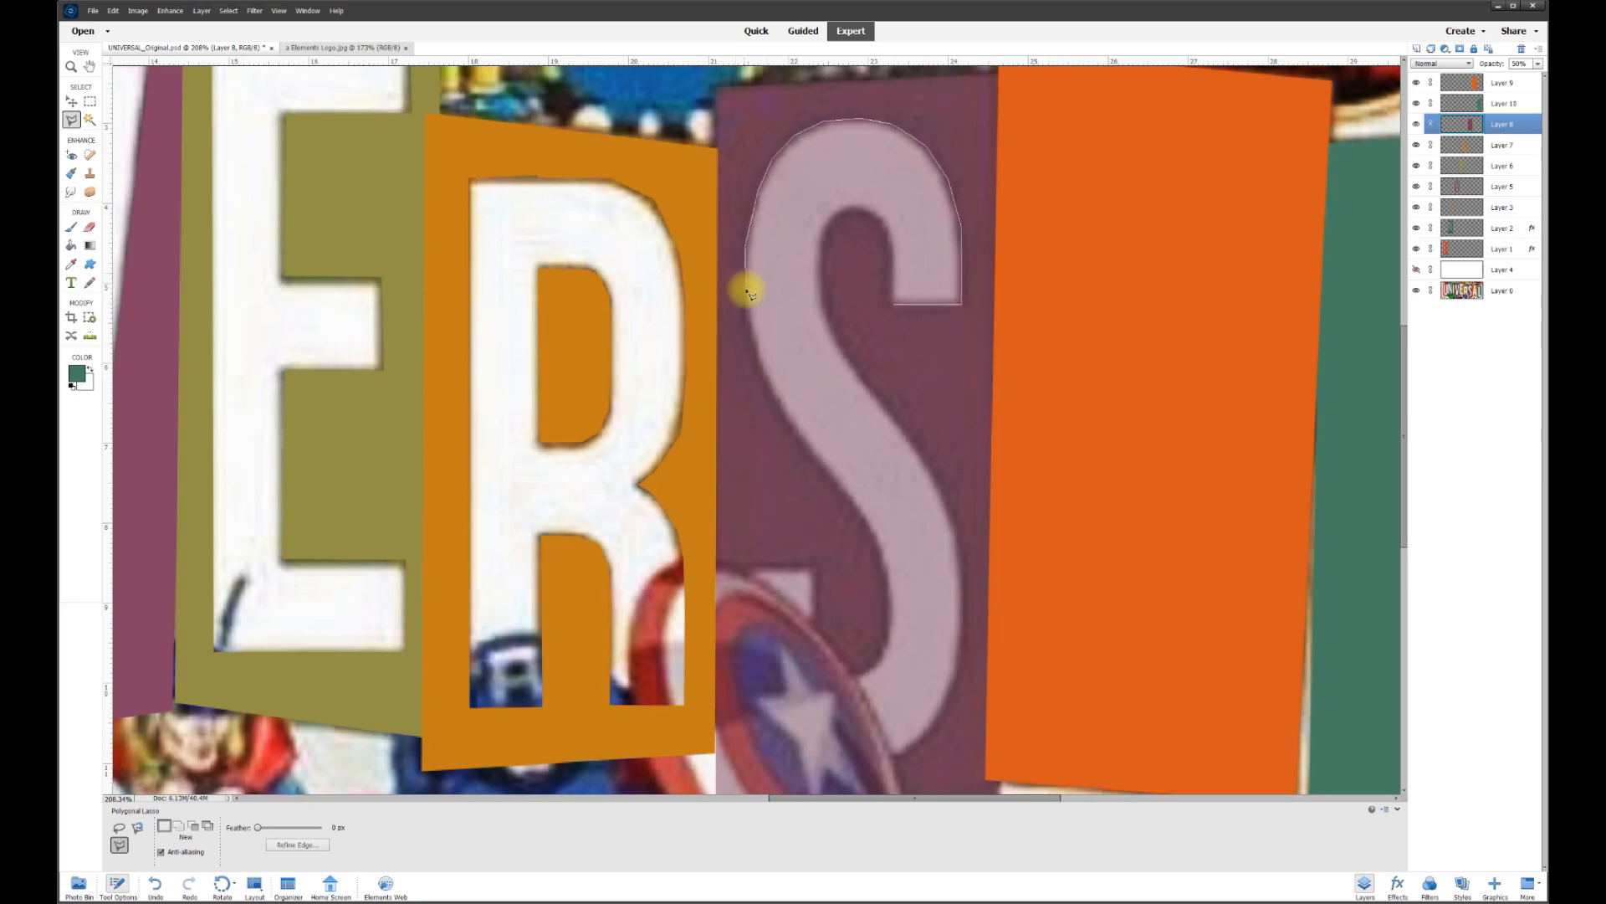
click(889, 623)
click(860, 671)
click(815, 569)
click(748, 568)
click(755, 670)
click(802, 739)
click(878, 756)
click(913, 744)
click(947, 714)
click(958, 590)
click(866, 387)
click(824, 237)
double_click(893, 254)
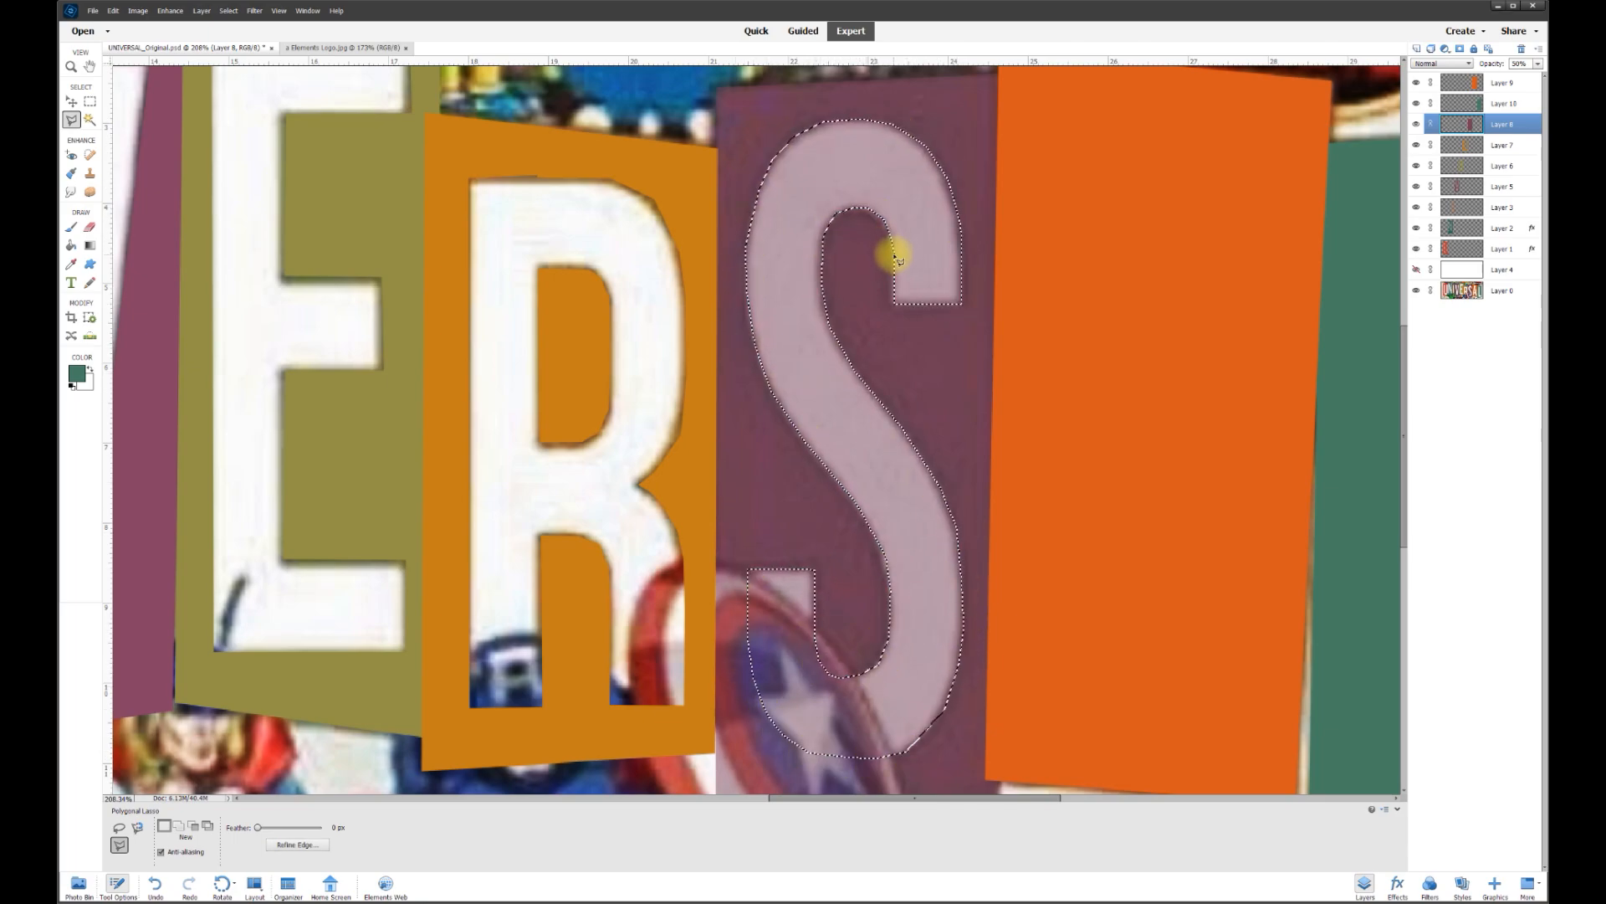
Delete the selected S shape from the purple panel, deselect, and restore the layer to 100% opacity
key(Delete)
key(ctrl+d)
click(1537, 64)
click(1540, 76)
Set the A panel's layer to 50% opacity and cut out the A's left diagonal stroke with the Polygonal Lasso
key(v)
click(1138, 294)
key(5)
key(l)
drag(963, 799, 1033, 799)
click(847, 112)
click(785, 732)
click(717, 733)
double_click(794, 504)
key(Delete)
Outline the A's top, right diagonal stroke and crossbar with the Polygonal Lasso and delete them from the panel
drag(1404, 272, 1404, 386)
click(889, 130)
click(797, 130)
click(821, 227)
click(842, 237)
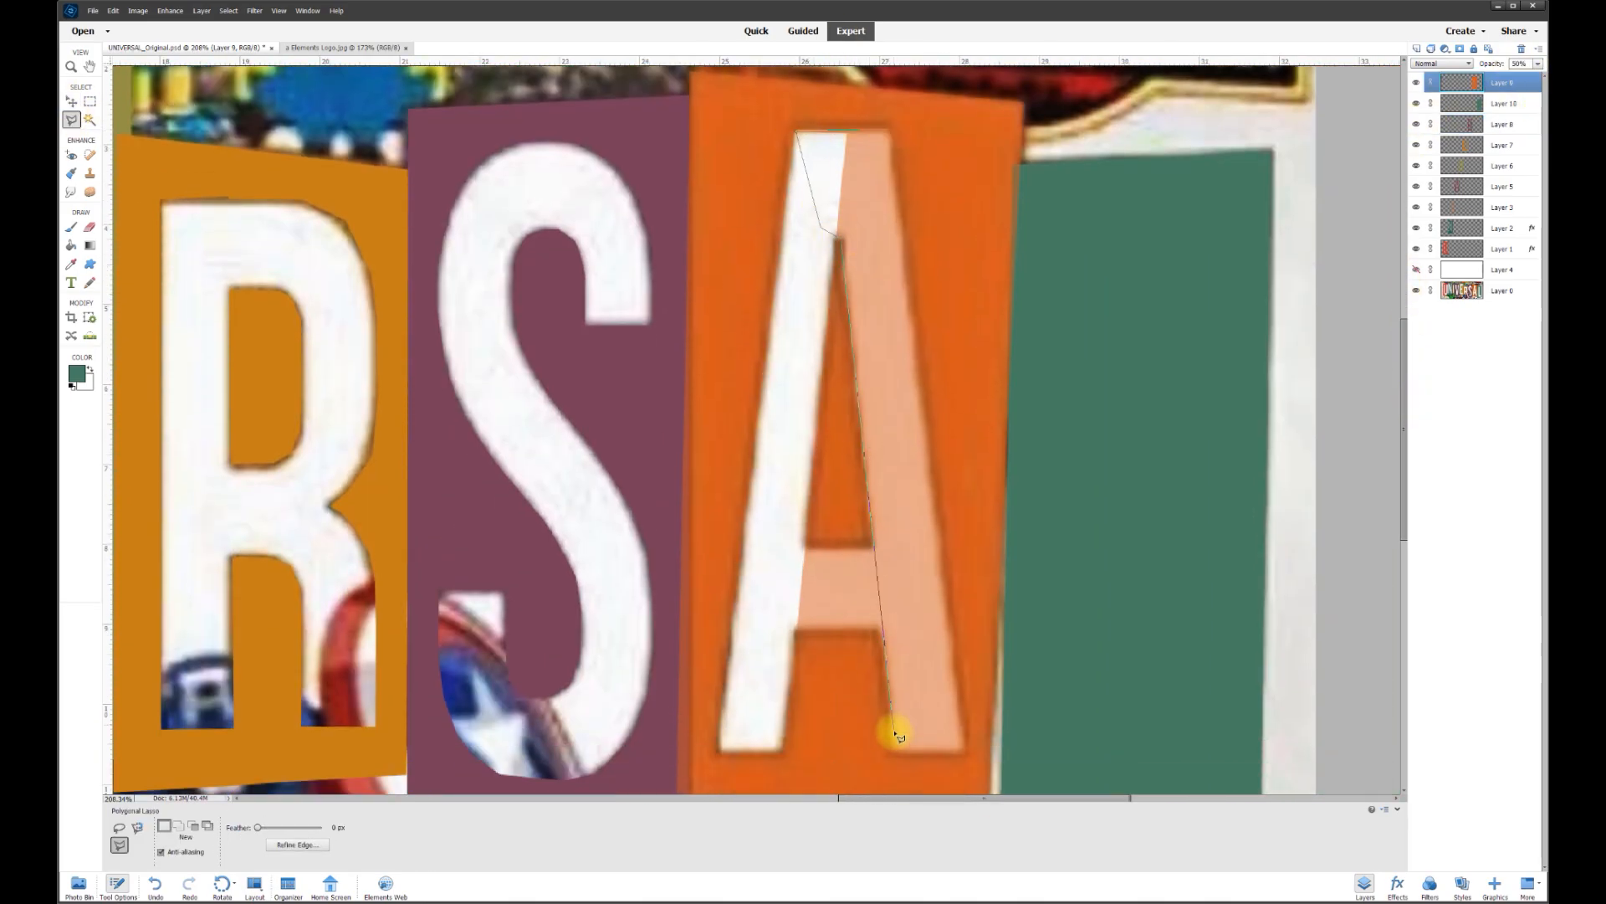
click(797, 544)
double_click(795, 629)
key(Delete)
Restore the A panel's layer to 100% opacity and select the green L panel's layer
drag(932, 797, 970, 797)
click(1538, 75)
click(1506, 103)
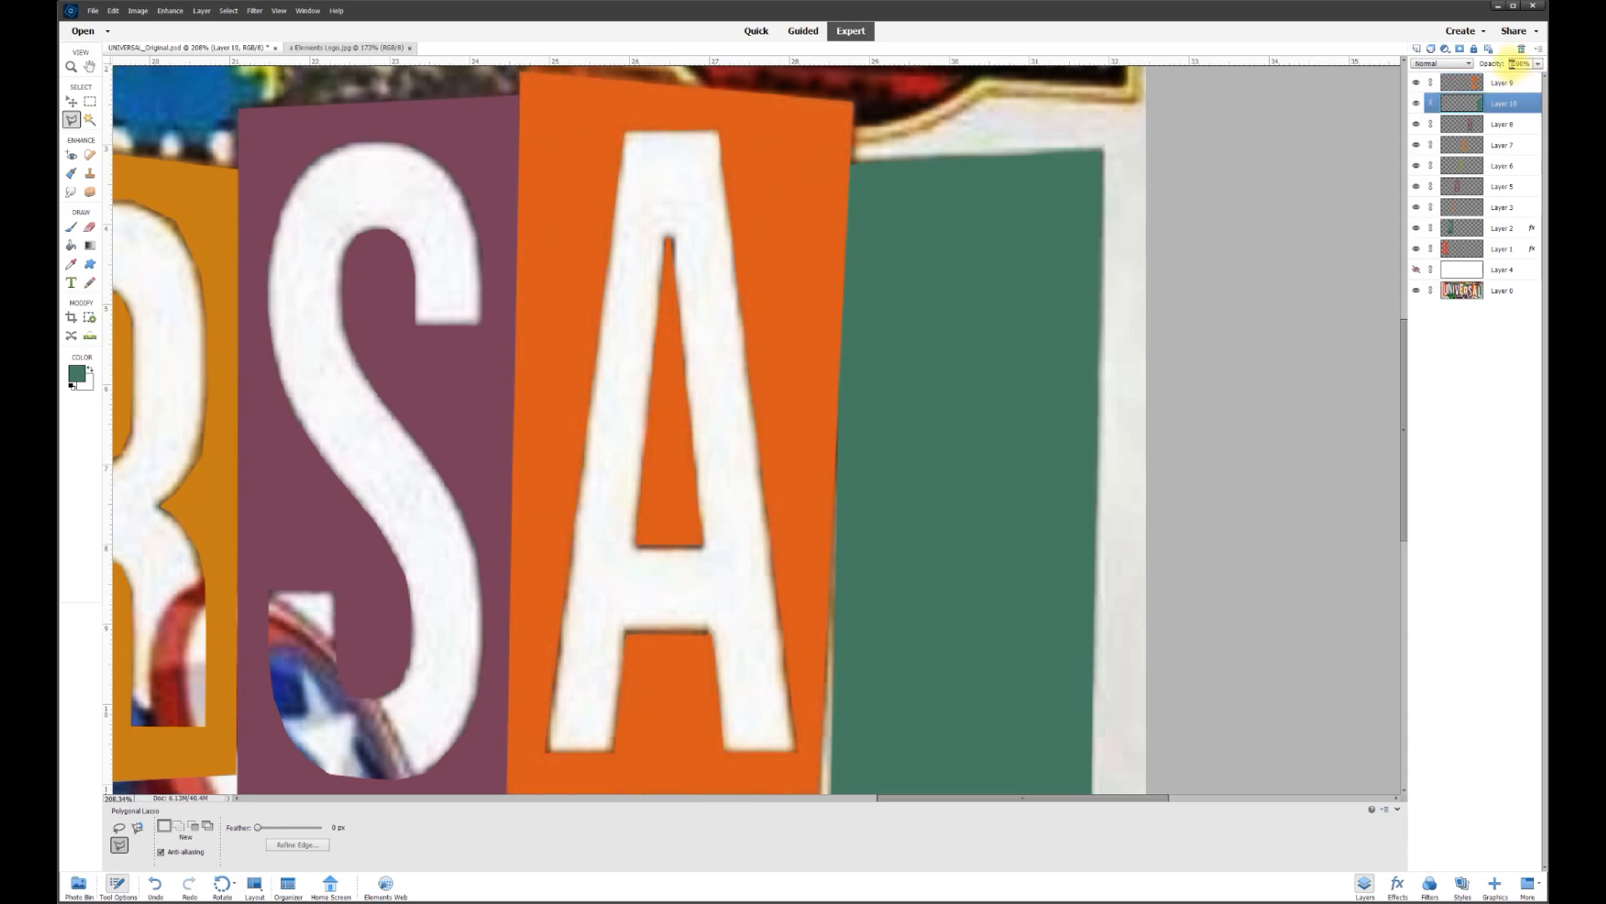
Cut the L out of the green panel with the Polygonal Lasso at 50% layer opacity, and restore the layer to 100% opacity
text(50)
scroll(753, 428, down, 2)
click(884, 125)
click(955, 124)
click(955, 657)
click(1072, 658)
click(1072, 743)
double_click(885, 744)
key(Delete)
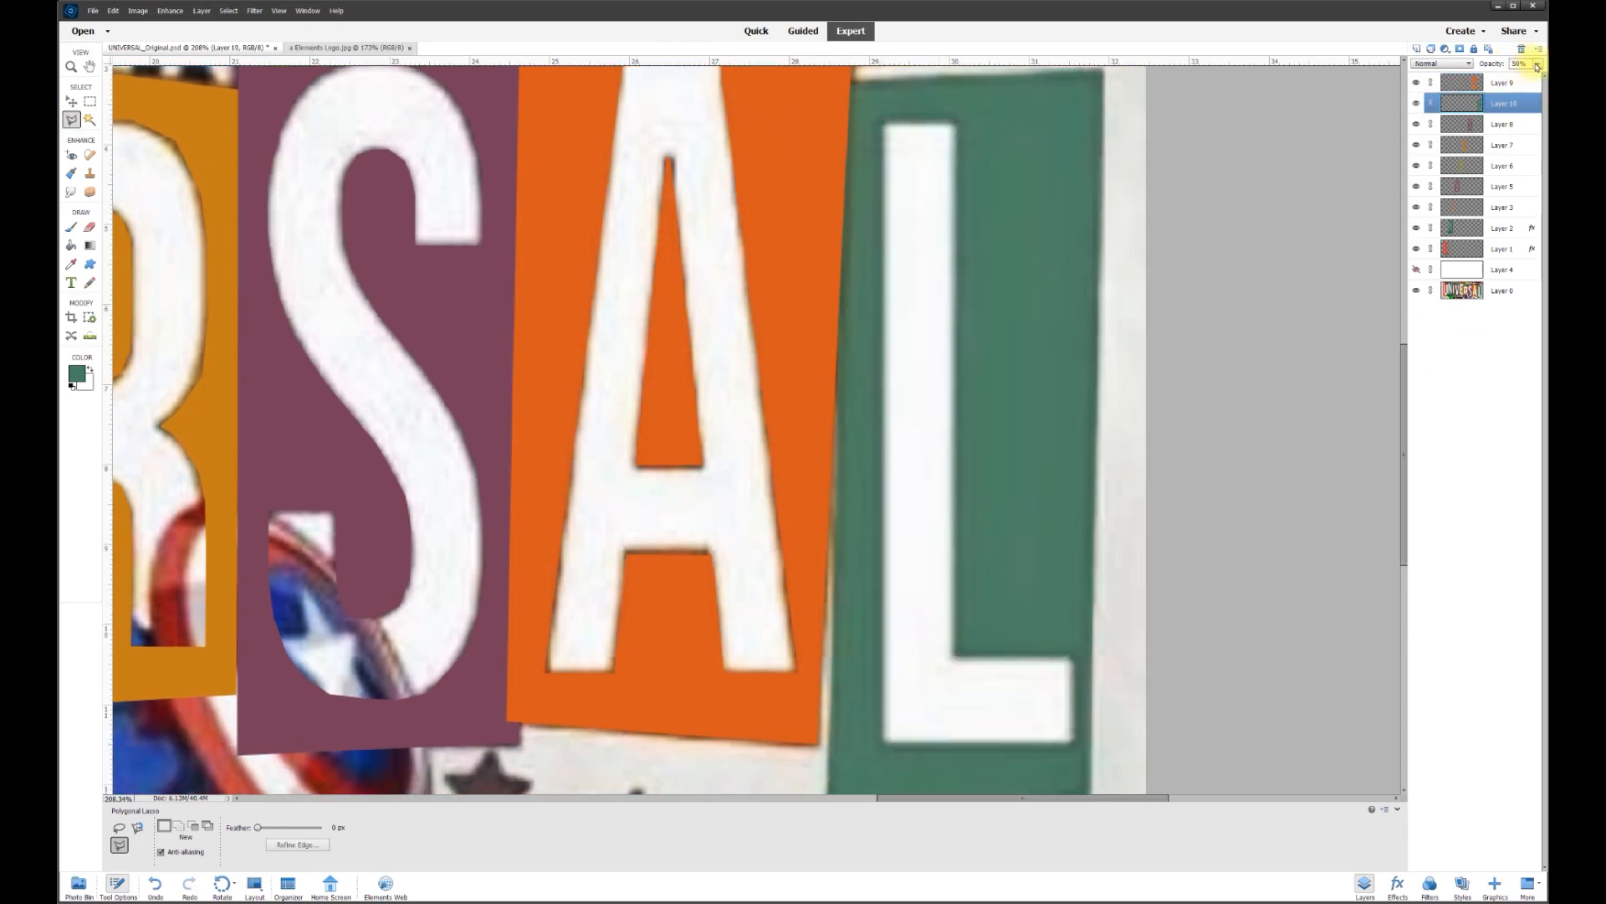
click(1536, 64)
Add a black Stroke layer style to the orange I panel, positioned Outside and matching the U and N outlines
right_click(544, 353)
click(569, 481)
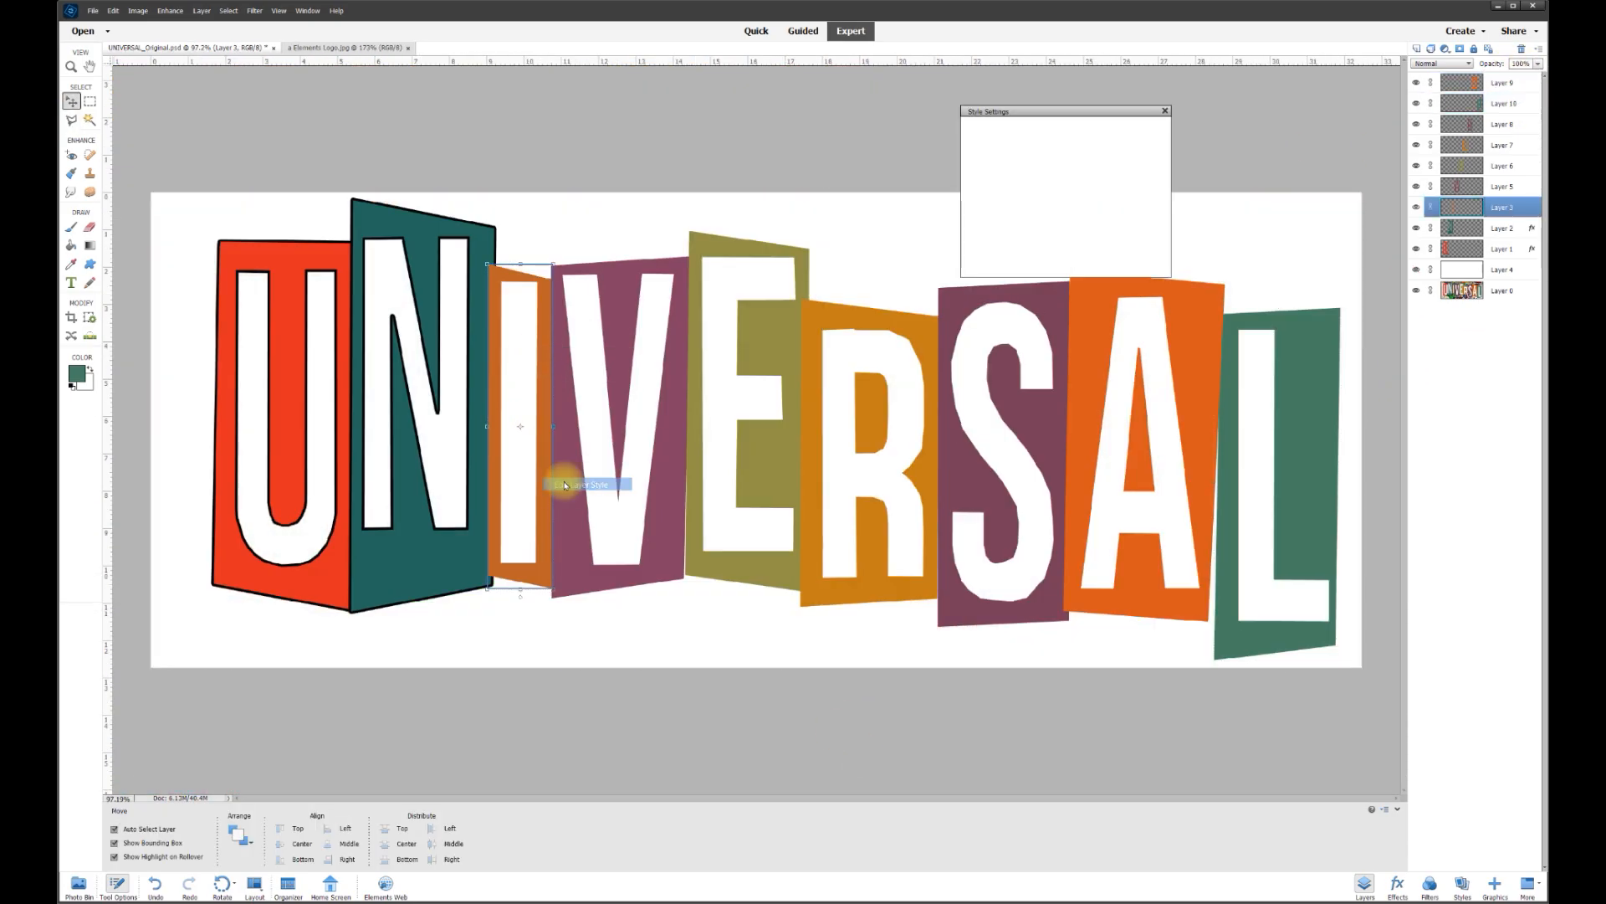
click(985, 241)
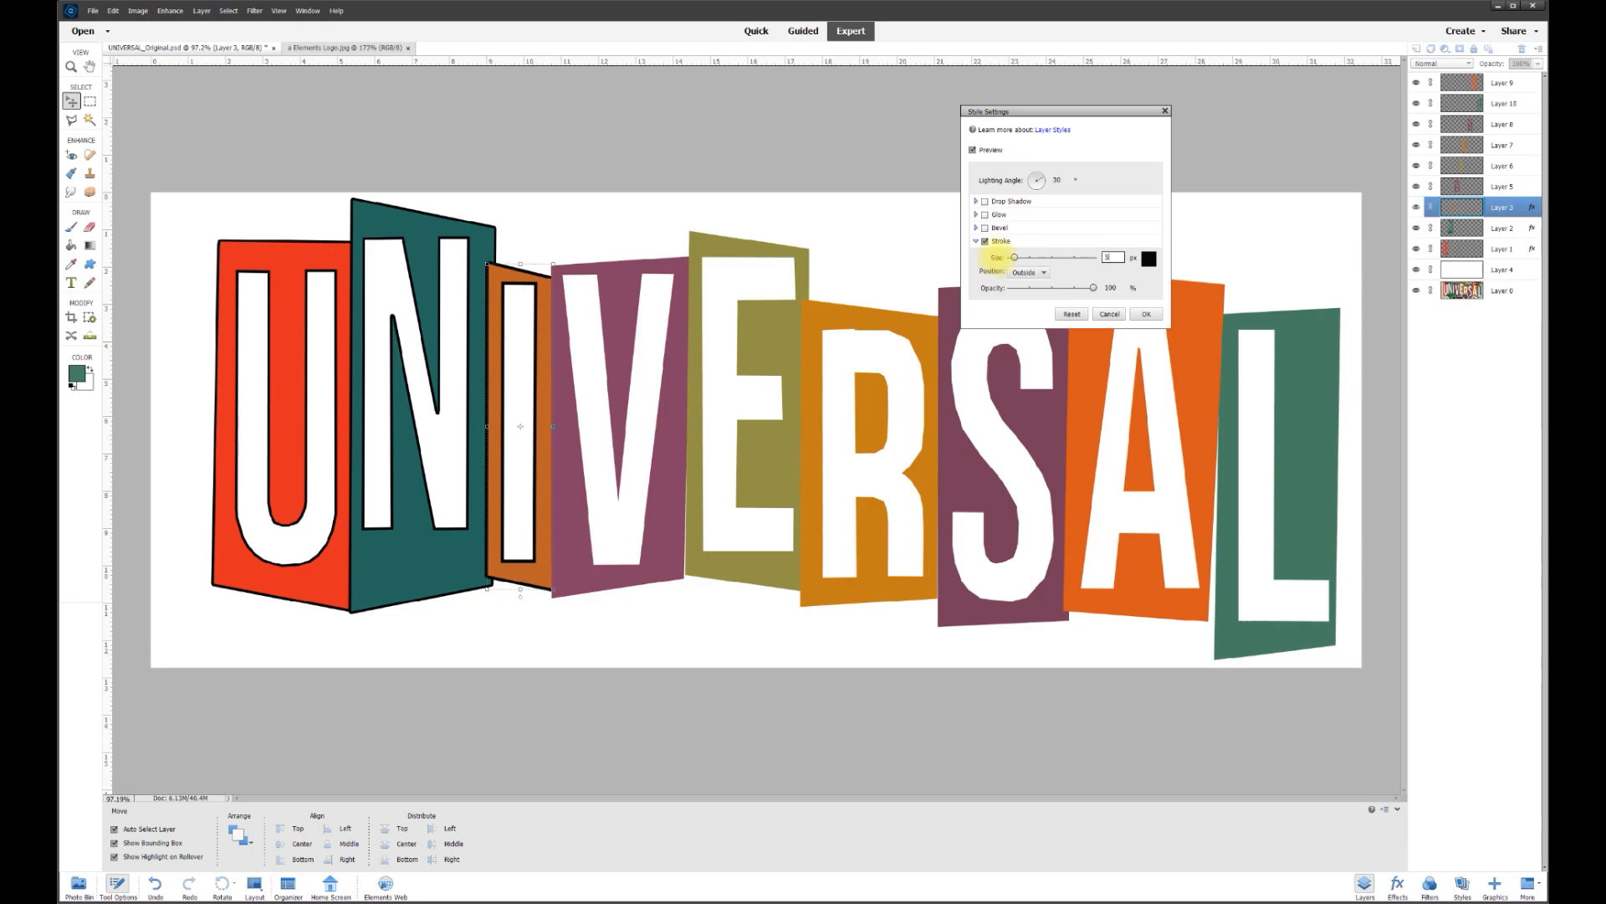
click(1042, 276)
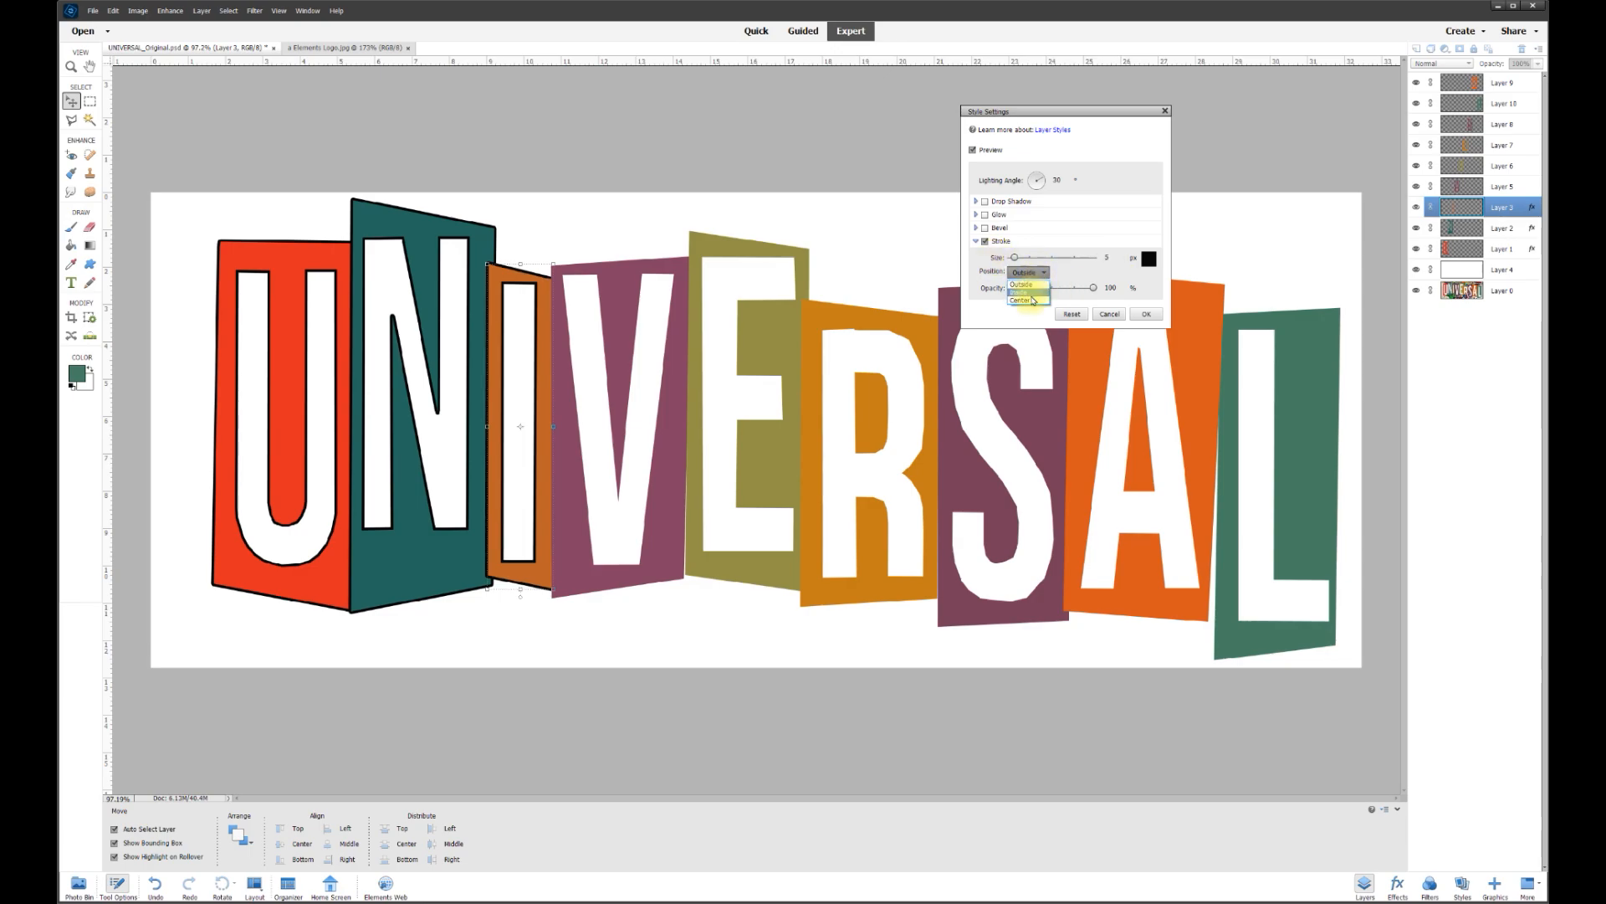
click(1033, 285)
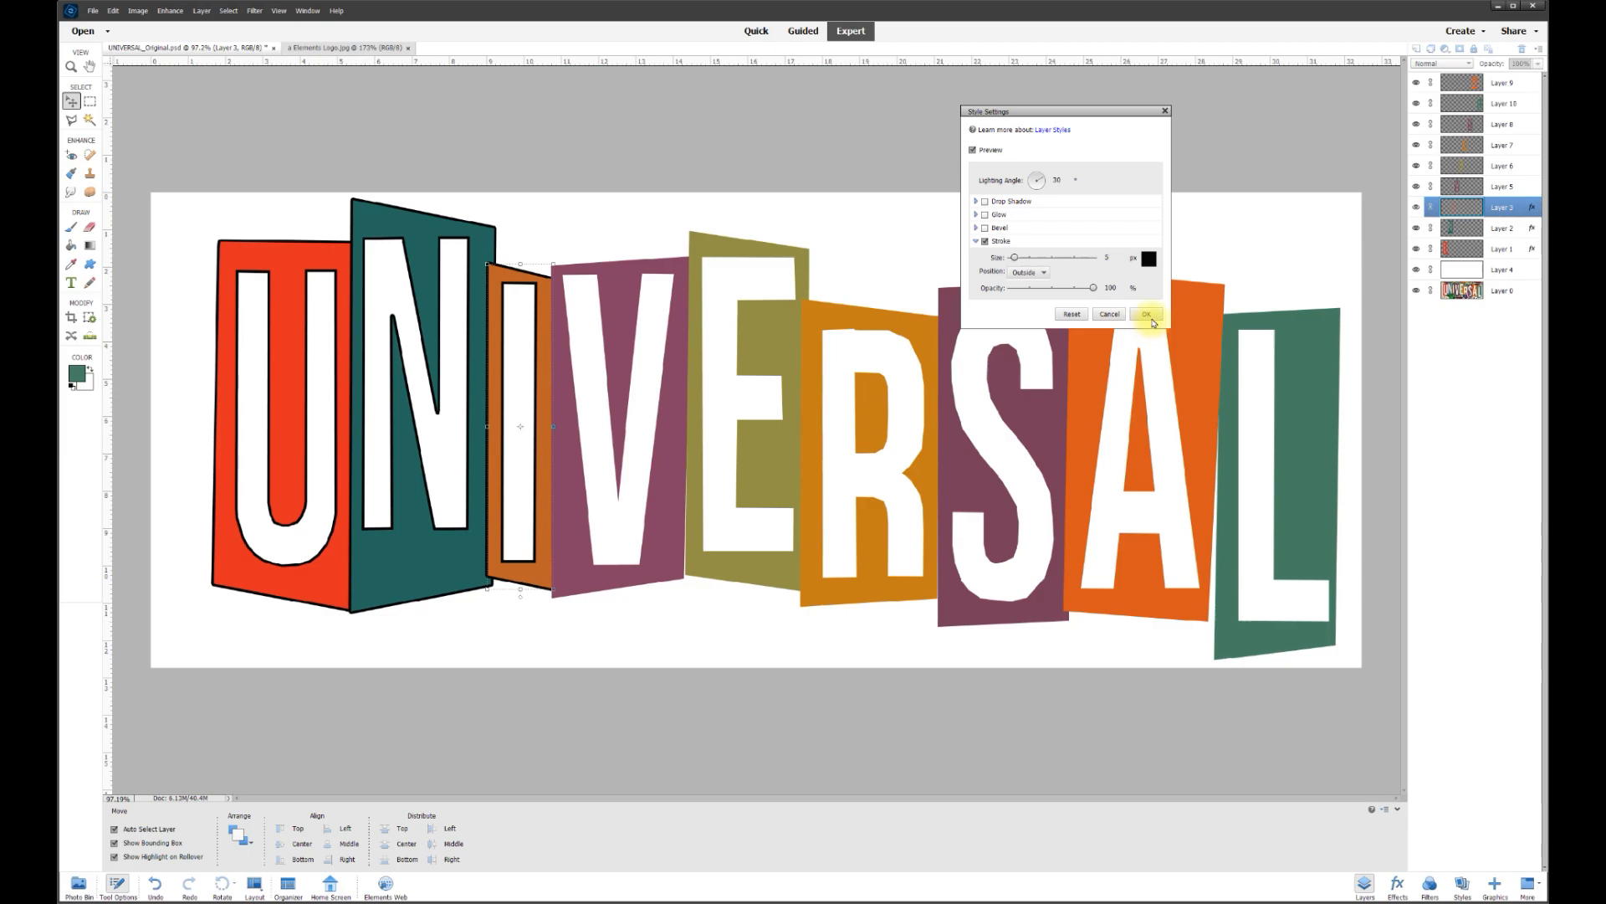
click(1151, 320)
Add a black outside Stroke layer style to the purple V panel, matching the outlined panels beside it
right_click(655, 338)
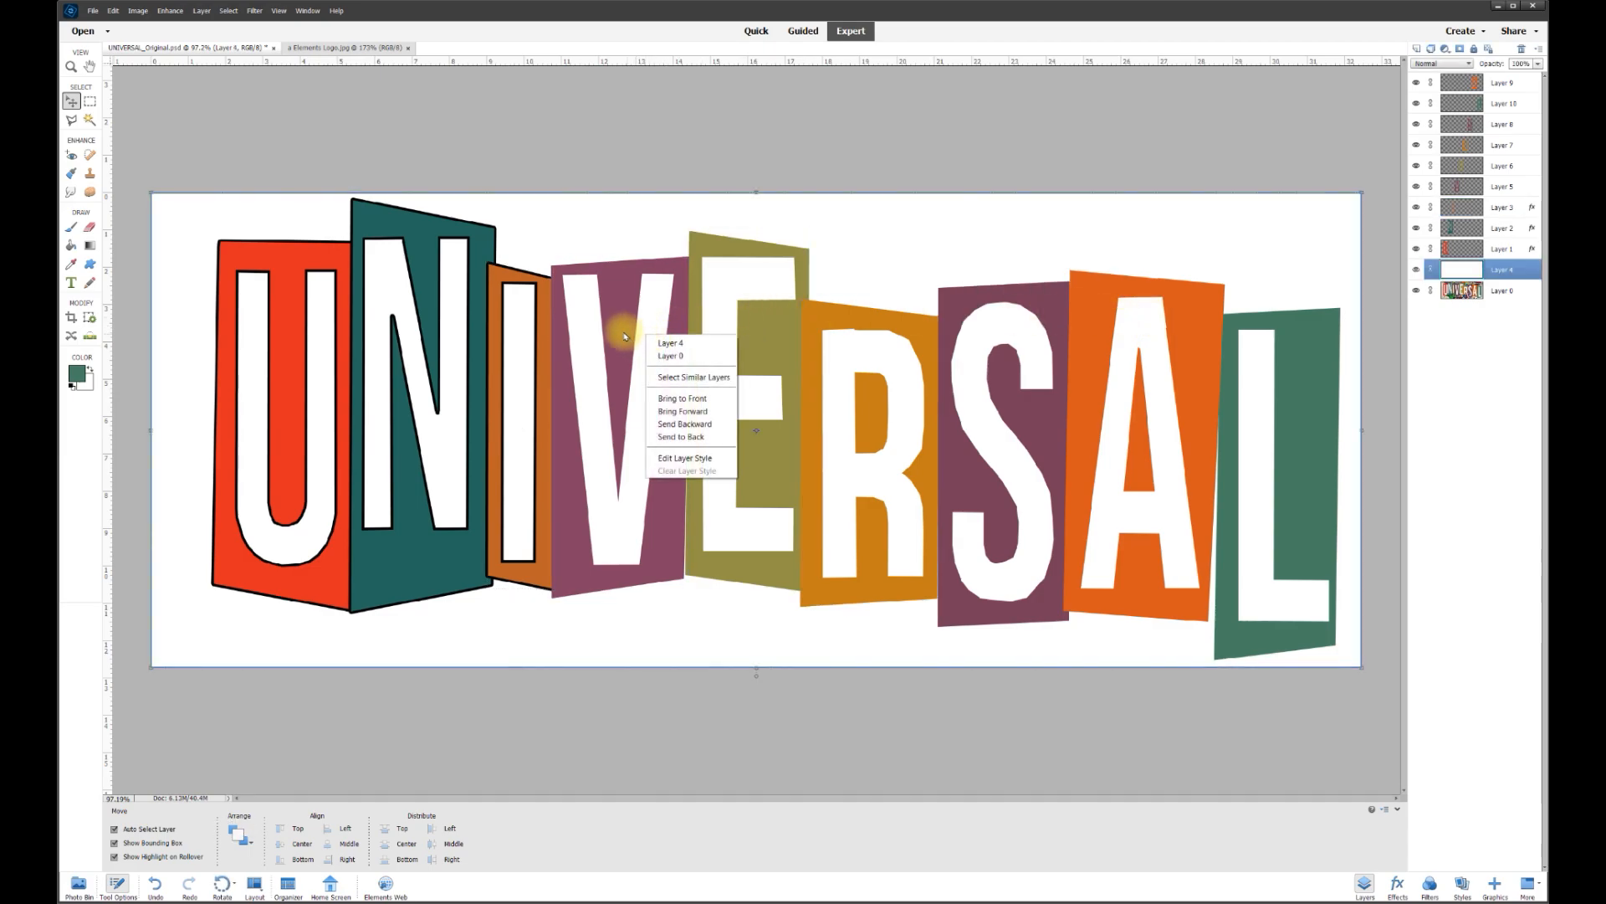
right_click(626, 334)
click(674, 468)
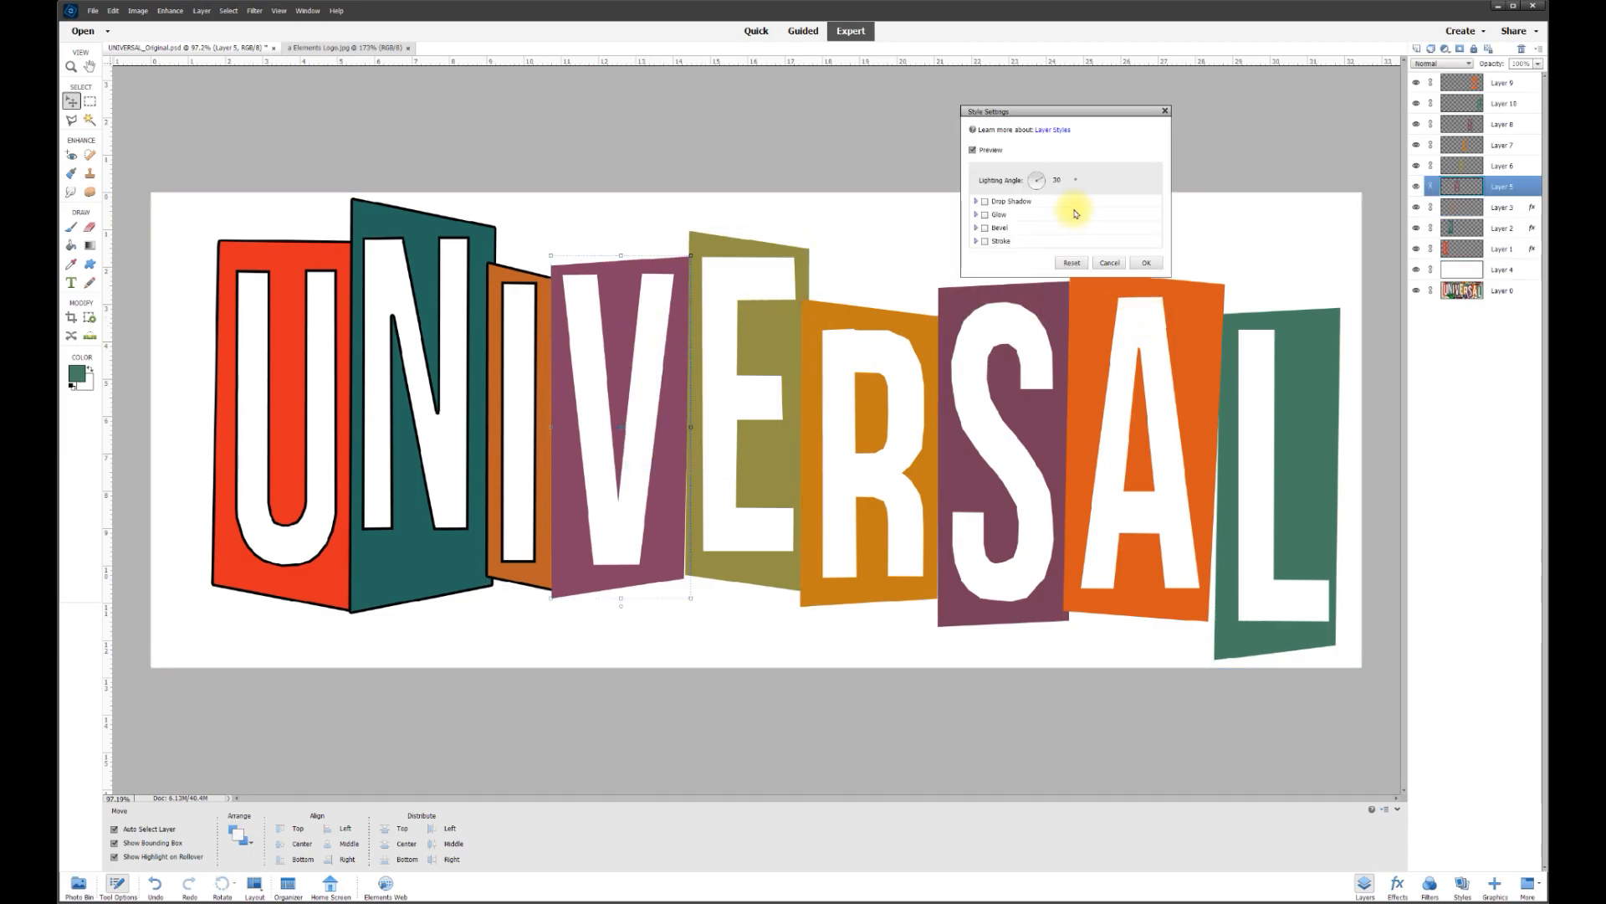
click(985, 242)
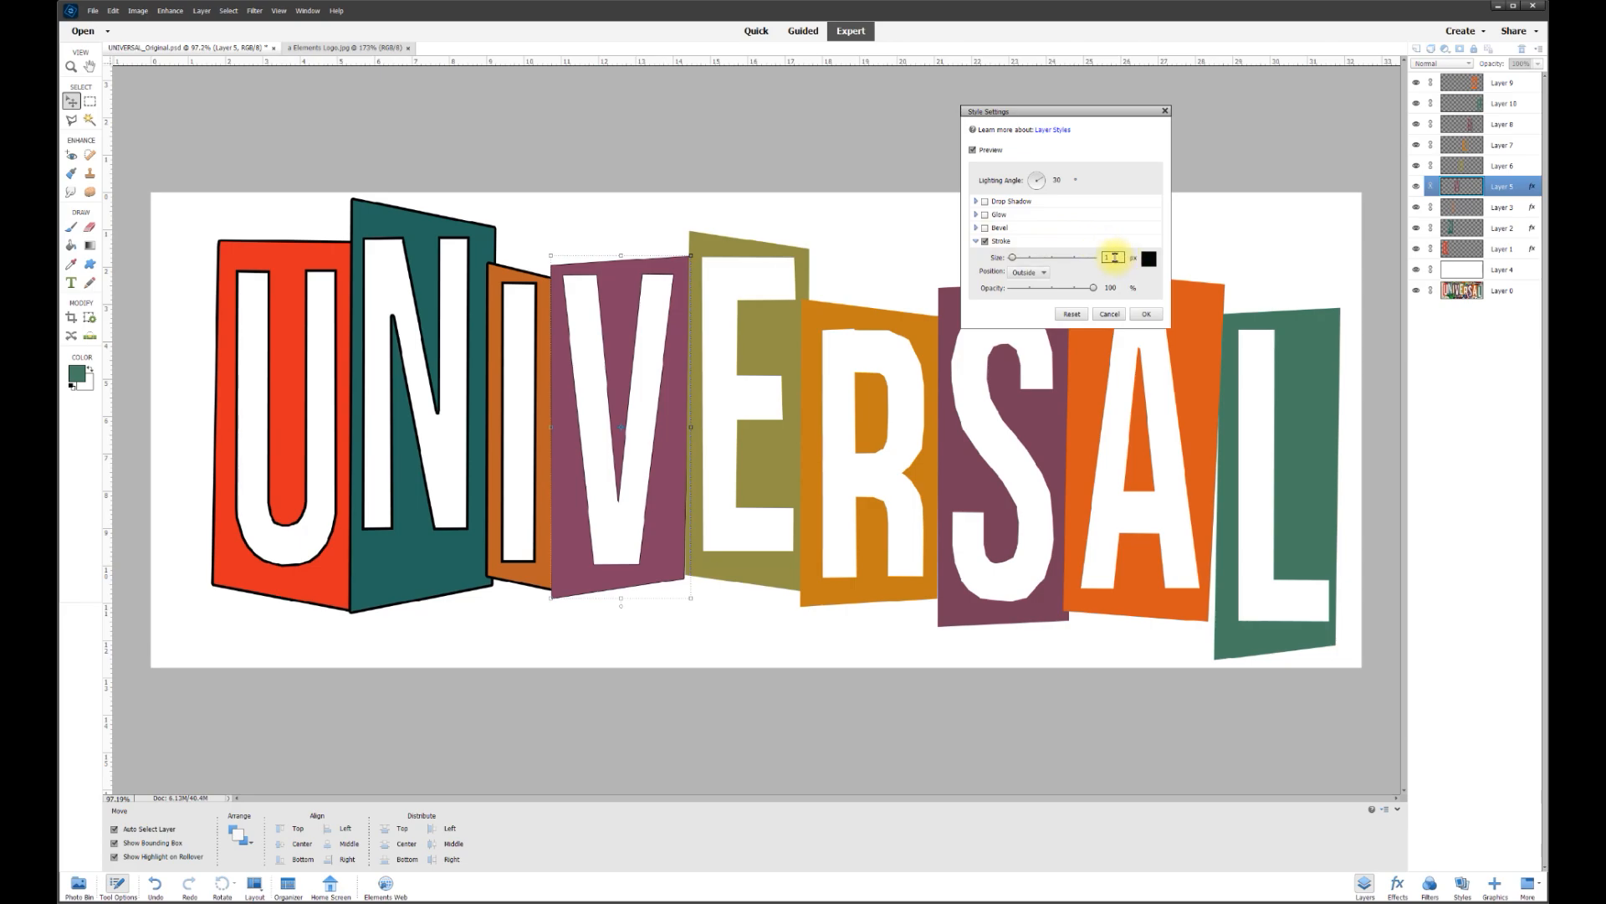
text(3)
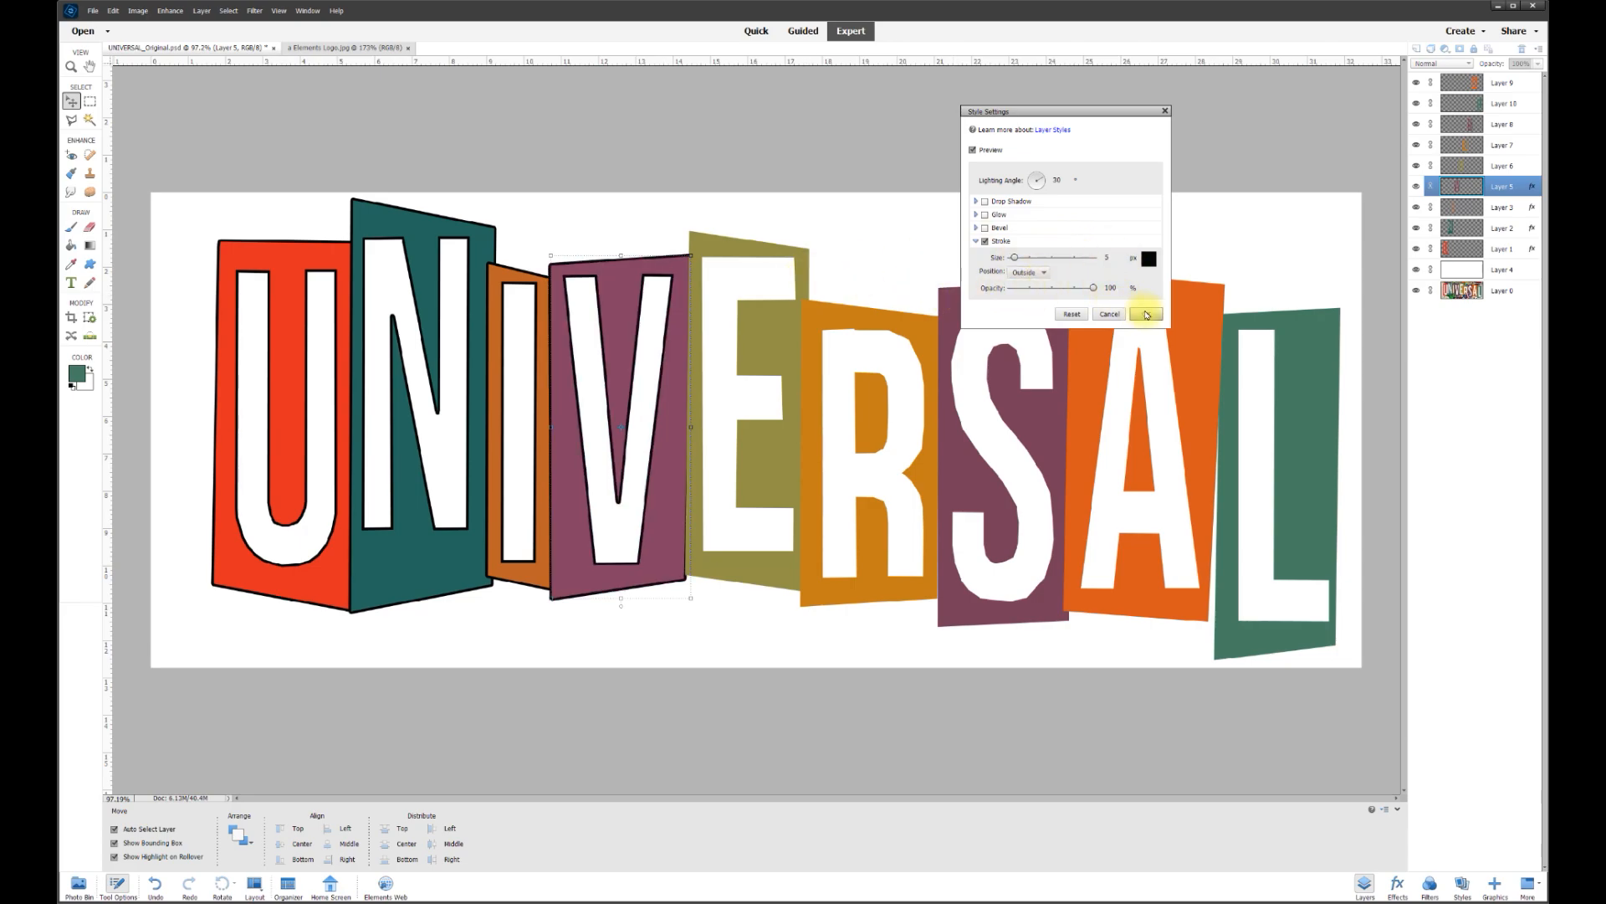
click(1145, 314)
Give the olive E panel a 5 px black Stroke layer style positioned Outside
right_click(765, 347)
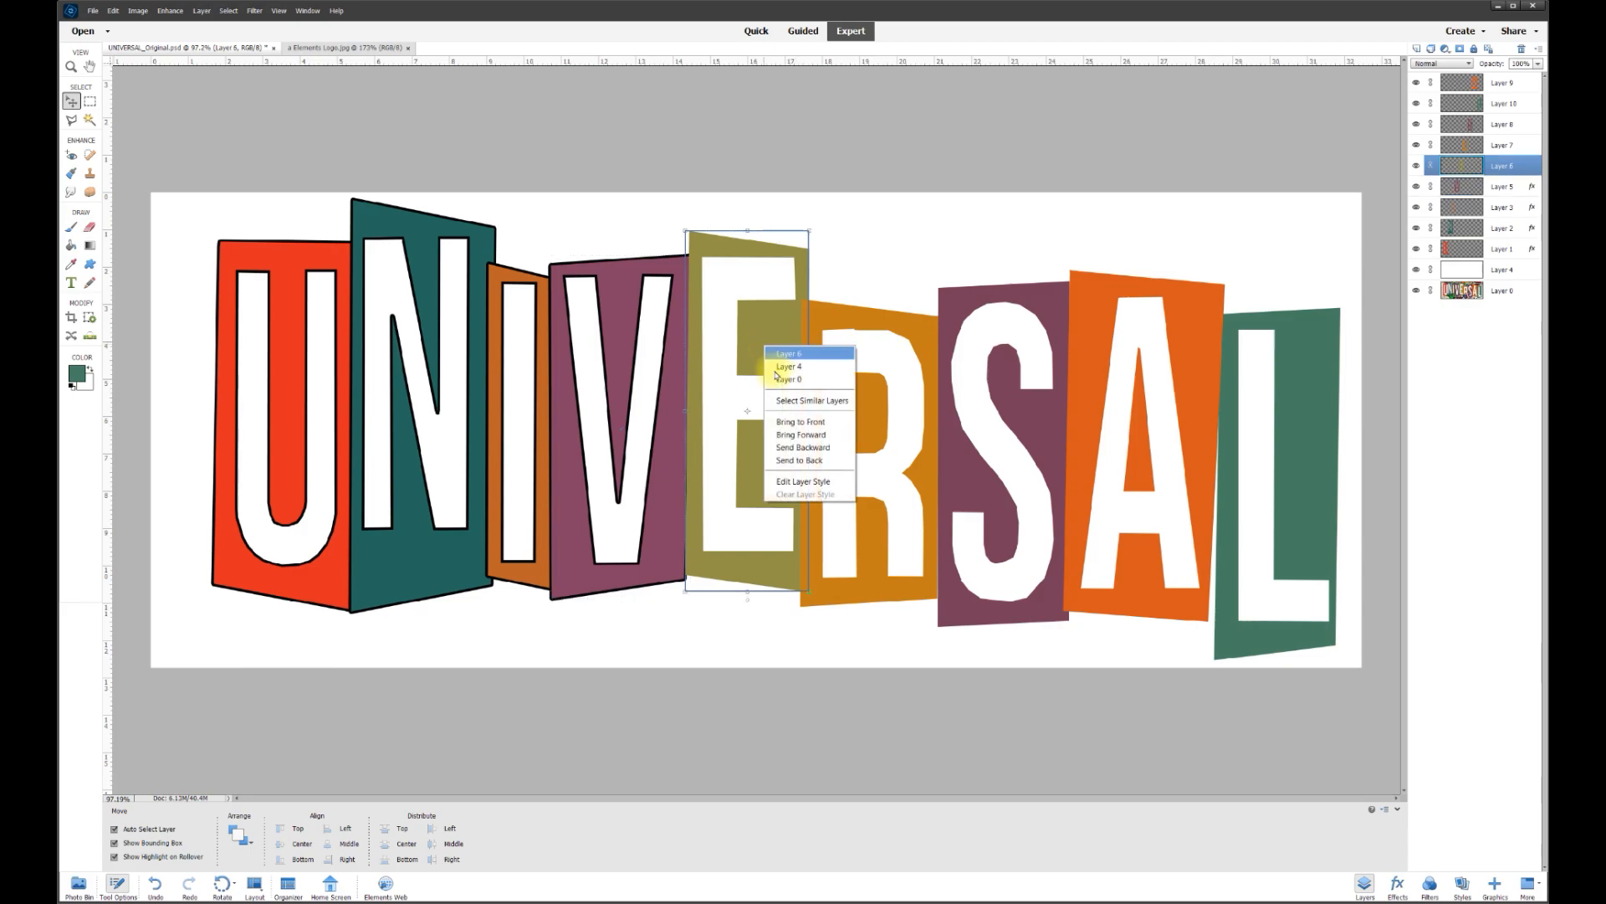
click(803, 481)
click(987, 242)
click(1114, 256)
text(5)
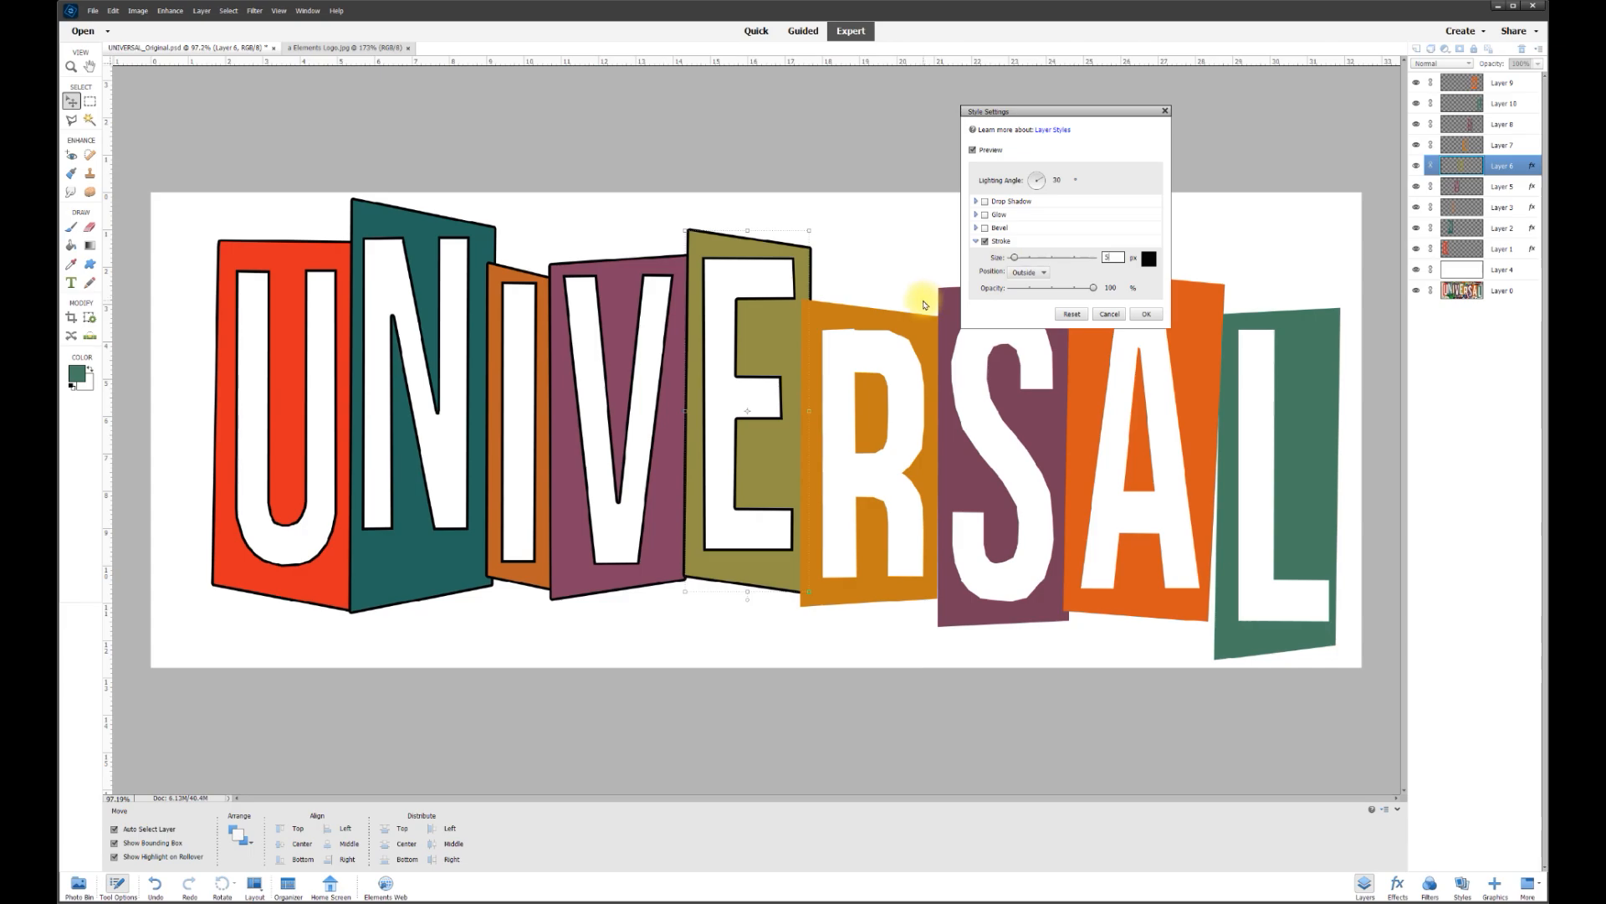
click(1026, 273)
click(1034, 291)
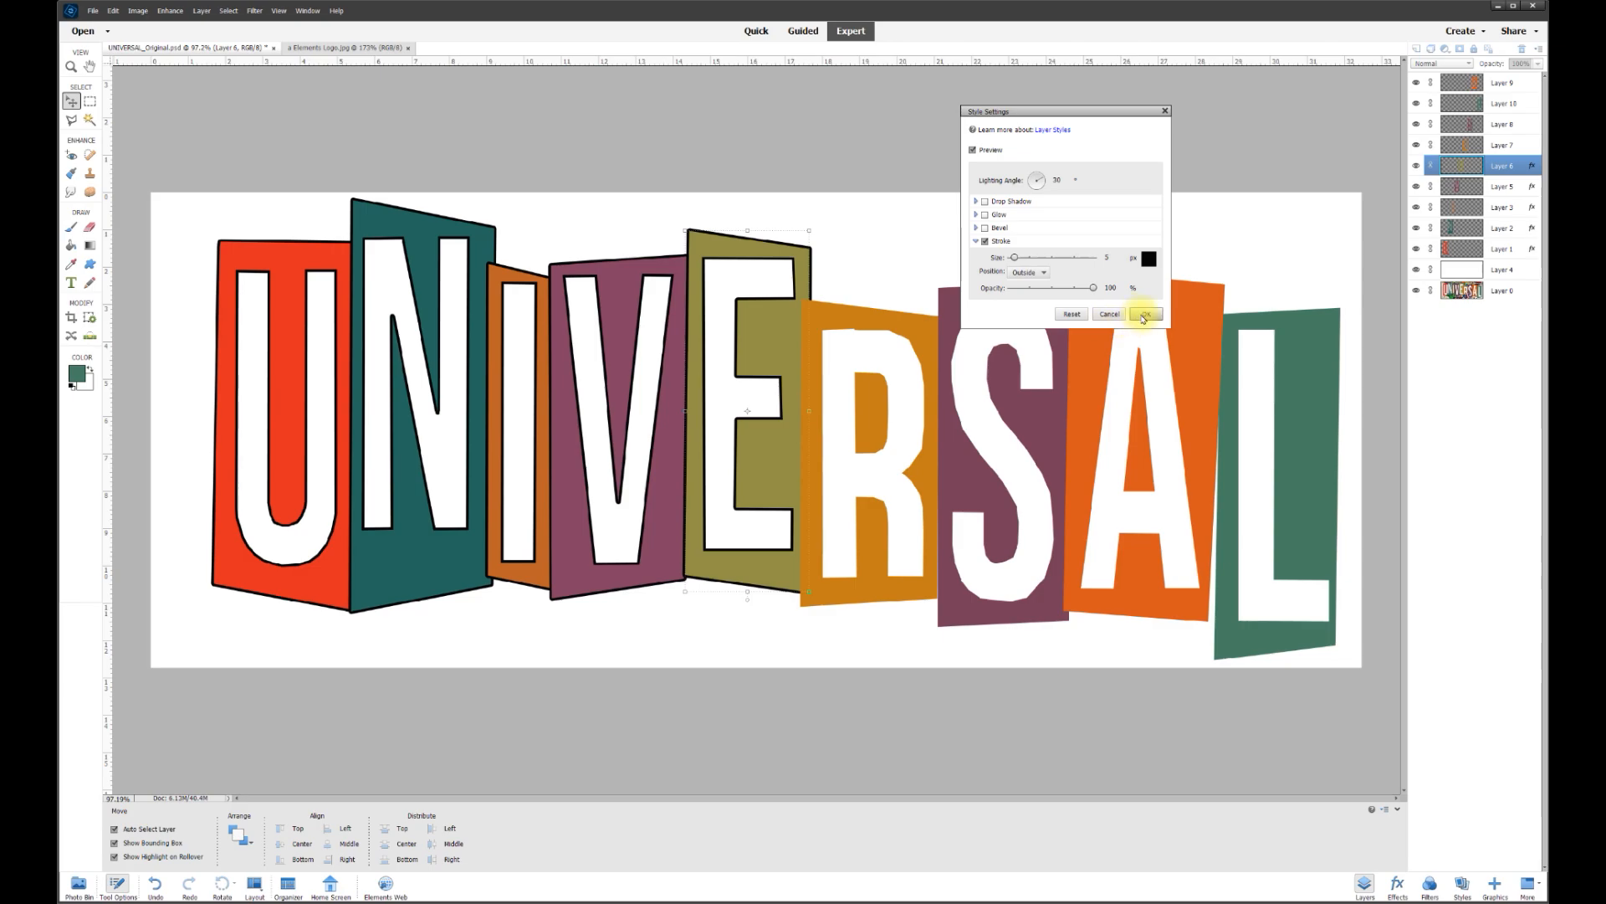
click(1144, 315)
Select the ochre R panel's layer and apply a 5 px black outside Stroke layer style
click(925, 344)
right_click(924, 344)
click(915, 334)
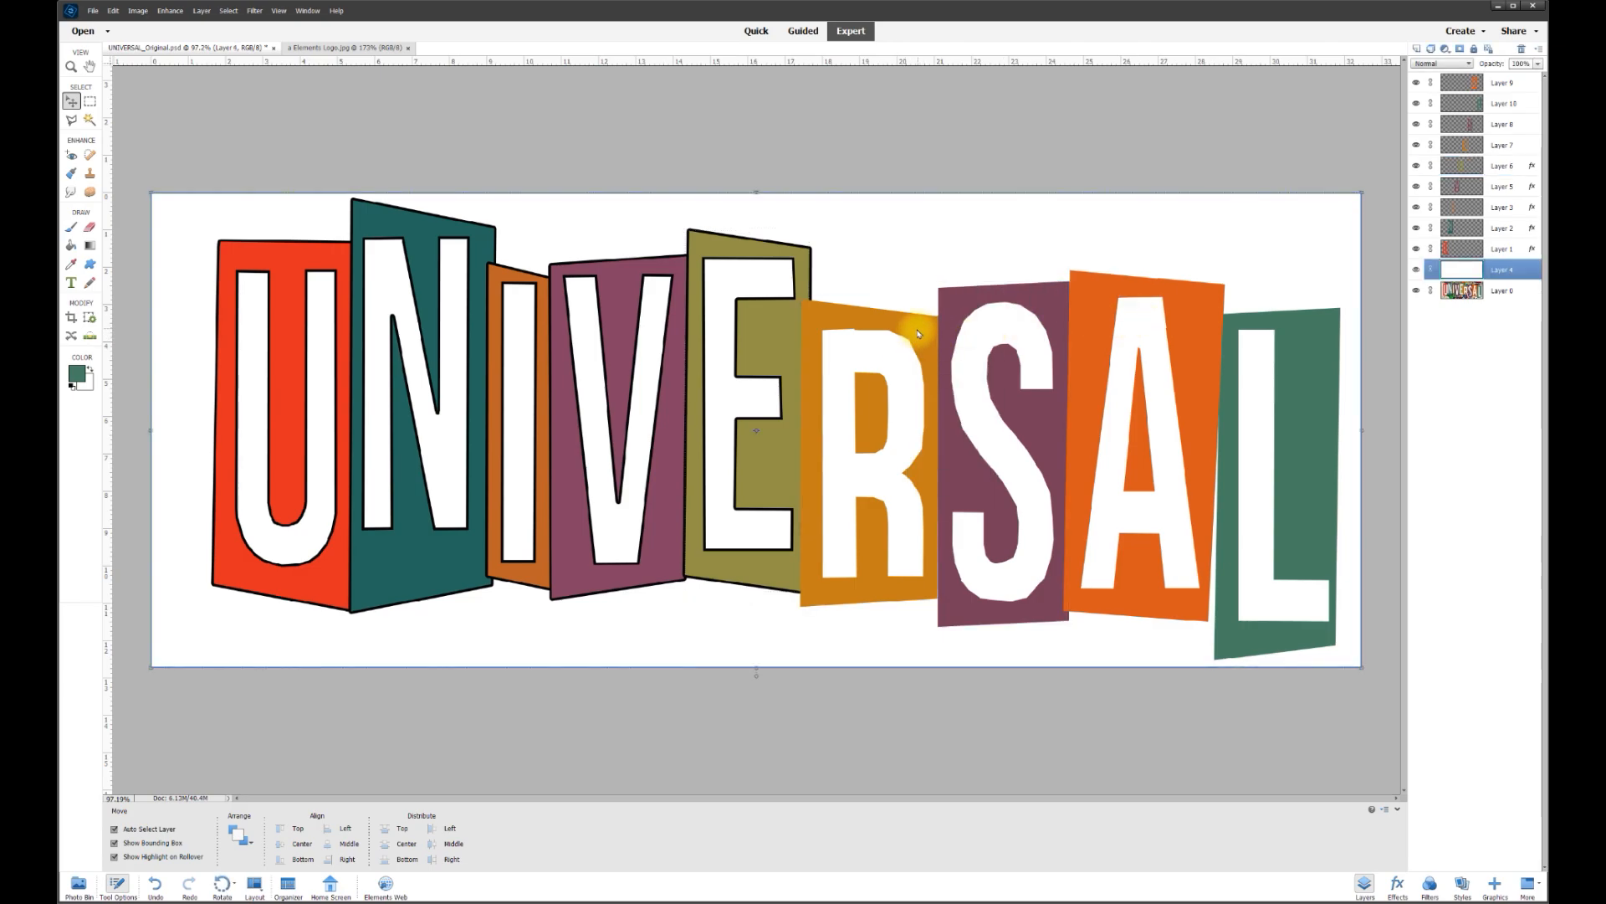
click(915, 334)
right_click(915, 334)
click(938, 464)
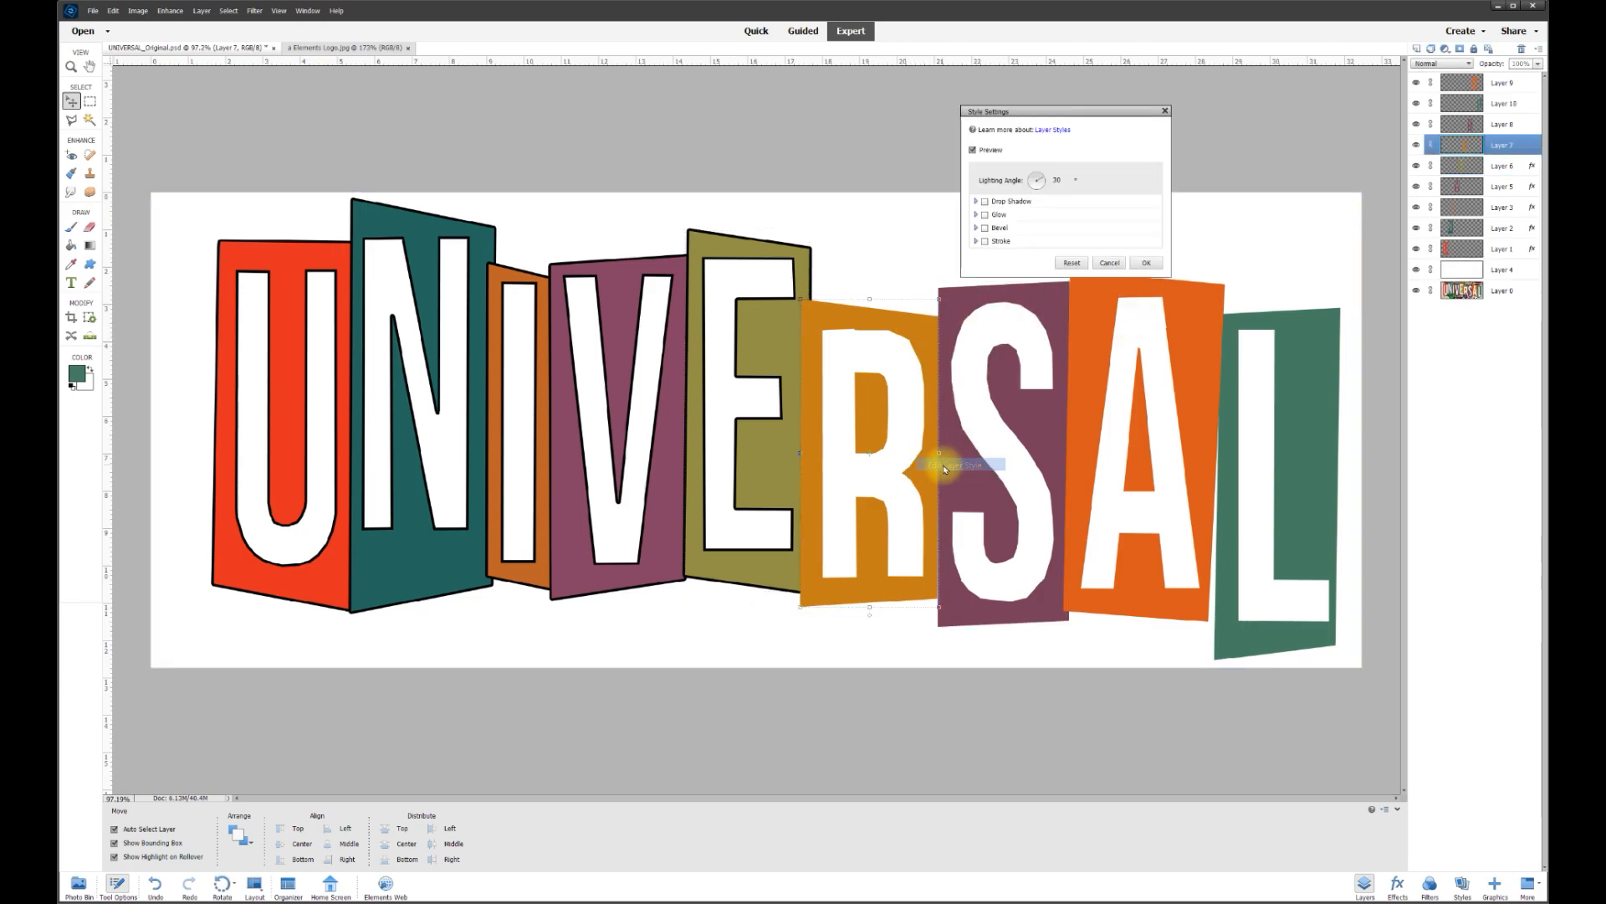
click(986, 241)
text(5)
click(1034, 275)
click(1034, 282)
click(1147, 316)
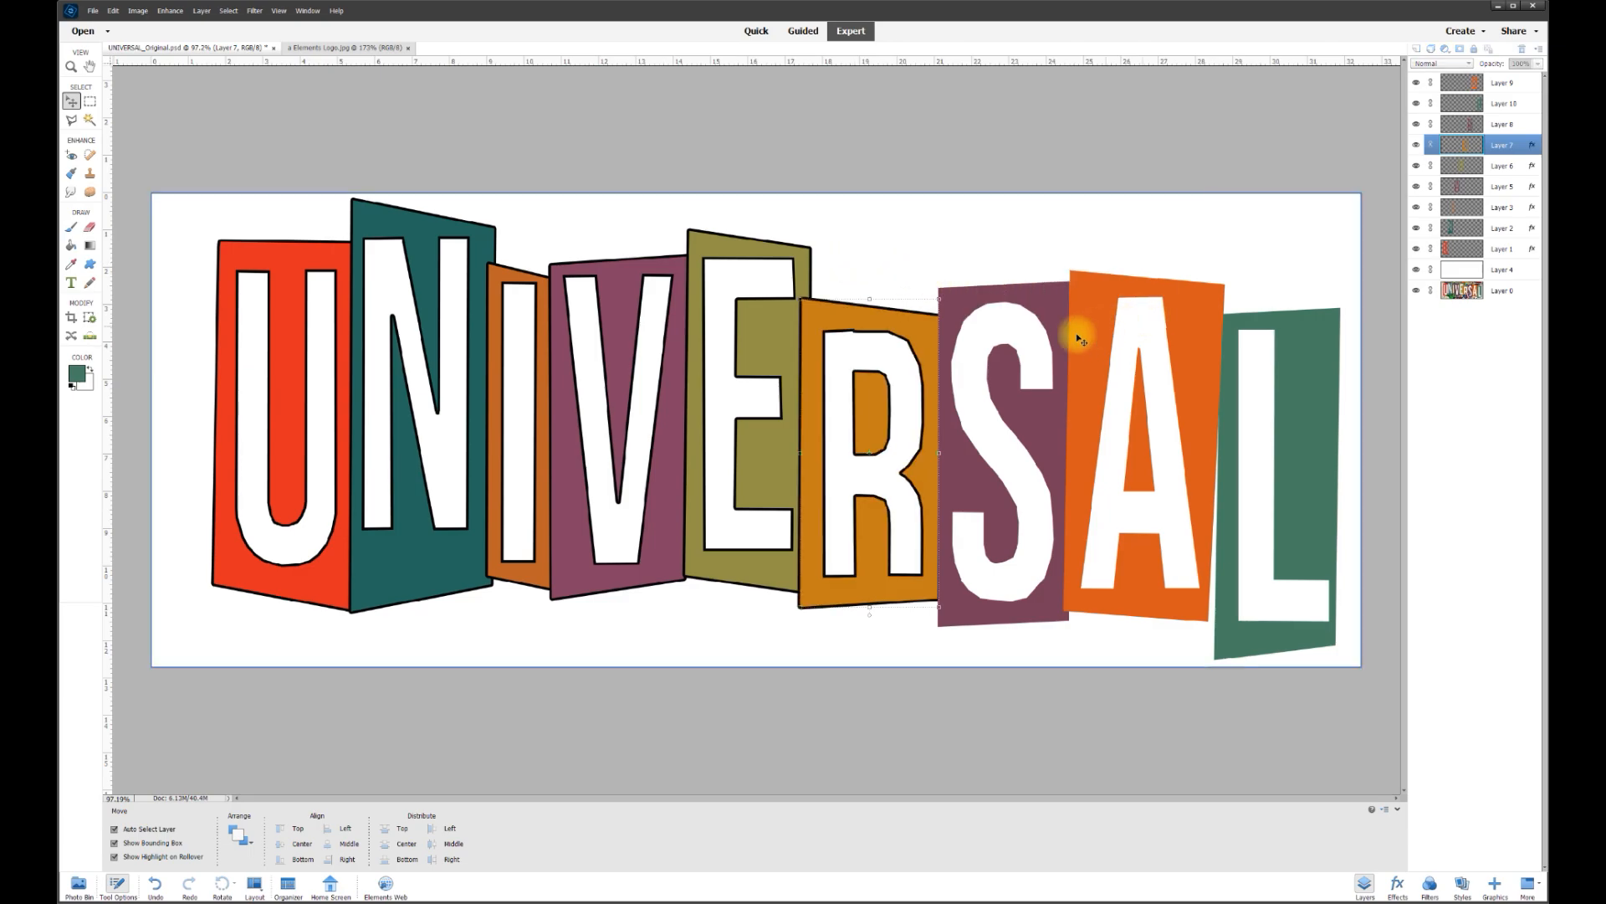
Add a black Stroke layer style to the purple S panel, positioned Outside and matching the R panel's outline
right_click(1041, 309)
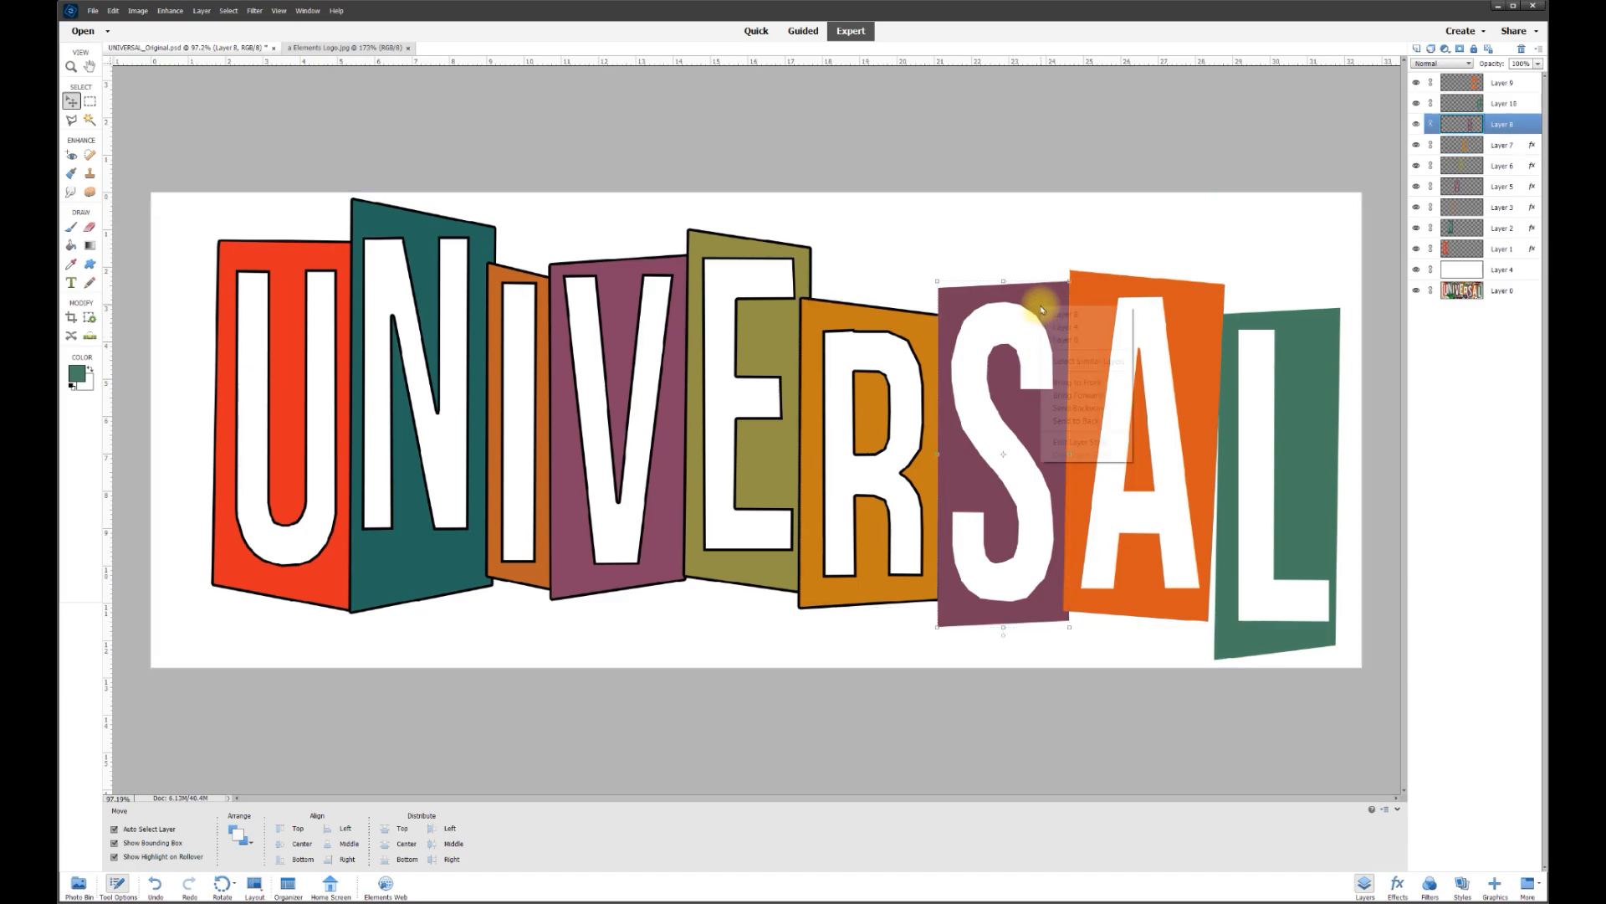
click(1086, 441)
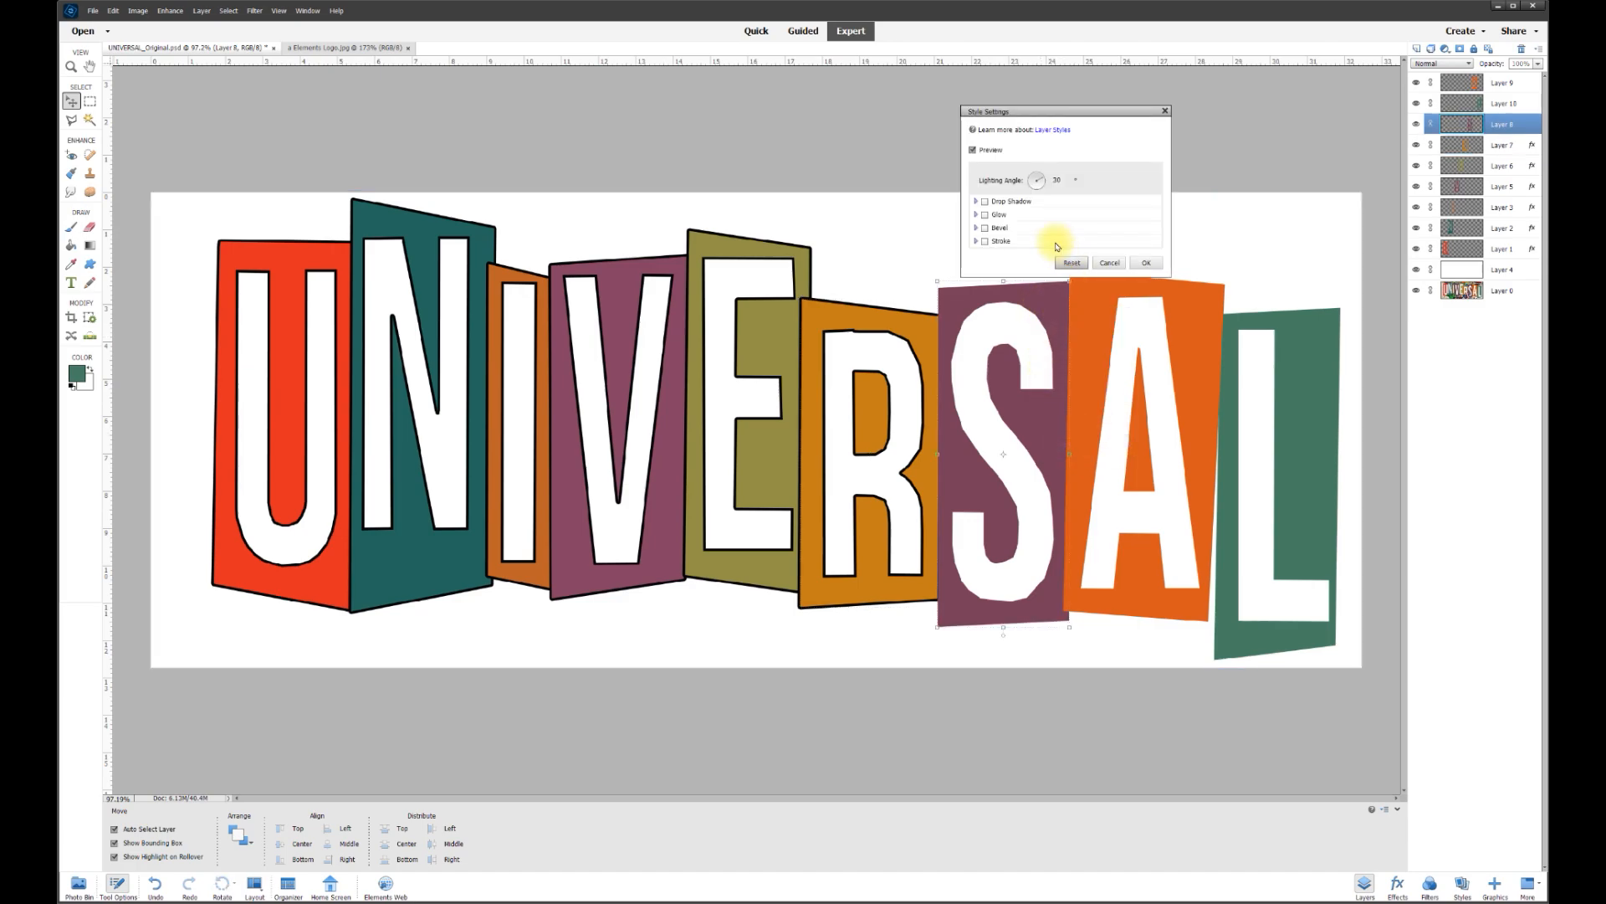
click(985, 242)
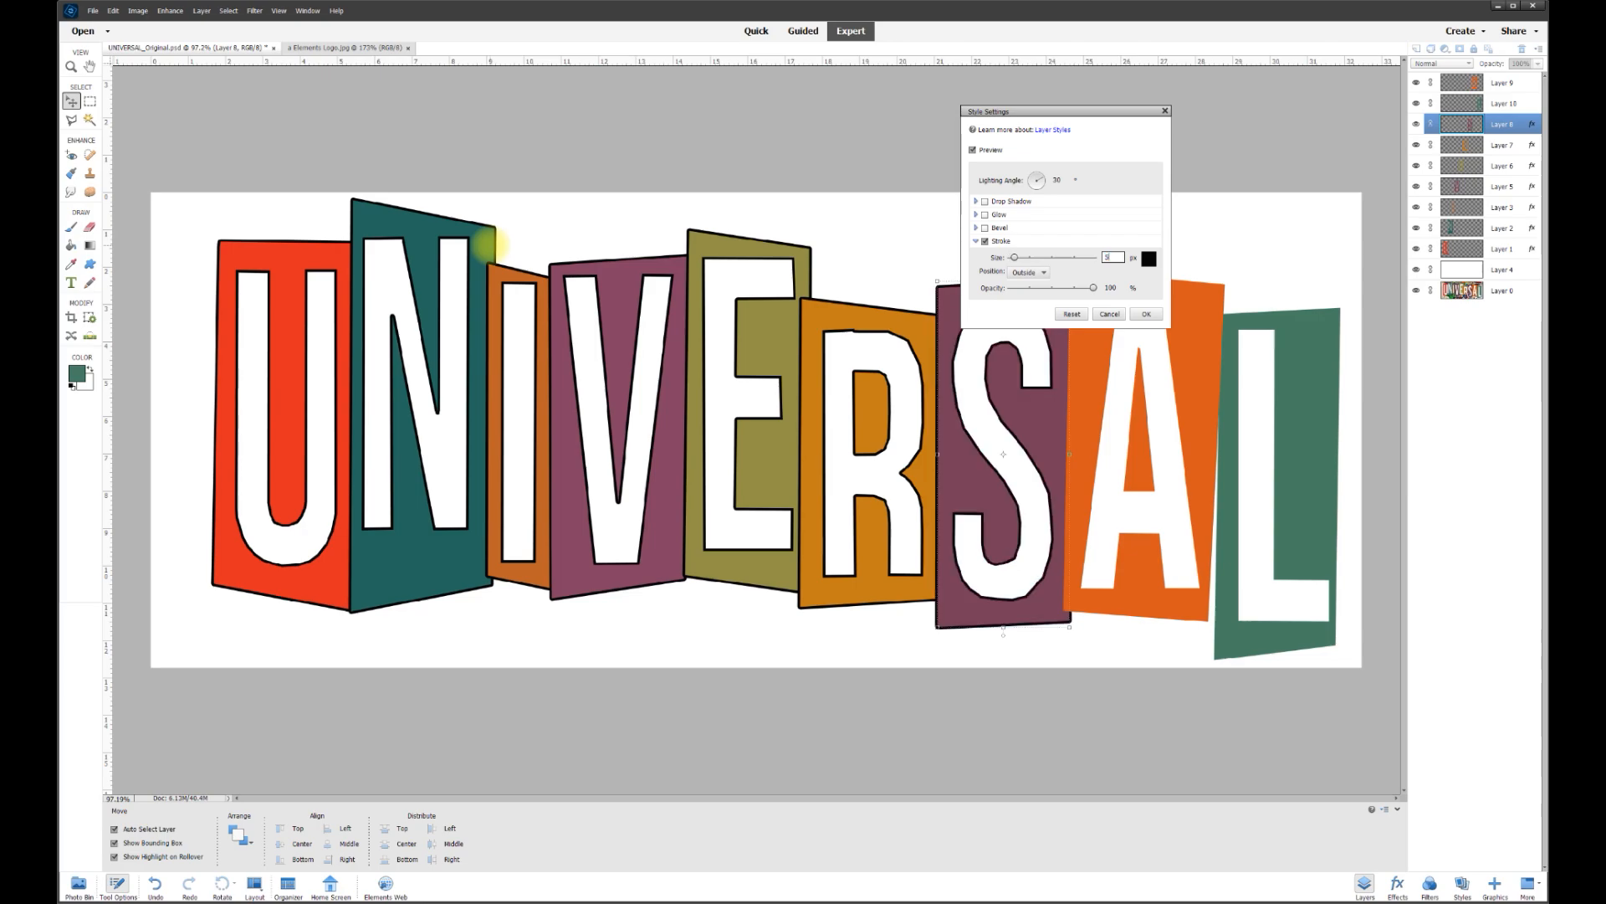
click(1027, 273)
click(1036, 285)
click(1147, 314)
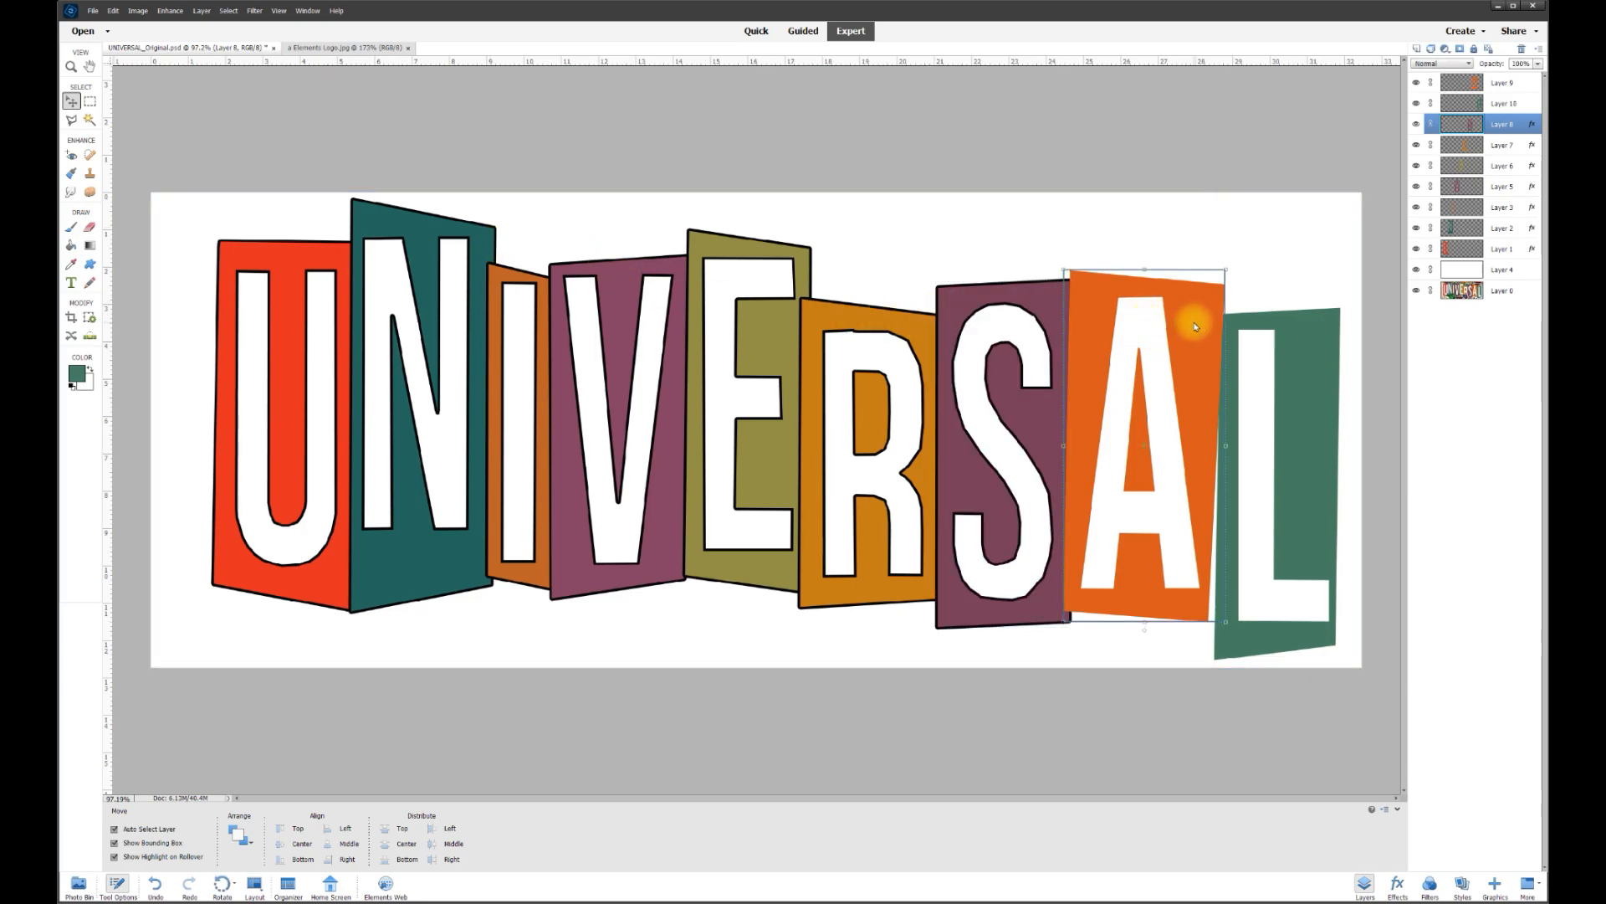
Outline the orange A panel with a 5 px black Stroke layer style positioned Outside
right_click(1193, 323)
click(1230, 459)
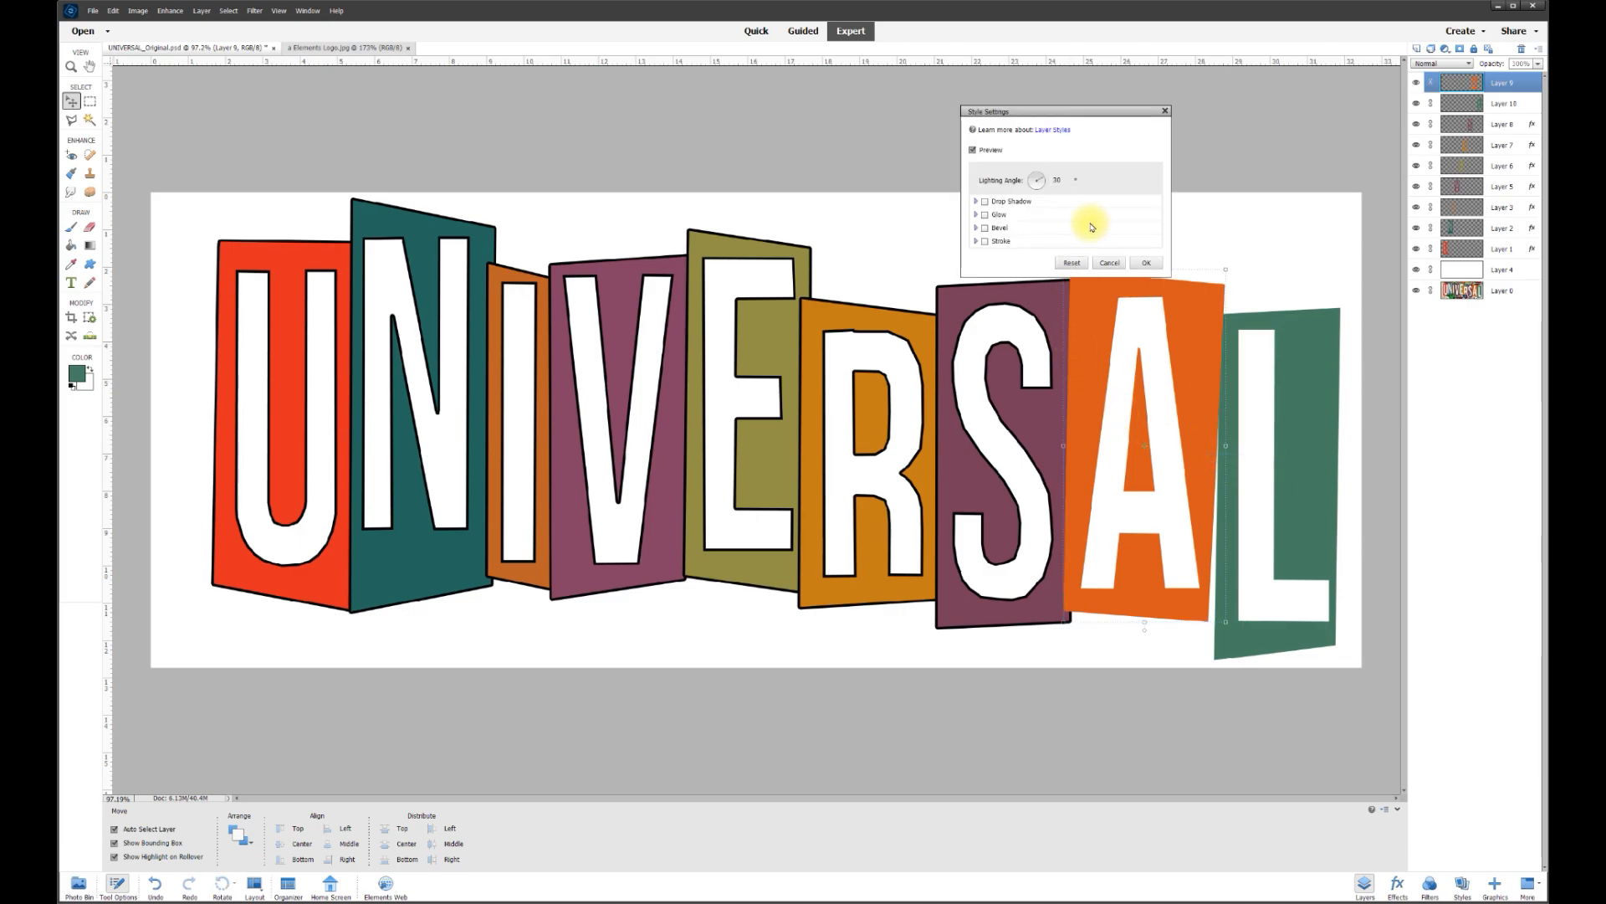
click(986, 241)
click(1107, 259)
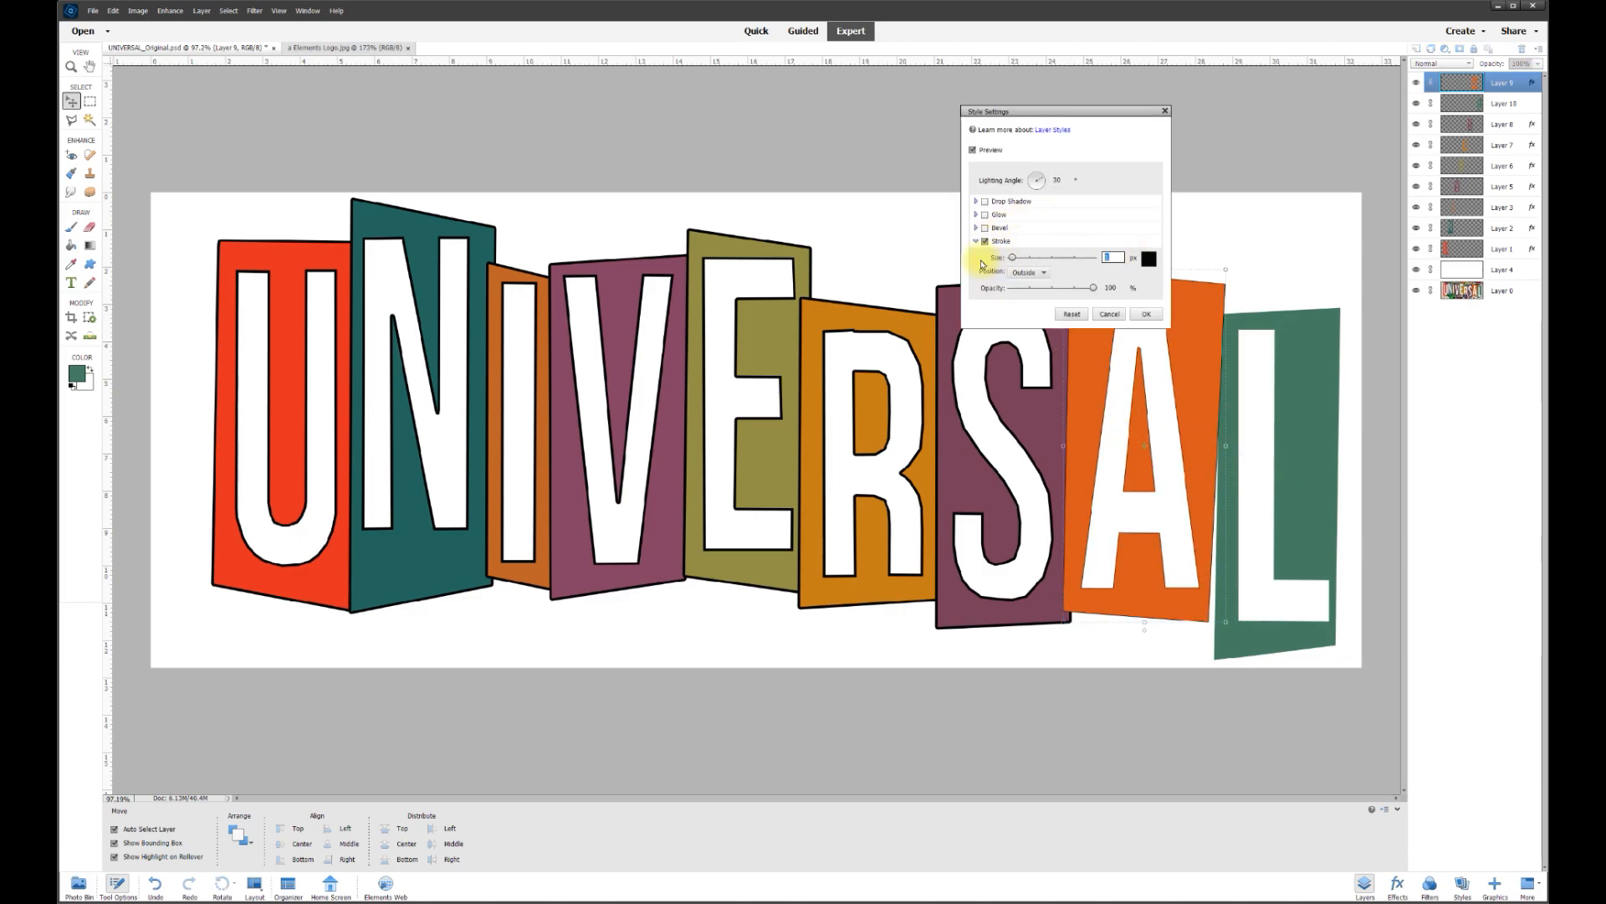
text(5)
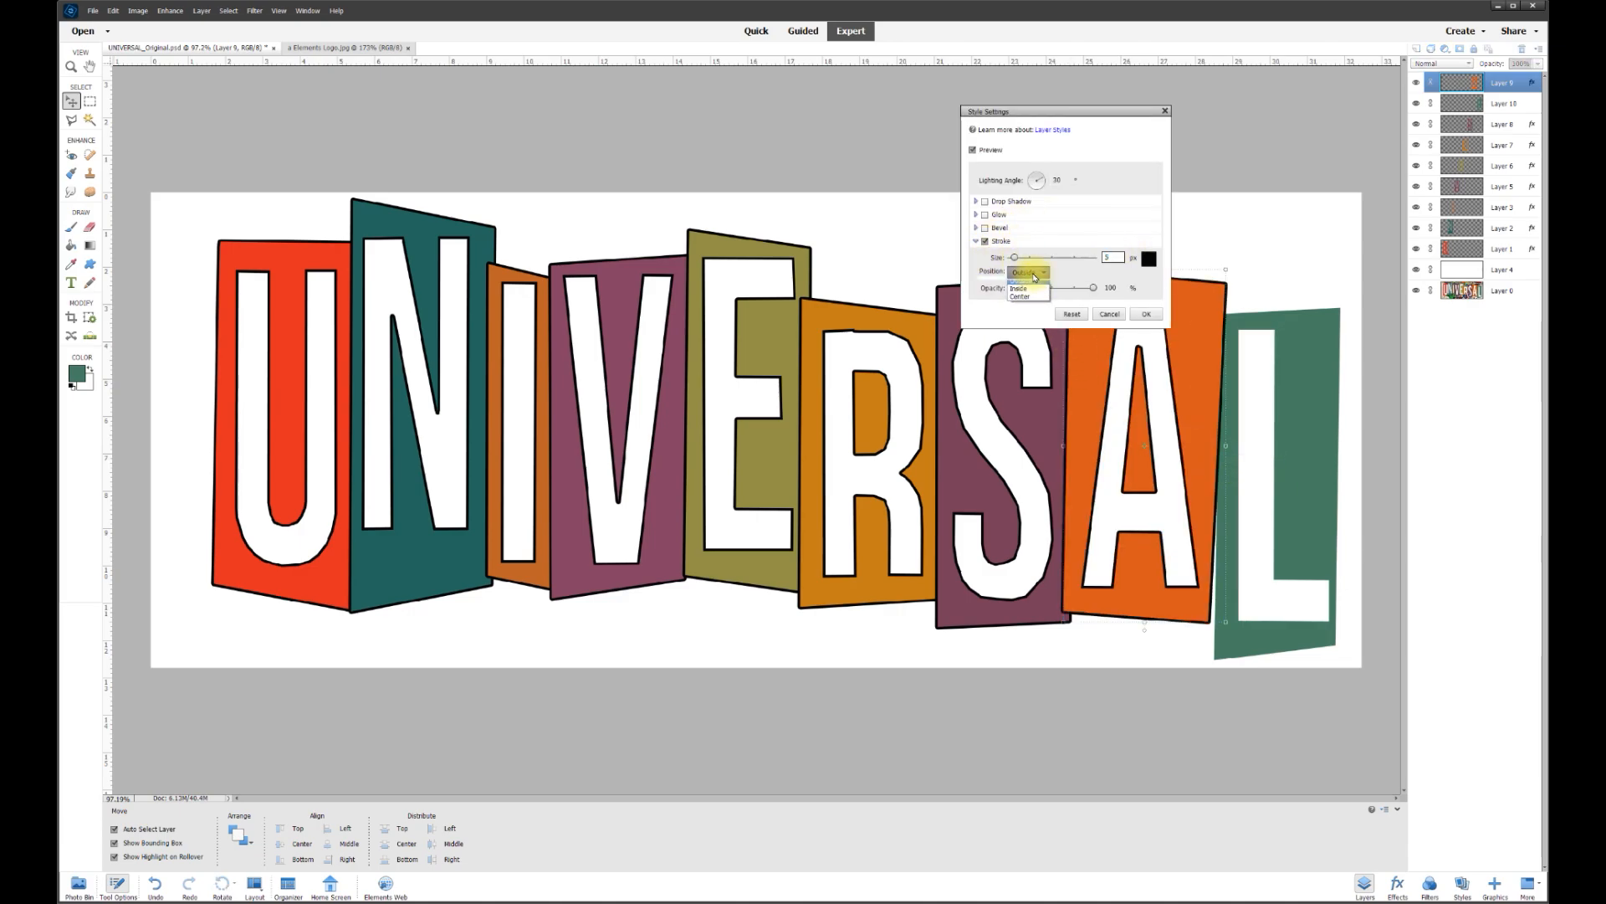
click(1154, 315)
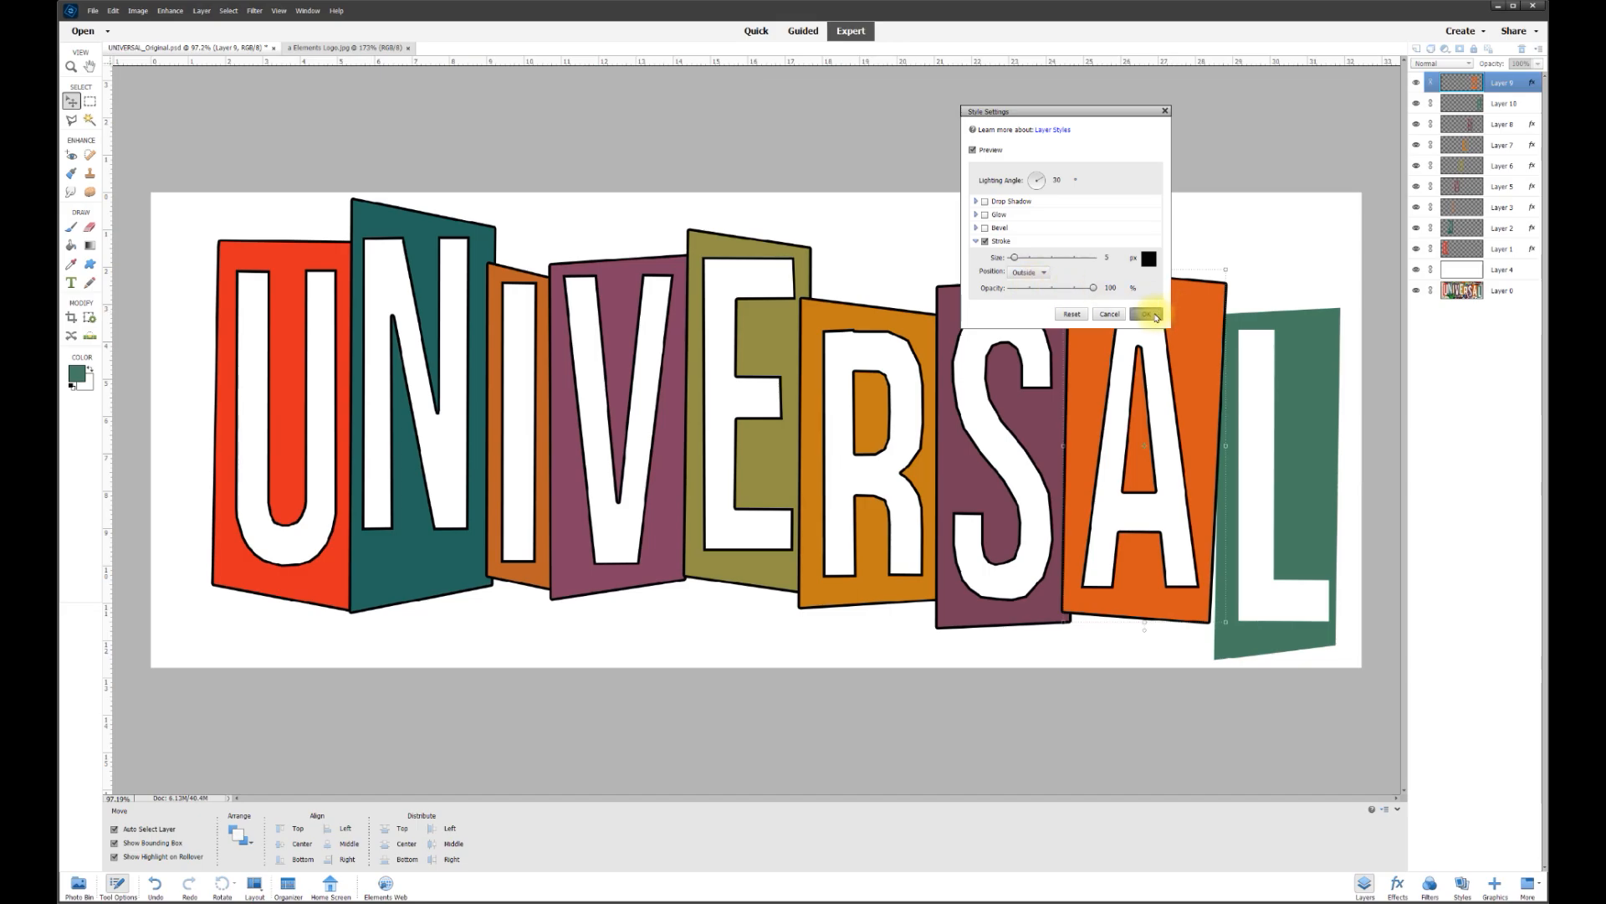
Apply a 5 px black outside Stroke layer style to the green L panel
click(1288, 329)
right_click(1301, 345)
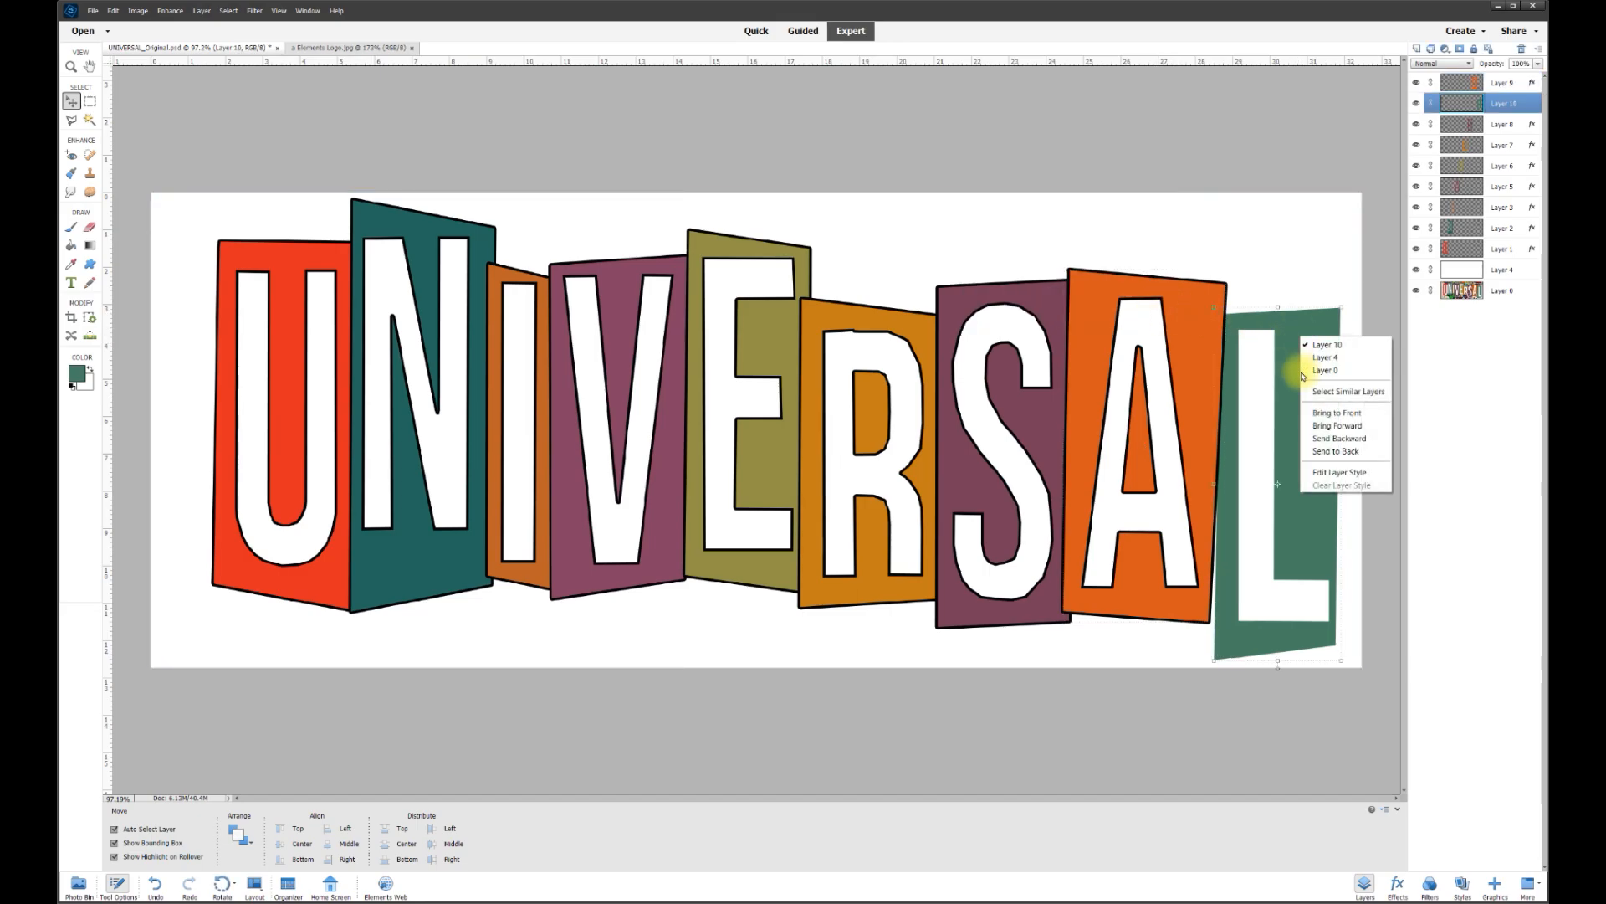
click(1337, 472)
click(985, 241)
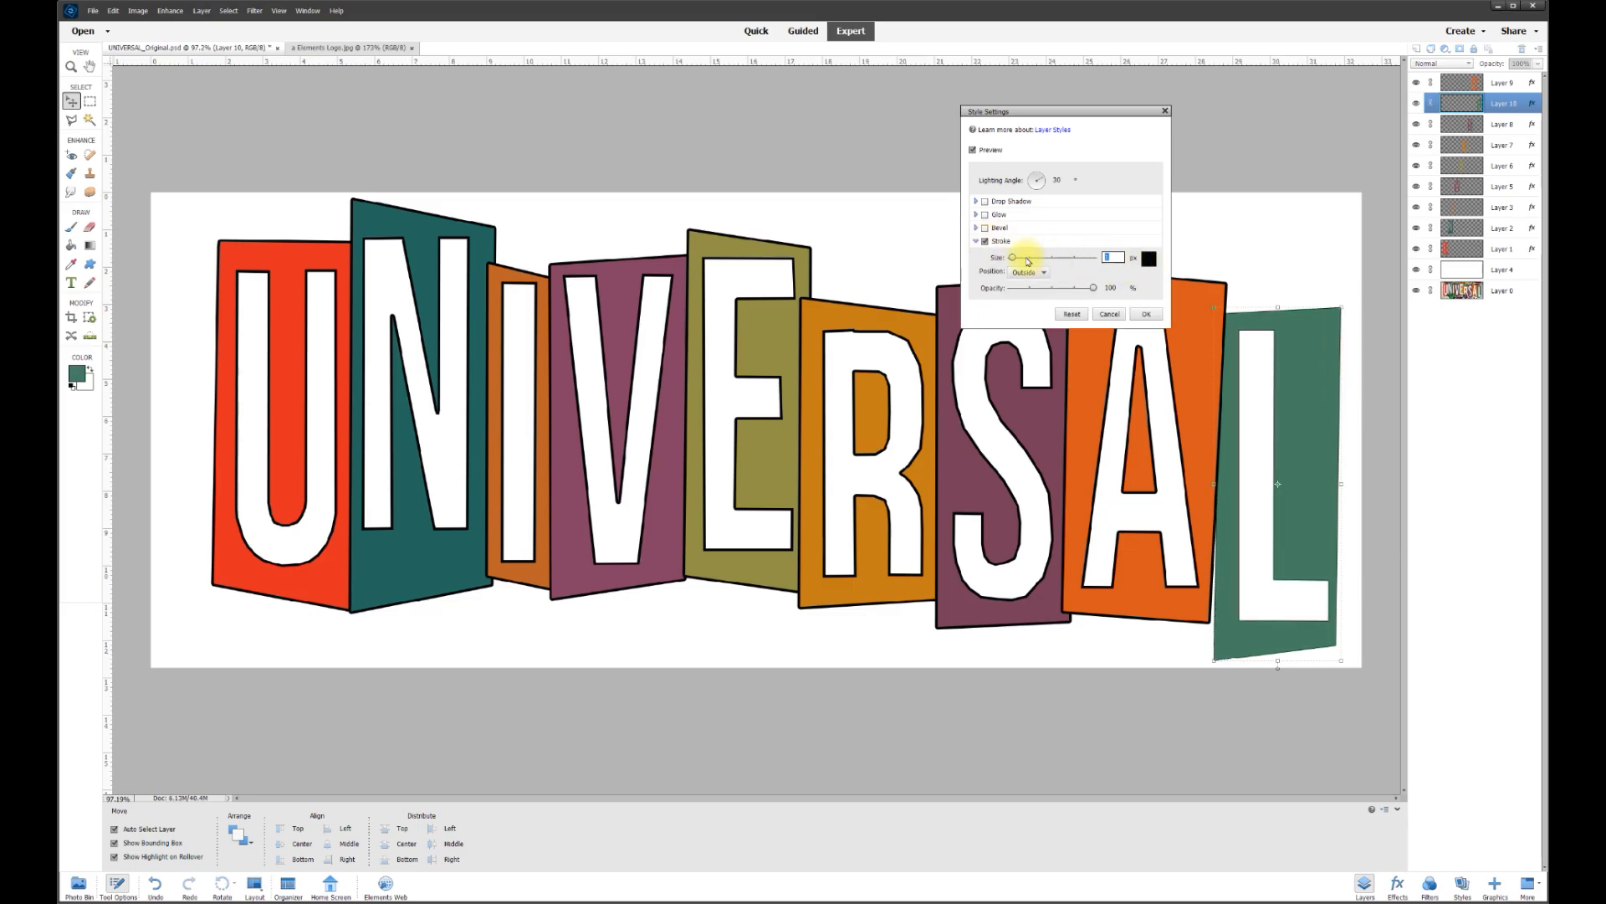
text(5)
click(1027, 271)
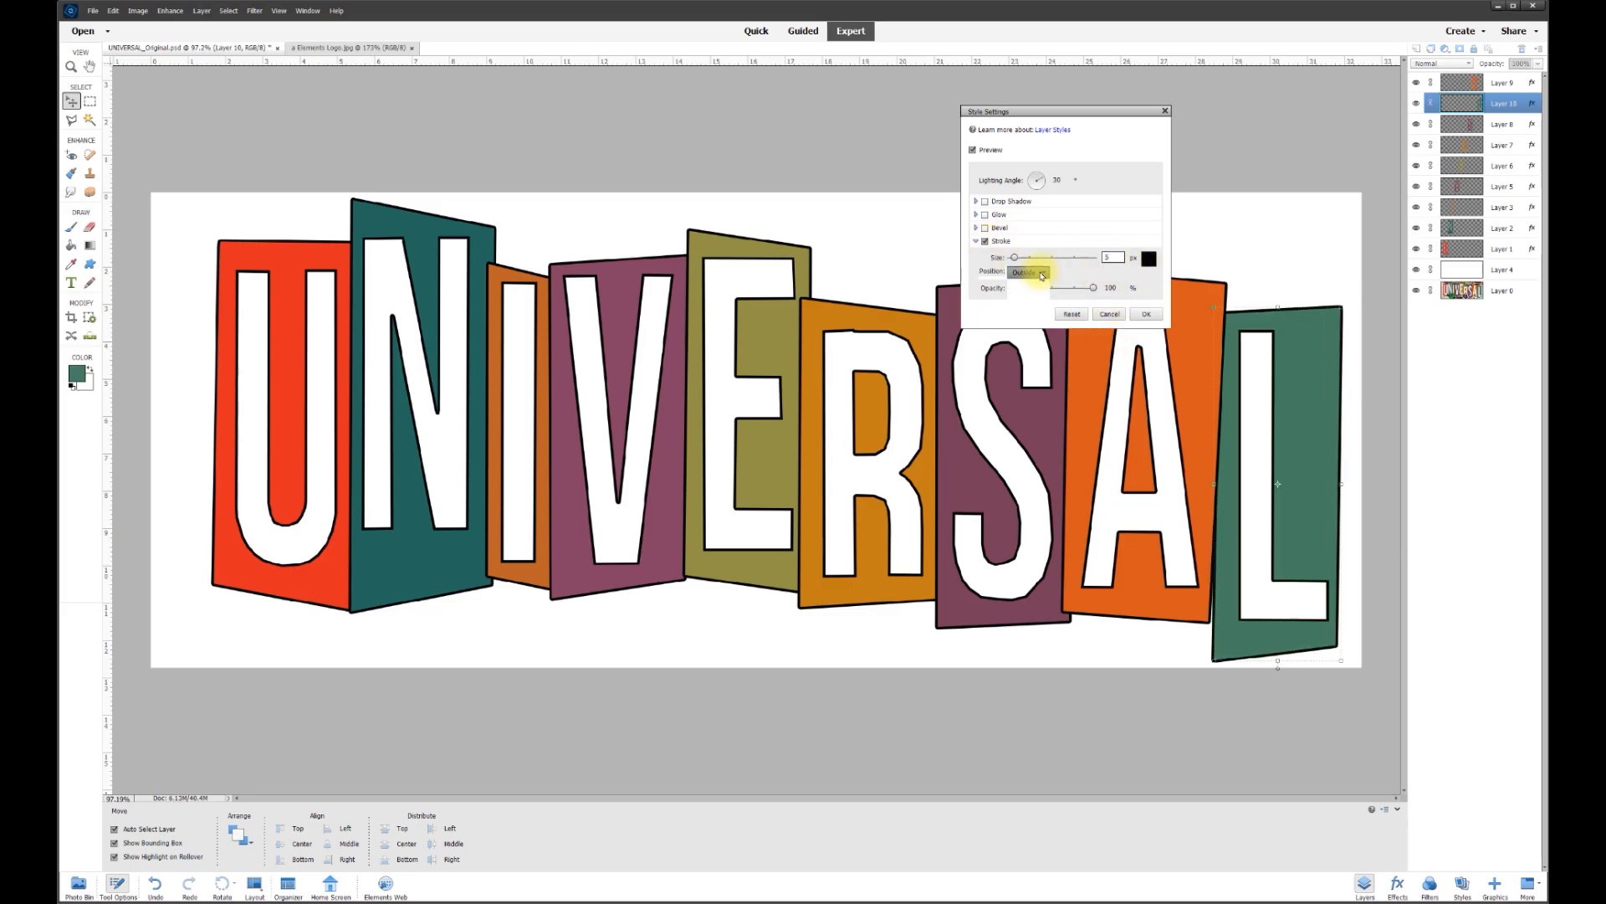
click(1038, 286)
click(1148, 314)
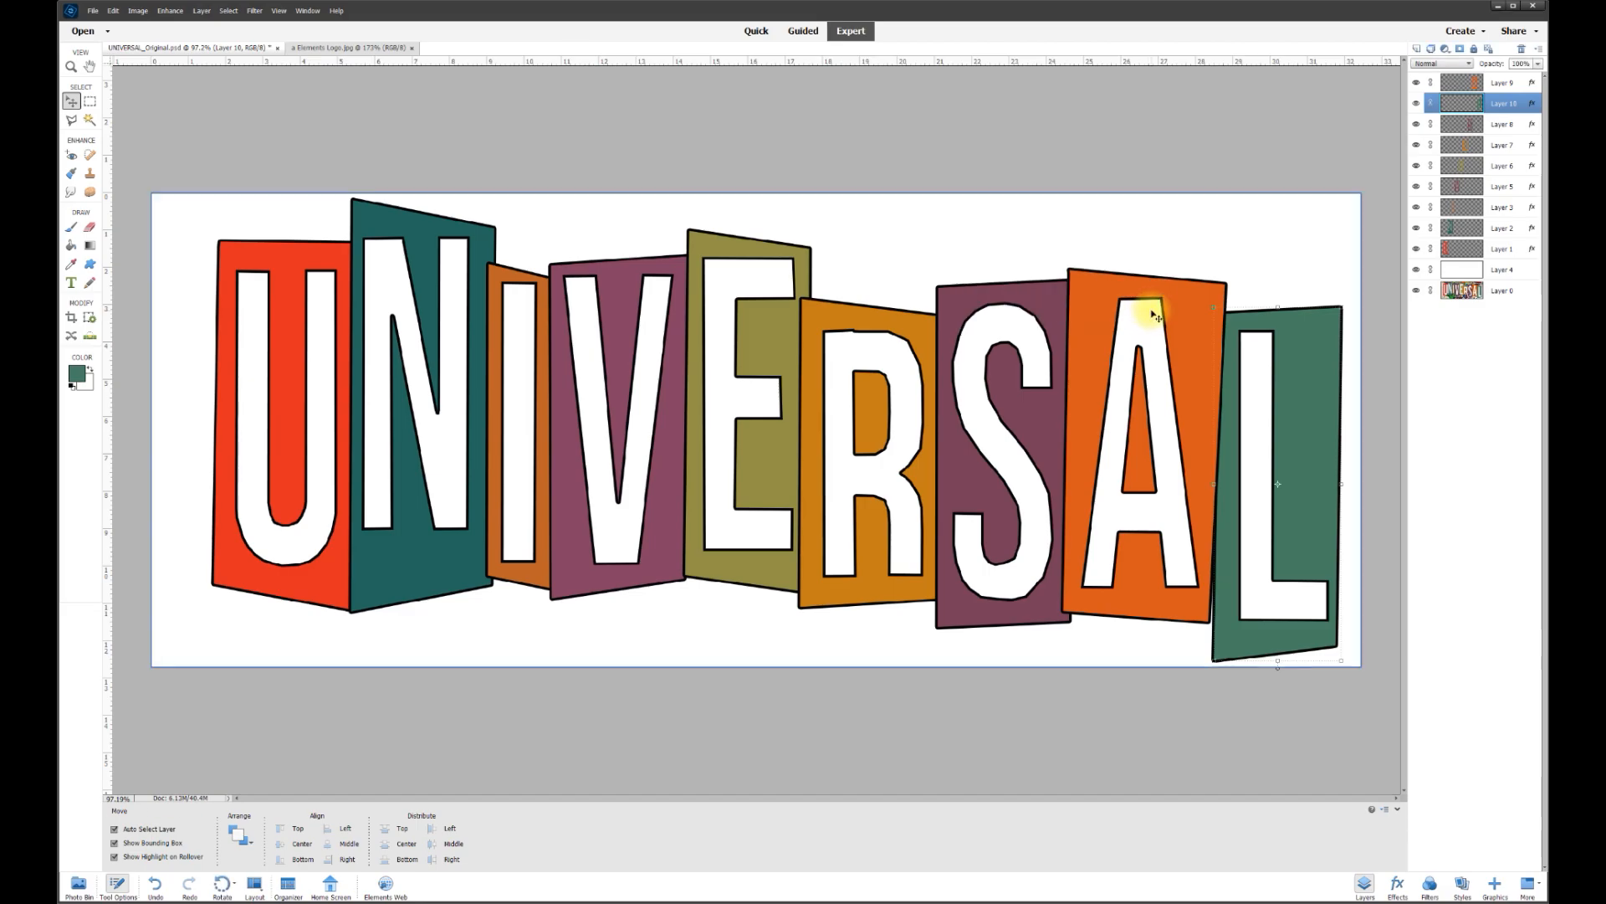
Deselect the panel layer and toggle the white backing layer off and on to compare the lettering with the original artwork
click(1117, 143)
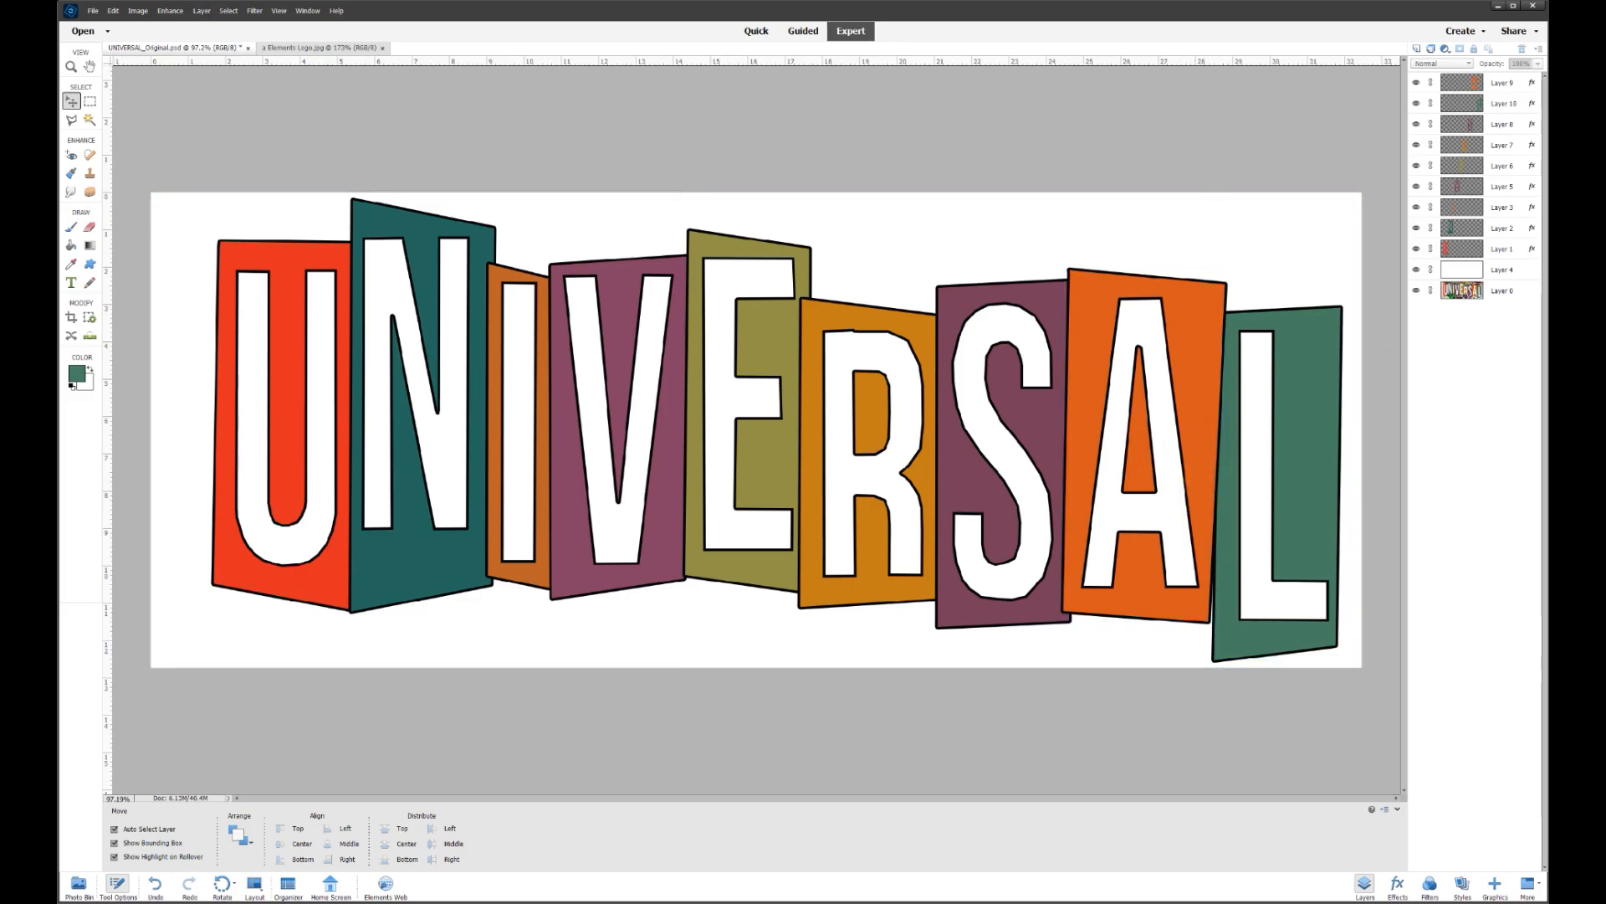
click(1417, 271)
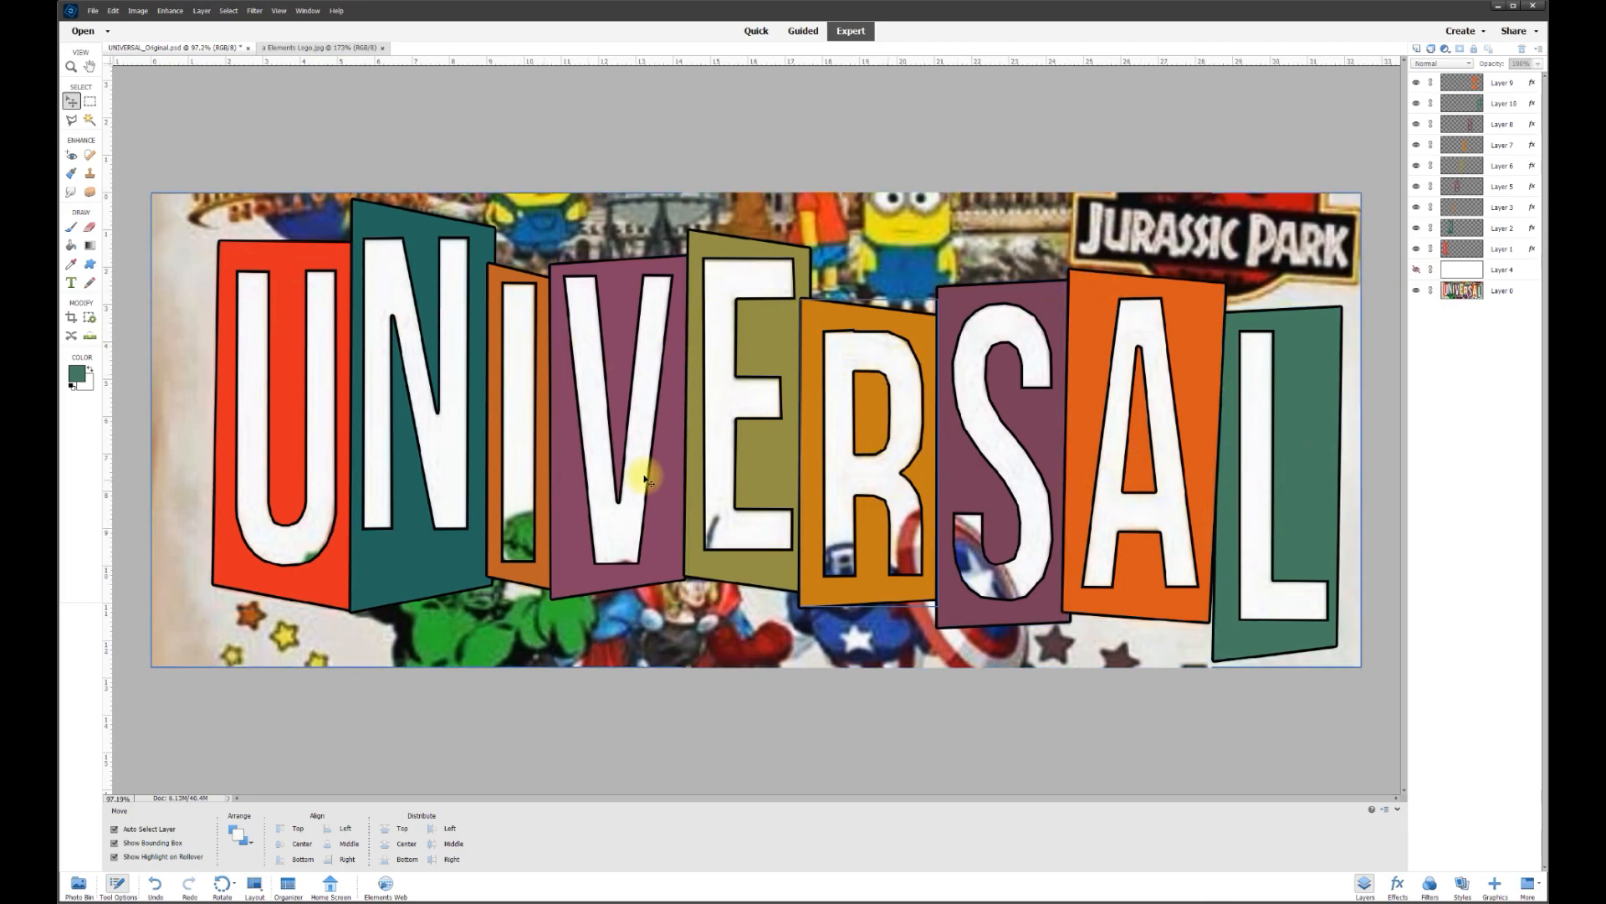
click(1417, 269)
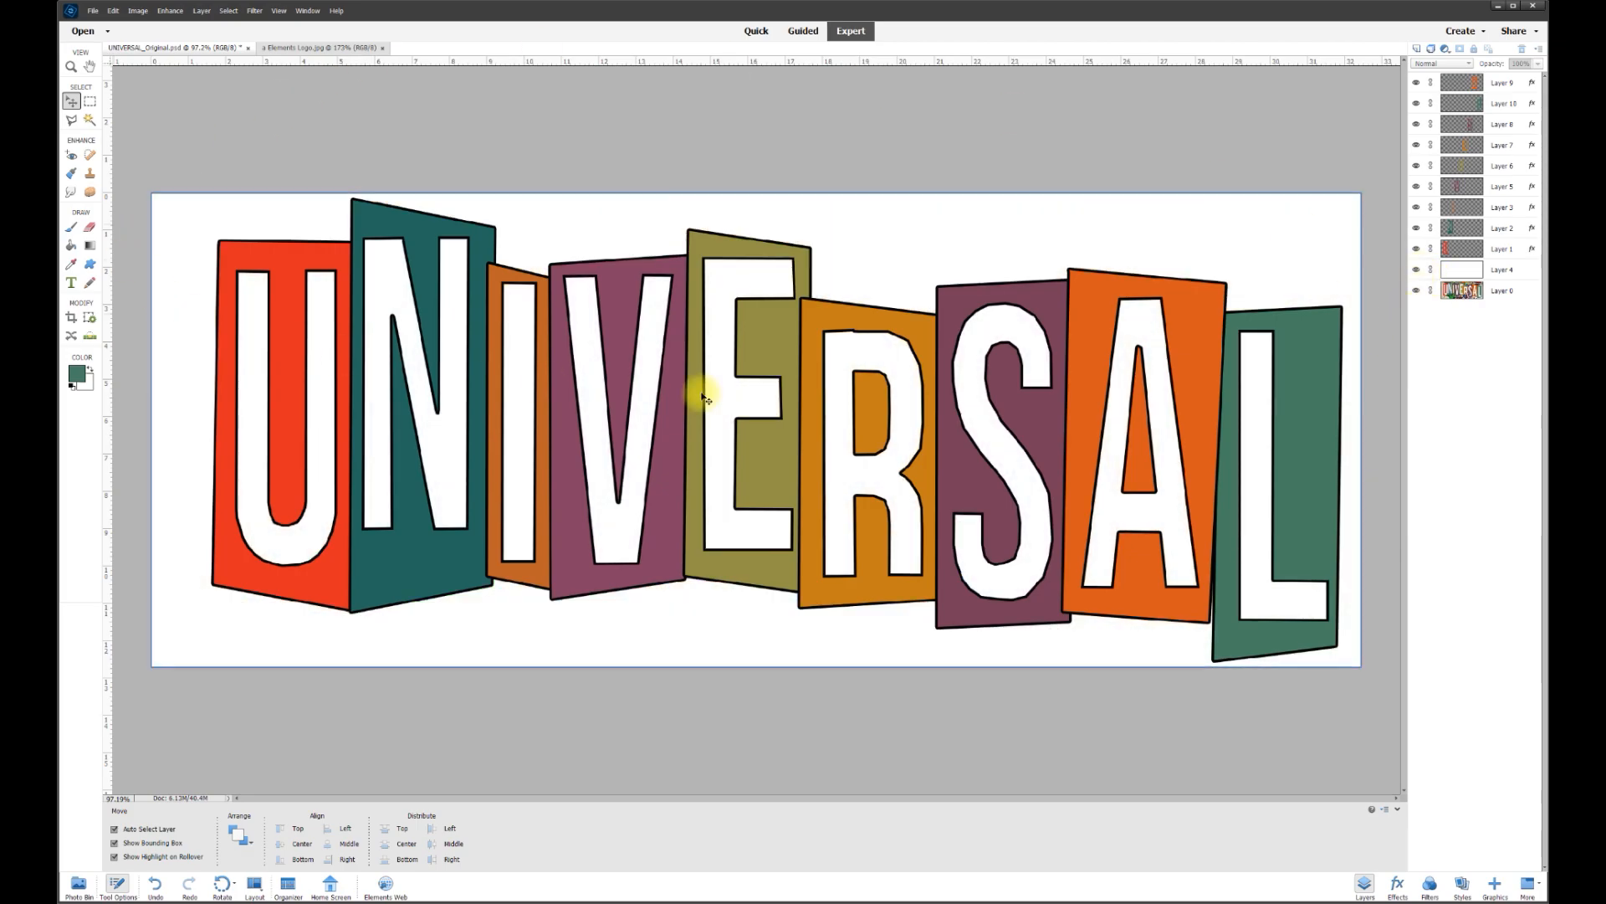